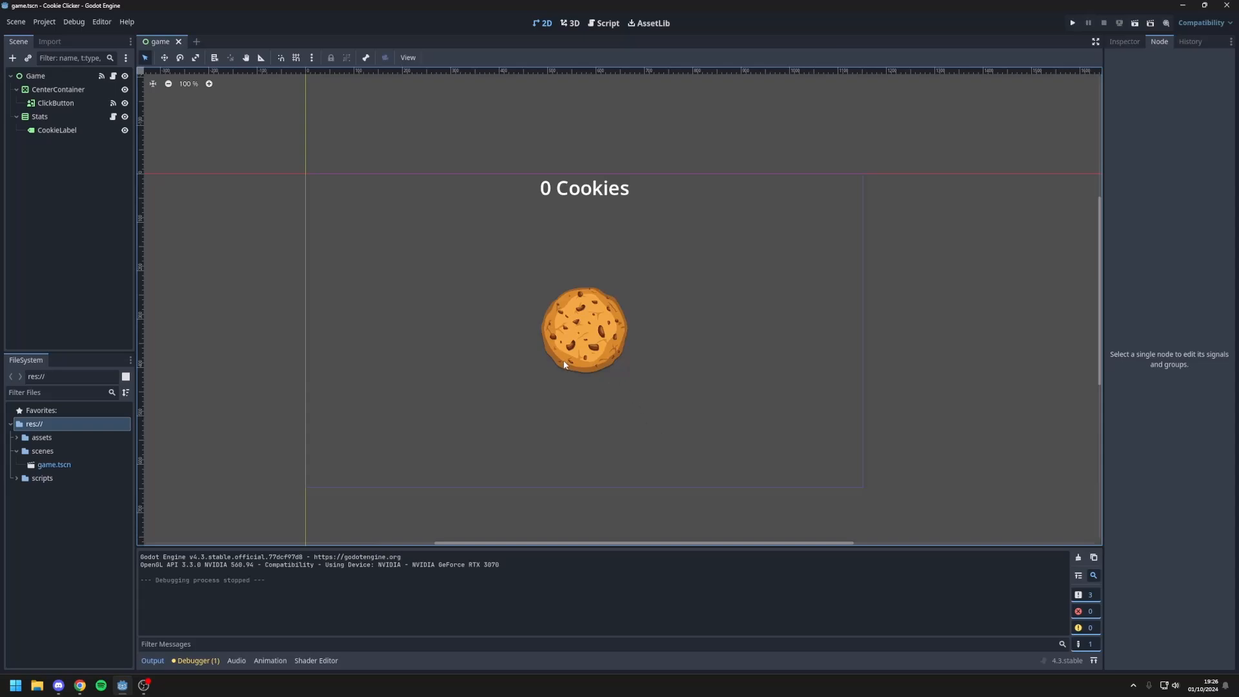
middle_click_drag(475, 323, 505, 332)
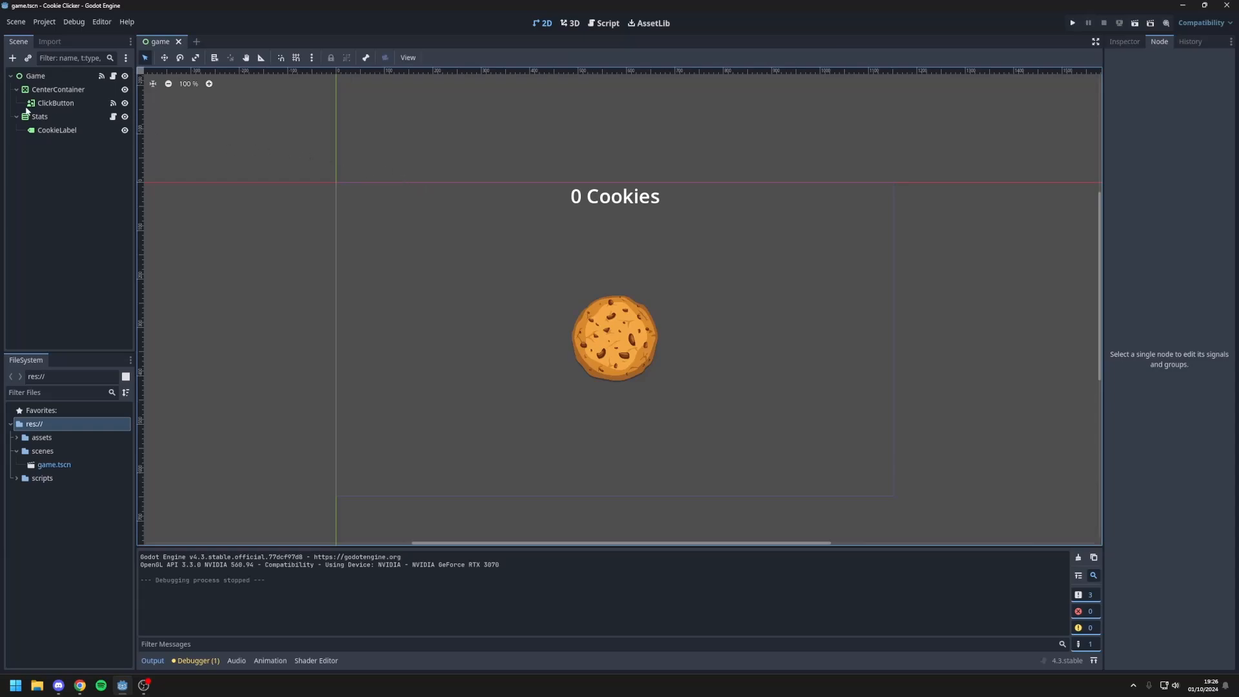
middle_click_drag(449, 195, 410, 187)
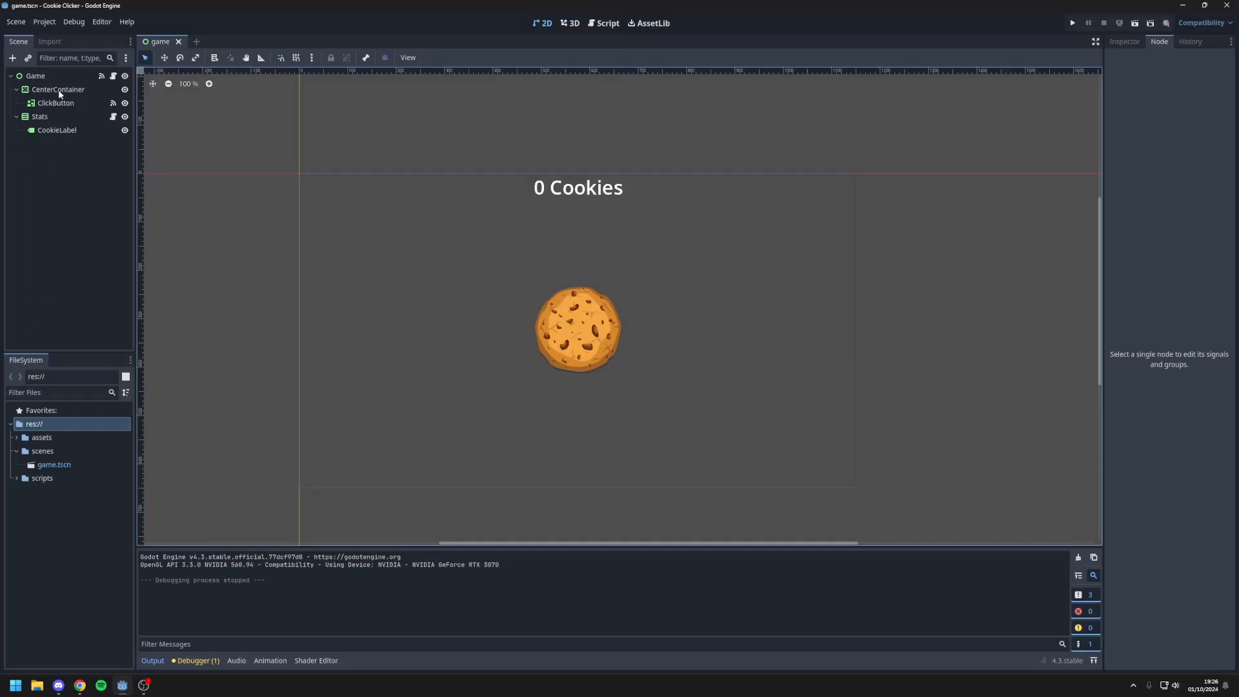
middle_click_drag(460, 232, 466, 221)
scroll(467, 216, "down", 1)
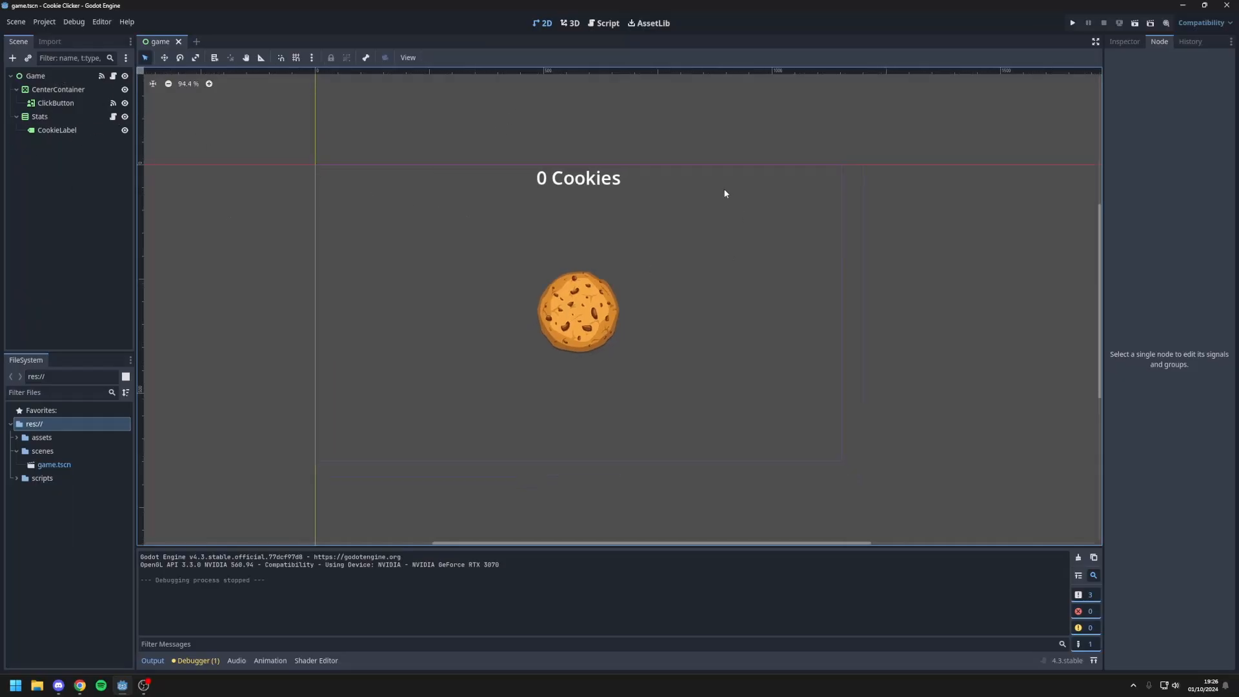
Step: Add a Panel node as a child of the Game root node
right_click(60, 75)
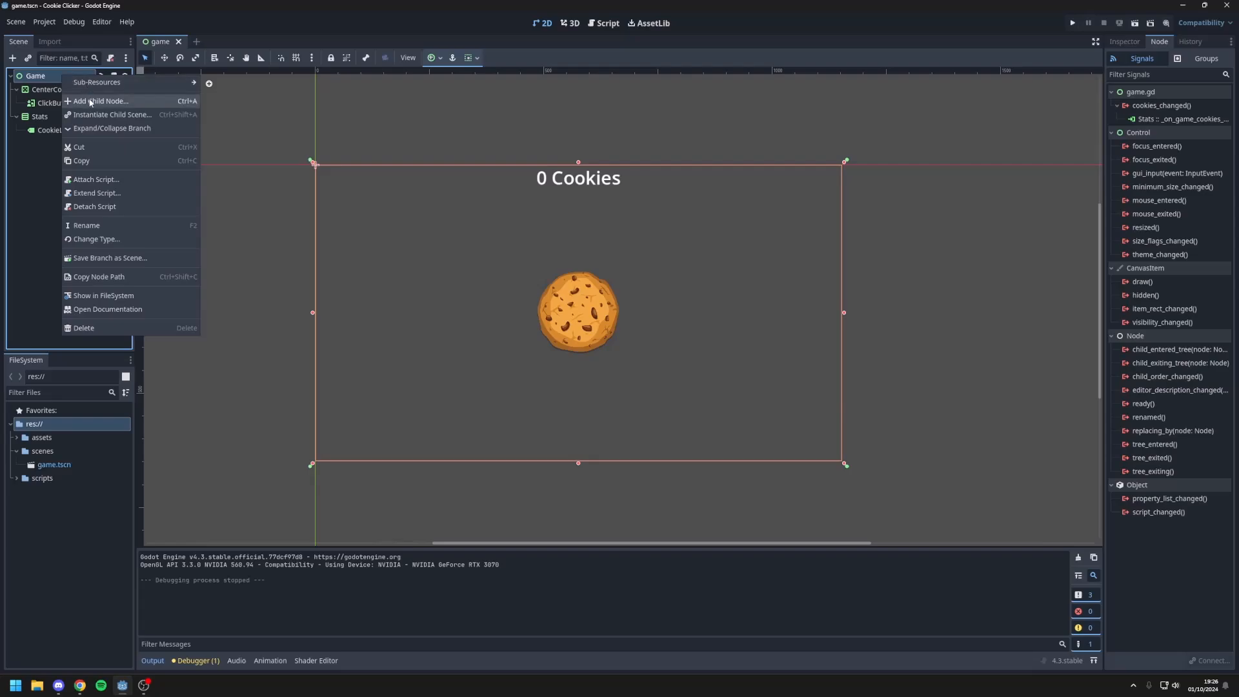
left_click(186, 87)
type("panel")
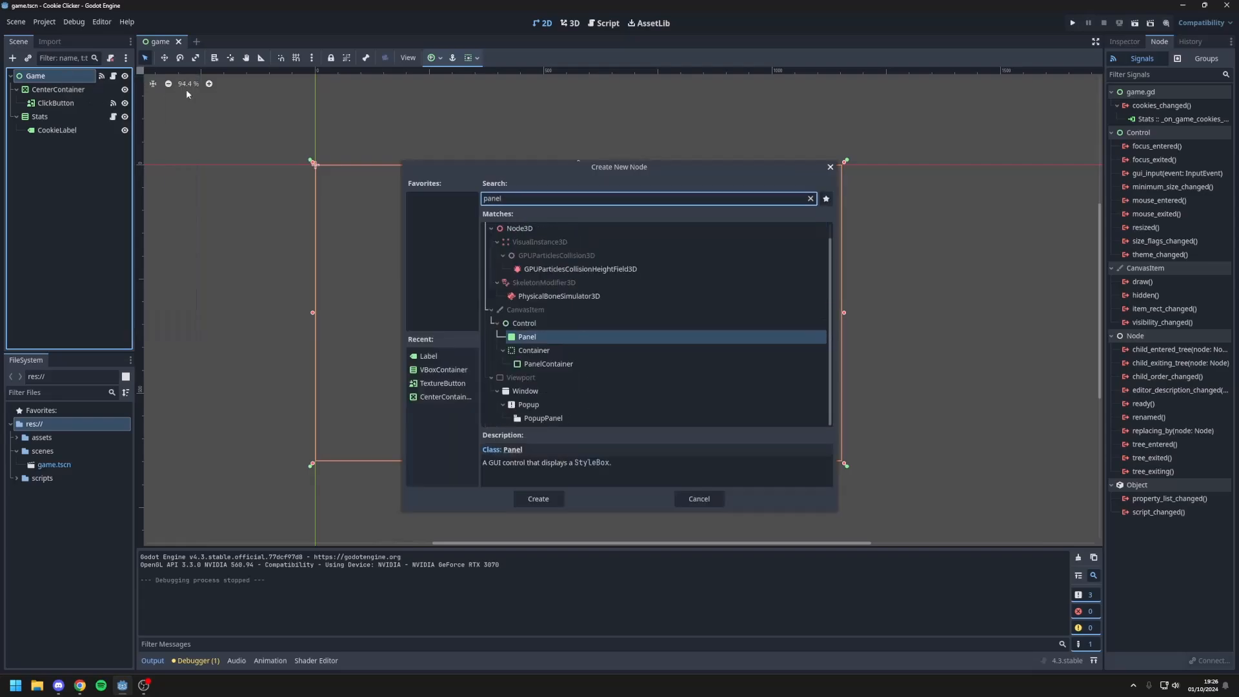
key("Return")
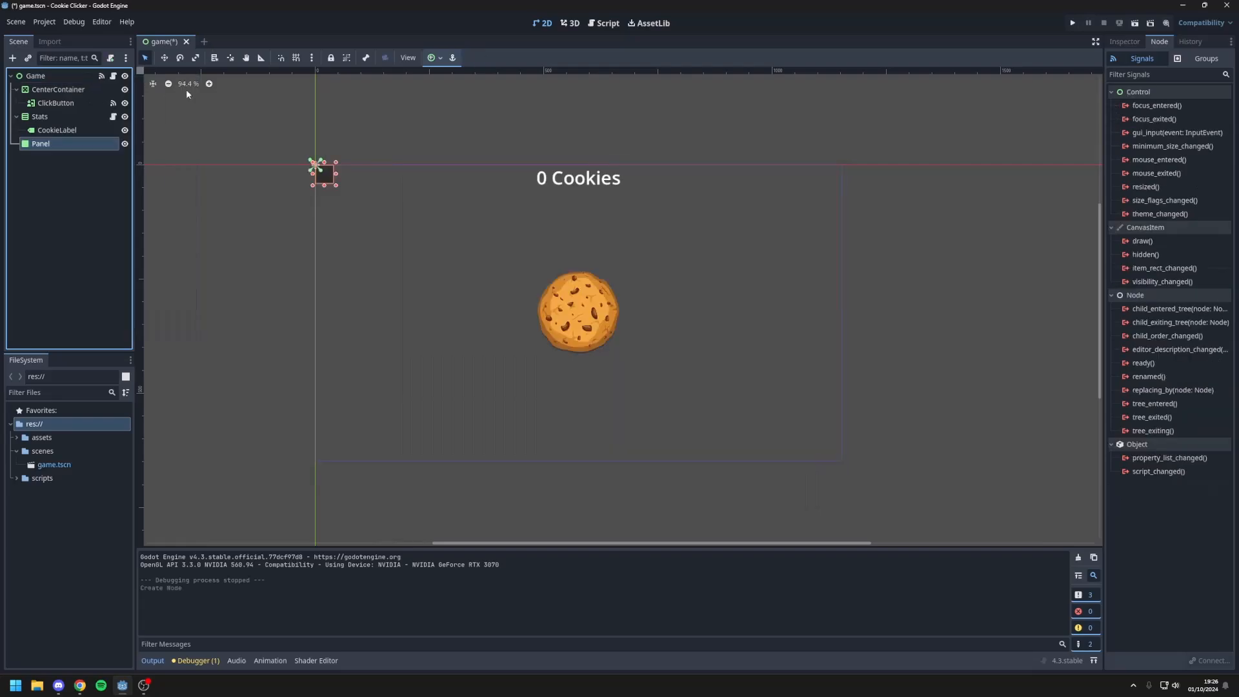
Step: Give the panel a new StyleBoxFlat style override with the blue background colour 00a6e3
left_click(1125, 43)
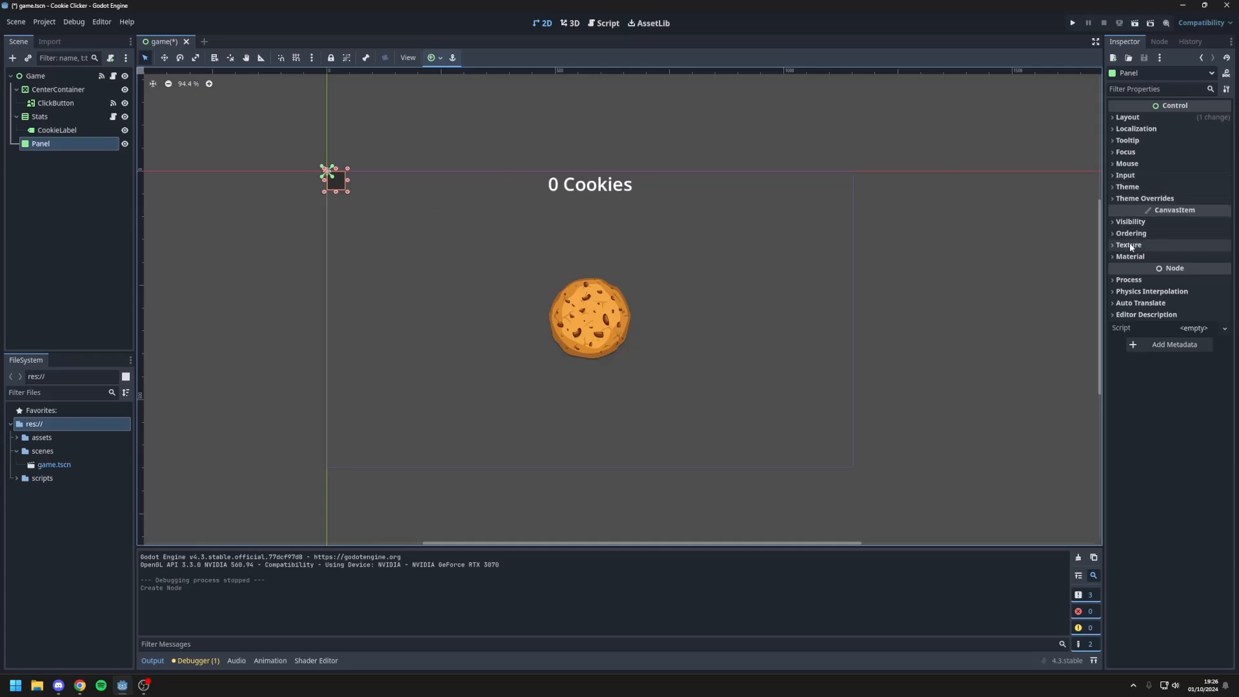
left_click(1138, 198)
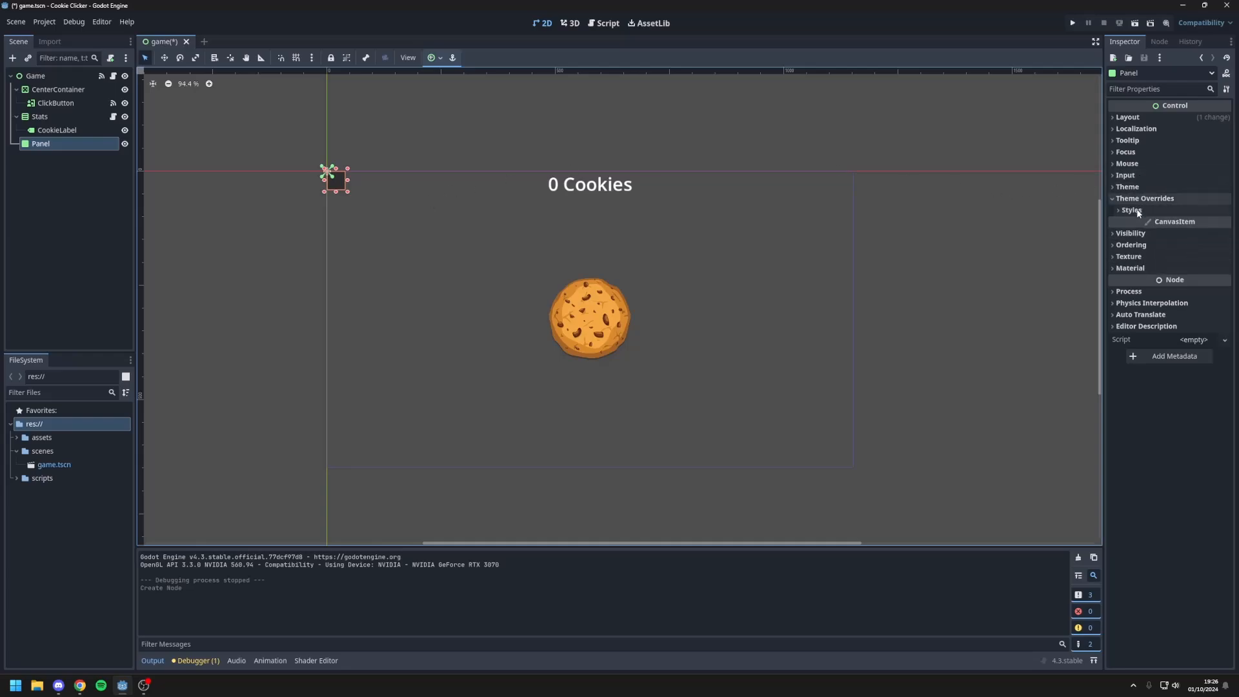
left_click(1136, 210)
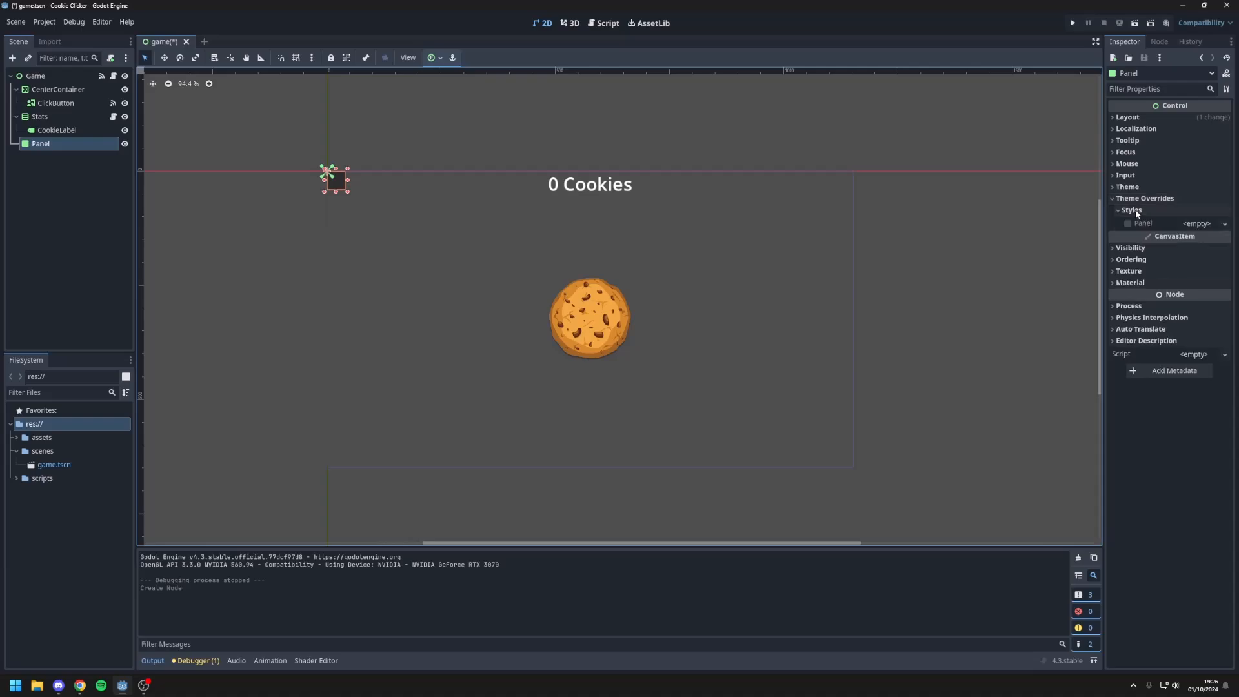
left_click(1200, 224)
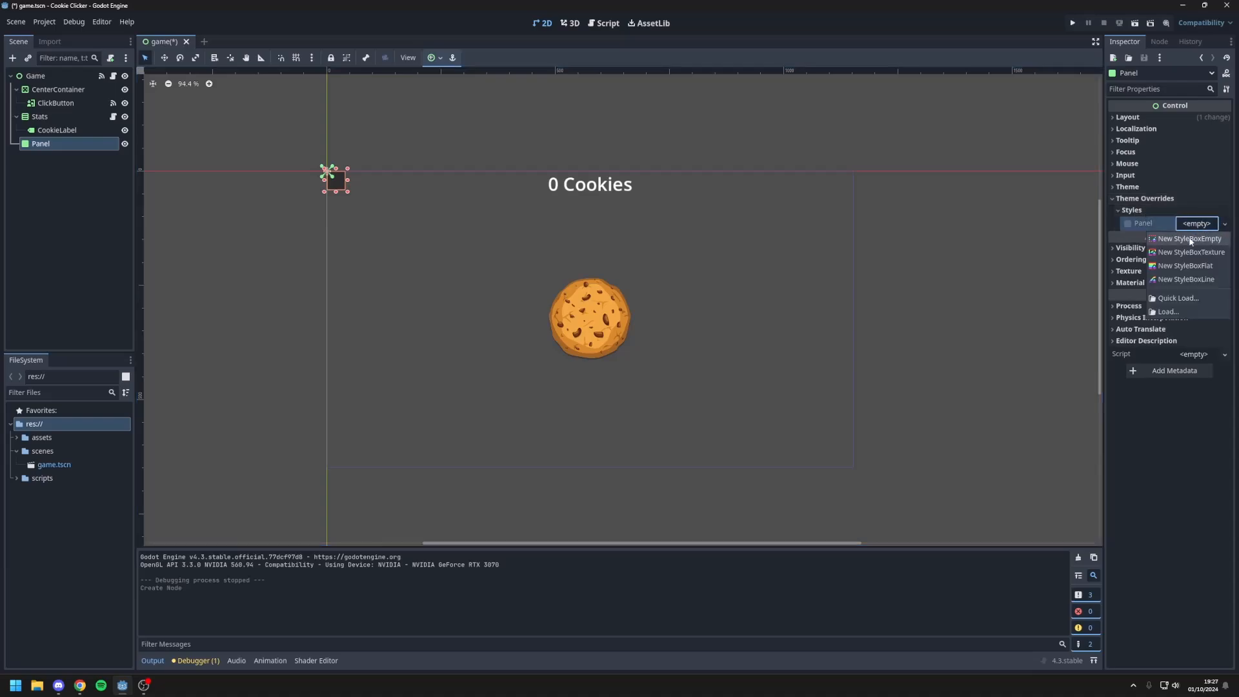
left_click(1193, 265)
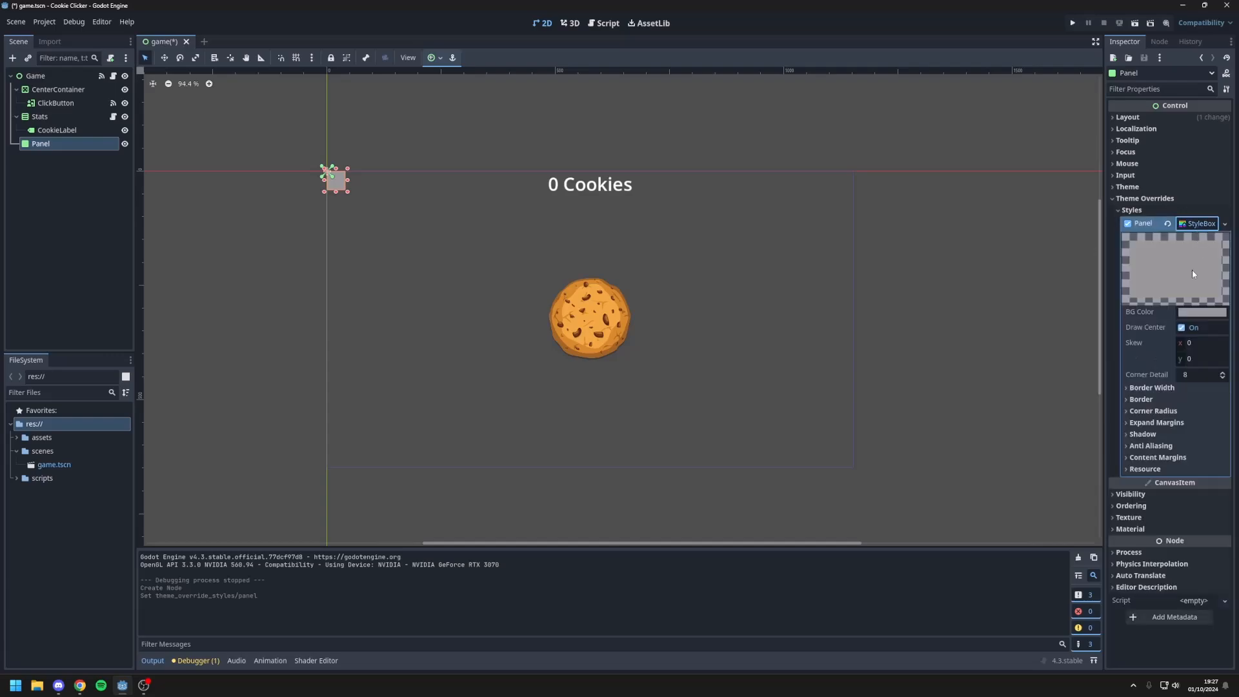
left_click(1192, 315)
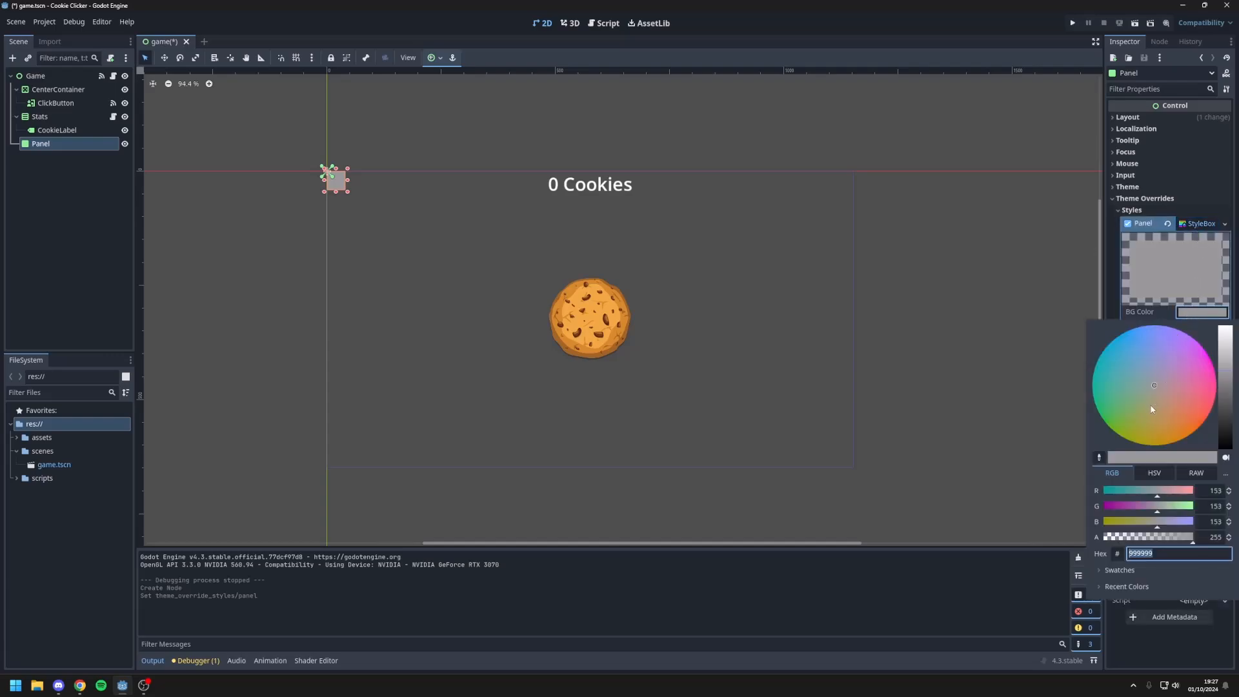
left_click_drag(1129, 355, 1116, 335)
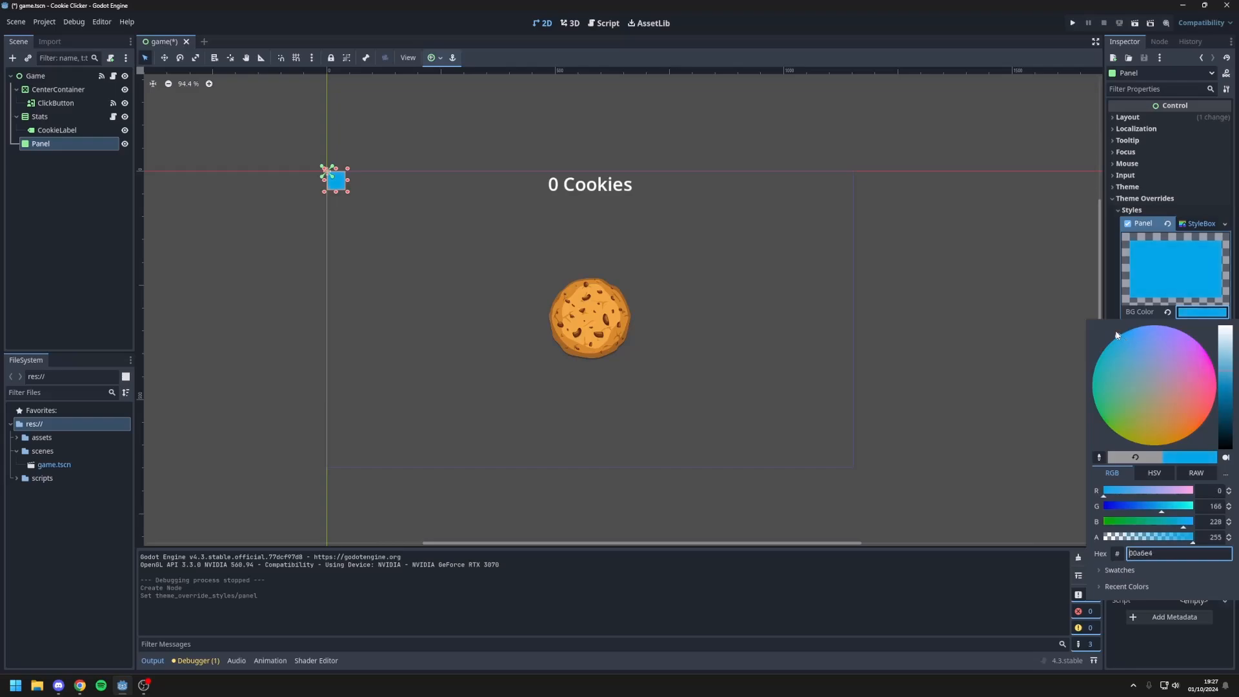
left_click(727, 359)
Step: Set the panel's layout mode to Anchors with the Left Wide anchor preset
left_click(1128, 117)
left_click(1197, 223)
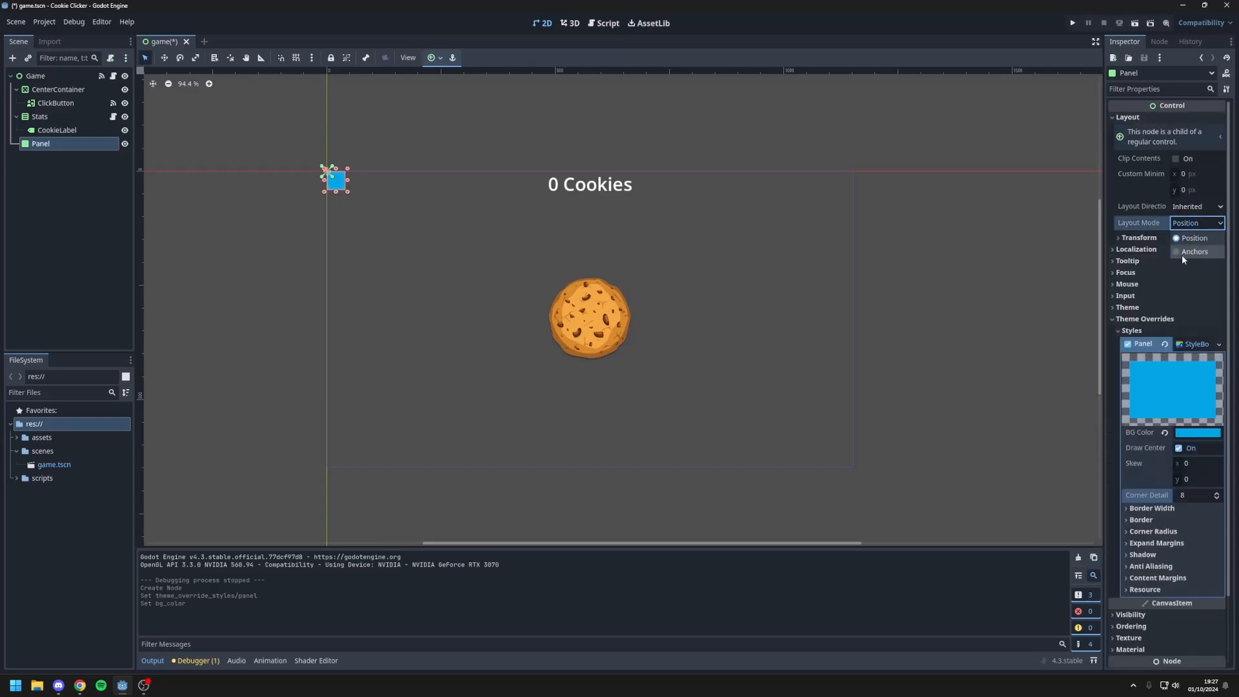
left_click(1194, 252)
left_click(1194, 239)
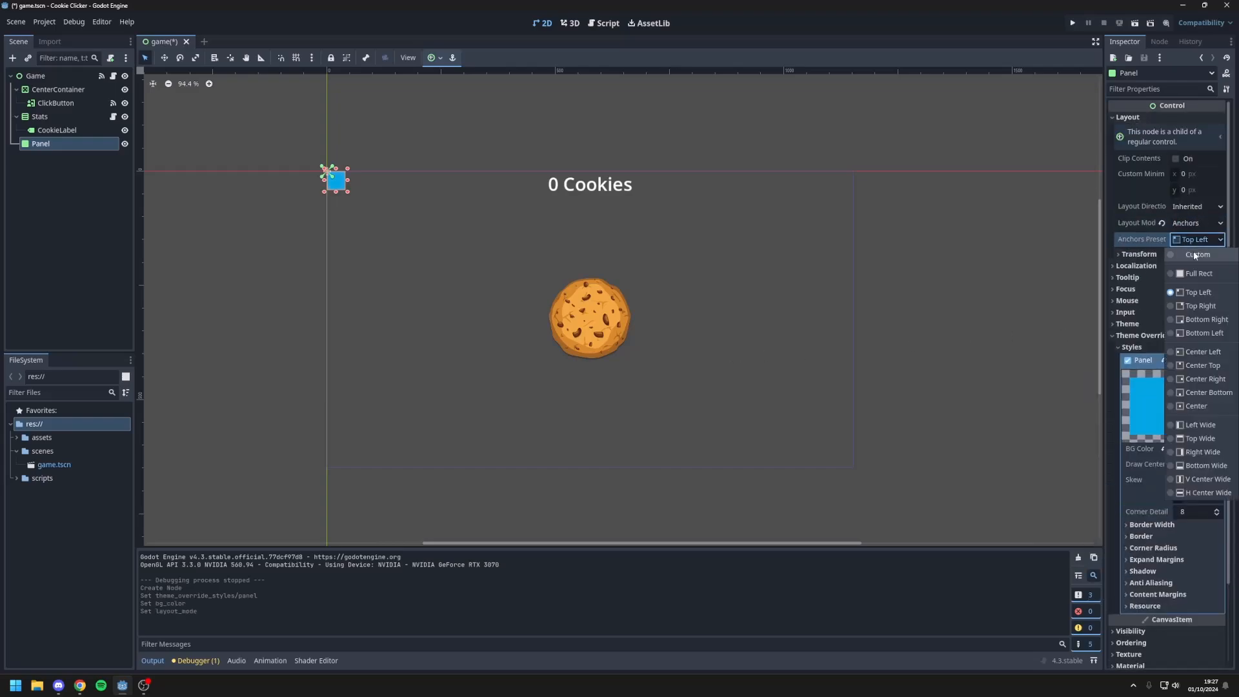
left_click(1193, 426)
scroll(1179, 332, "down", 2)
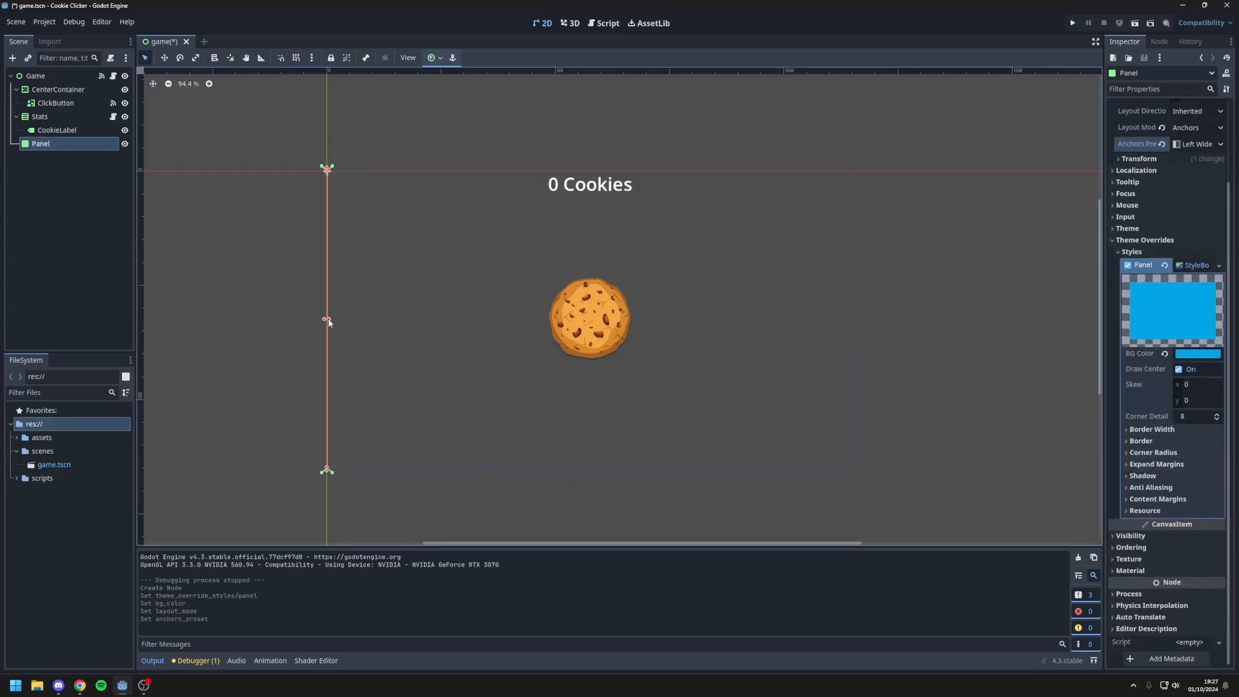
Step: Stretch the panel to about 860 px wide, and try widths of 1000 px and 800 px
left_click_drag(329, 320, 723, 319)
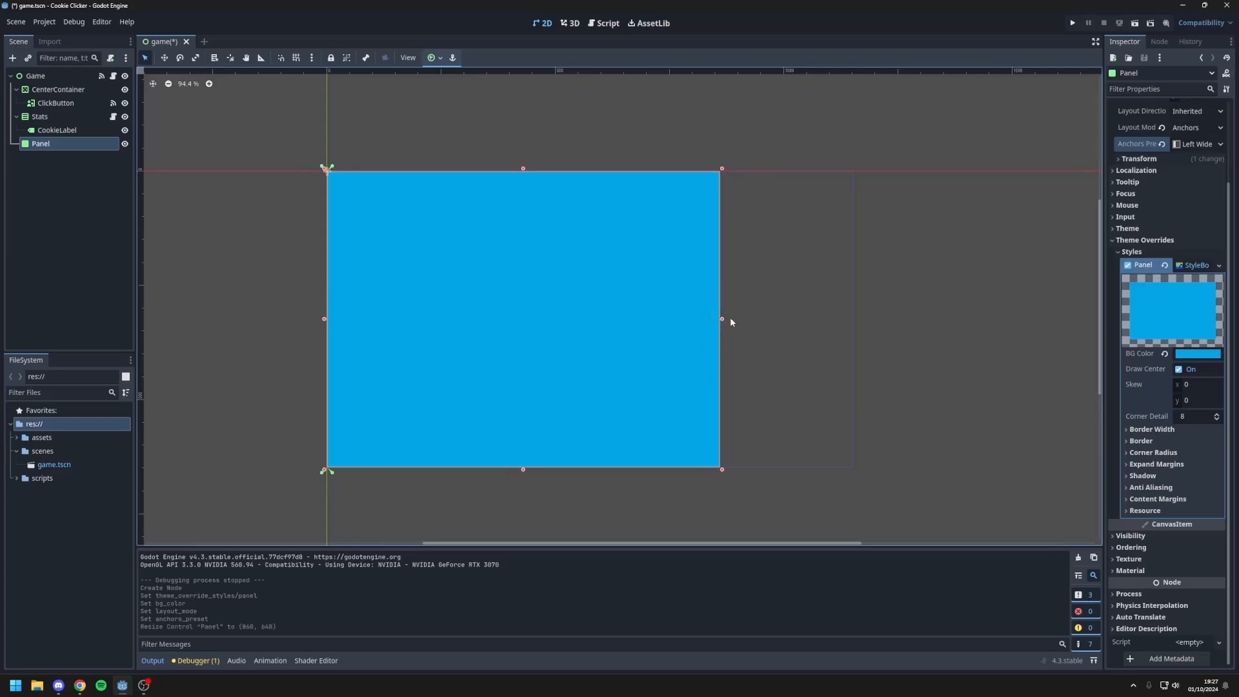
scroll(1165, 249, "up", 3)
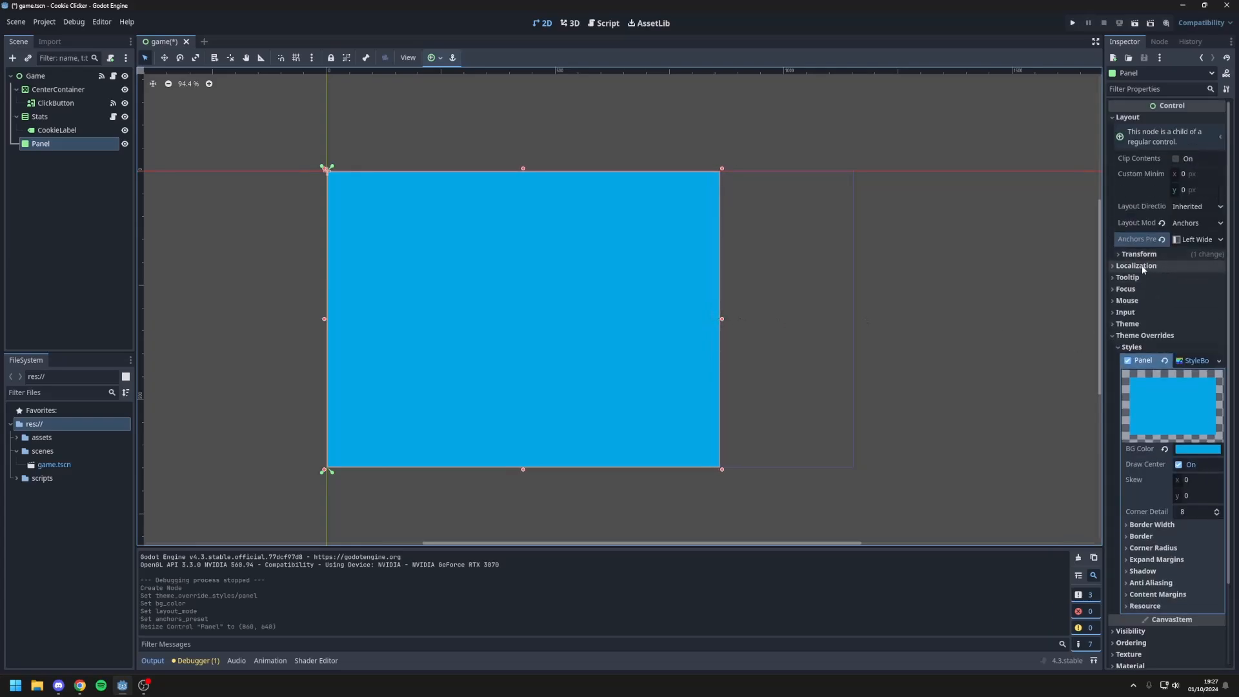
left_click(1140, 255)
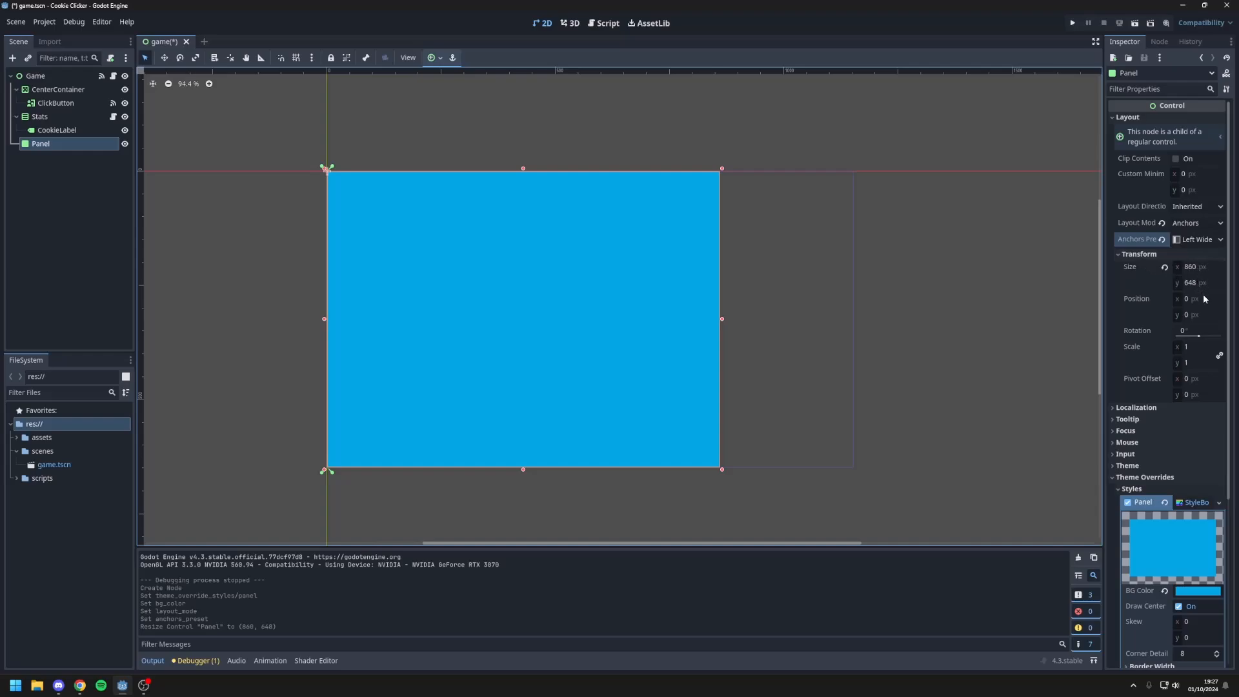
left_click(1196, 267)
type("1000")
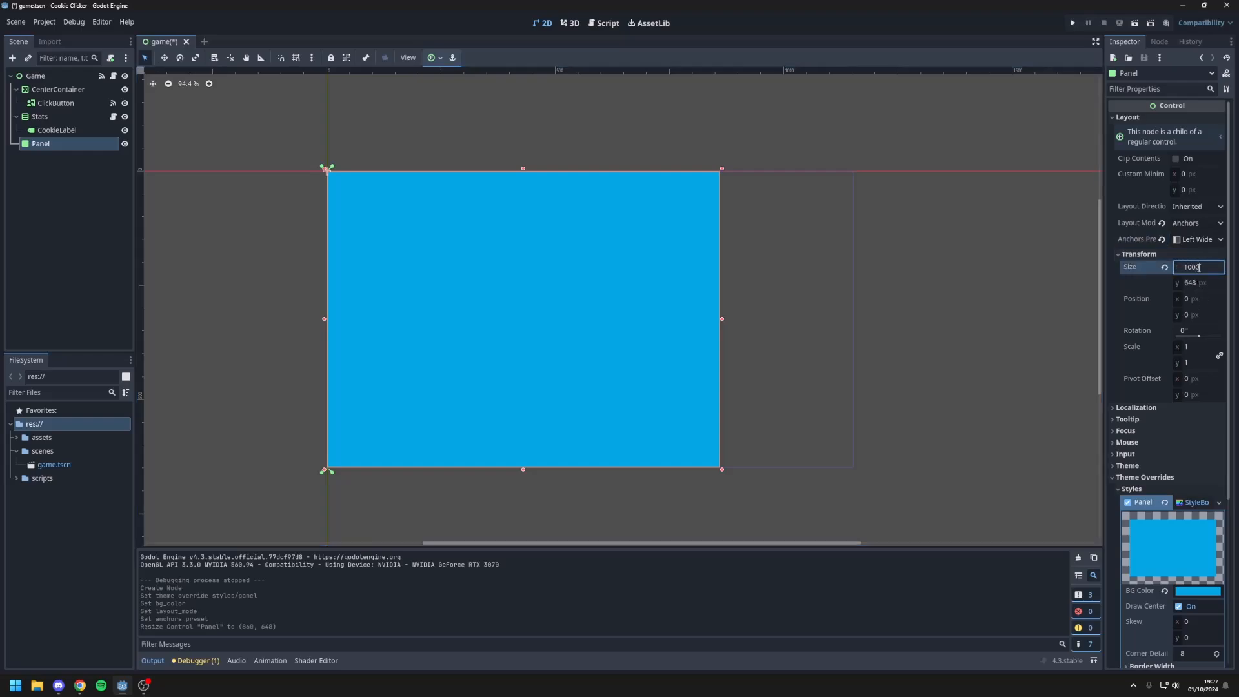
key("Return")
key("ctrl+z")
left_click(1212, 267)
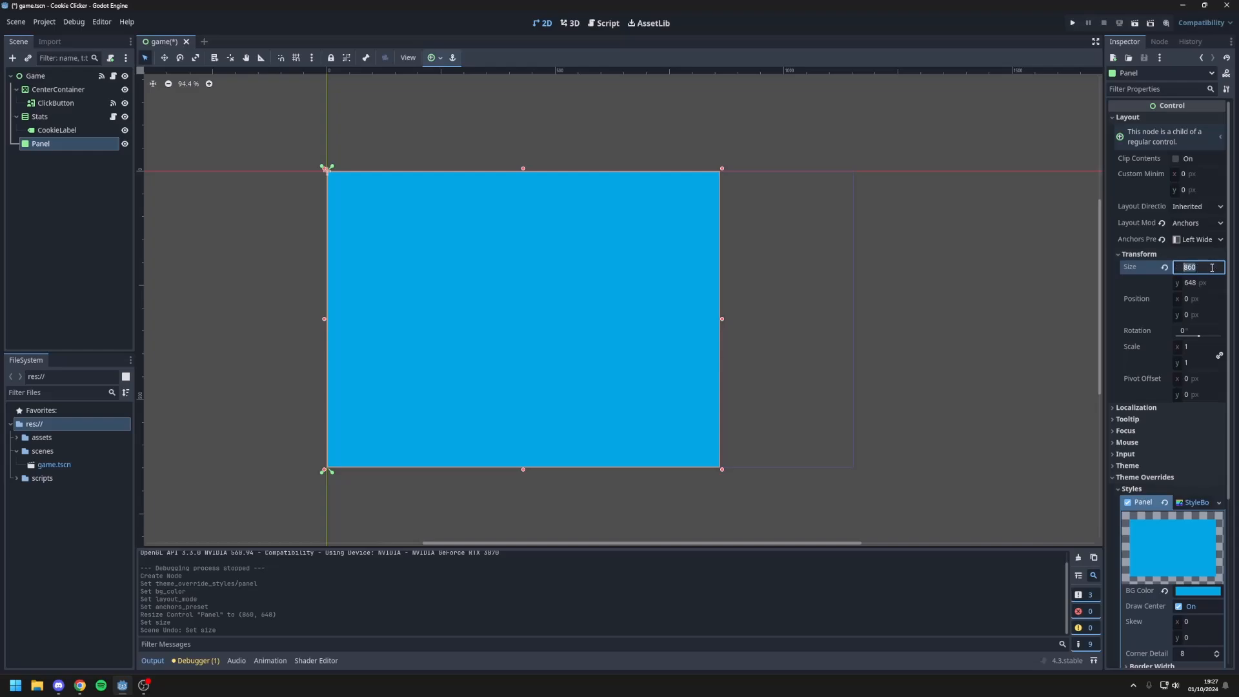
key("BackSpace")
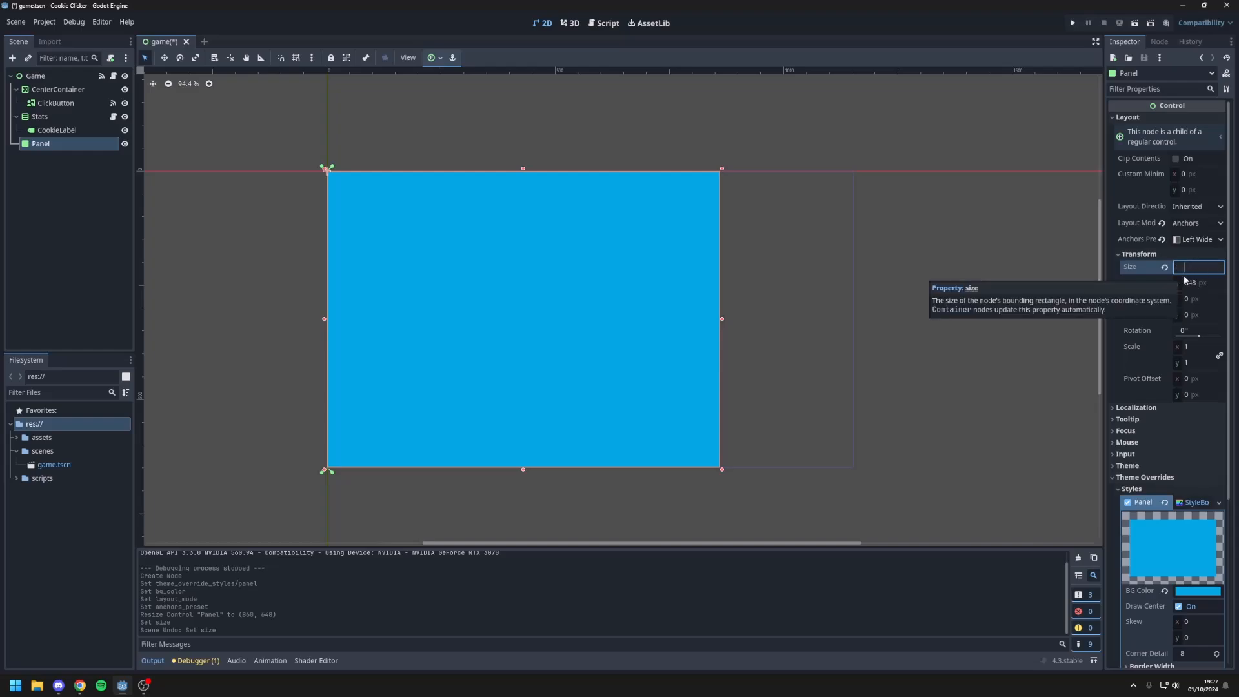
type("800")
key("Return")
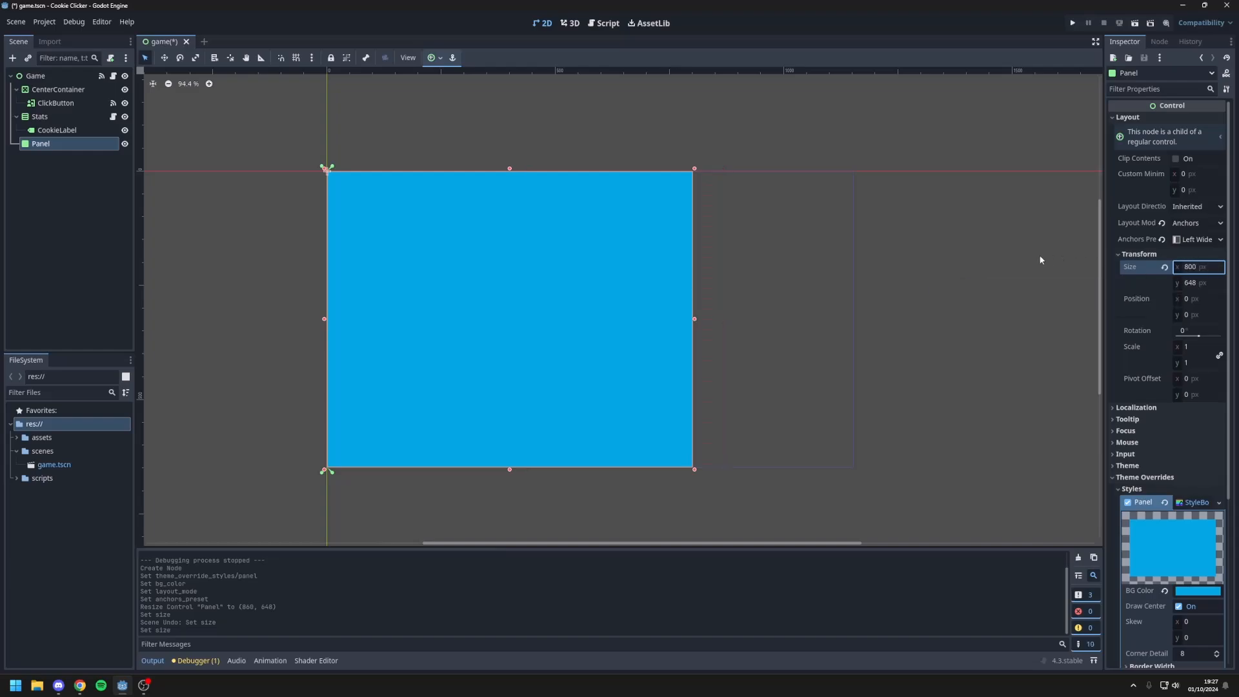
Step: Set the panel's horizontal size to 825 px
left_click(1200, 267)
key("BackSpace")
type("825")
key("Return")
left_click(949, 300)
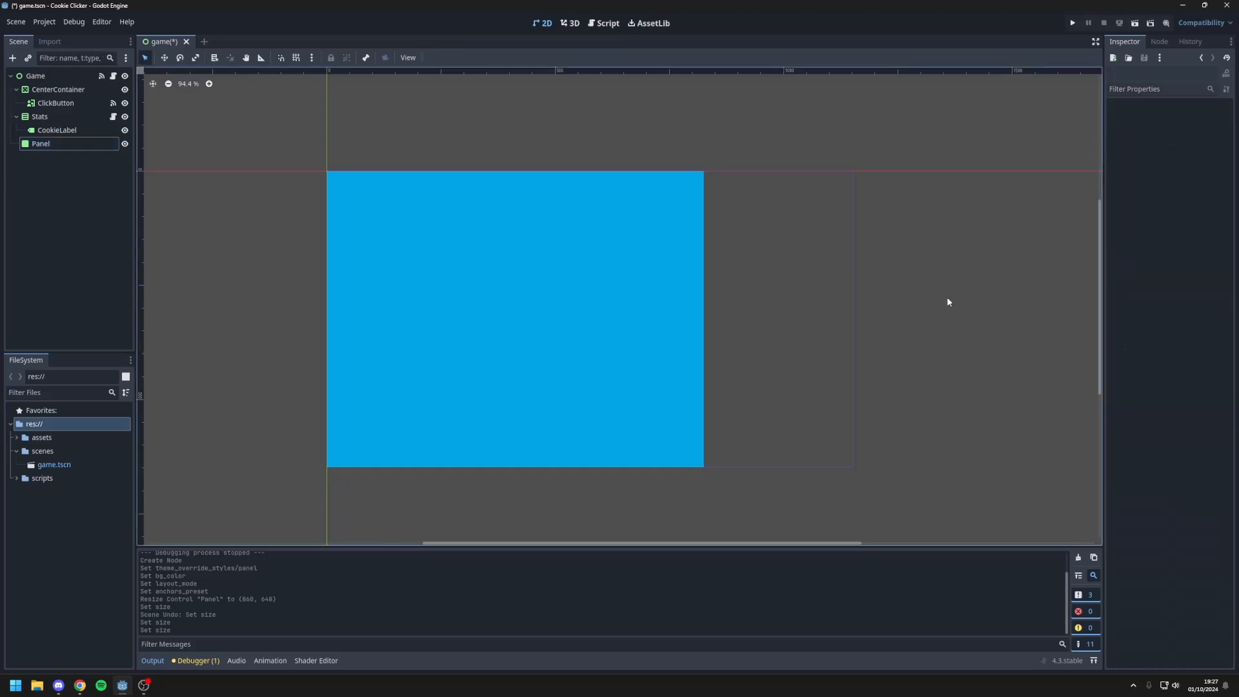
middle_click_drag(898, 204, 897, 243)
scroll(863, 291, "up", 4)
middle_click_drag(867, 321, 943, 254)
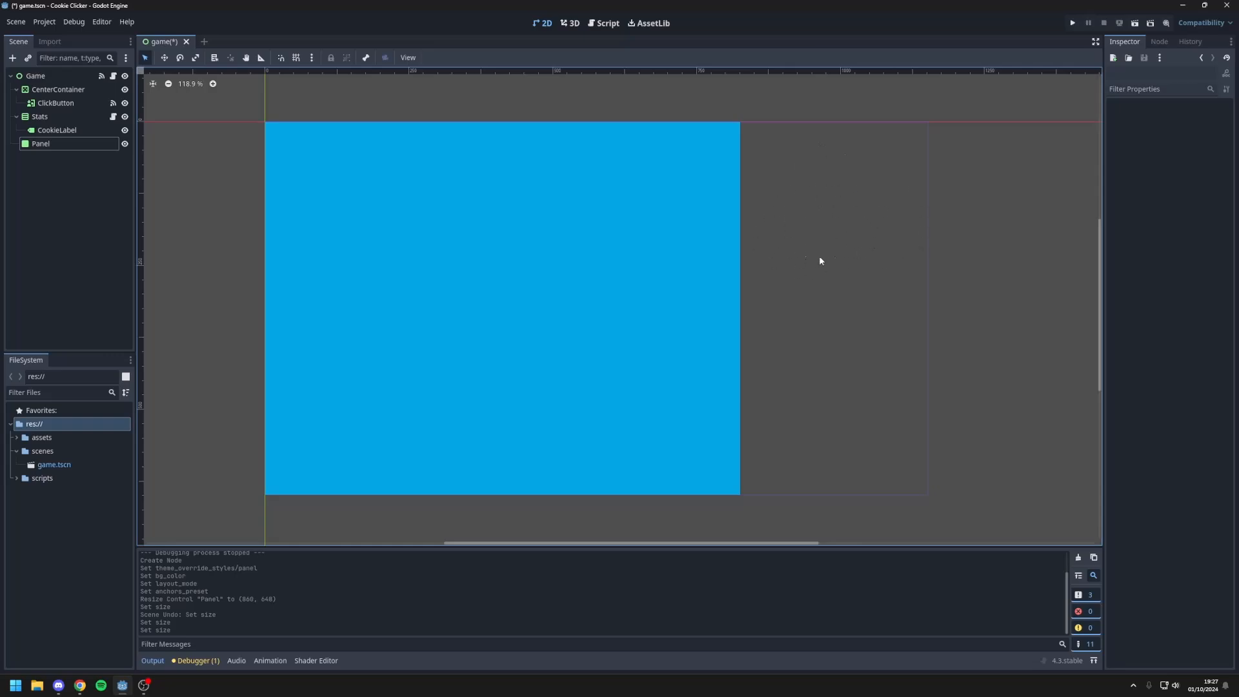
middle_click_drag(822, 340, 836, 346)
Step: Rename the Panel node as LeftPanel
left_click(40, 144)
left_click(40, 144)
type("LeftP")
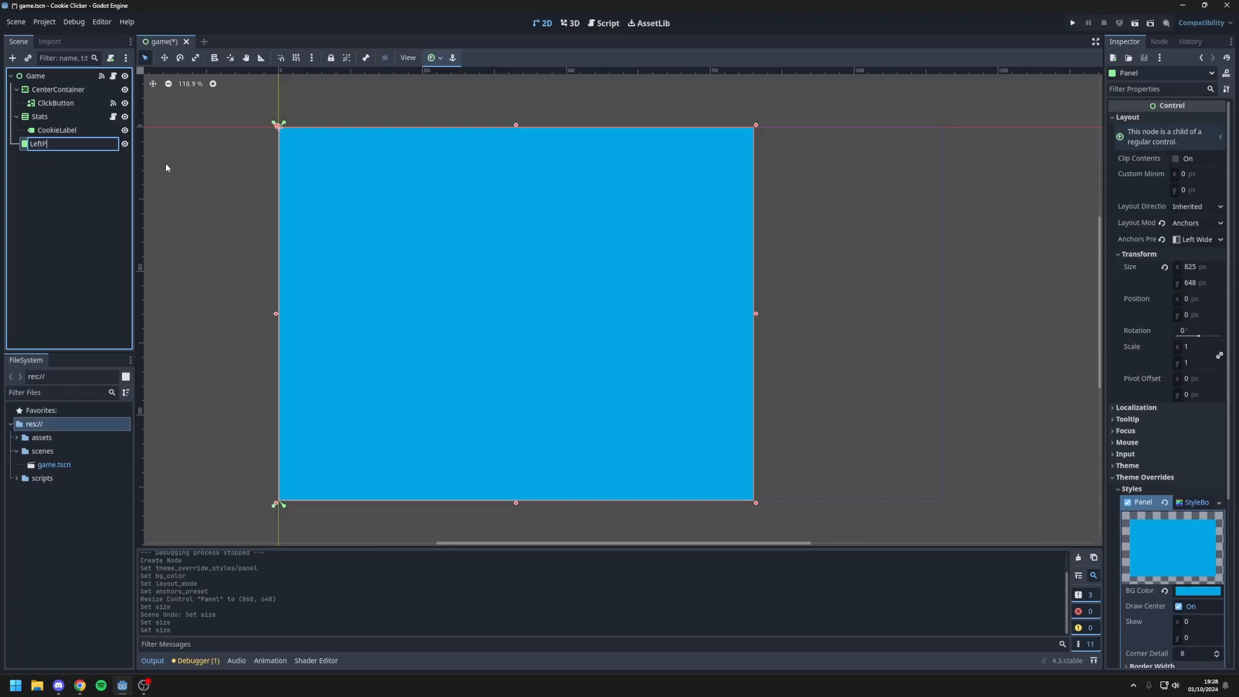
type("anel")
key("Return")
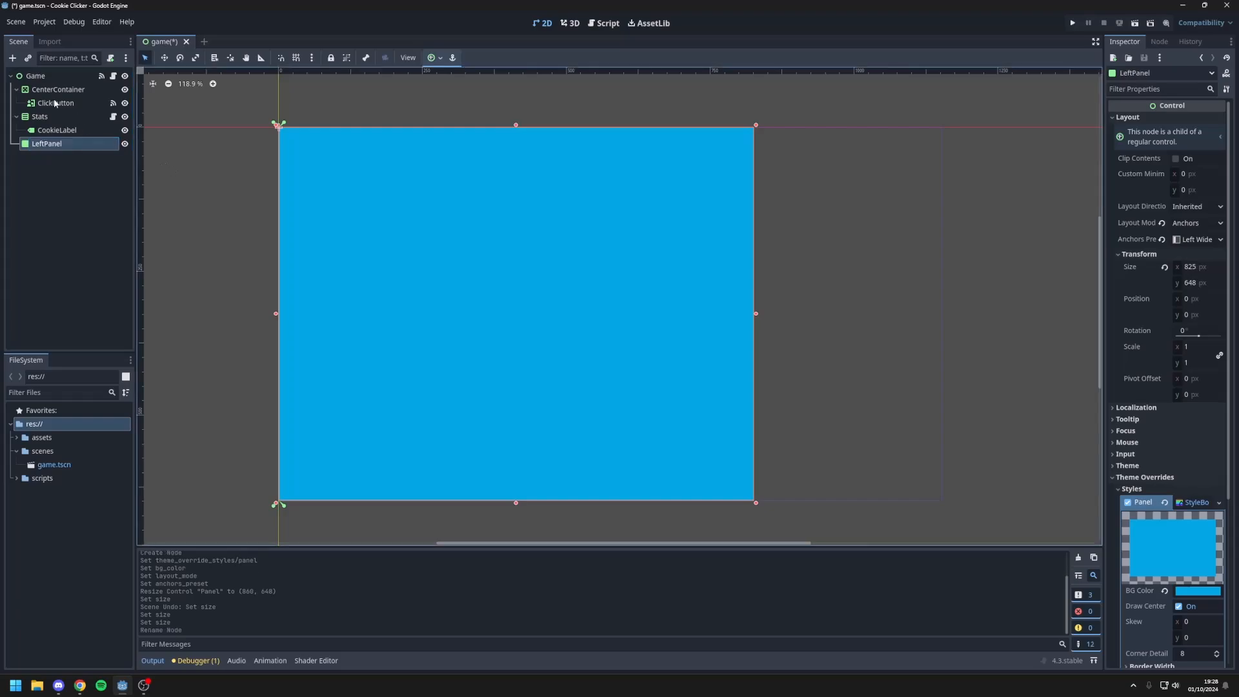
Step: Reparent the CenterContainer and Stats nodes, with their children, under LeftPanel
left_click(10, 91)
left_click(15, 90)
left_click_drag(48, 90, 64, 130)
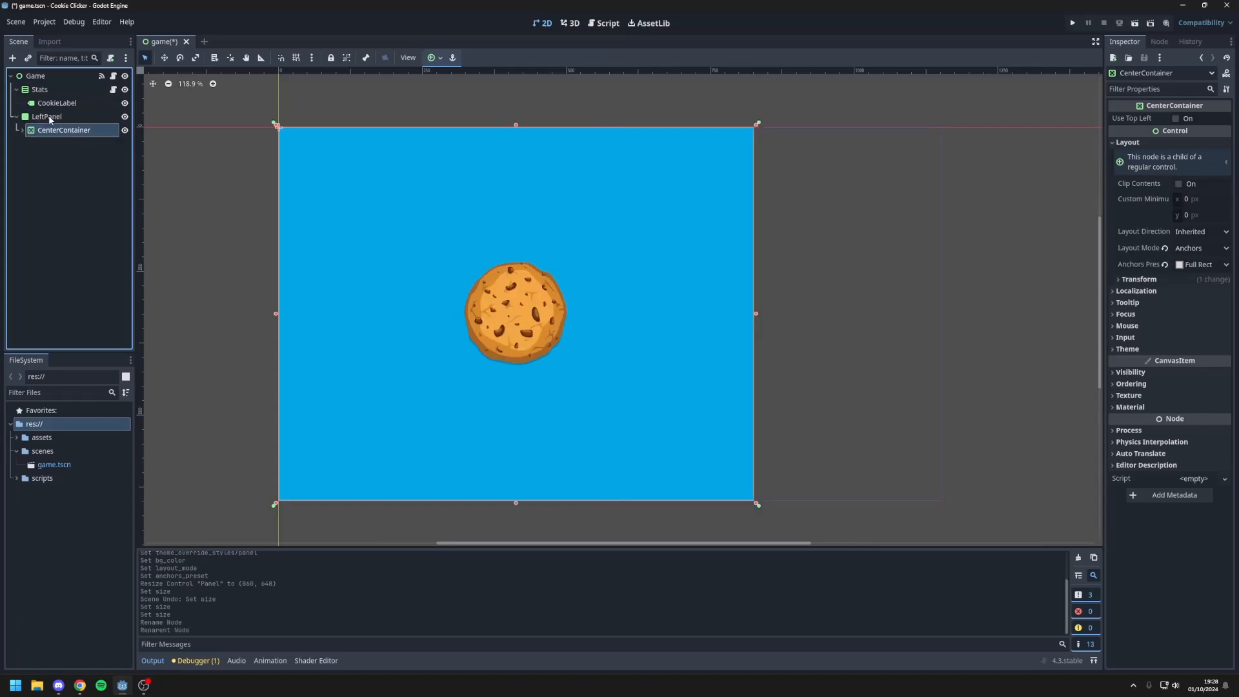
left_click_drag(40, 90, 59, 123)
left_click(49, 104)
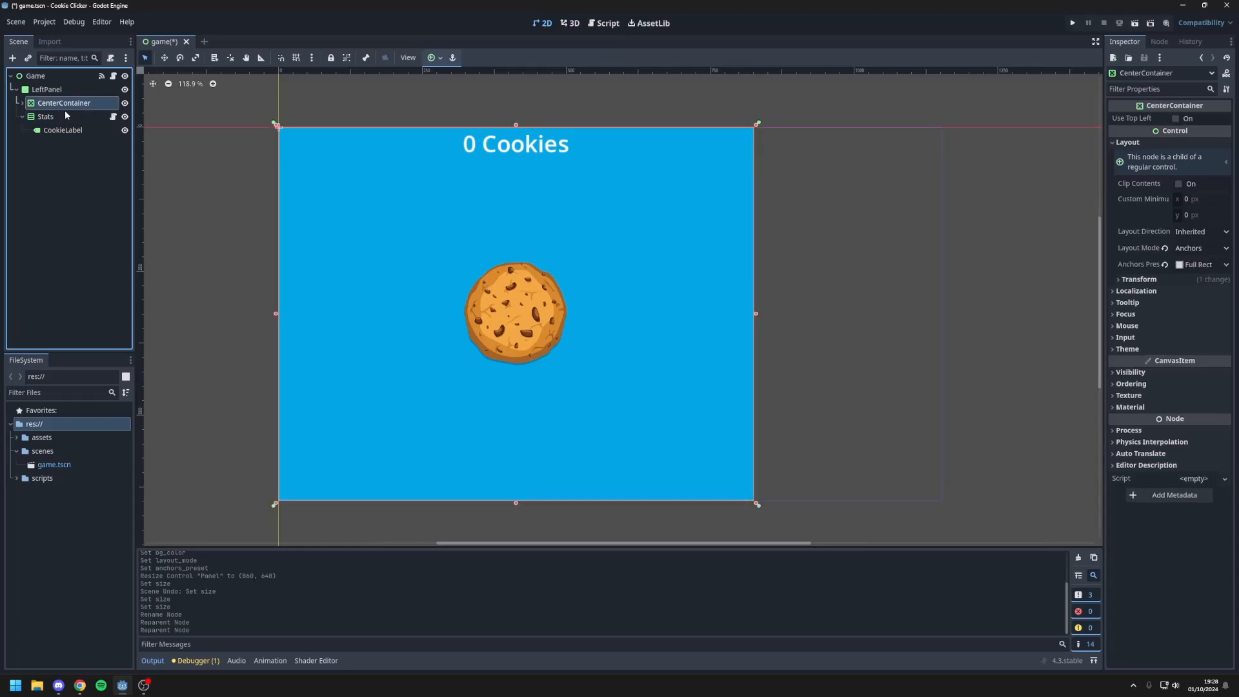
left_click(545, 289)
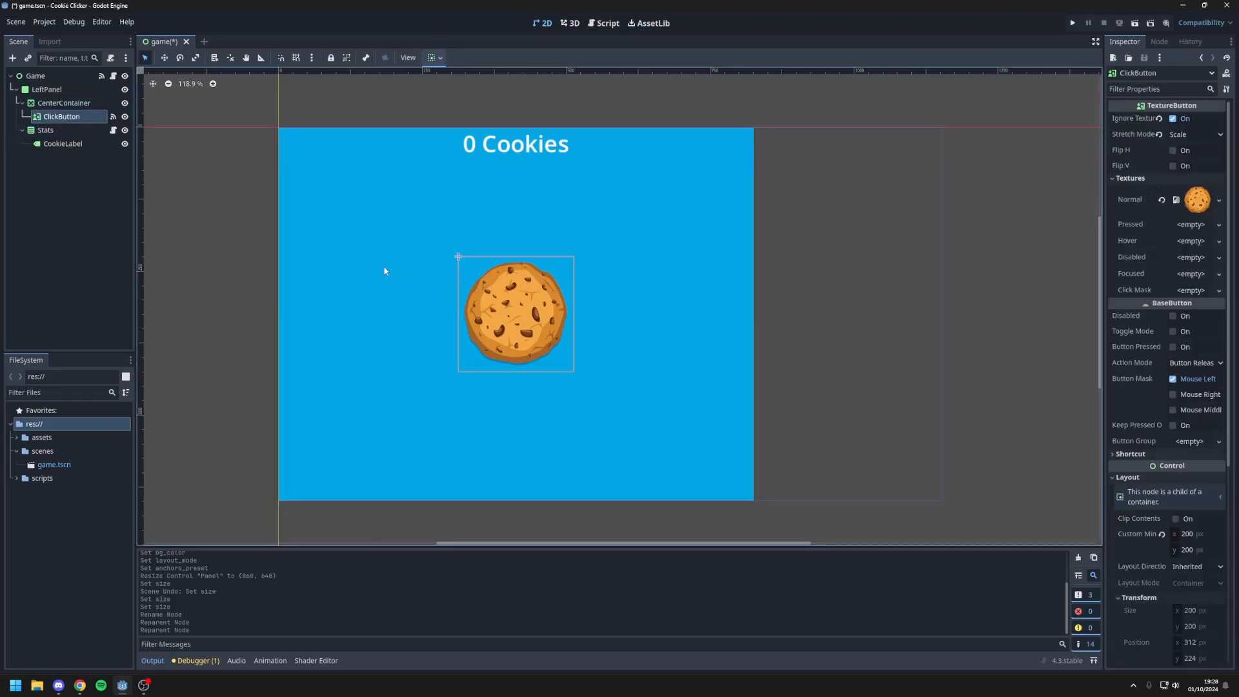
left_click(51, 104)
left_click(23, 117)
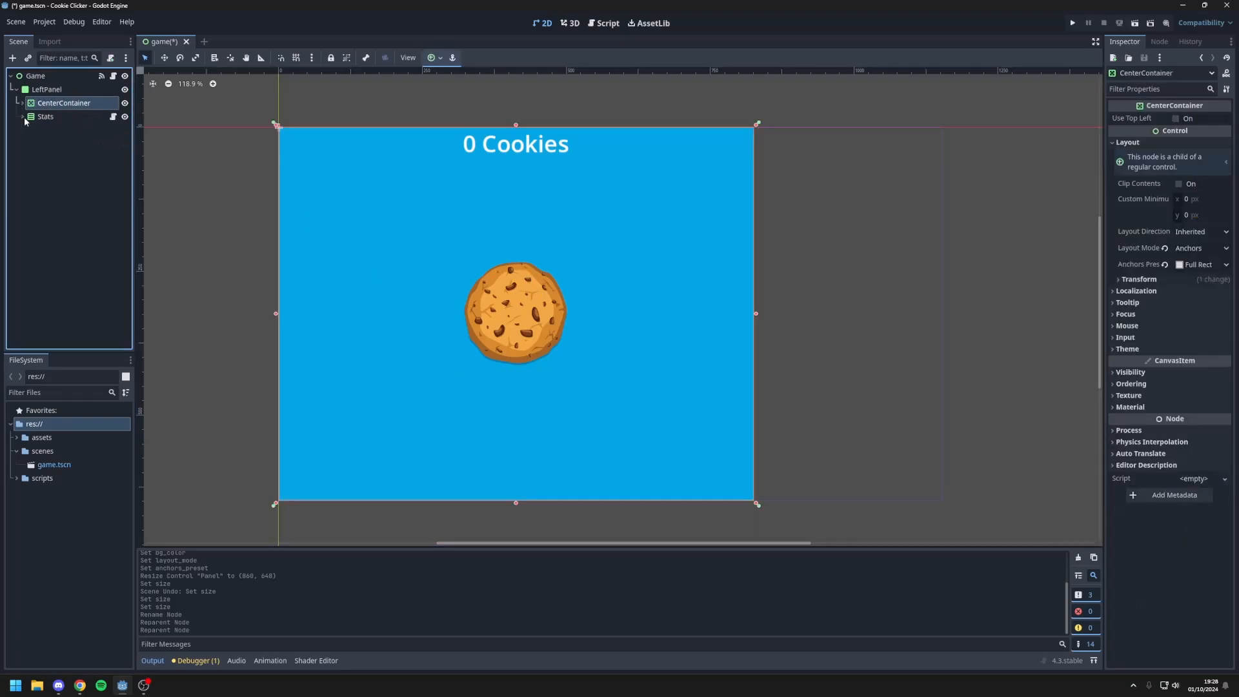
left_click(216, 202)
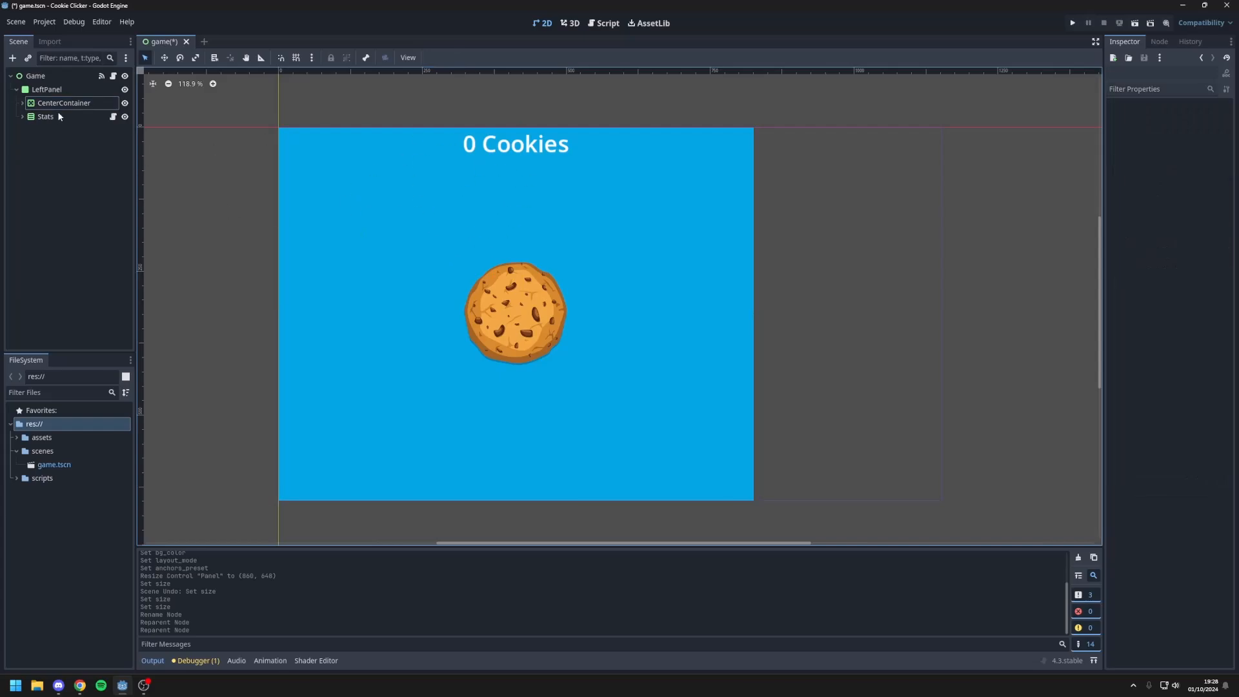
left_click(450, 140)
left_click(514, 248)
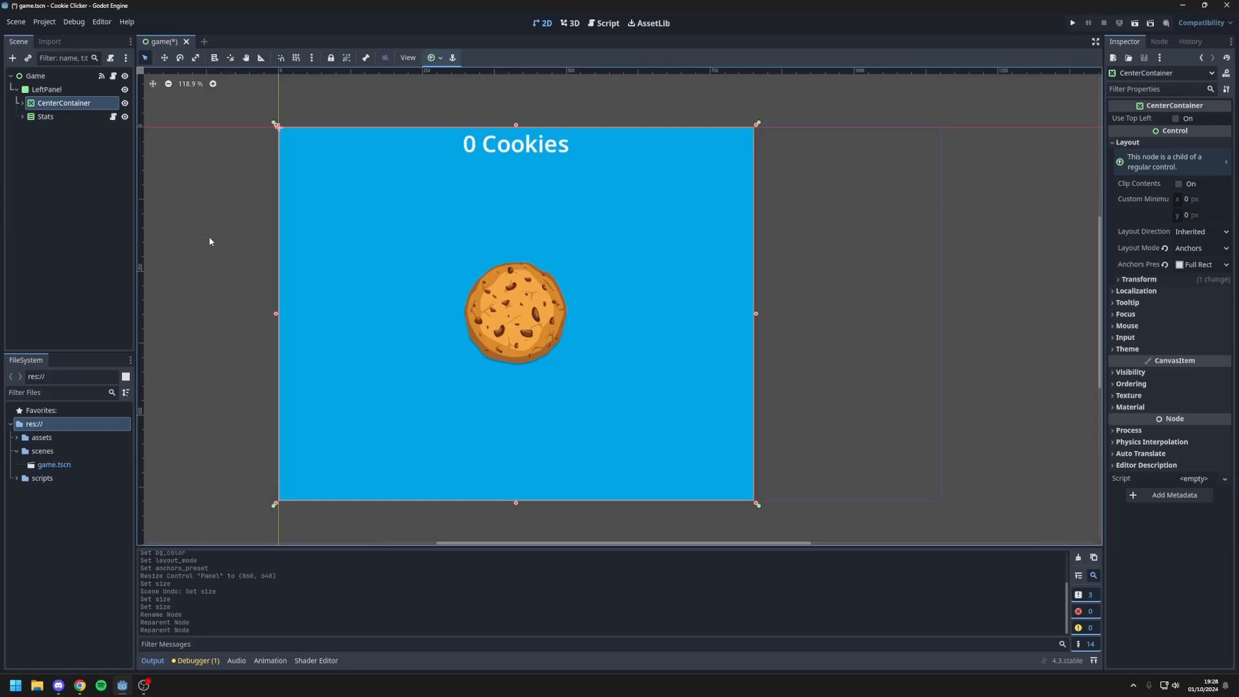
left_click(10, 175)
Step: Add a Panel node as a child of the Game root and rename it RightPanel
left_click(16, 89)
left_click(39, 76)
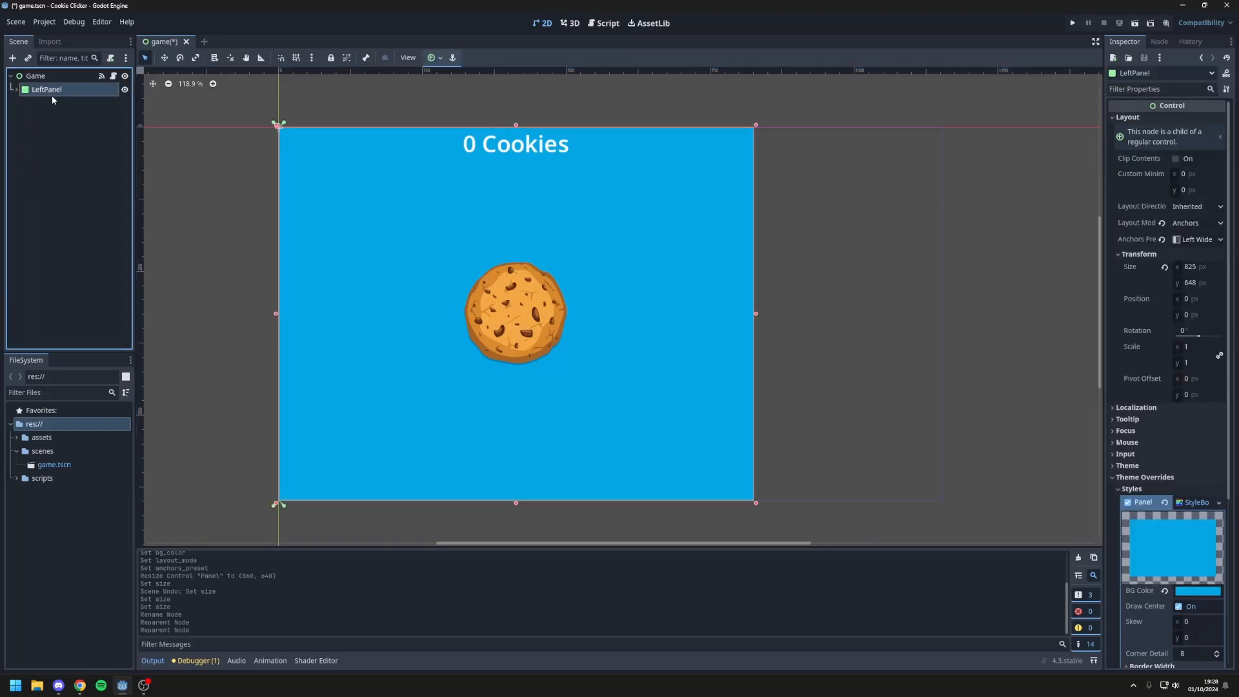
right_click(45, 77)
left_click(71, 103)
type("panel")
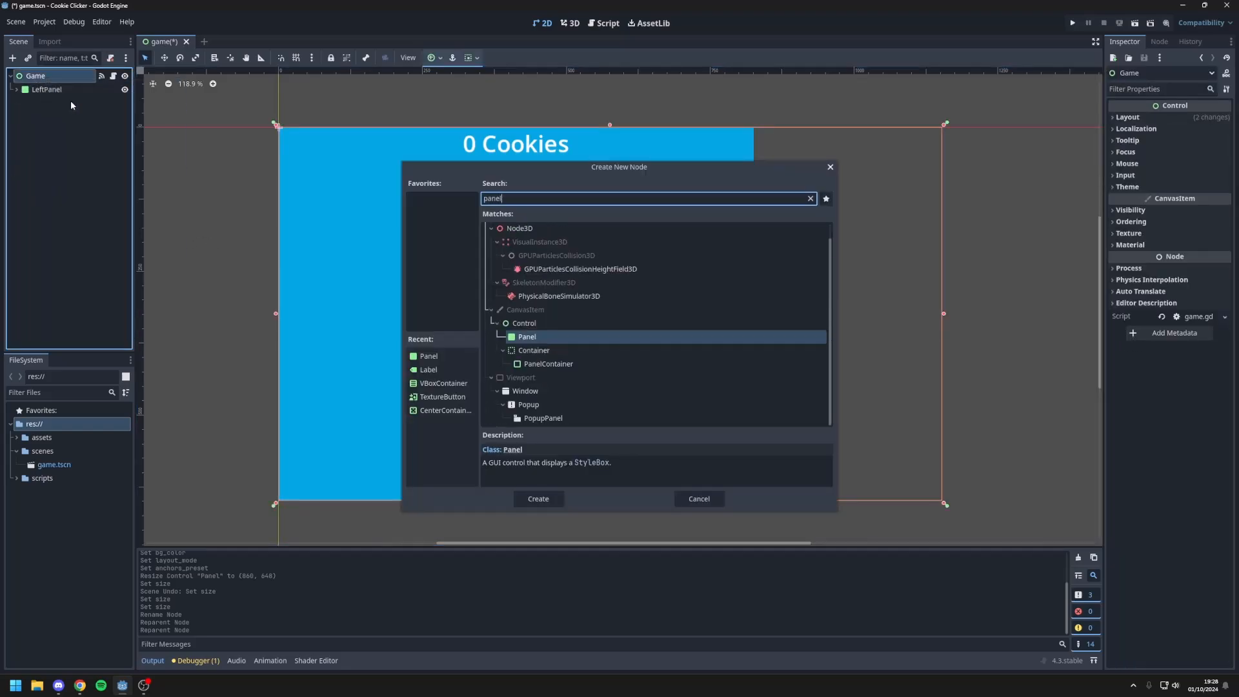
key("Return")
double_click(71, 103)
type("Rig")
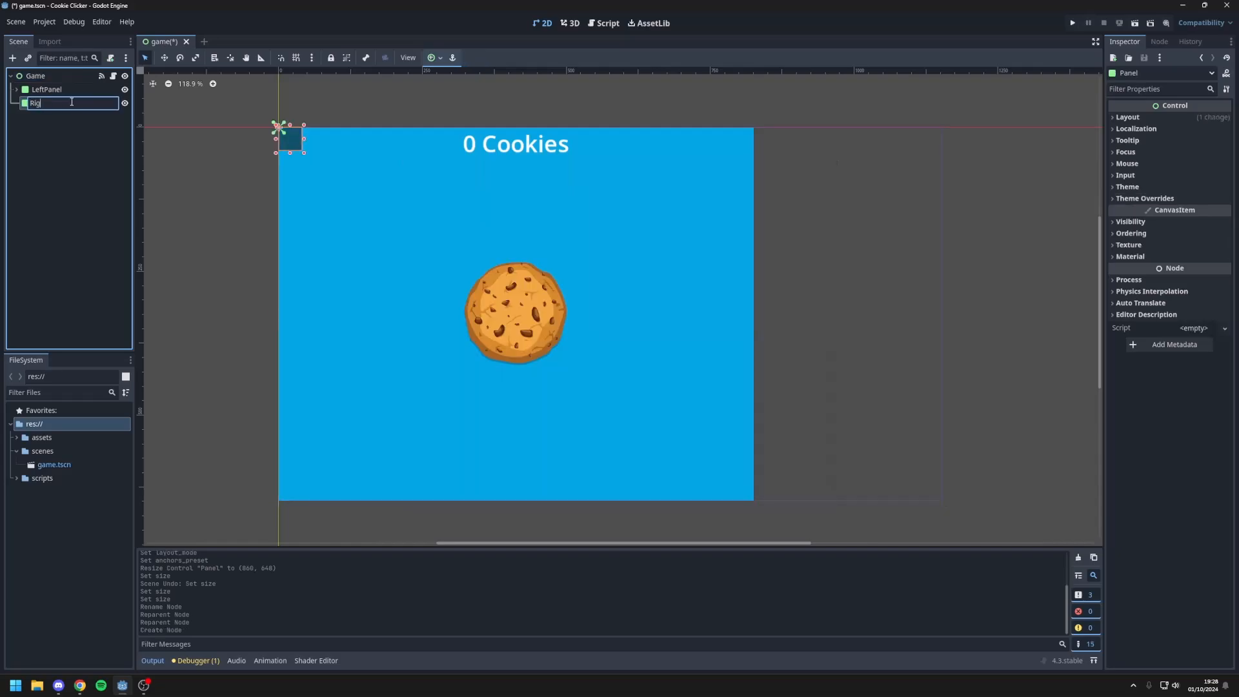
type("htPanel")
key("Return")
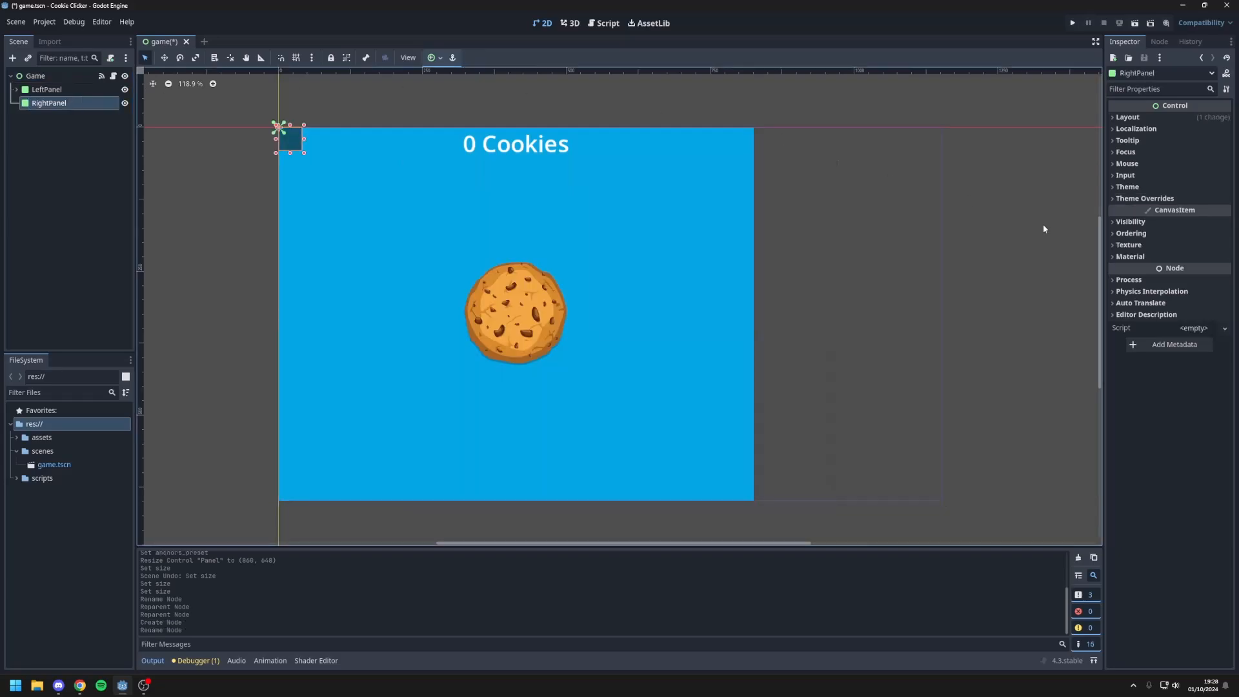
Step: Set RightPanel's layout mode to Anchors with the Right Wide preset and stretch it about 327 px wide to meet LeftPanel's edge
left_click(1181, 118)
left_click(1195, 223)
left_click(1193, 238)
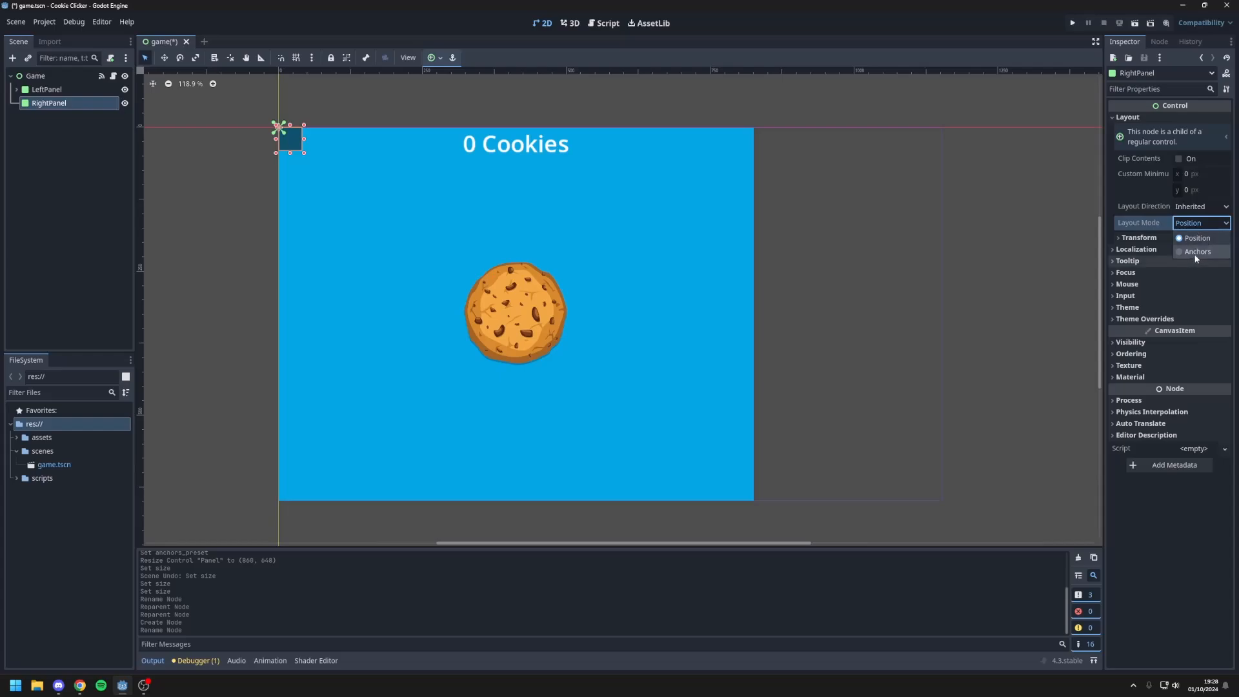
left_click(1200, 239)
left_click(1202, 452)
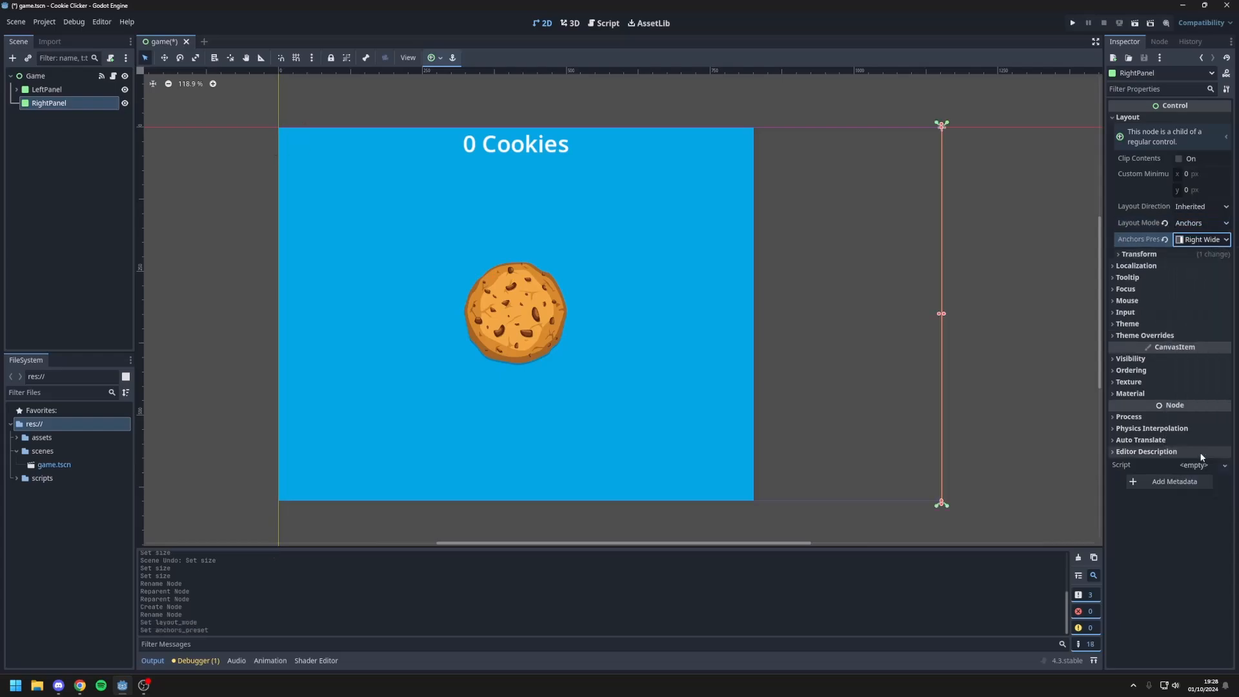
left_click_drag(941, 314, 751, 316)
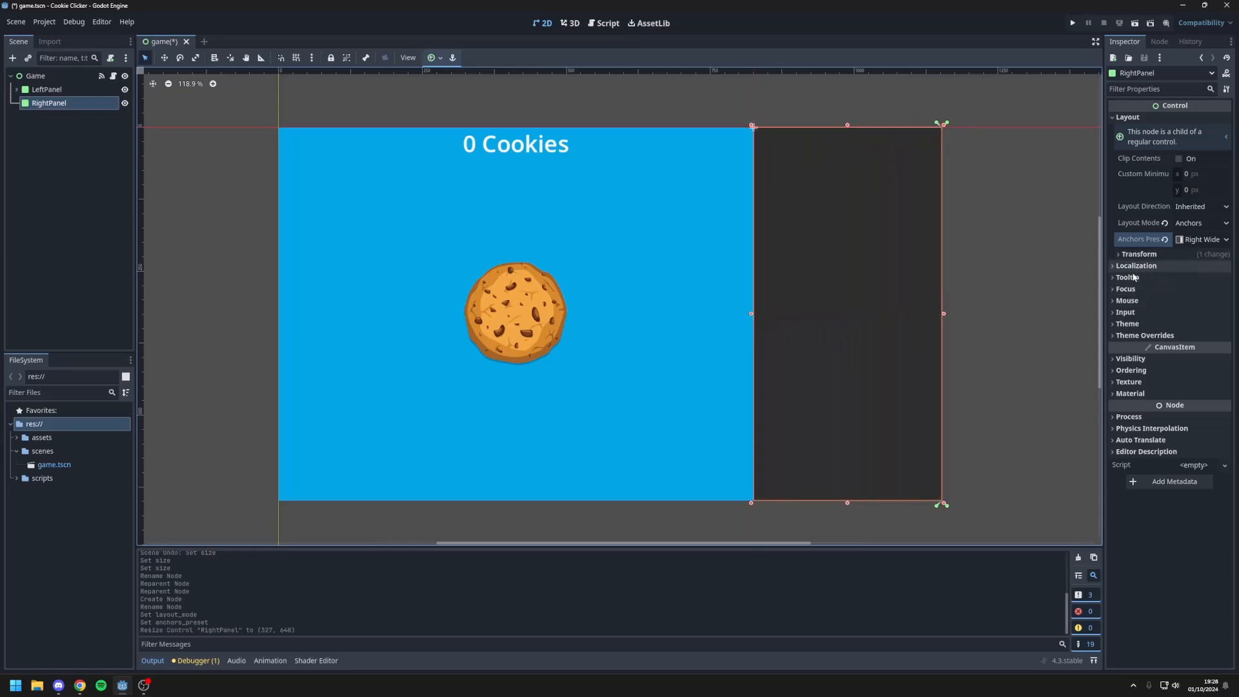
Step: Give RightPanel a flat style box override with a dark blue background color, 004f91
left_click(1159, 337)
left_click(1162, 347)
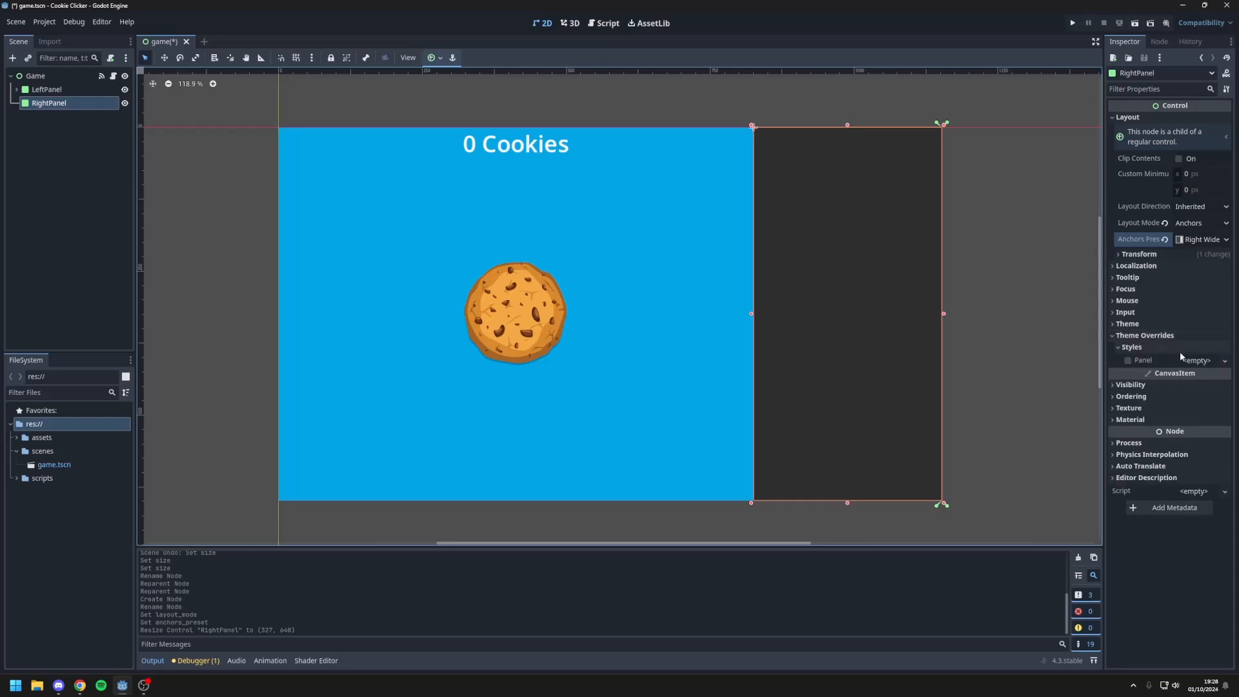
left_click(1197, 361)
left_click(1185, 402)
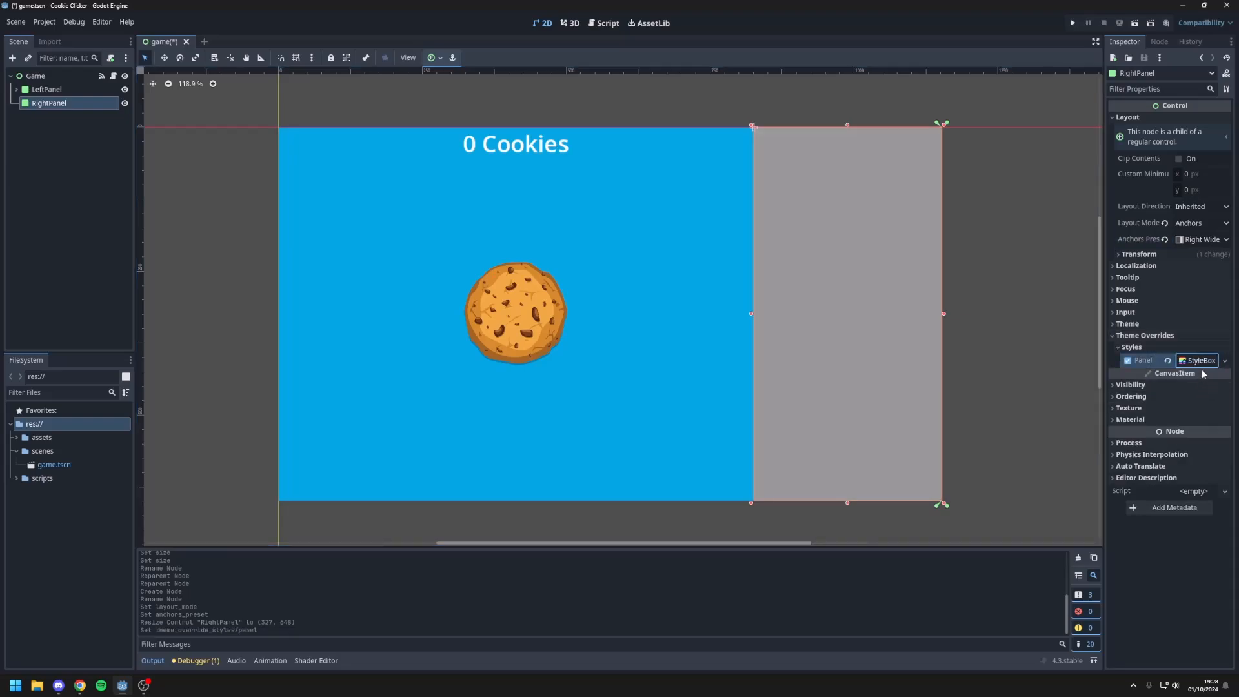
left_click(1198, 360)
left_click(1190, 450)
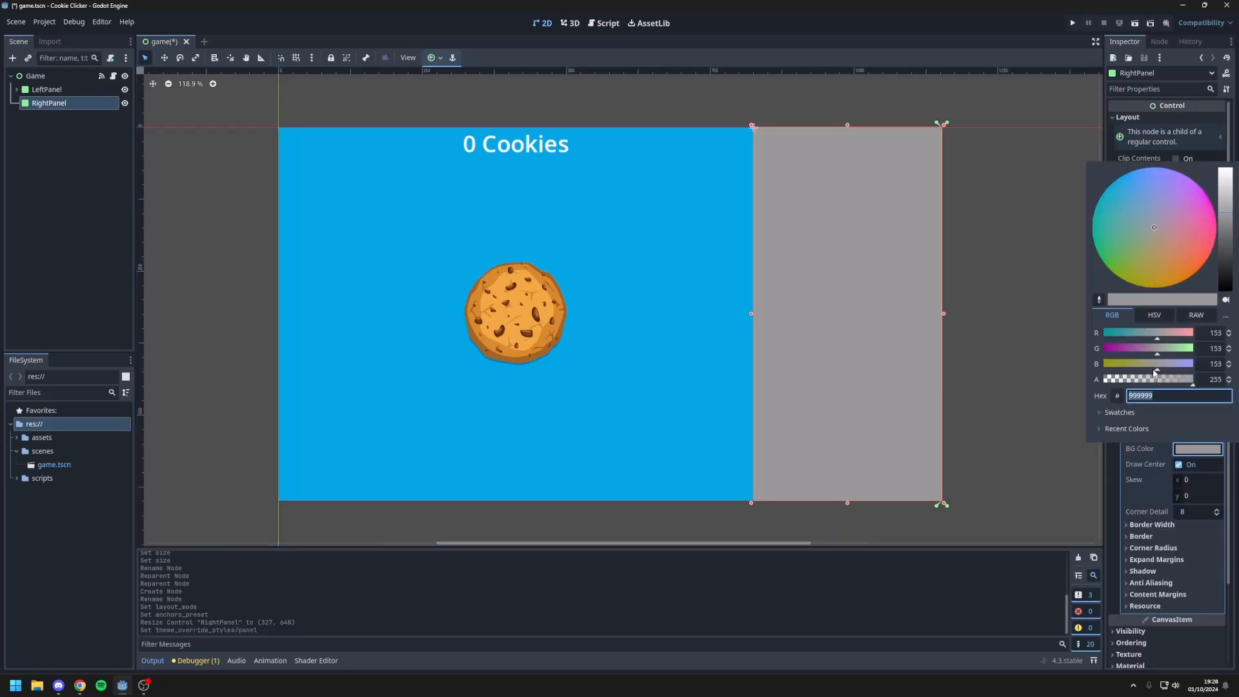
left_click_drag(1133, 216, 1135, 171)
left_click_drag(1225, 184, 1225, 254)
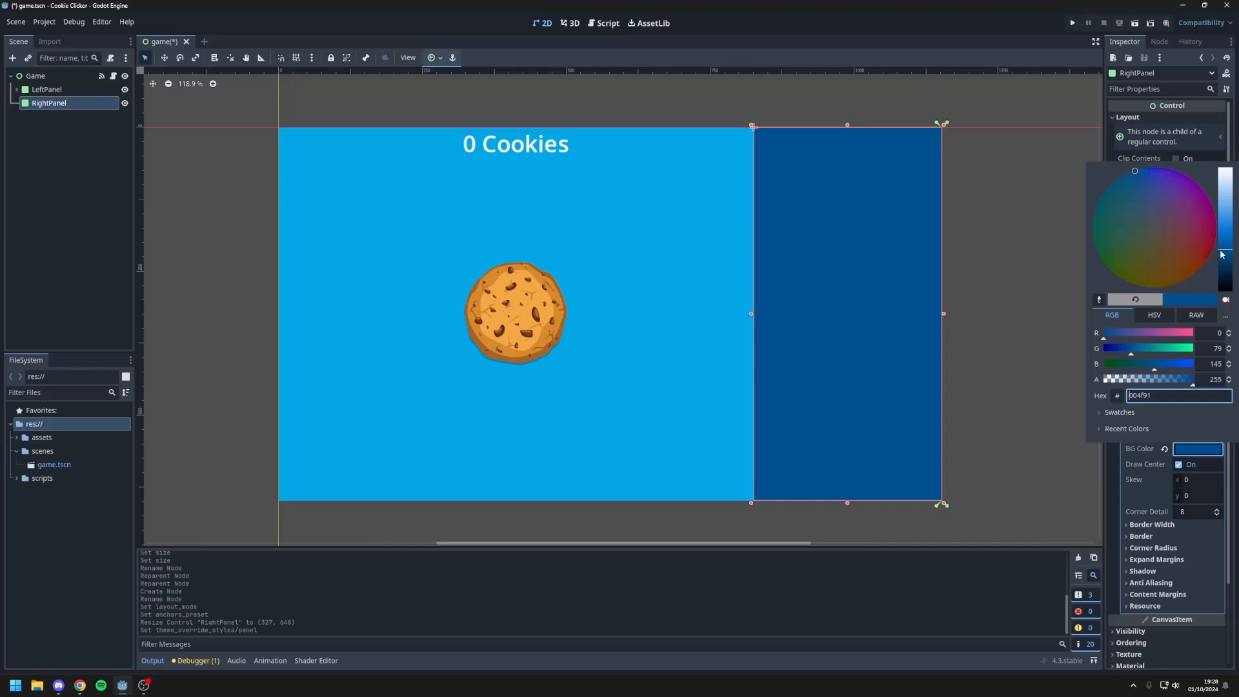
left_click(1003, 330)
scroll(1001, 352, "up", 1)
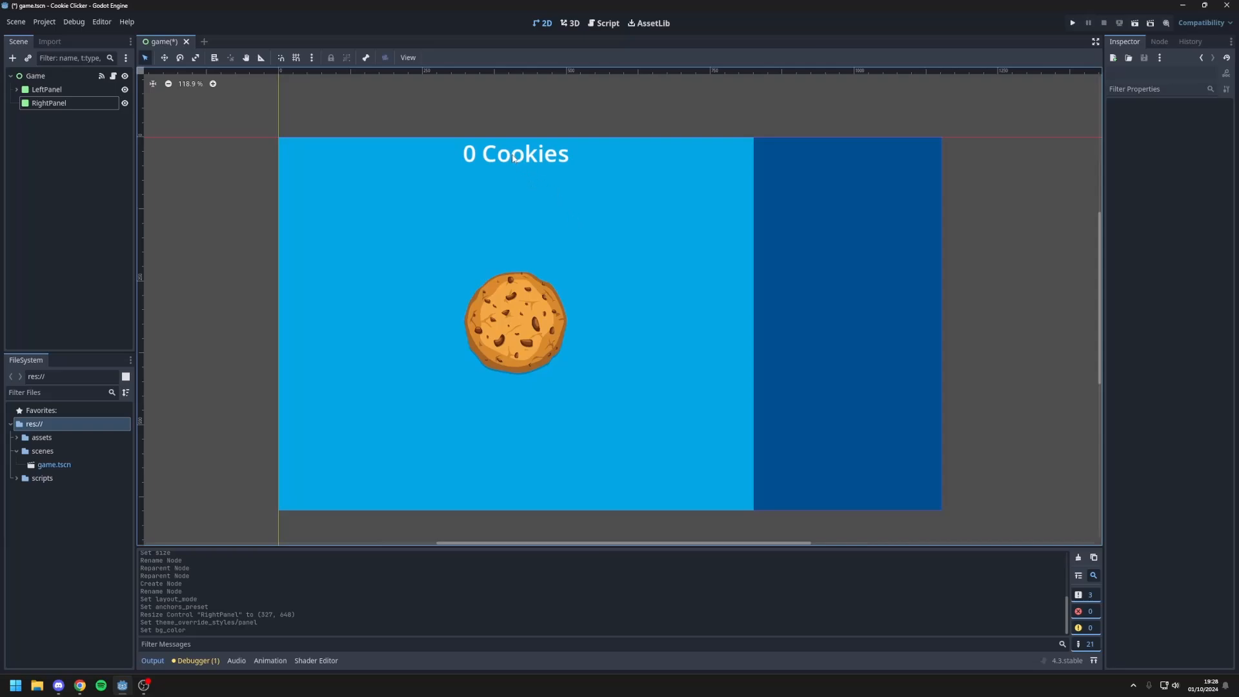
Step: Override the CookieLabel font with Fredoka-Bold.ttf from the project's font assets
left_click(546, 159)
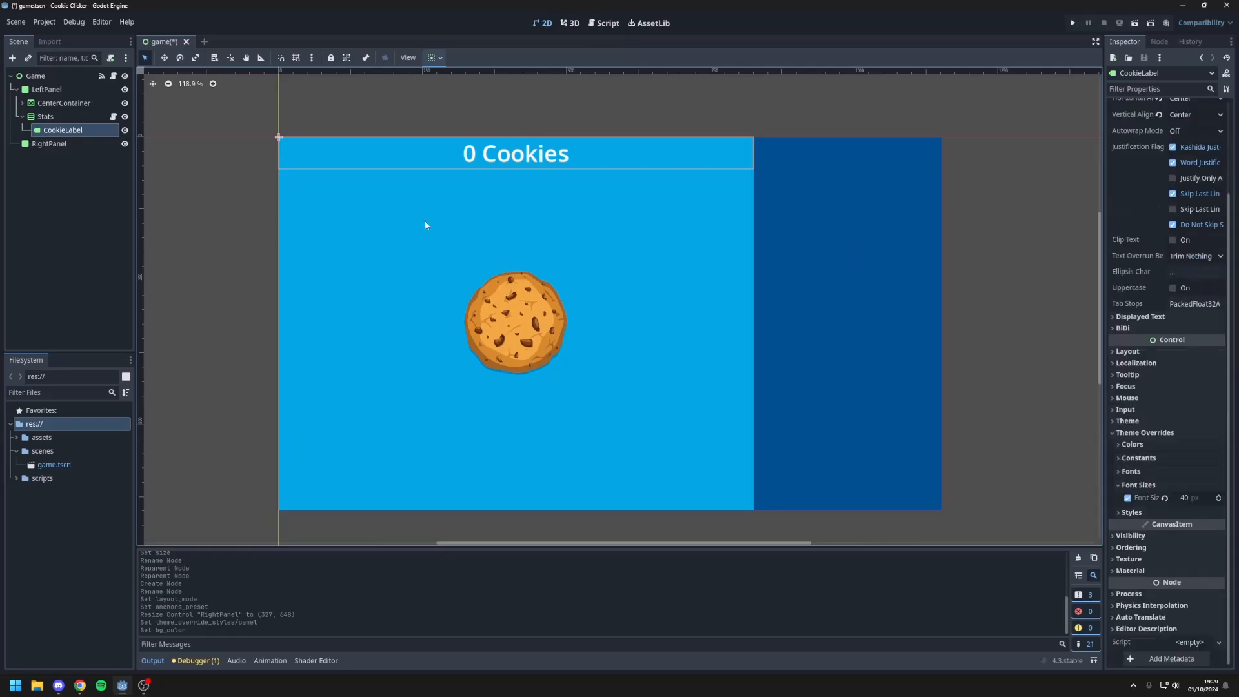
left_click(1159, 471)
left_click(1189, 485)
left_click(1182, 545)
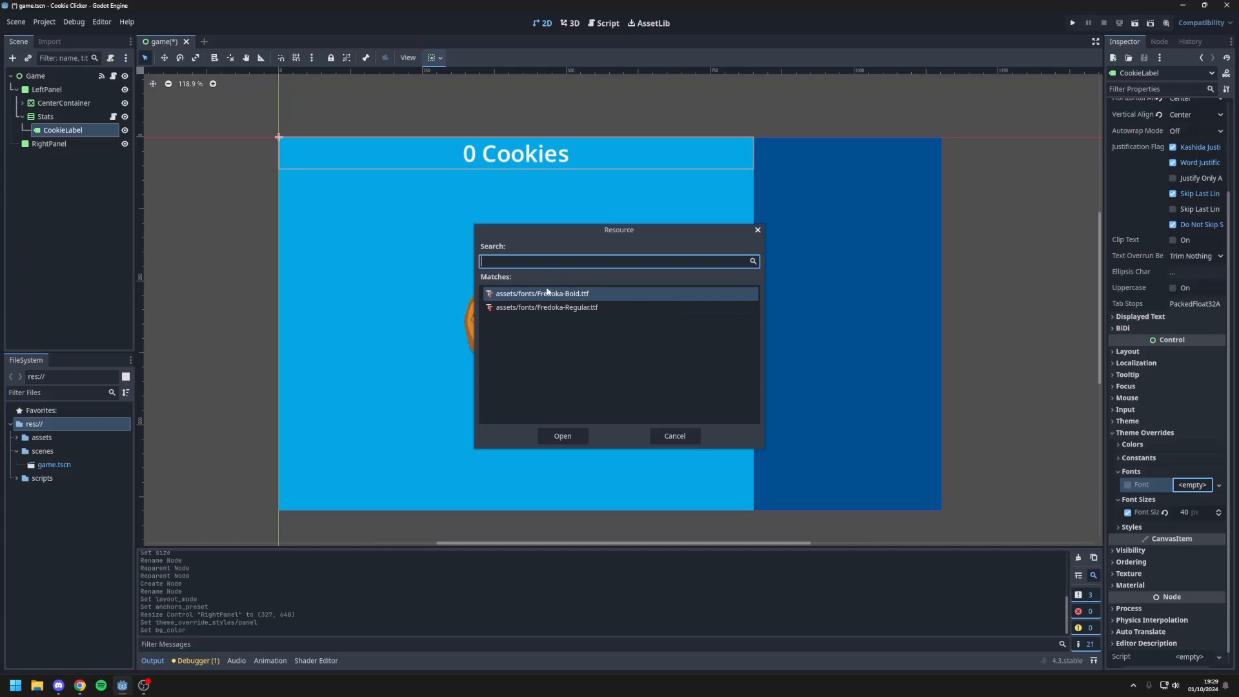
double_click(568, 293)
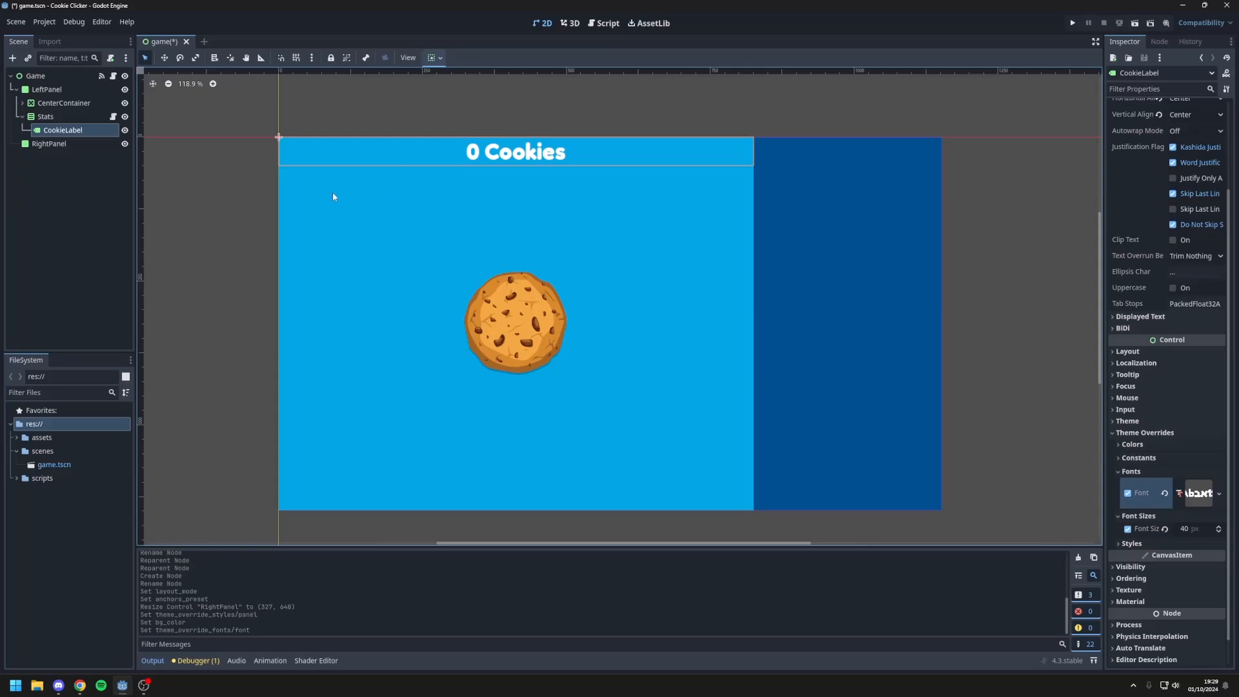
left_click(233, 205)
Step: Add a MarginContainer node as a child of LeftPanel
left_click(47, 89)
right_click(51, 90)
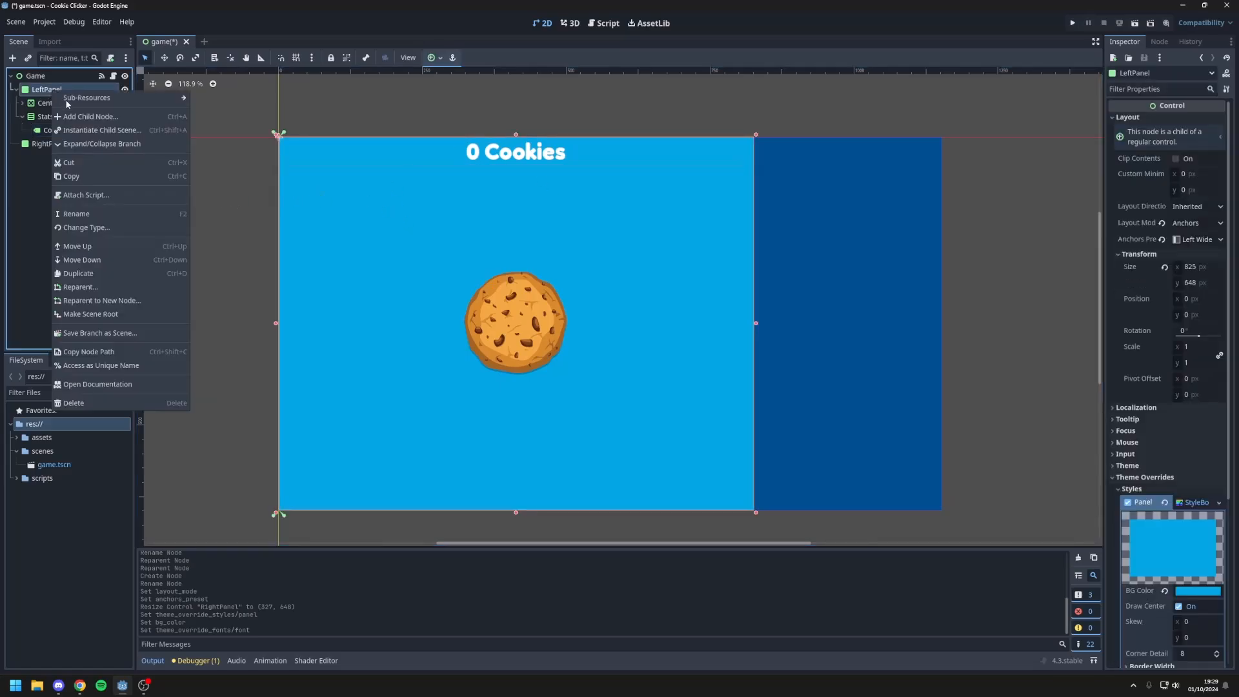
left_click(62, 95)
type("margincont")
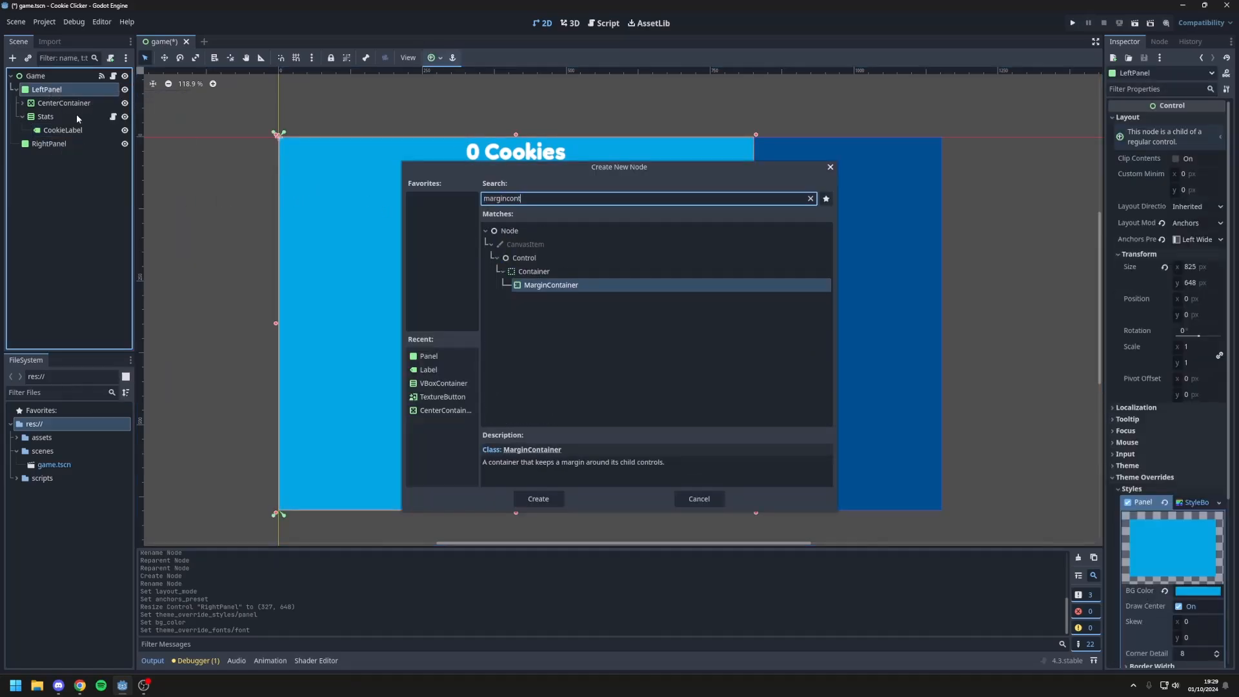
key("Return")
Step: Reparent the CenterContainer and Stats nodes under the MarginContainer
left_click(55, 102)
left_click(45, 116)
left_click(23, 116)
left_click(55, 102)
left_click(45, 117, "shift")
left_click_drag(46, 117, 62, 131)
Step: Override the MarginContainer's left, top, right and bottom margins with 40 each
left_click(58, 104)
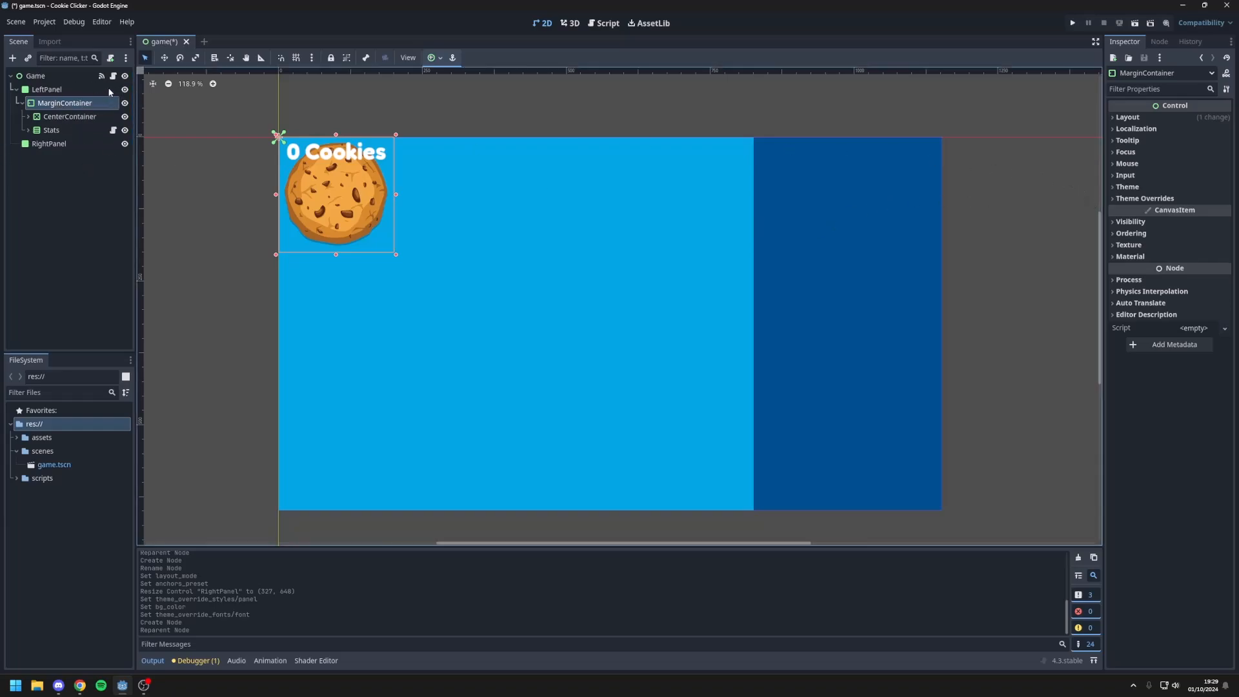
left_click(1144, 198)
left_click(1151, 210)
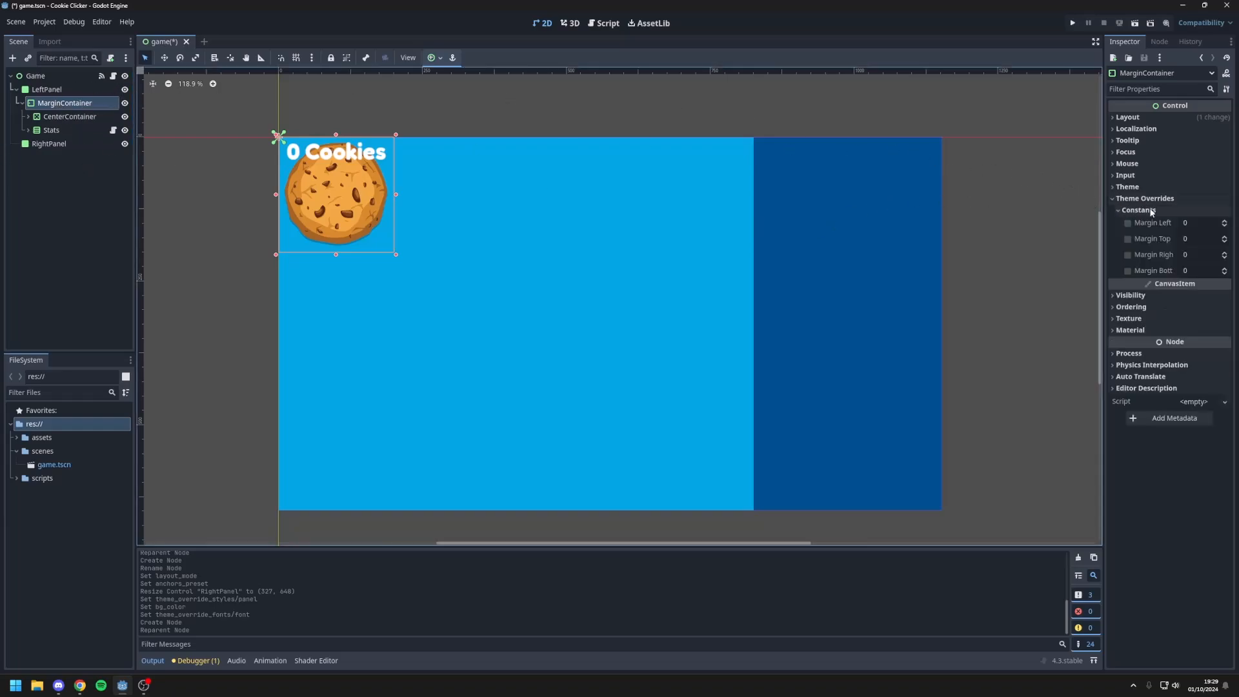
left_click(1185, 223)
type("40")
key("Return")
left_click(1192, 227)
key("ctrl+c")
left_click(1193, 243)
key("ctrl+v")
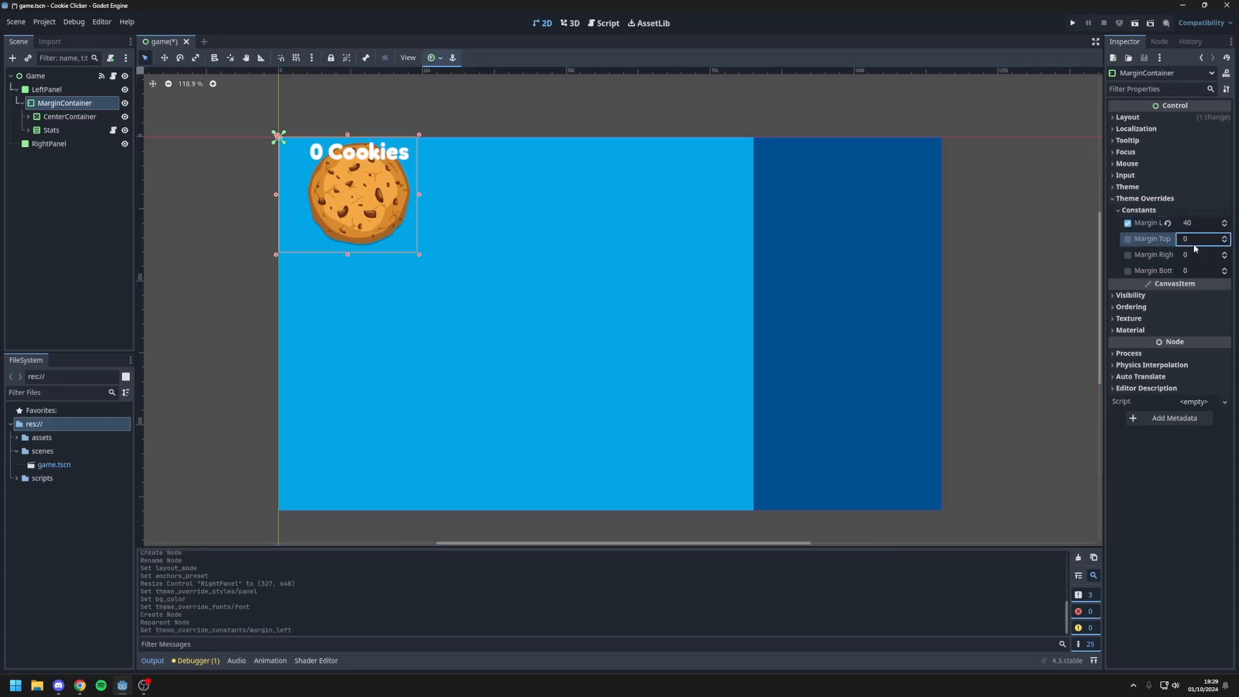
left_click(1194, 257)
key("ctrl+v")
left_click(1196, 270)
key("ctrl+v")
key("Return")
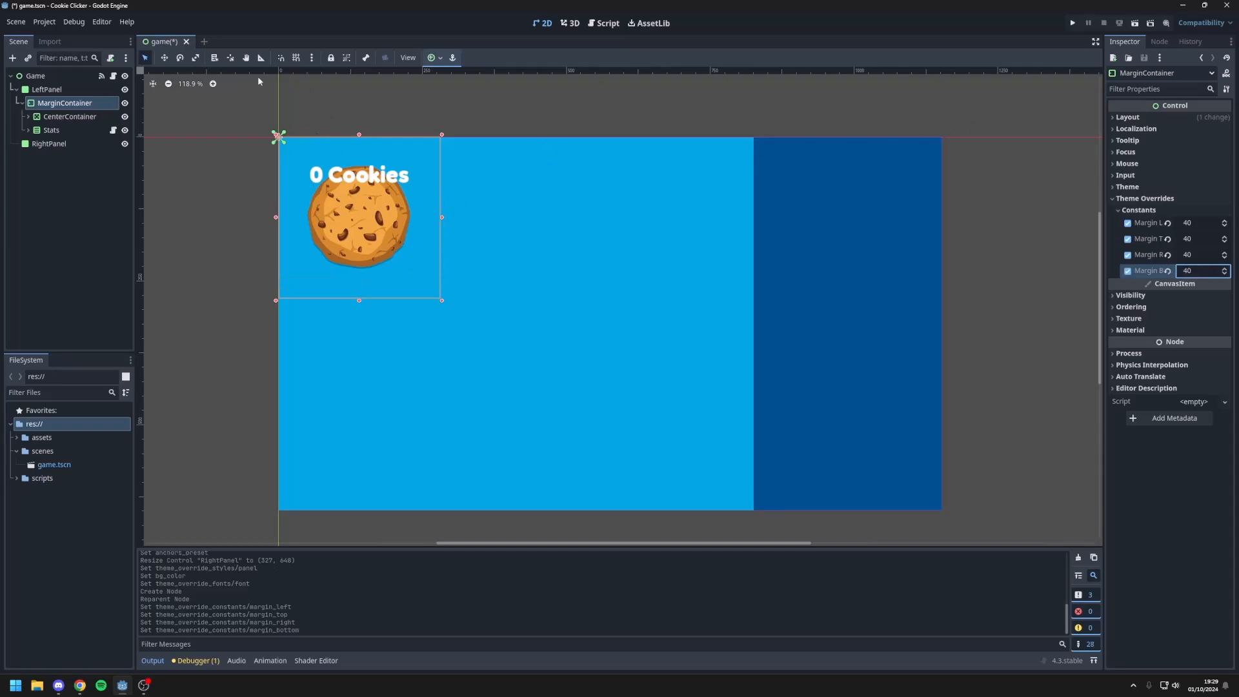
Step: Set the MarginContainer's layout mode to Anchors with the Full Rect preset
left_click(1128, 117)
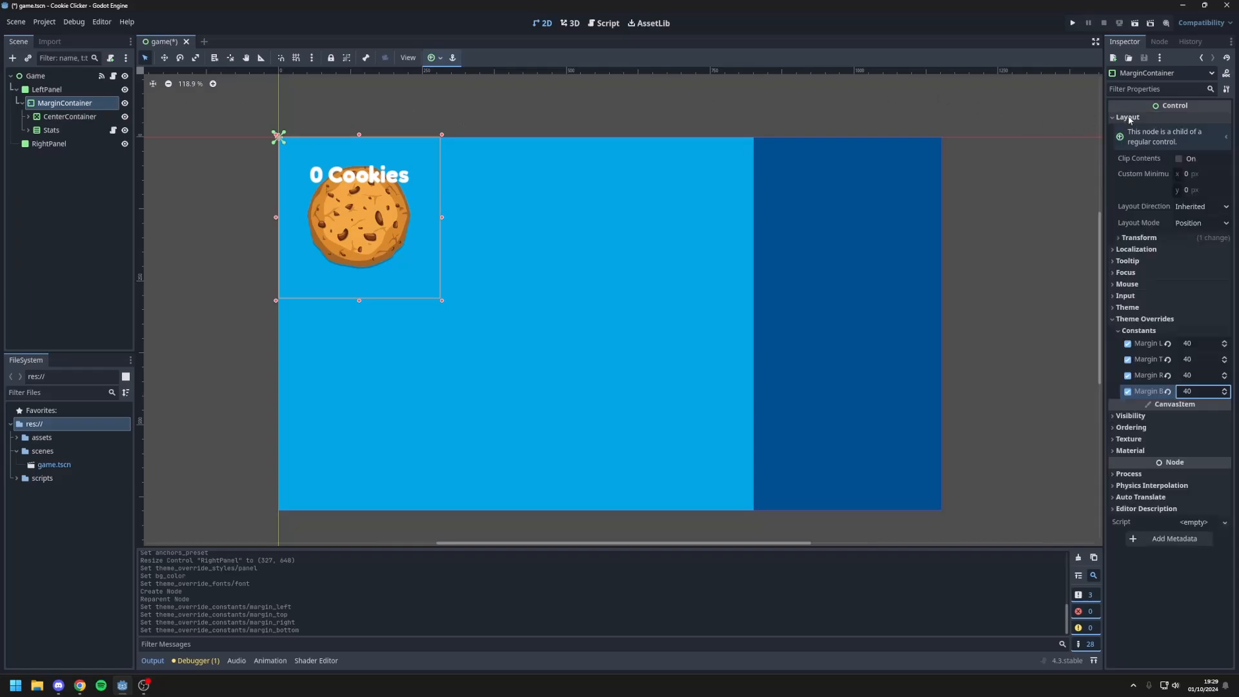
left_click(1200, 223)
left_click(1192, 252)
left_click(1202, 240)
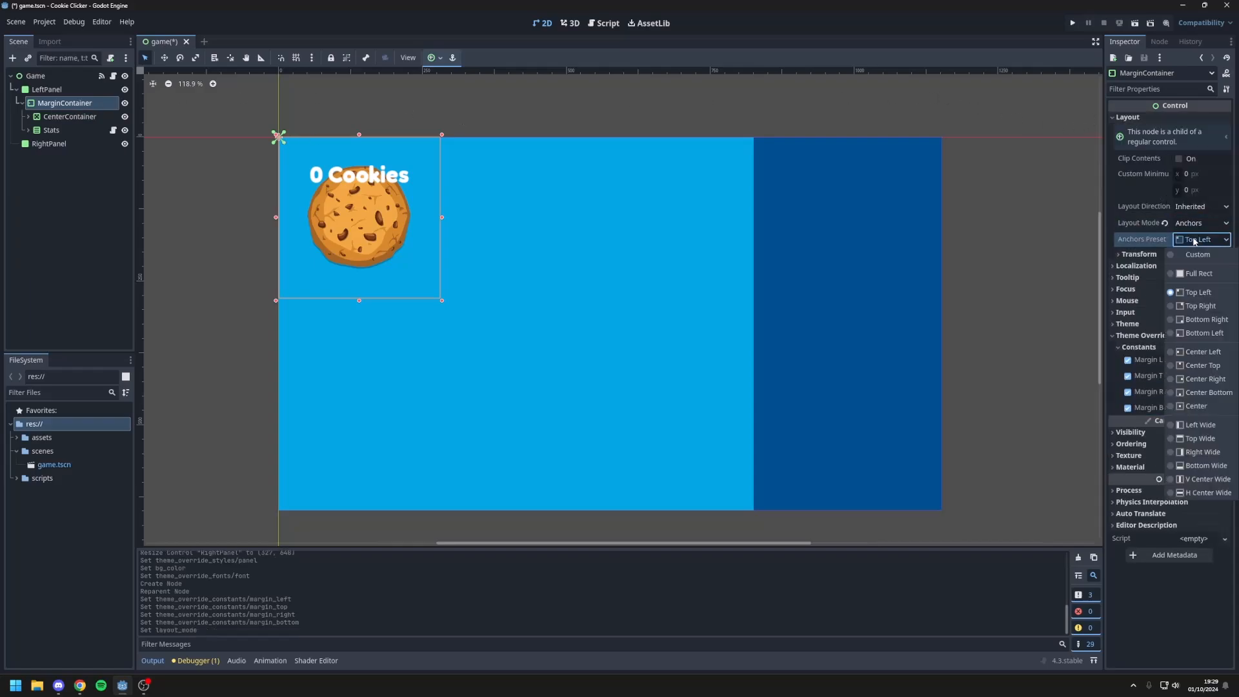
left_click(1200, 275)
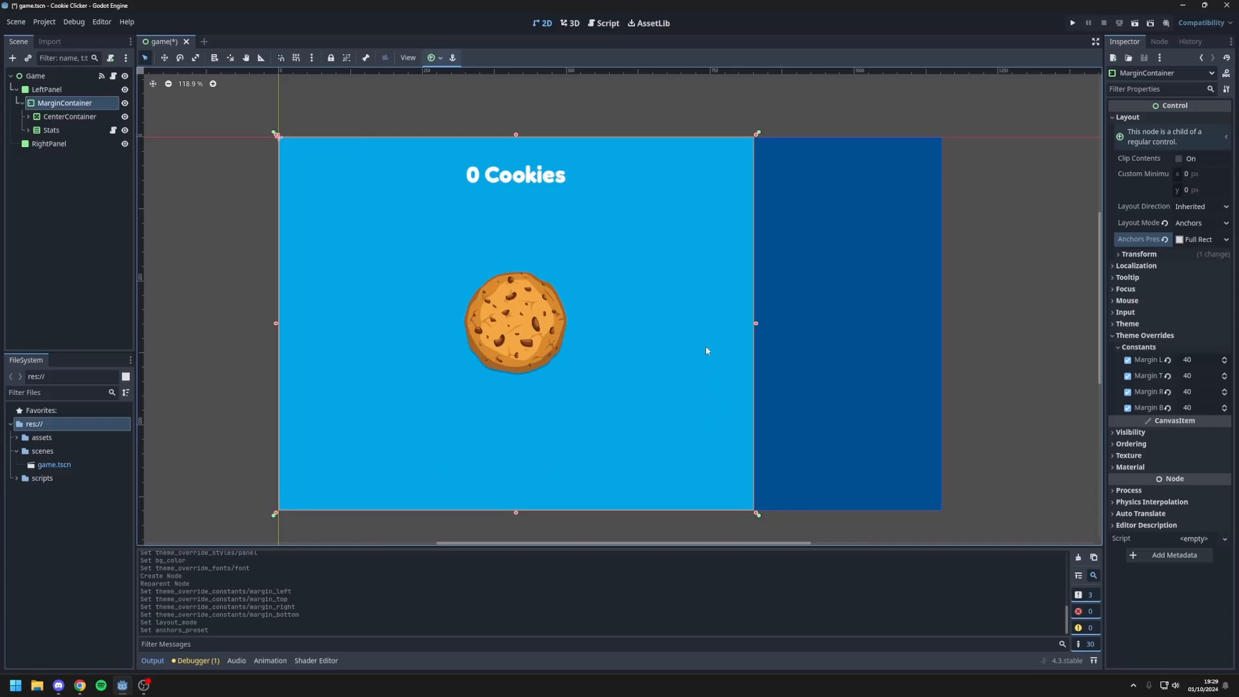
Step: Duplicate the CookieLabel node within Stats and set the copy's text to "0 PER SECOND"
left_click(503, 182)
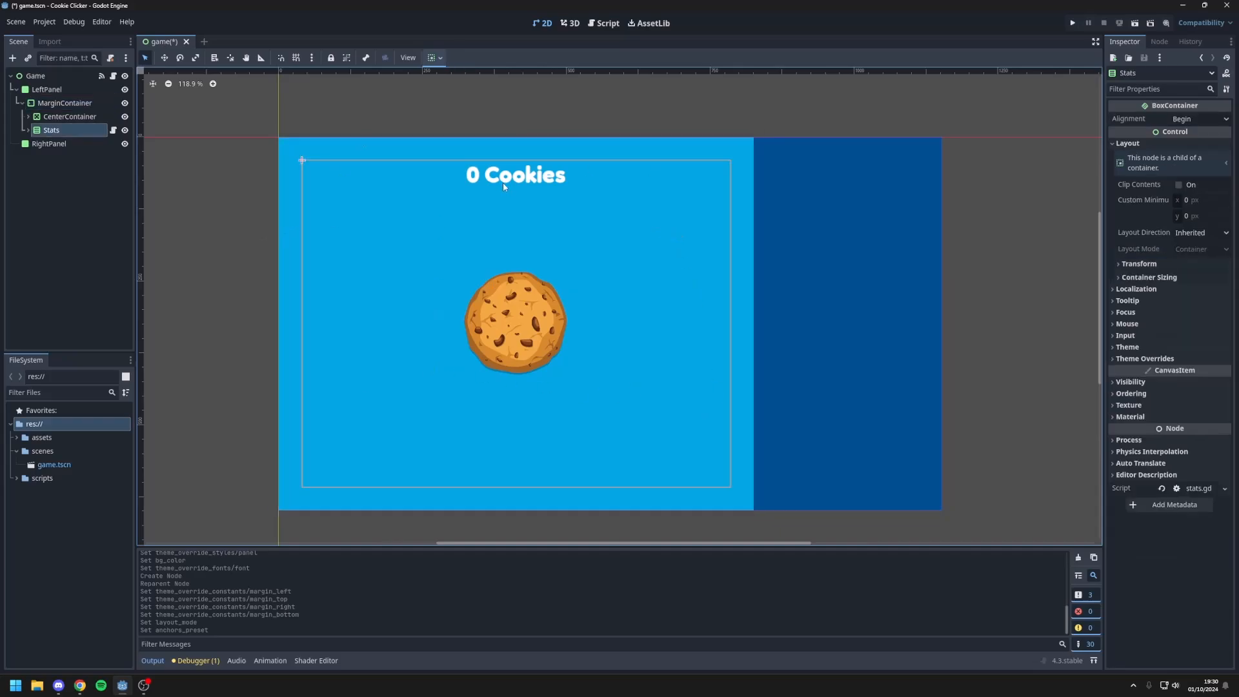
left_click(503, 176)
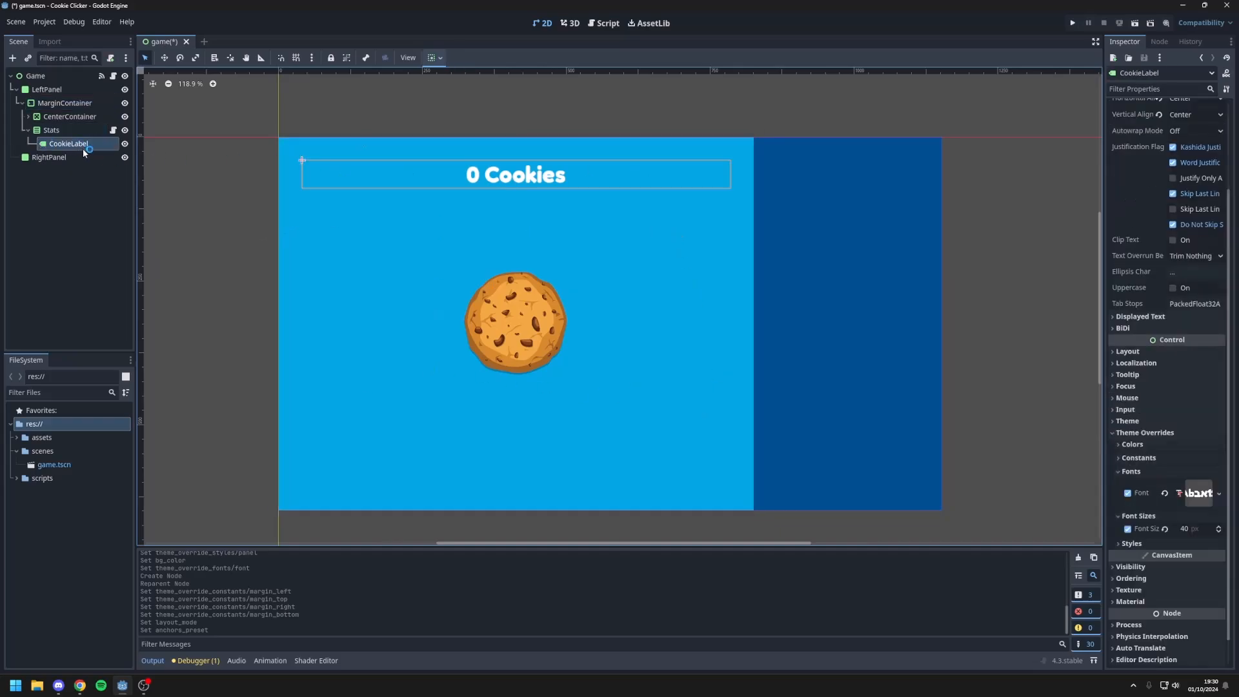
key("ctrl+d")
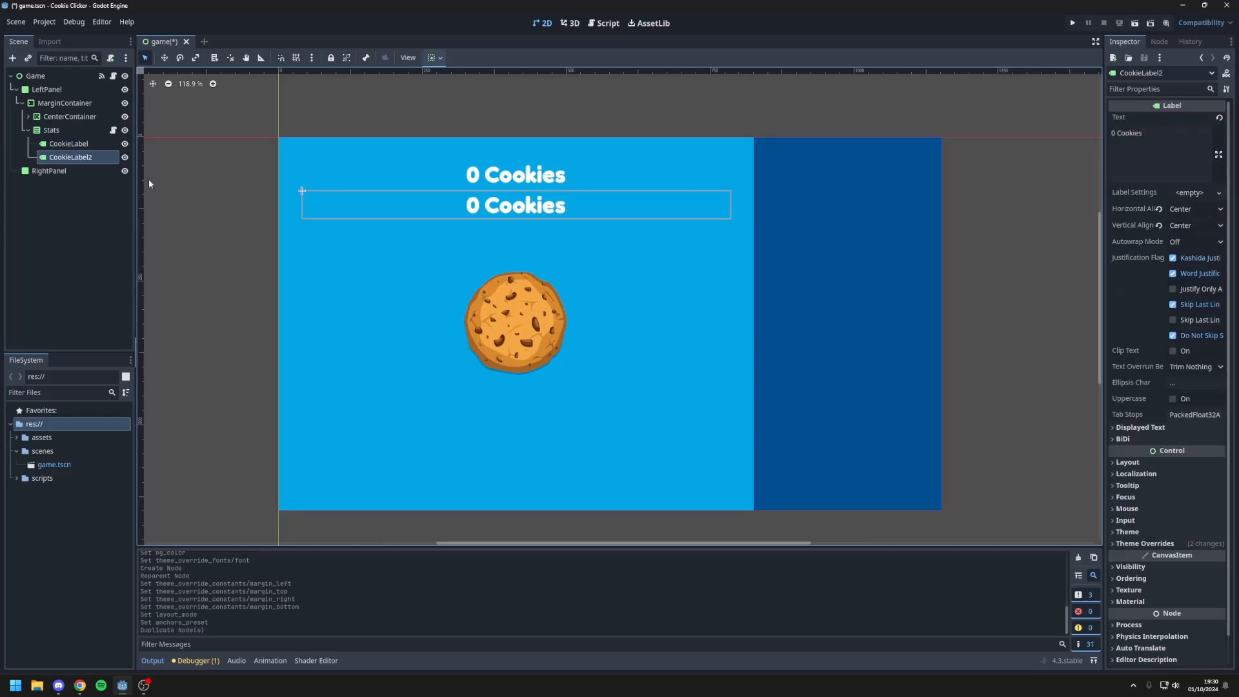
scroll(1162, 258, "up", 3)
triple_click(1179, 138)
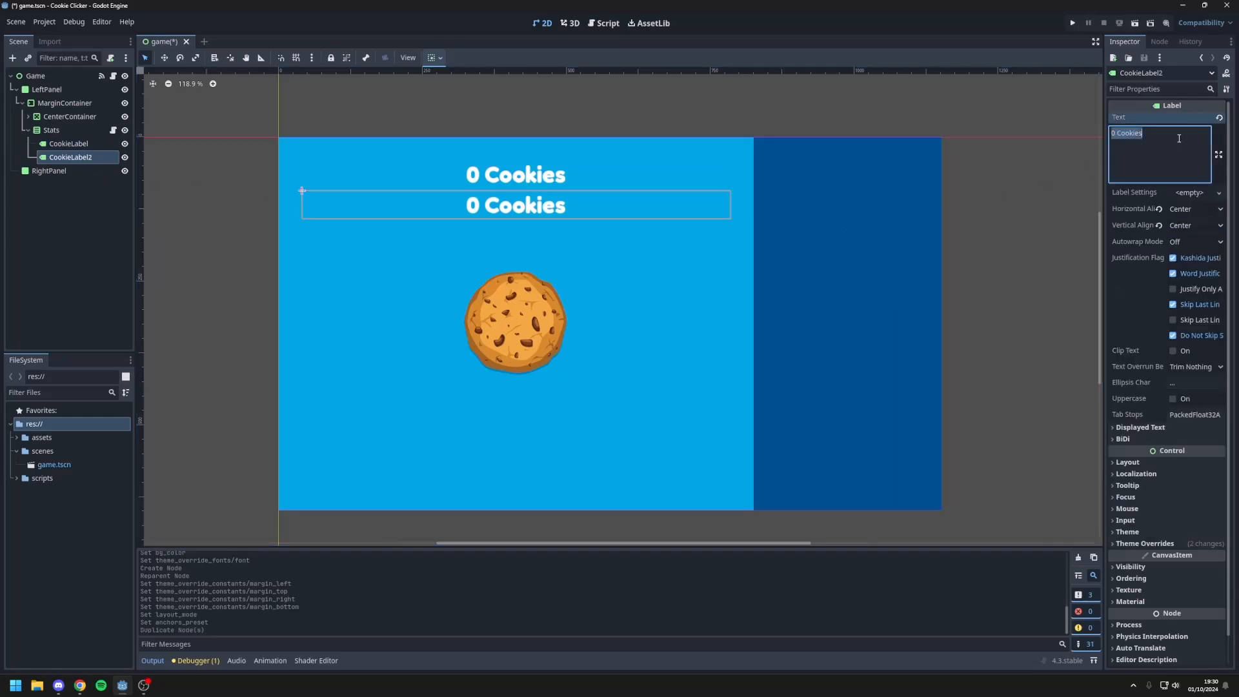
key("BackSpace")
type("0 PER SECOND")
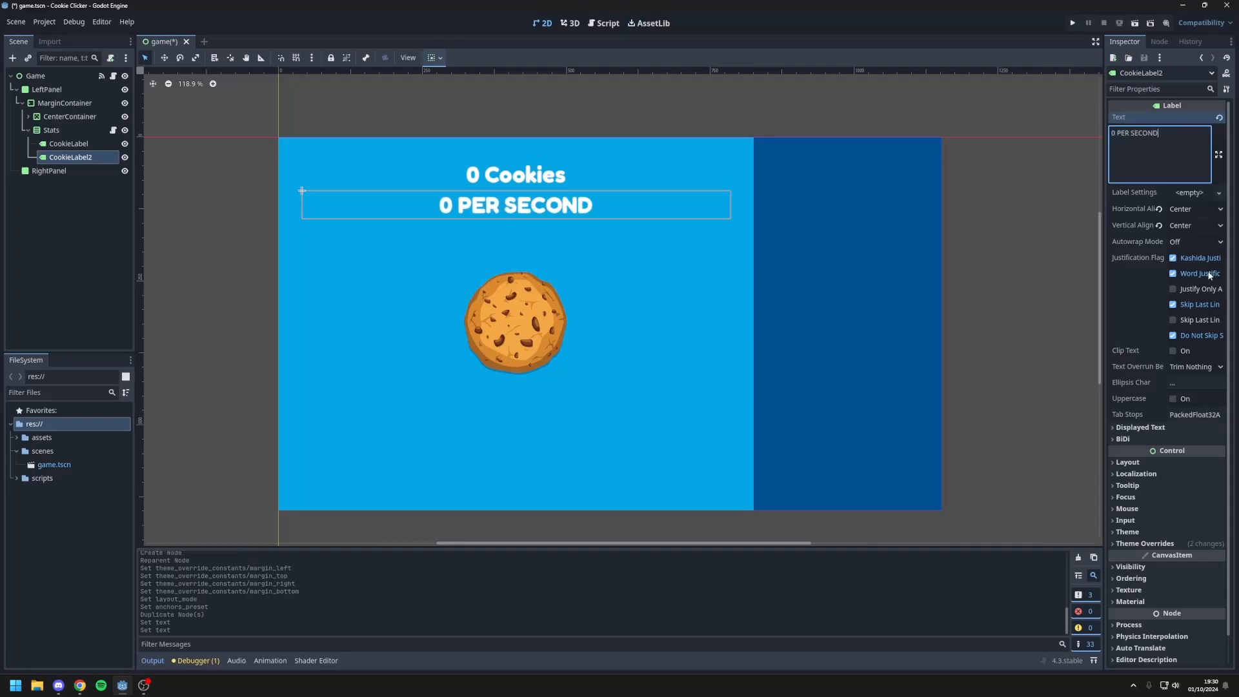
Step: Replace the duplicated label's font override with Fredoka-Regular.ttf
left_click(1148, 542)
scroll(1162, 534, "down", 3)
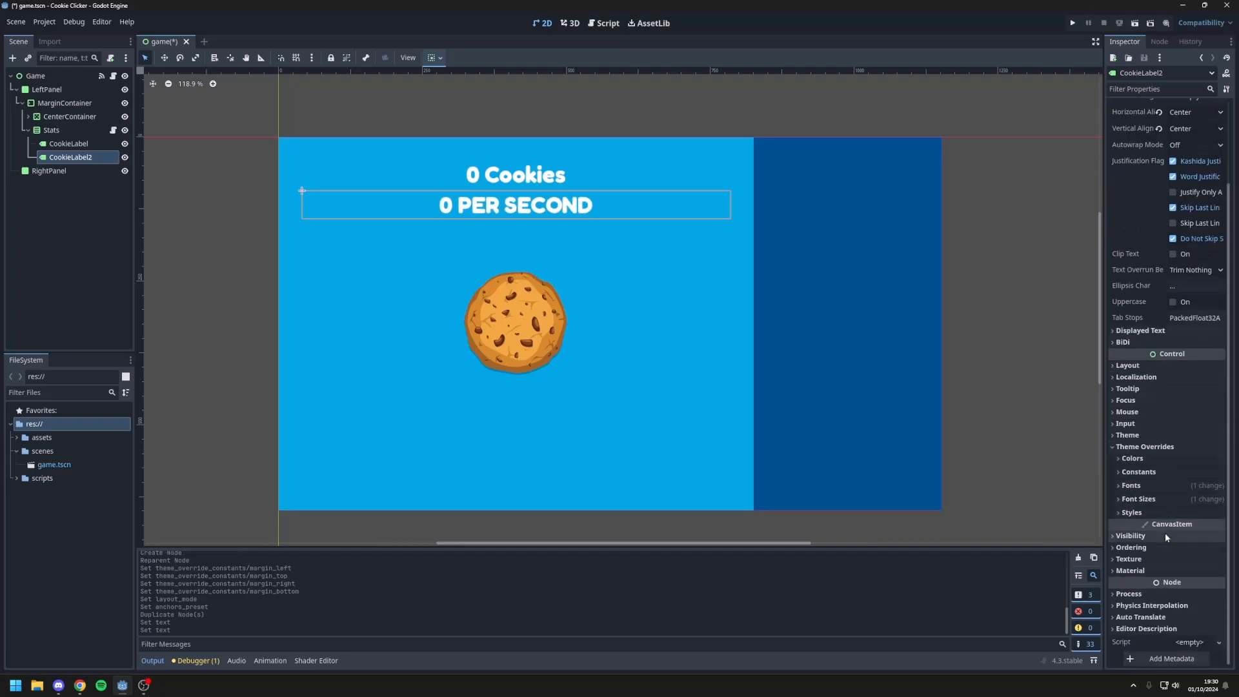
left_click(1141, 489)
left_click(1129, 507)
left_click(1179, 505)
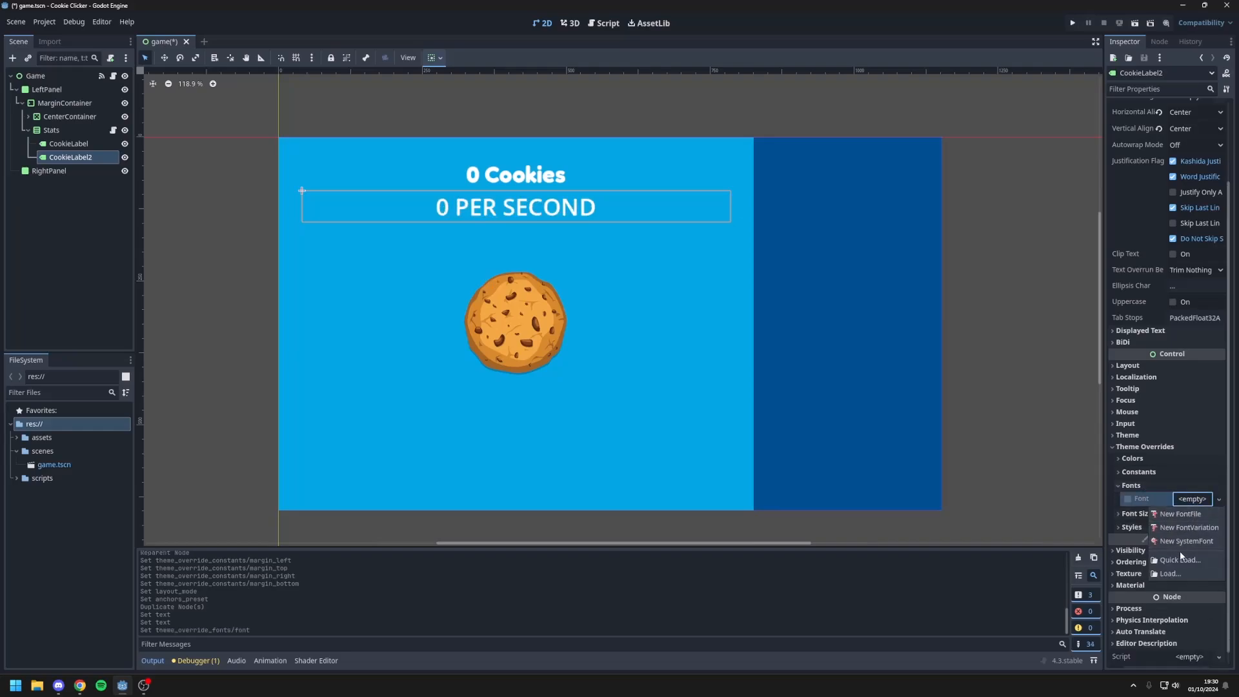
left_click(1180, 547)
double_click(579, 308)
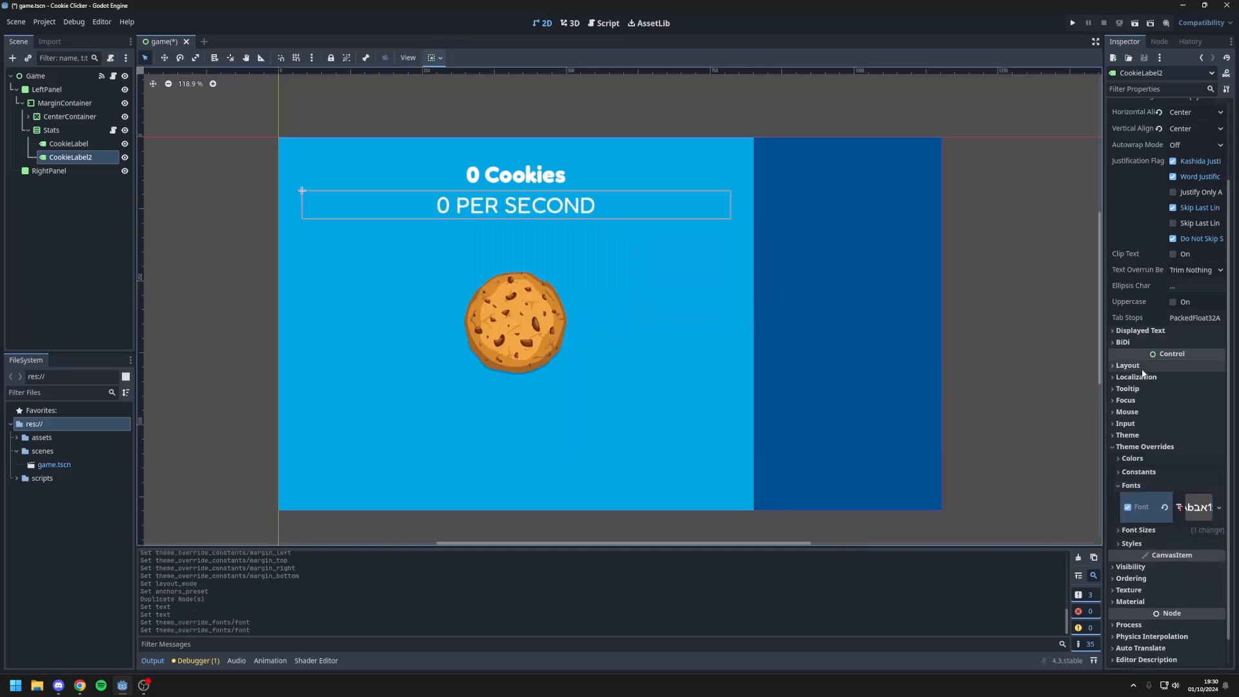
Step: Set the font size override of the "0 PER SECOND" label to 25 px
scroll(1174, 366, "up", 3)
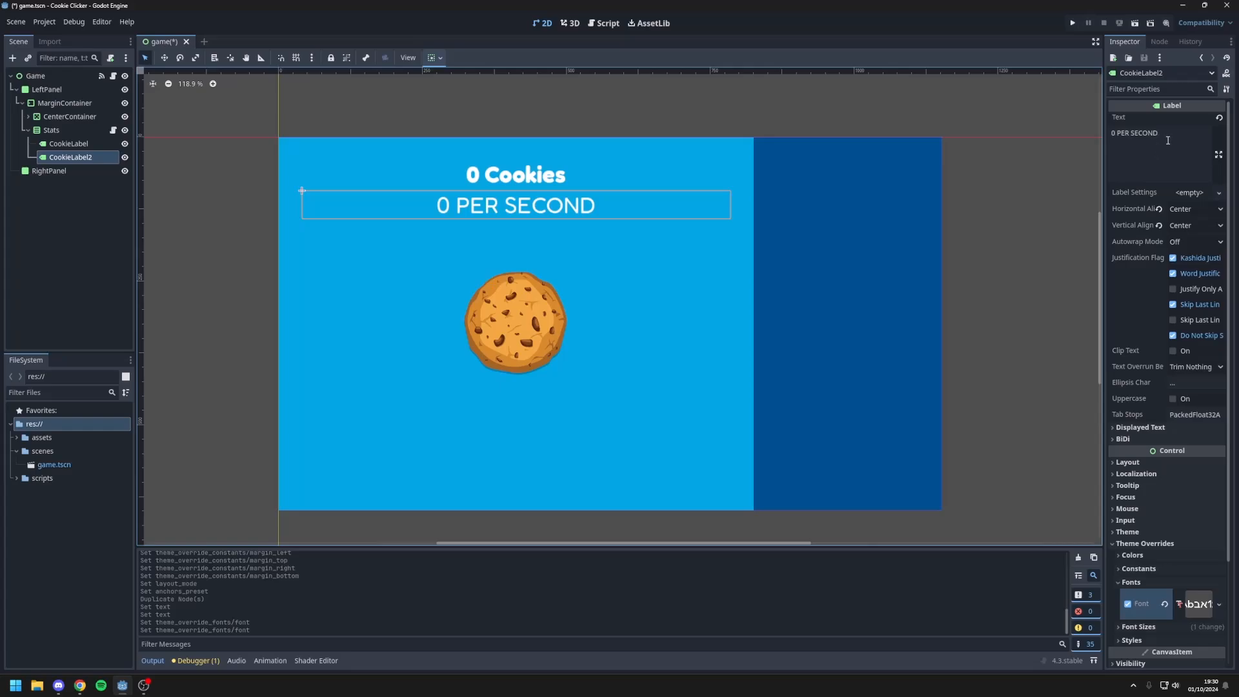
scroll(1155, 333, "down", 3)
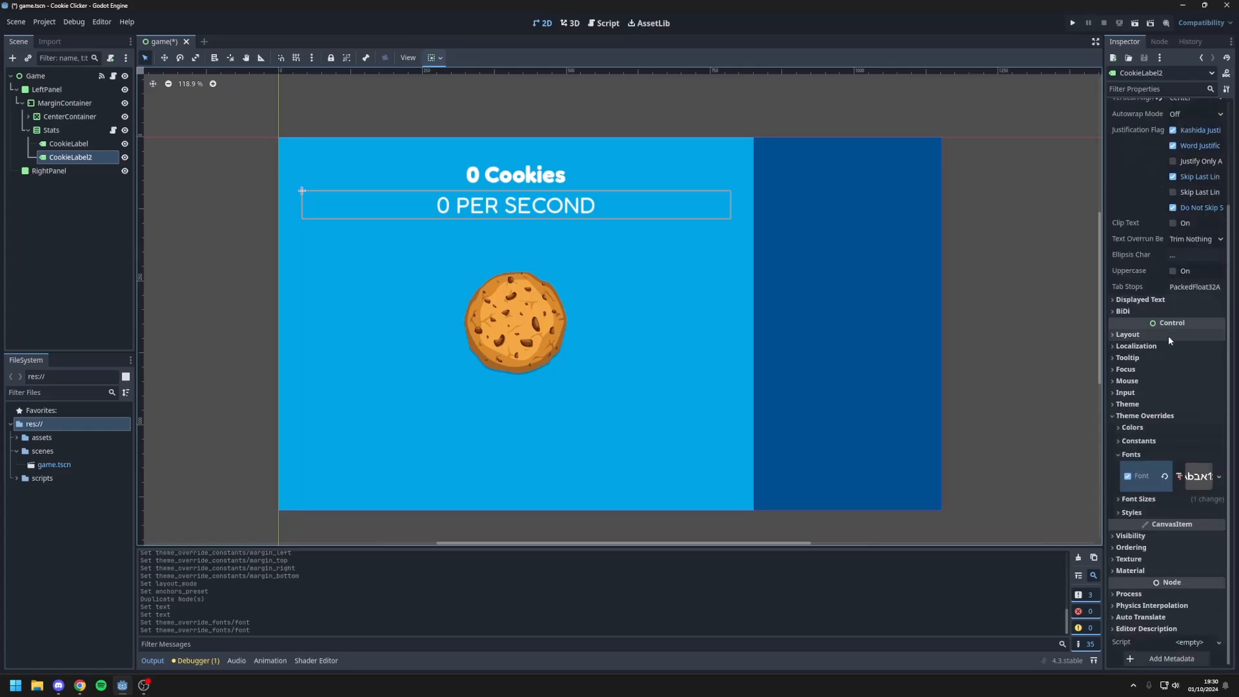
left_click(1139, 500)
left_click(1199, 512)
type("25")
key("Return")
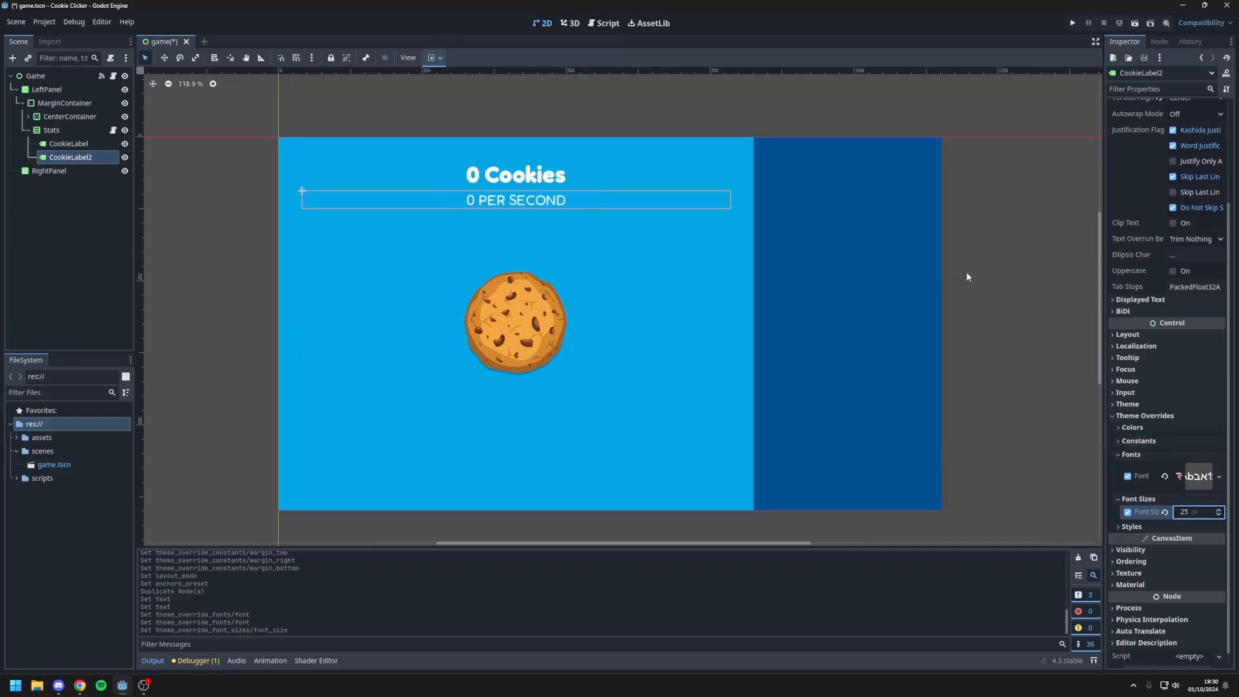
Step: Set the outline size override of the "0 Cookies" label to 10
left_click(517, 178)
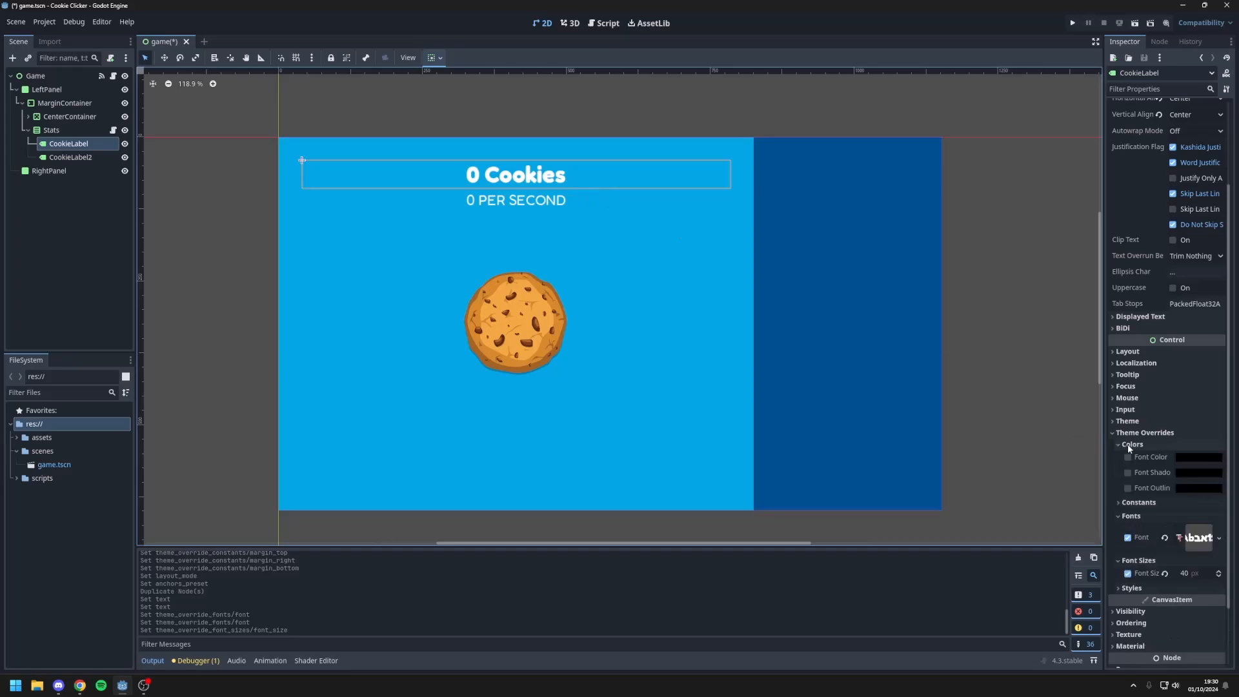
left_click(1121, 458)
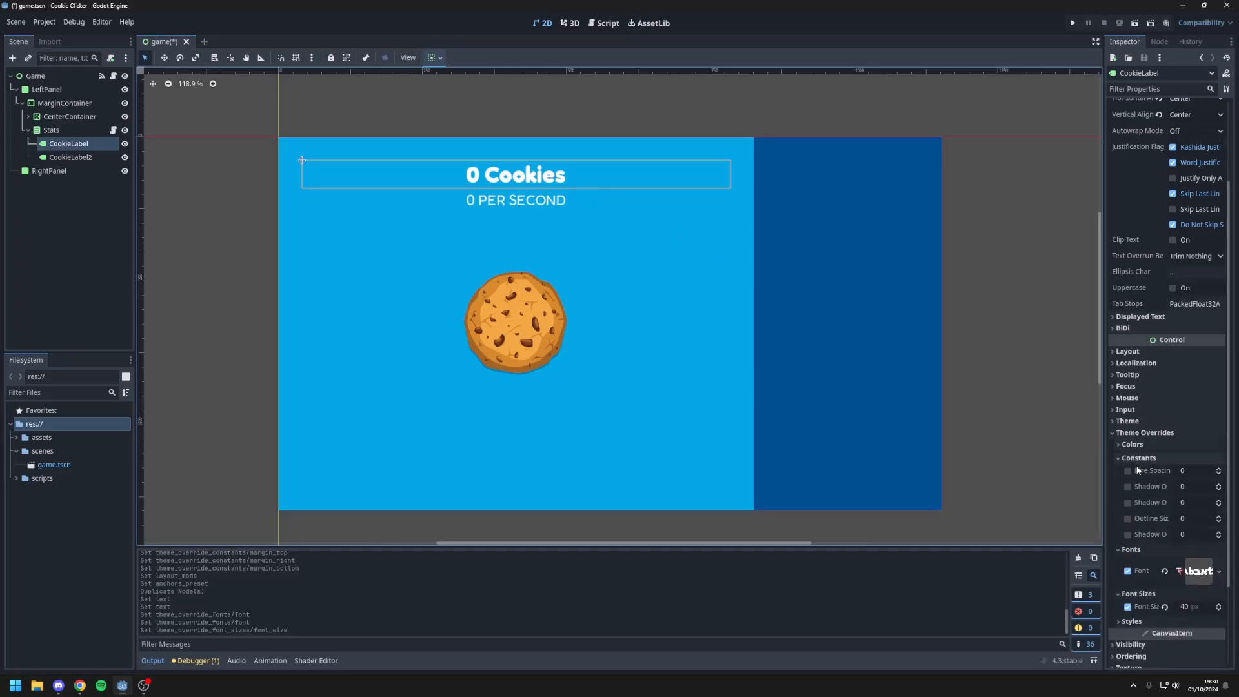
left_click(1195, 520)
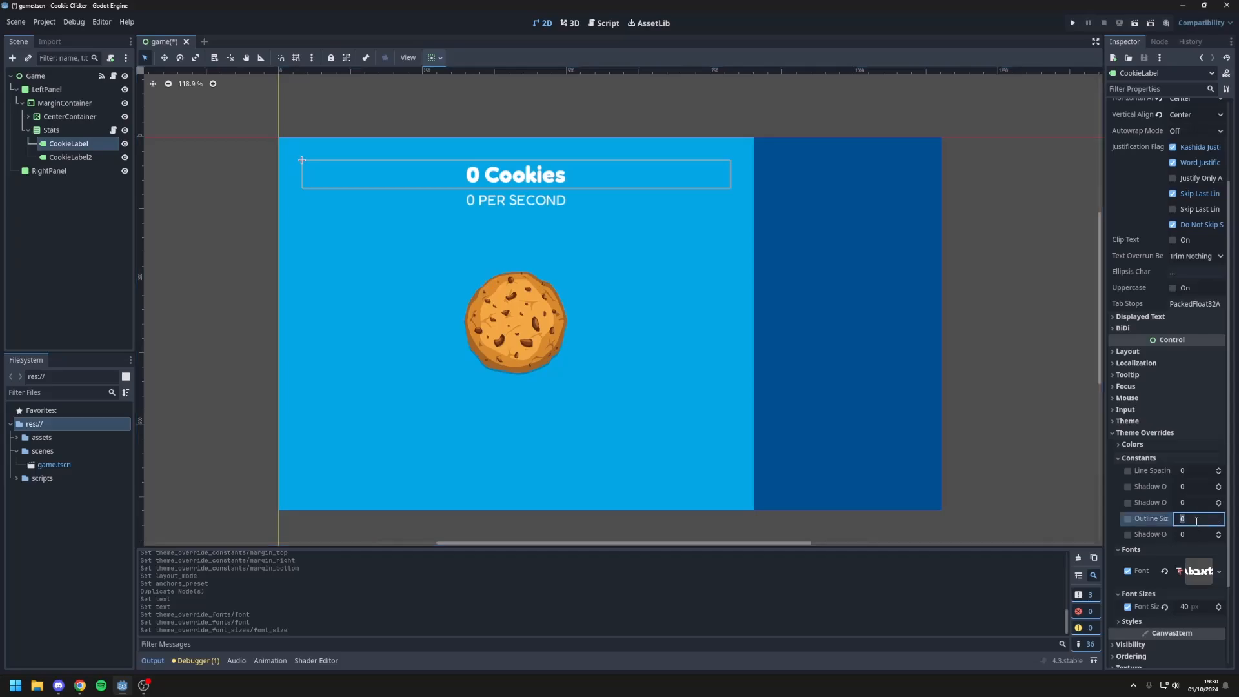
type("10")
key("Return")
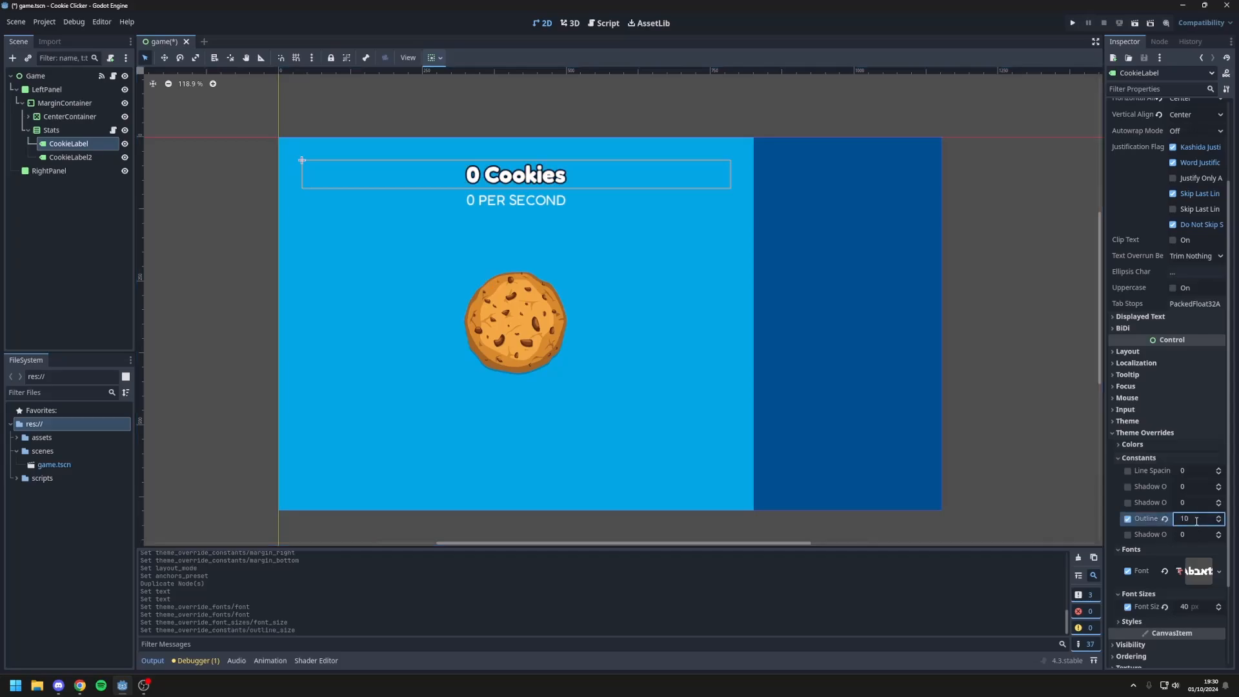
Step: Set the outline size override of the "0 PER SECOND" label to 5
left_click(523, 202)
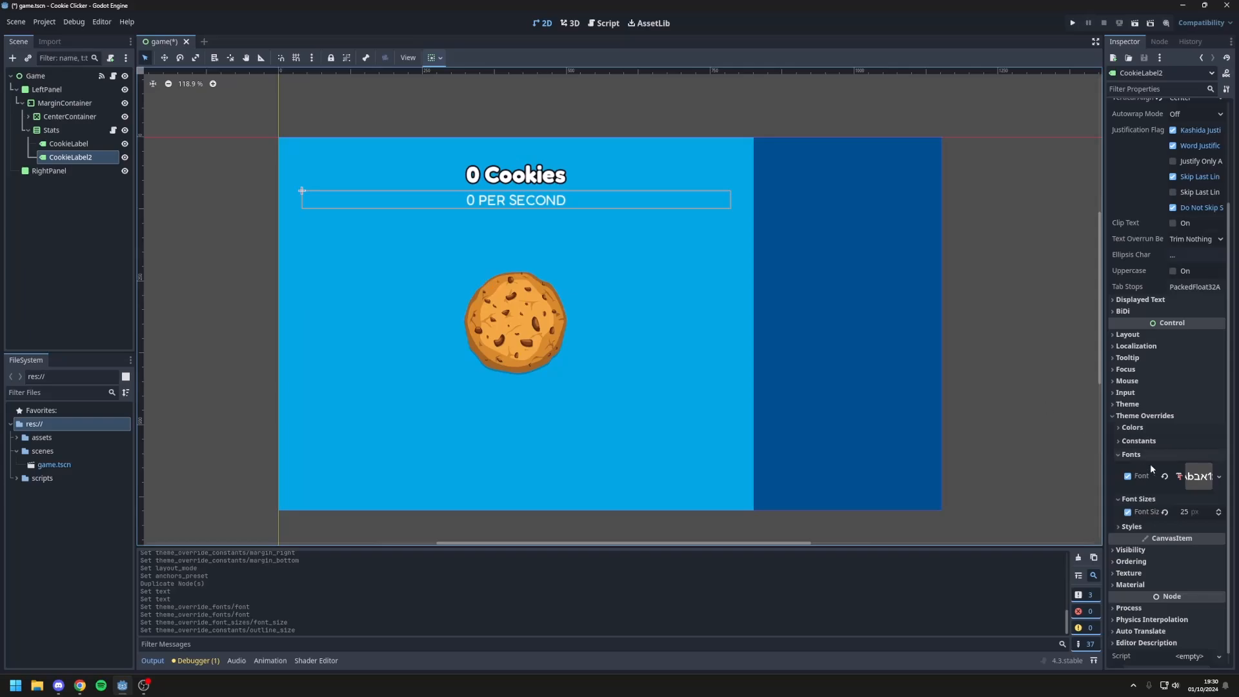
left_click(1138, 441)
left_click(1190, 502)
type("10")
key("Return")
key("ctrl+a")
type("5")
key("Return")
left_click(1071, 417)
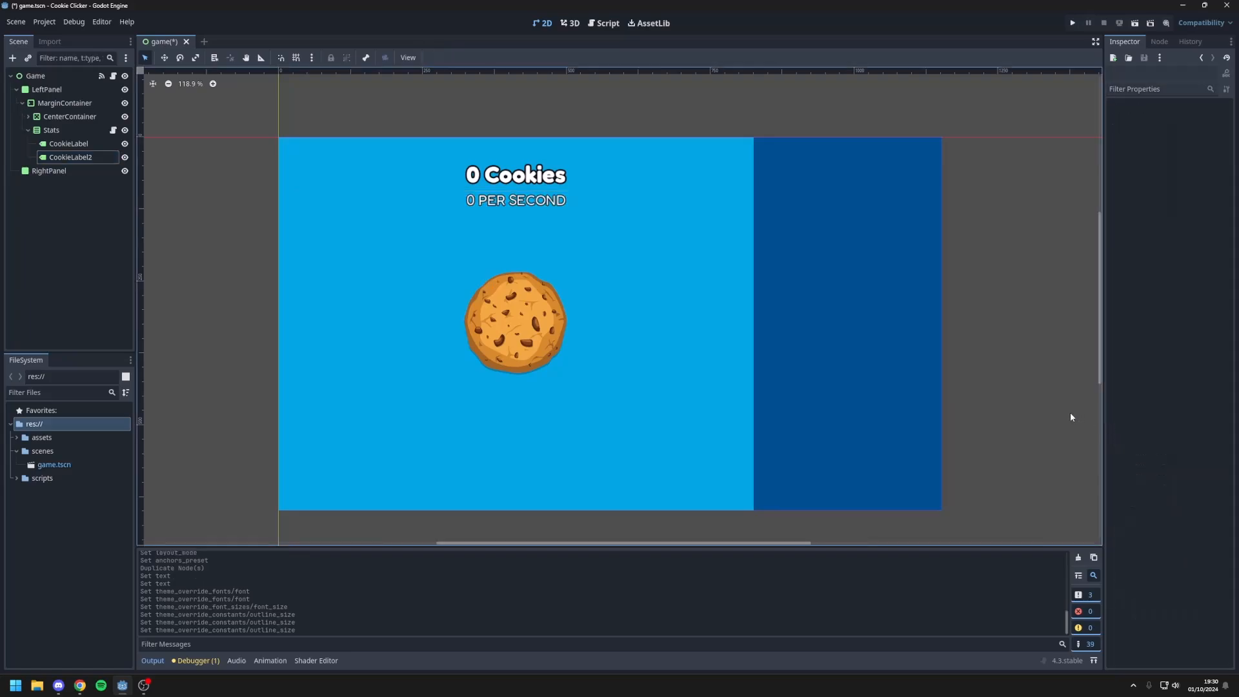
Step: Run the project to test the cookie and the outlined labels, and close the game window
left_click(1072, 23)
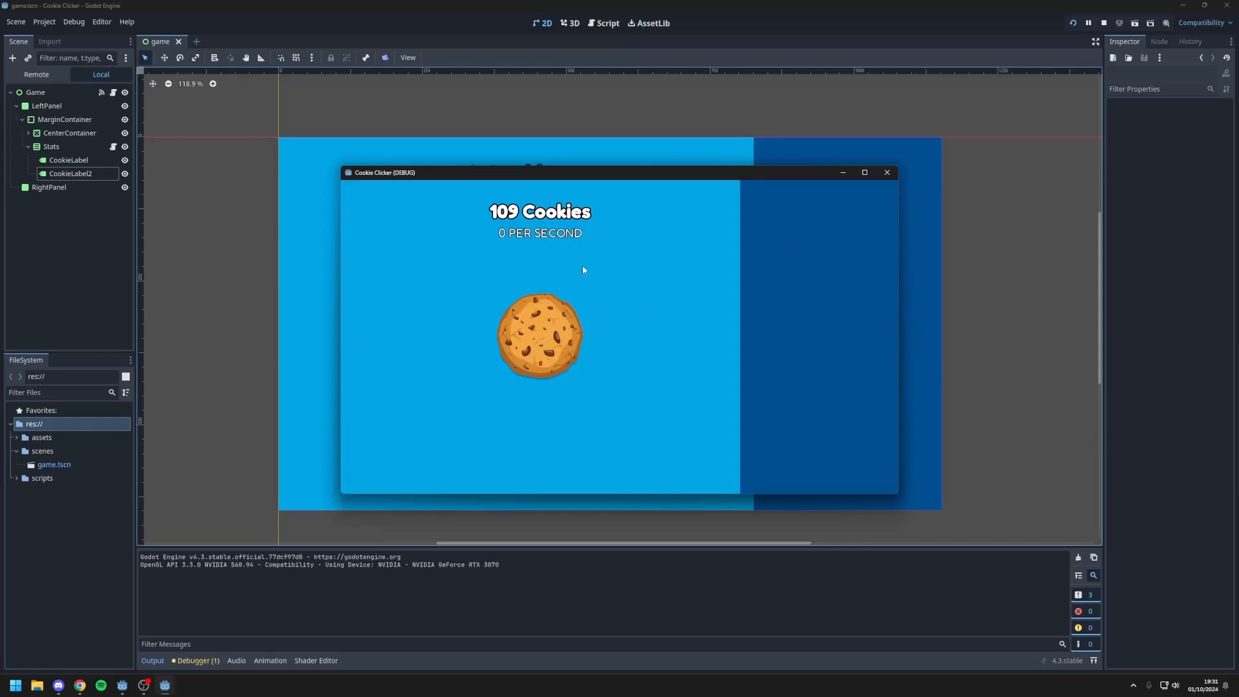
left_click(887, 173)
key("ctrl+z")
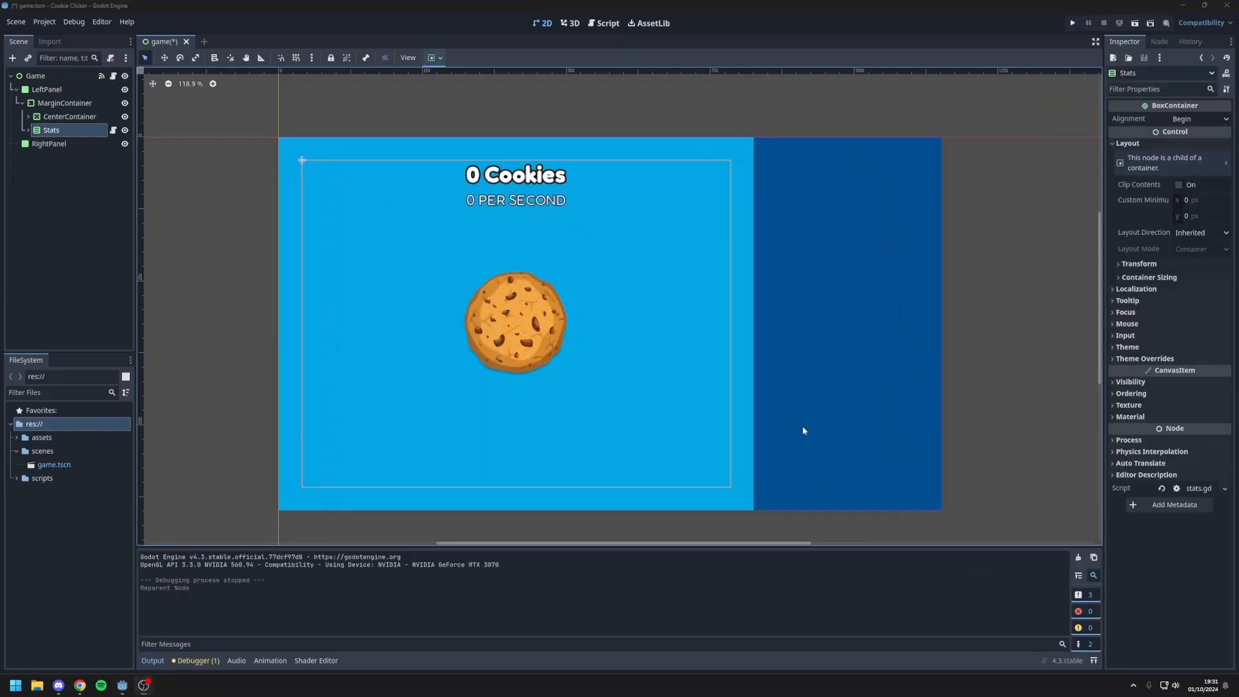
Step: Move the Stats node above CenterContainer within the MarginContainer
left_click(226, 295)
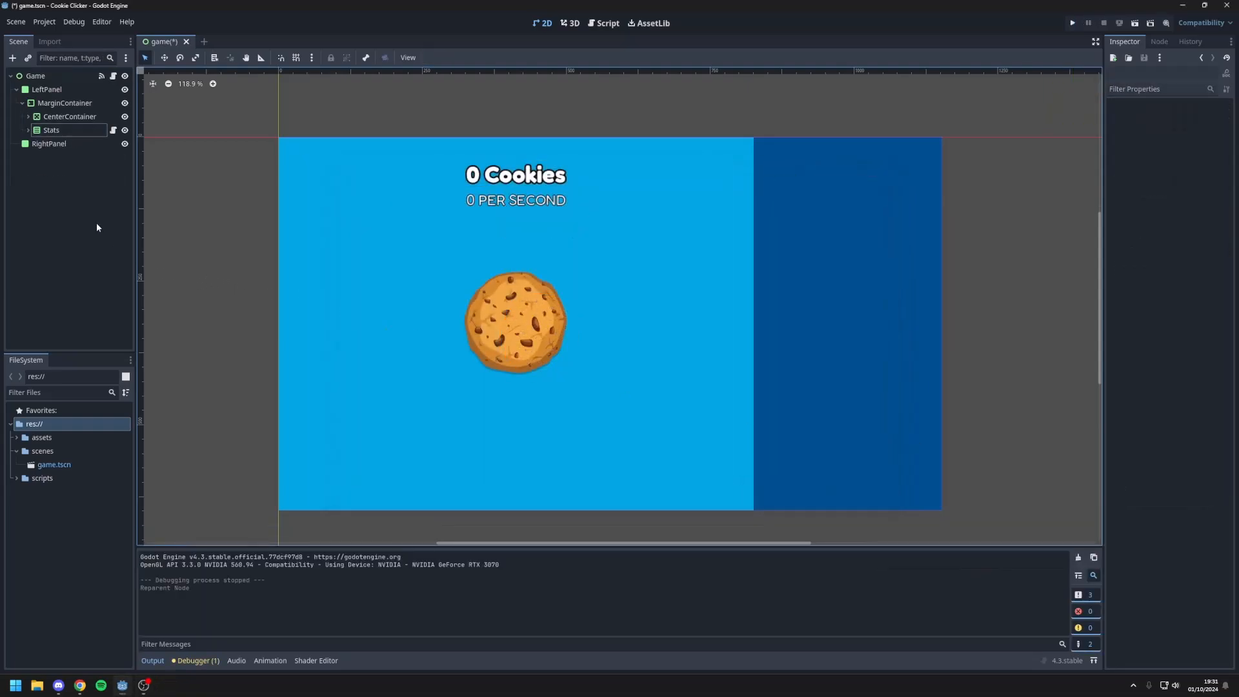
left_click_drag(55, 132, 64, 111)
left_click(65, 130)
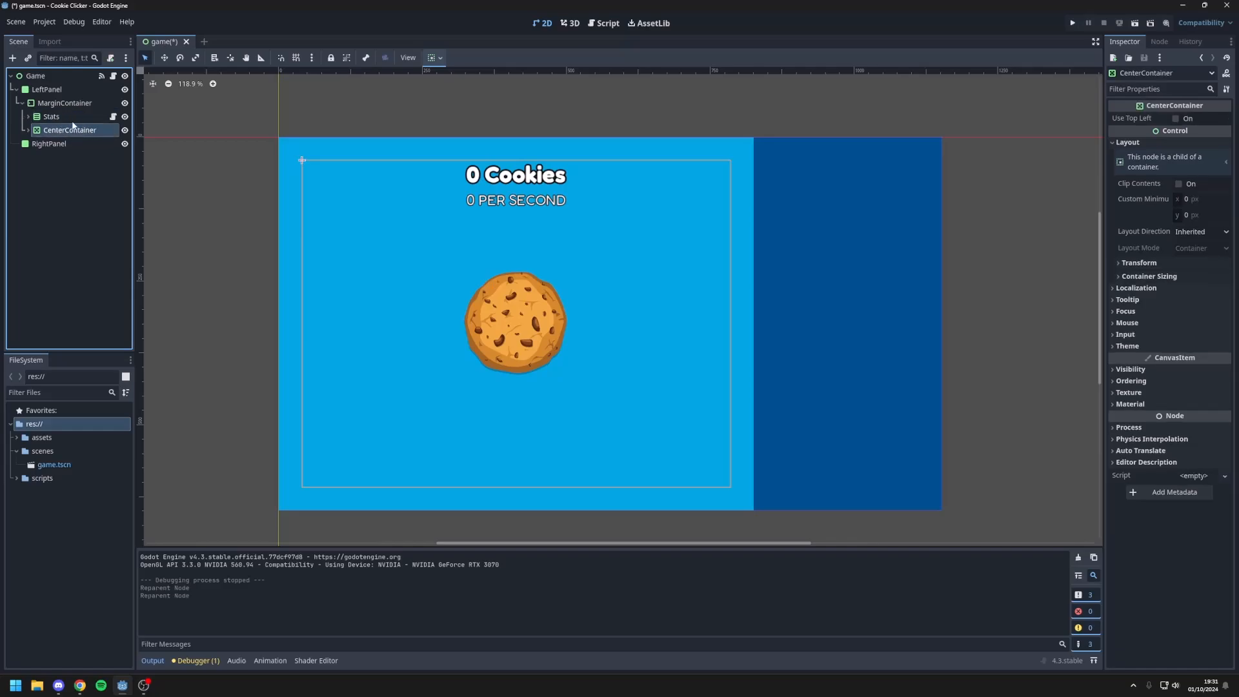
left_click(240, 295)
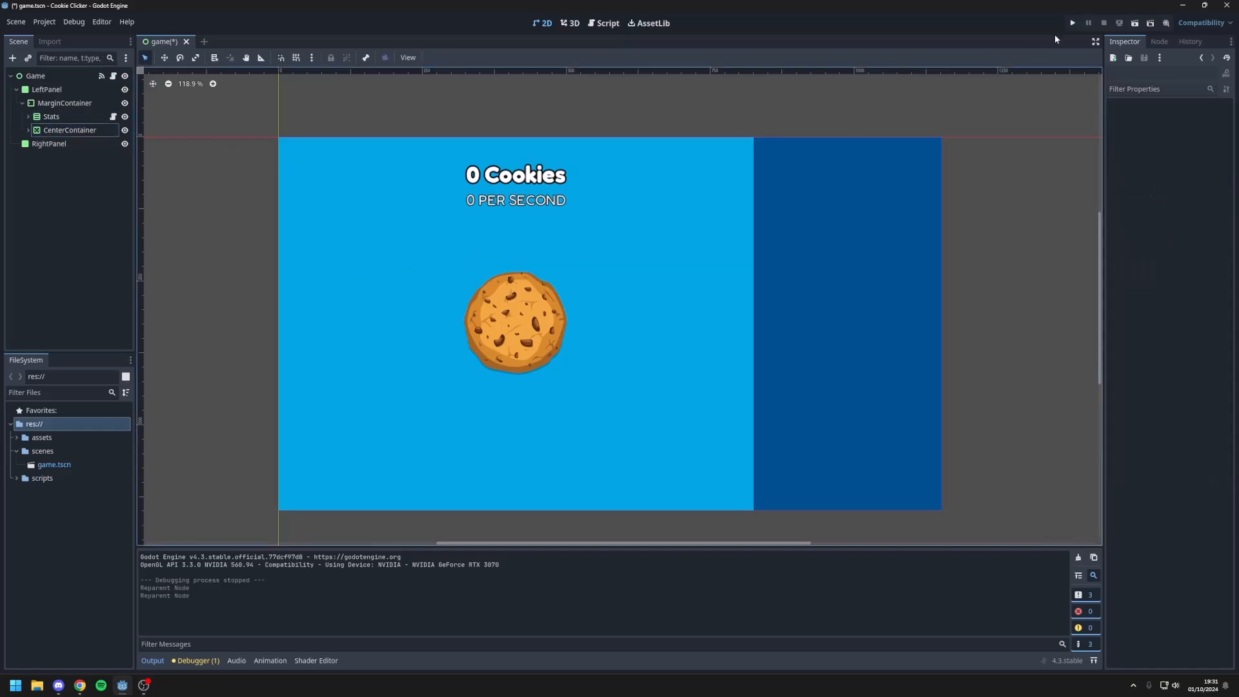
Step: Run the project again, test repeated clicks on the cookie, and close the game window
left_click(1072, 23)
left_click(541, 335)
triple_click(540, 336)
double_click(541, 337)
double_click(542, 337)
triple_click(542, 338)
triple_click(542, 338)
left_click(543, 338)
left_click(888, 173)
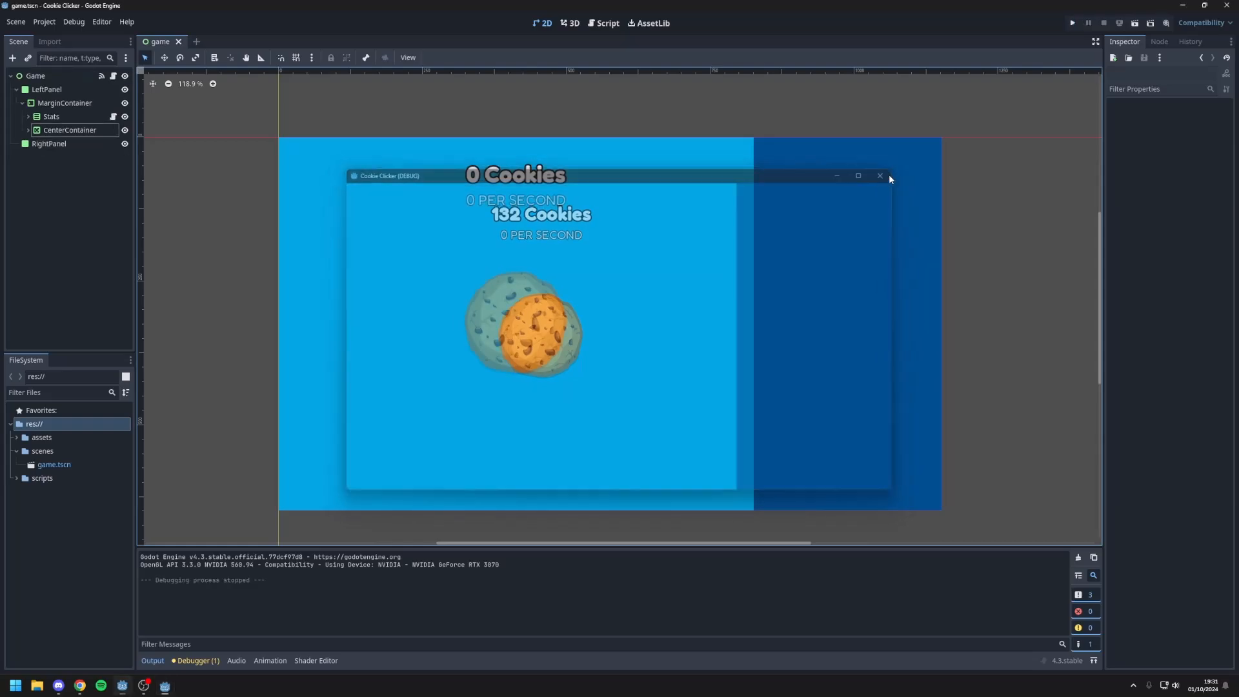
Step: Add a Label node as a child of RightPanel and set its text to "UPGRADES"
left_click(849, 266)
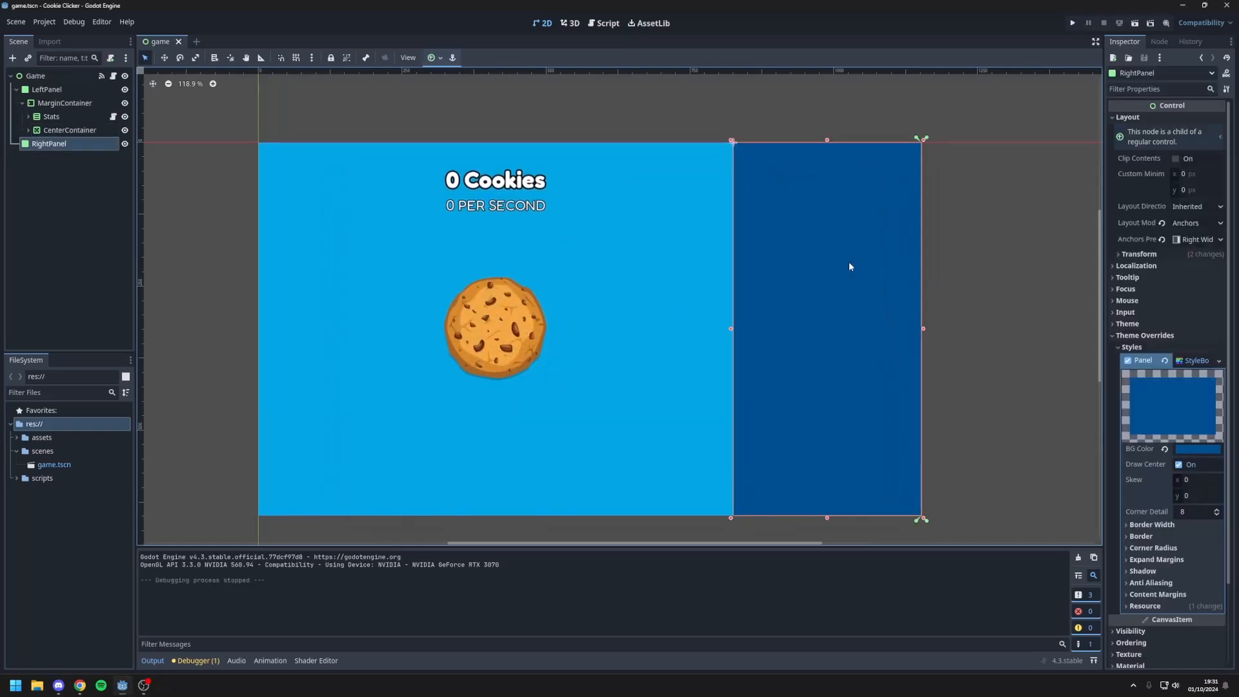
right_click(66, 145)
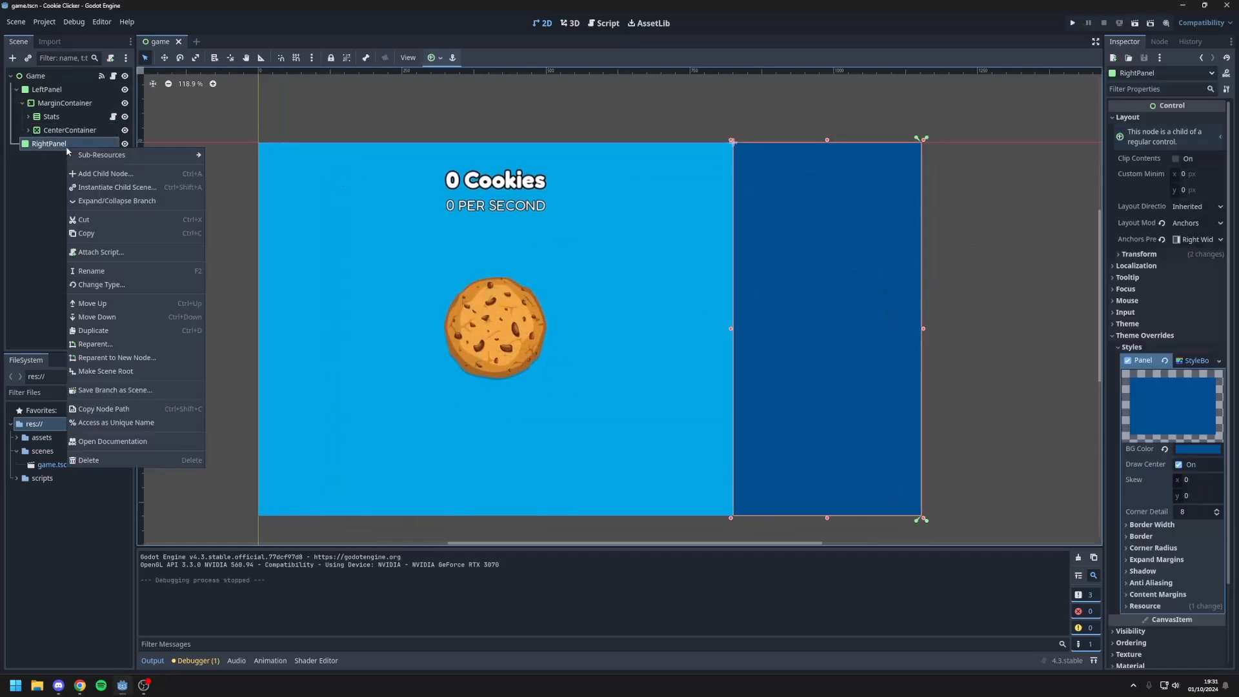
left_click(85, 171)
type("label")
key("Return")
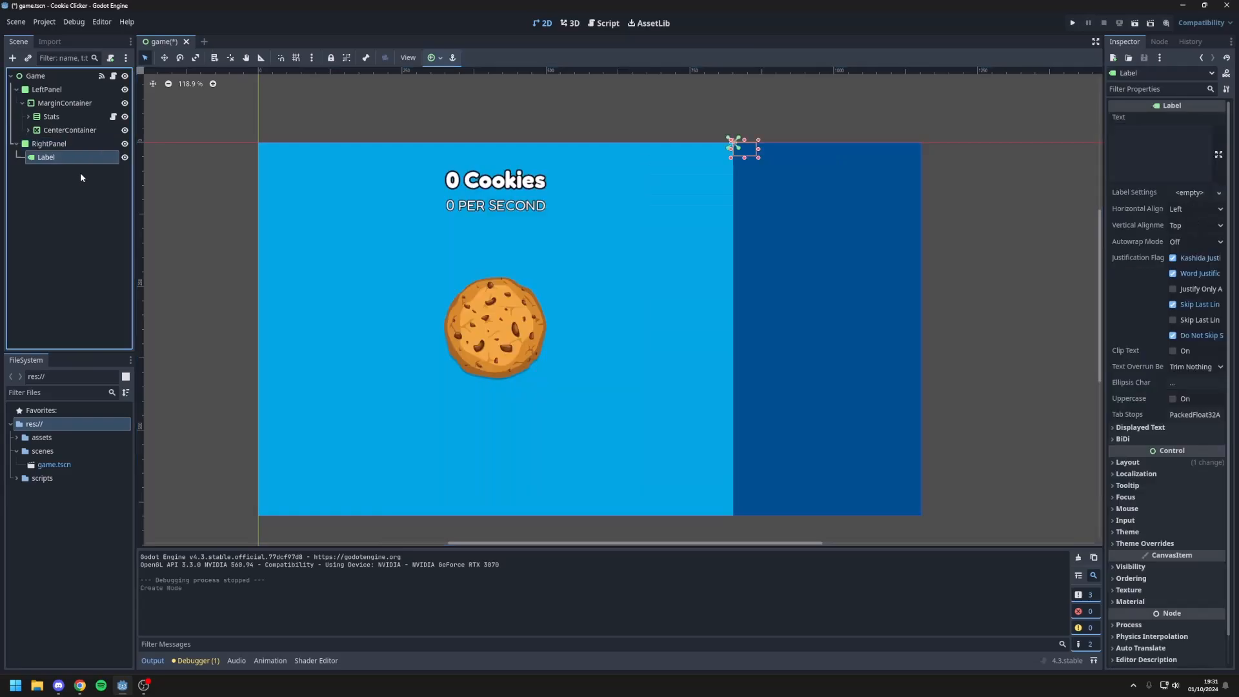
left_click(1146, 152)
type("UPGRADES")
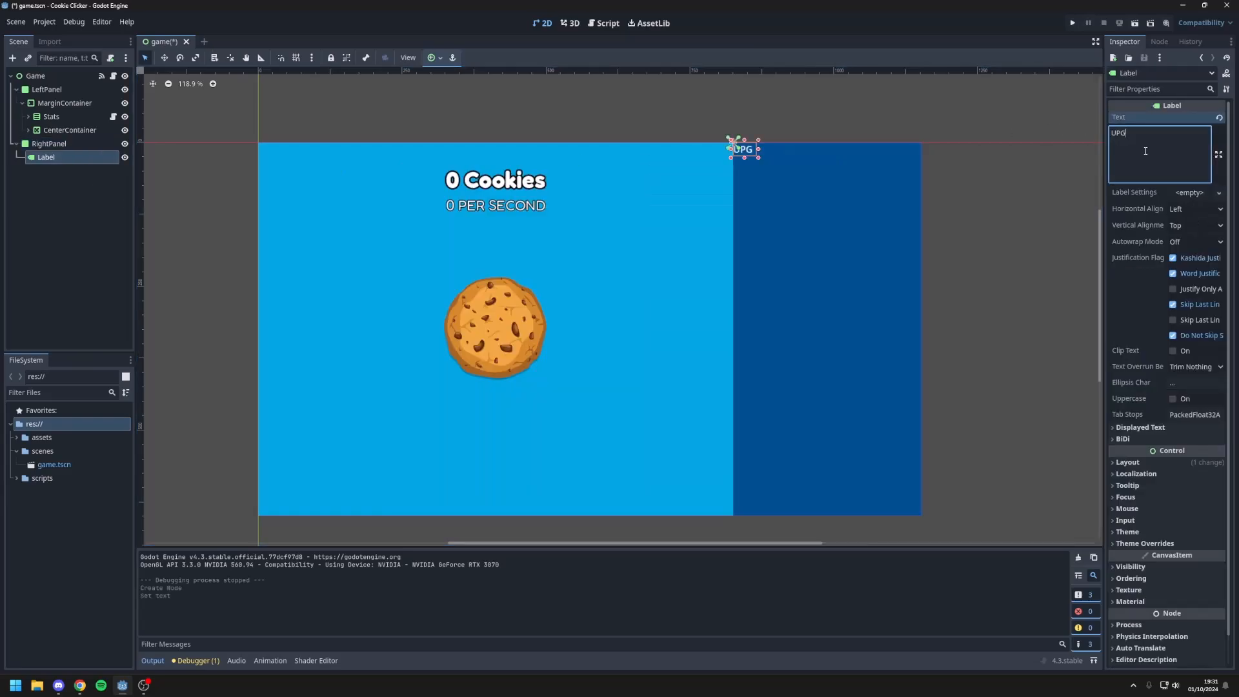
Step: Override the UPGRADES label's font with the bold font used by the cookie count label
scroll(1155, 510, "down", 1)
left_click(1159, 514)
left_click(1130, 551)
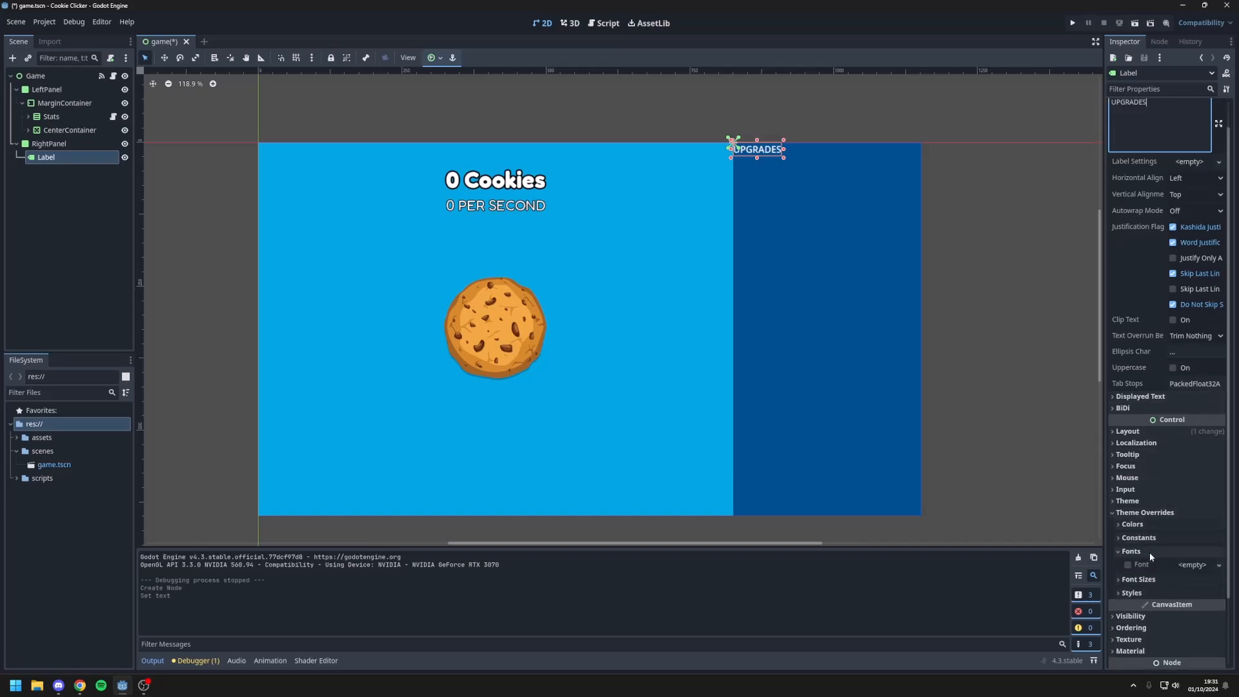
left_click(1192, 564)
left_click(1188, 619)
key("Return")
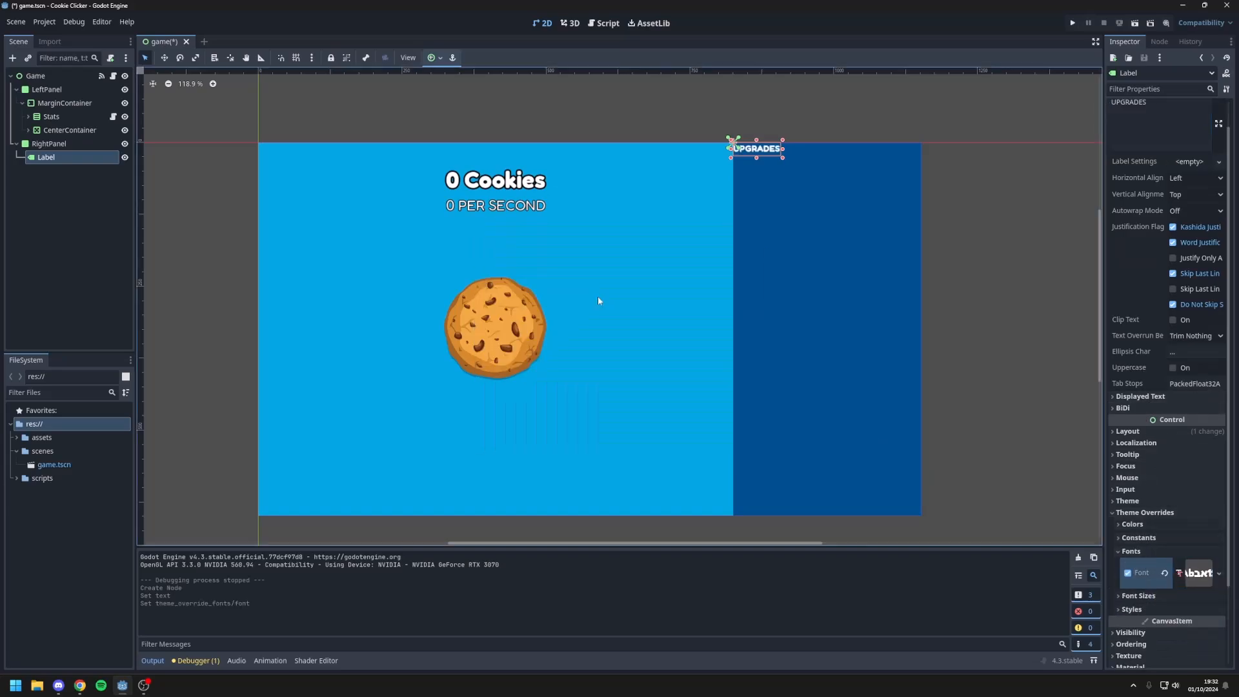
Step: Set the font size override of the UPGRADES label to 50 px
left_click(1131, 551)
left_click(1139, 538)
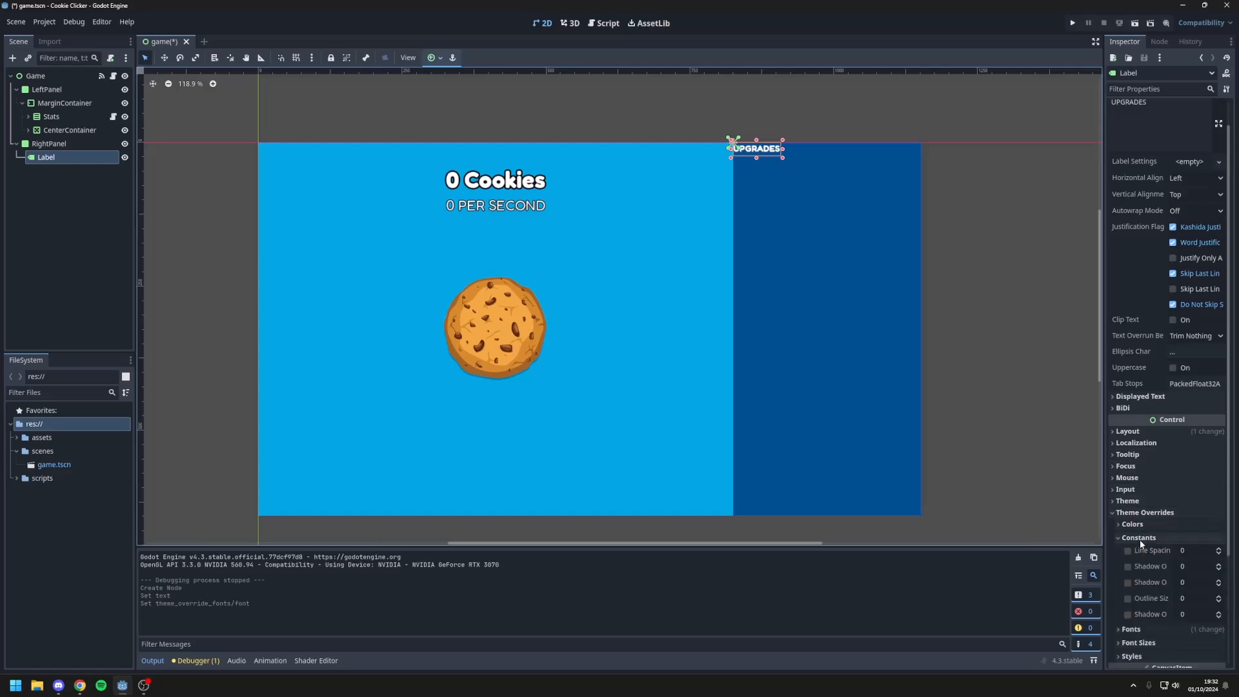
left_click(1139, 538)
left_click(1143, 564)
left_click(1196, 577)
type("150")
key("Return")
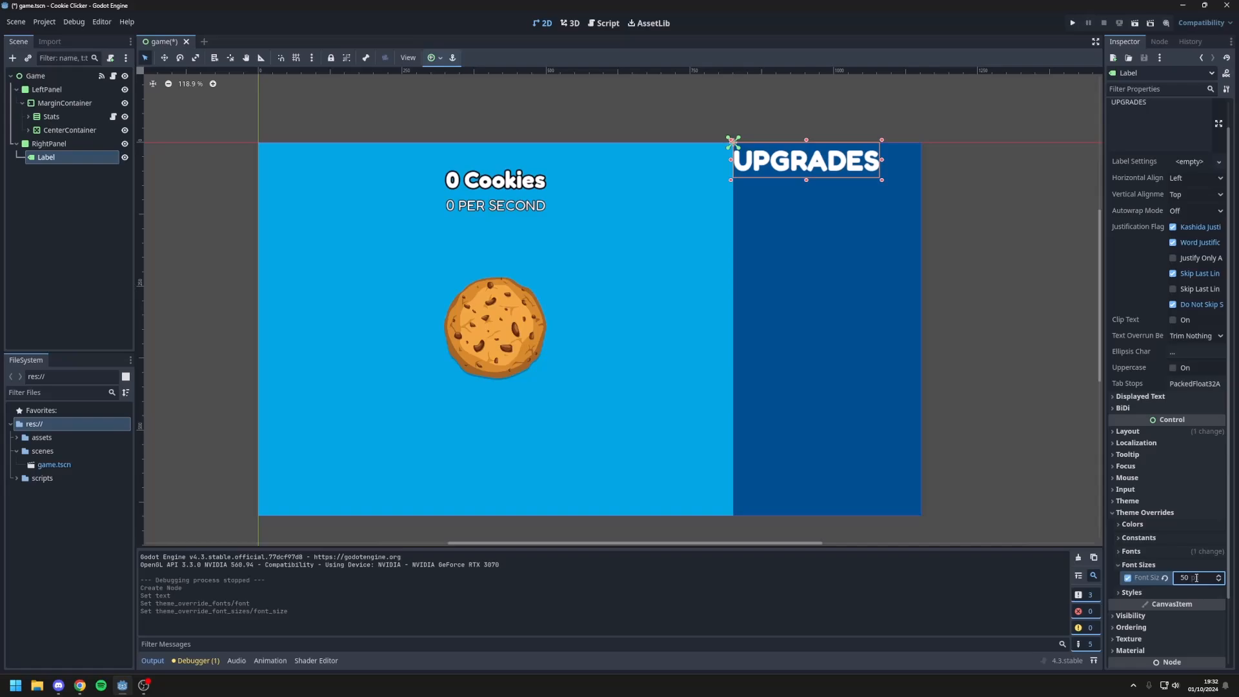
Step: Set both the horizontal and vertical alignment of the UPGRADES label to Center
scroll(1199, 252, "up", 1)
left_click(1186, 213)
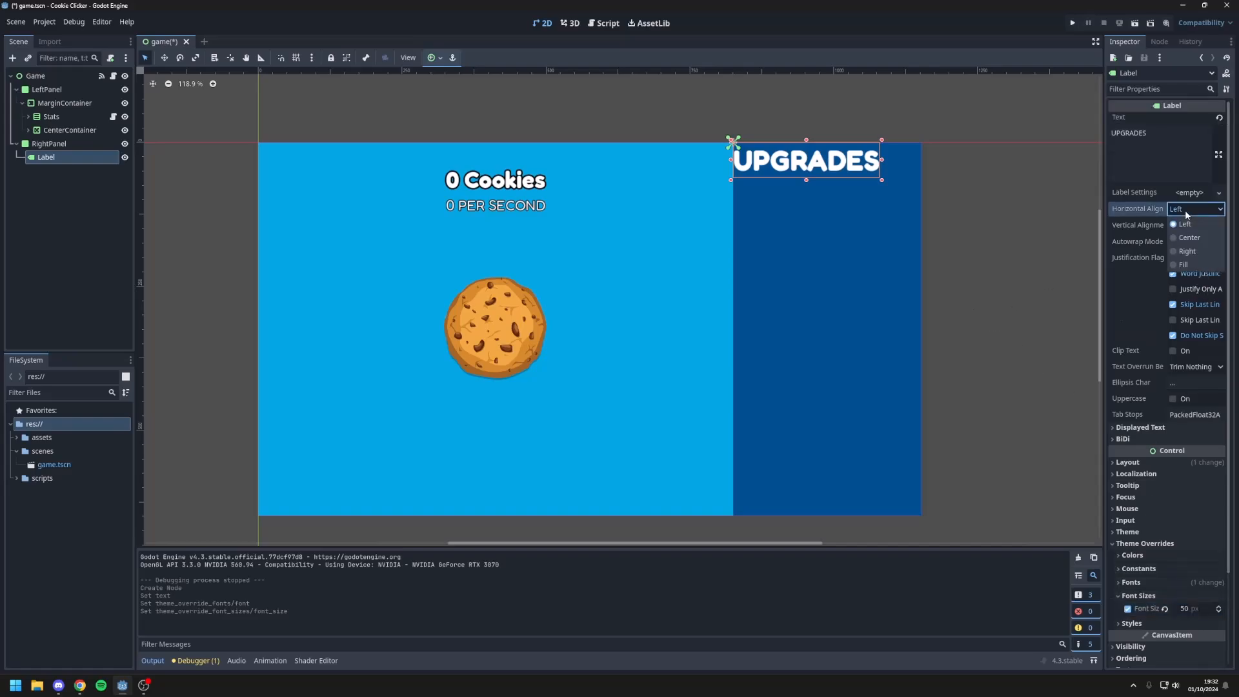
left_click(1187, 238)
left_click(1188, 227)
left_click(1188, 254)
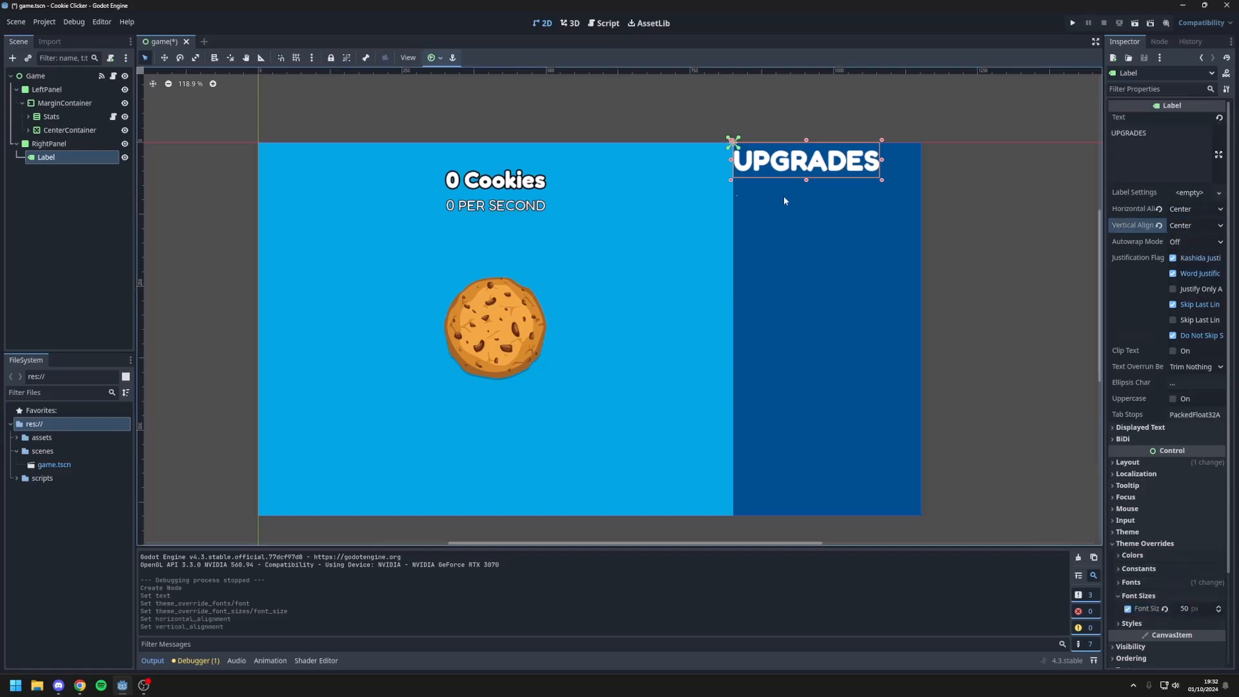
Step: Assign a new StyleBoxFlat to the UPGRADES label's Normal style override
scroll(1173, 346, "down", 4)
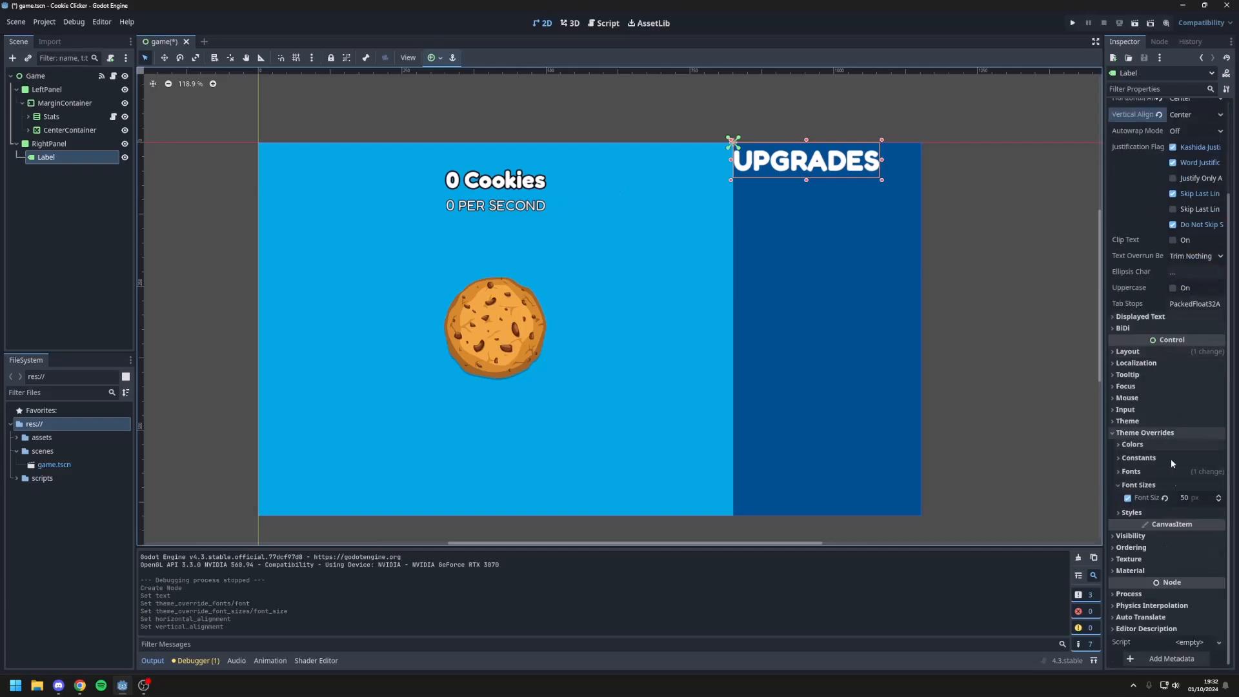
left_click(1150, 513)
left_click(1192, 526)
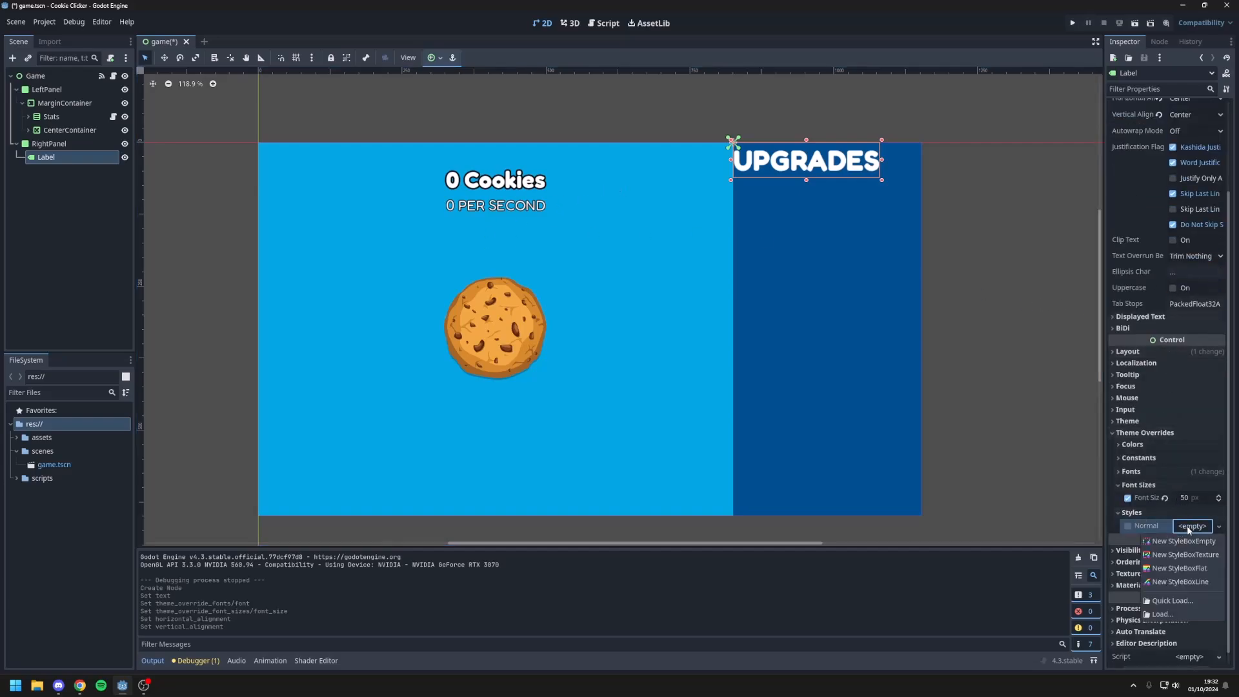
left_click(1181, 563)
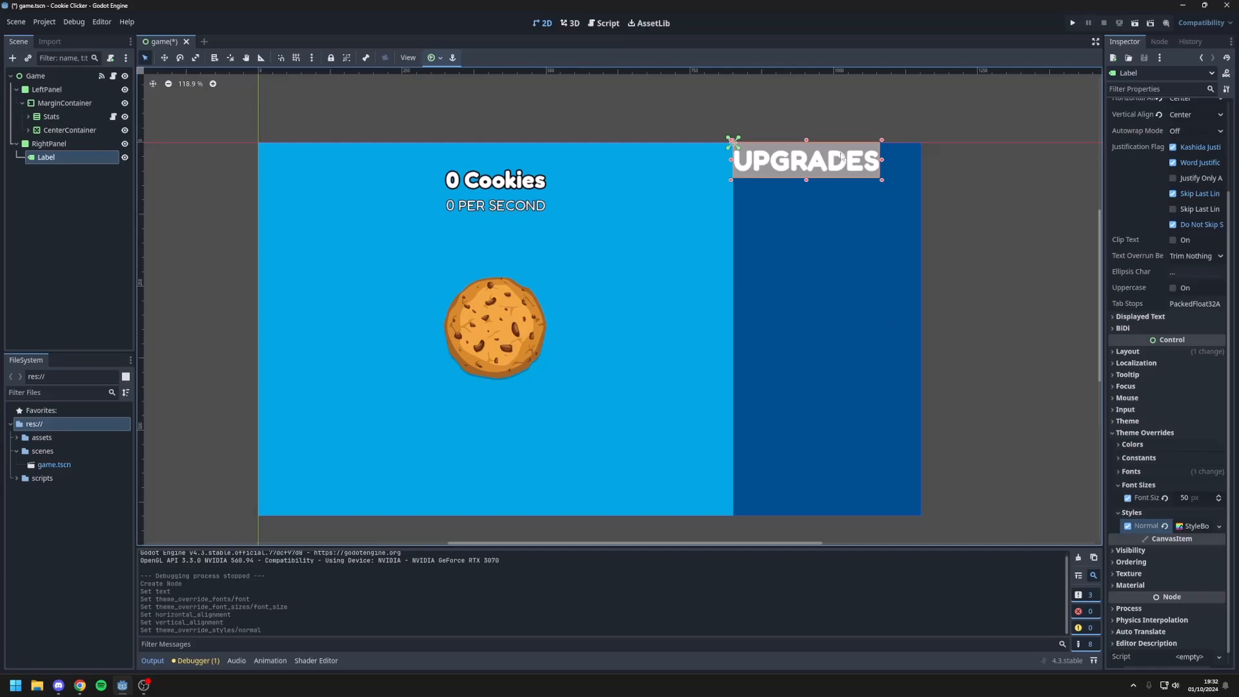
Step: Set the background colour of the UPGRADES label's StyleBoxFlat to bright blue 008af6
left_click(1191, 525)
scroll(1190, 525, "down", 7)
left_click(1188, 404)
left_click(1099, 253)
left_click(882, 299)
left_click(1224, 198)
mouse_move(1225, 198)
left_mouse_down()
mouse_move(1224, 155)
mouse_move(1224, 179)
left_mouse_up()
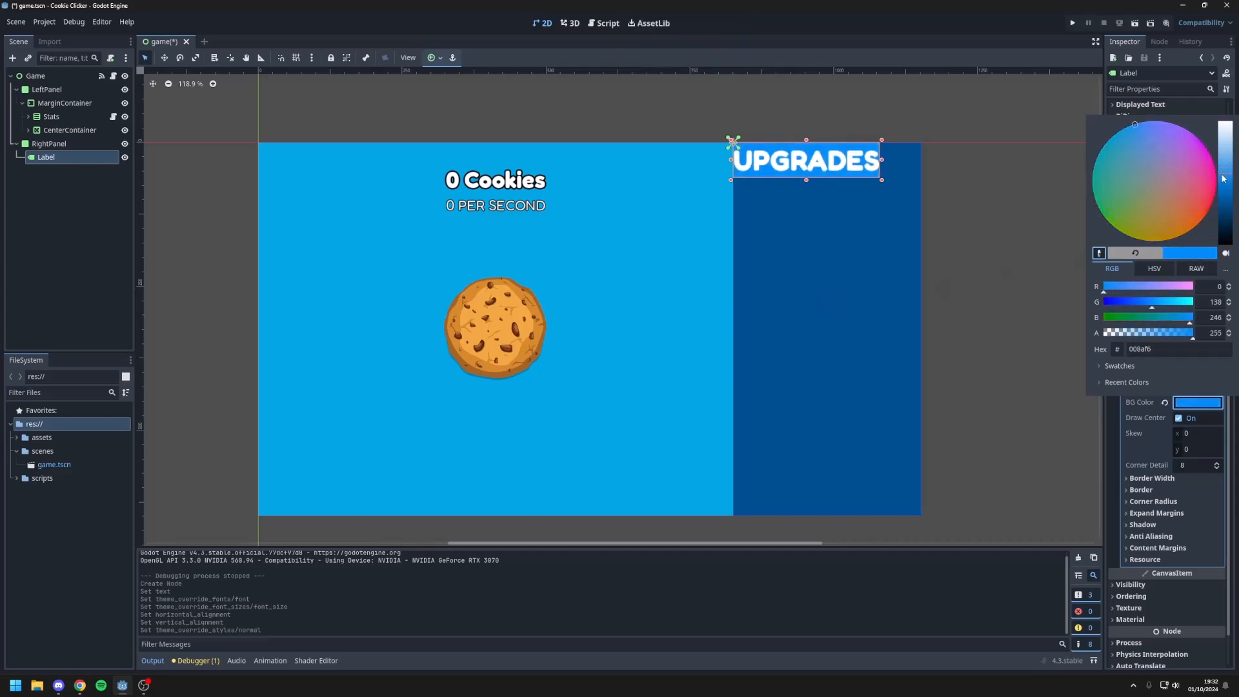
Step: Set the left, top, right and bottom content margins of the UPGRADES label's style box to 5 px
left_click_drag(1229, 411, 1228, 417)
left_click(1157, 538)
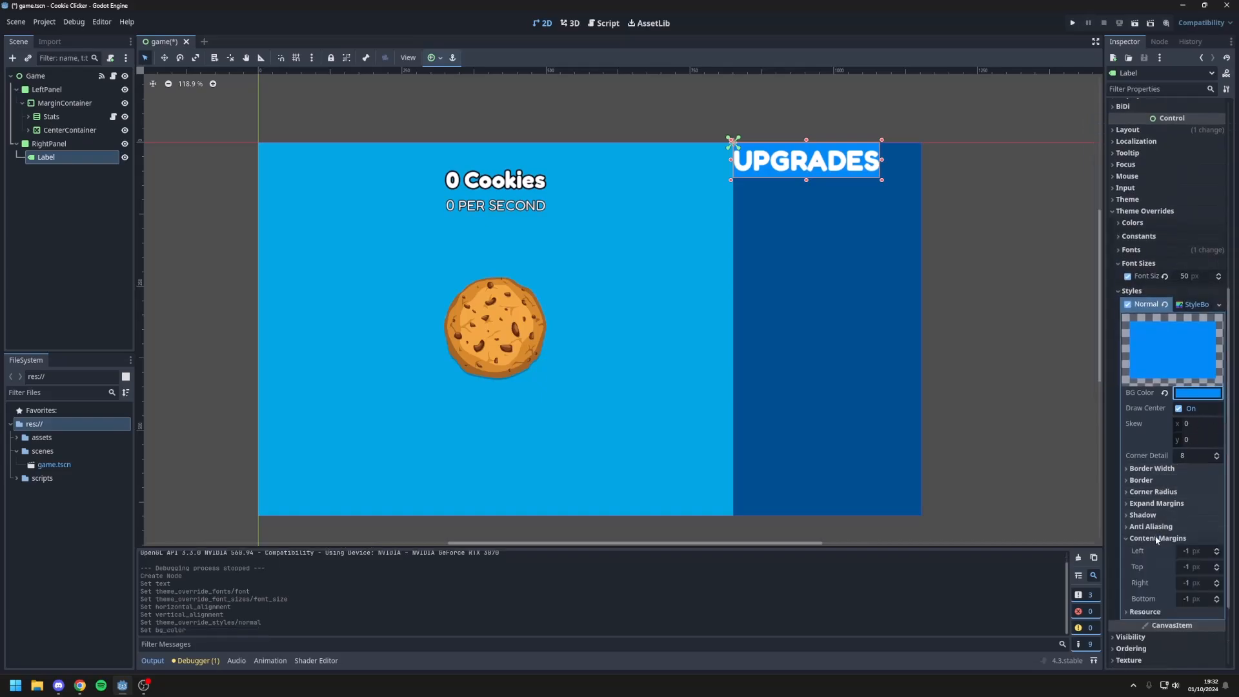
left_click(1195, 551)
type("5")
left_click(1194, 568)
type("5")
left_click(1198, 584)
type("5")
left_click(1197, 600)
type("5")
key("Return")
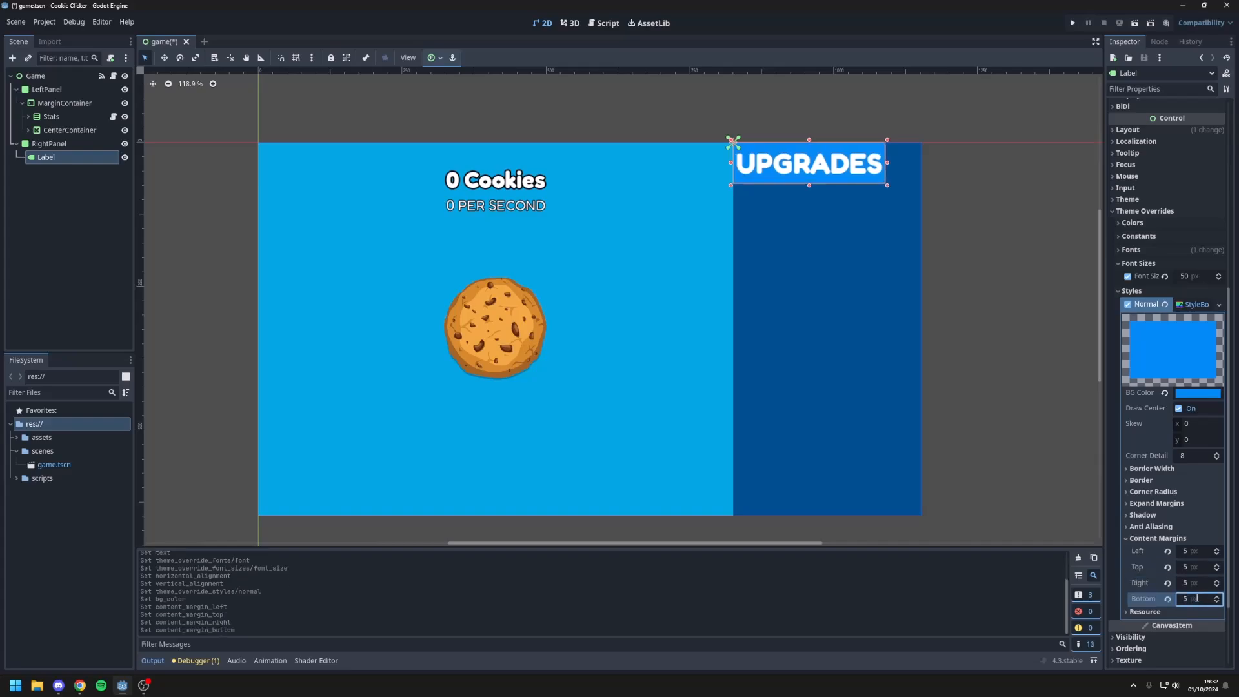
Step: Set the left and right content margins of the UPGRADES label's style box to 20 px
left_click(1192, 552)
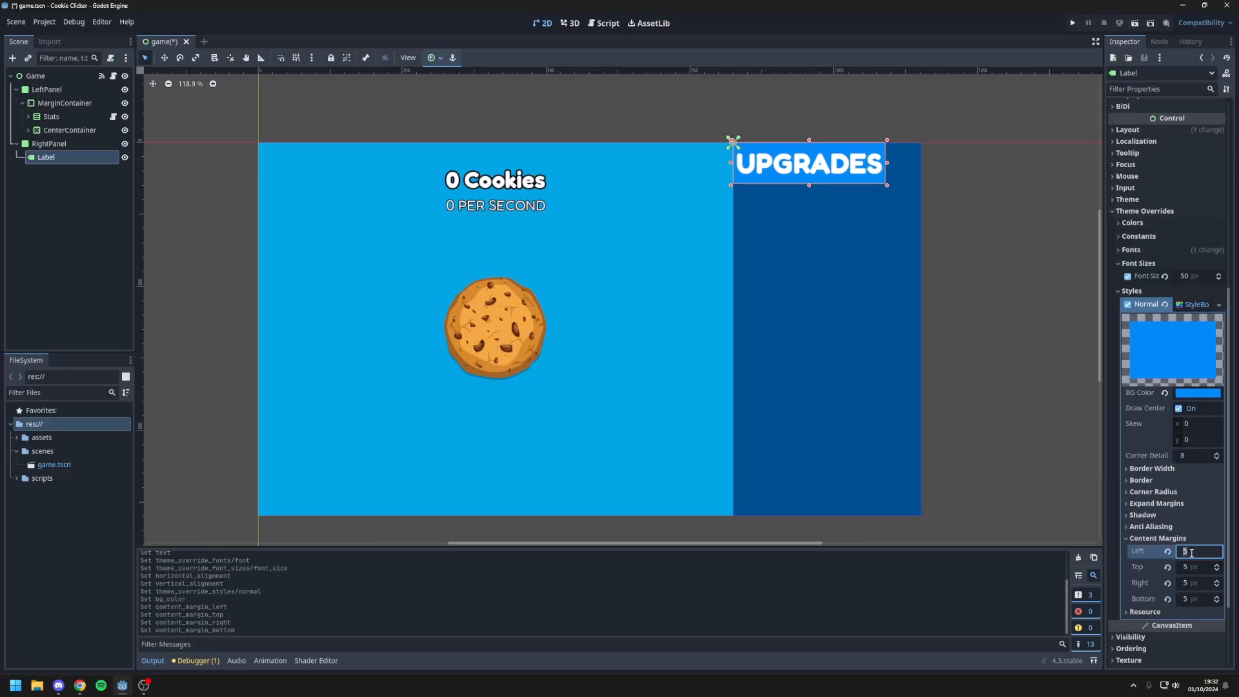
type("20")
key("Return")
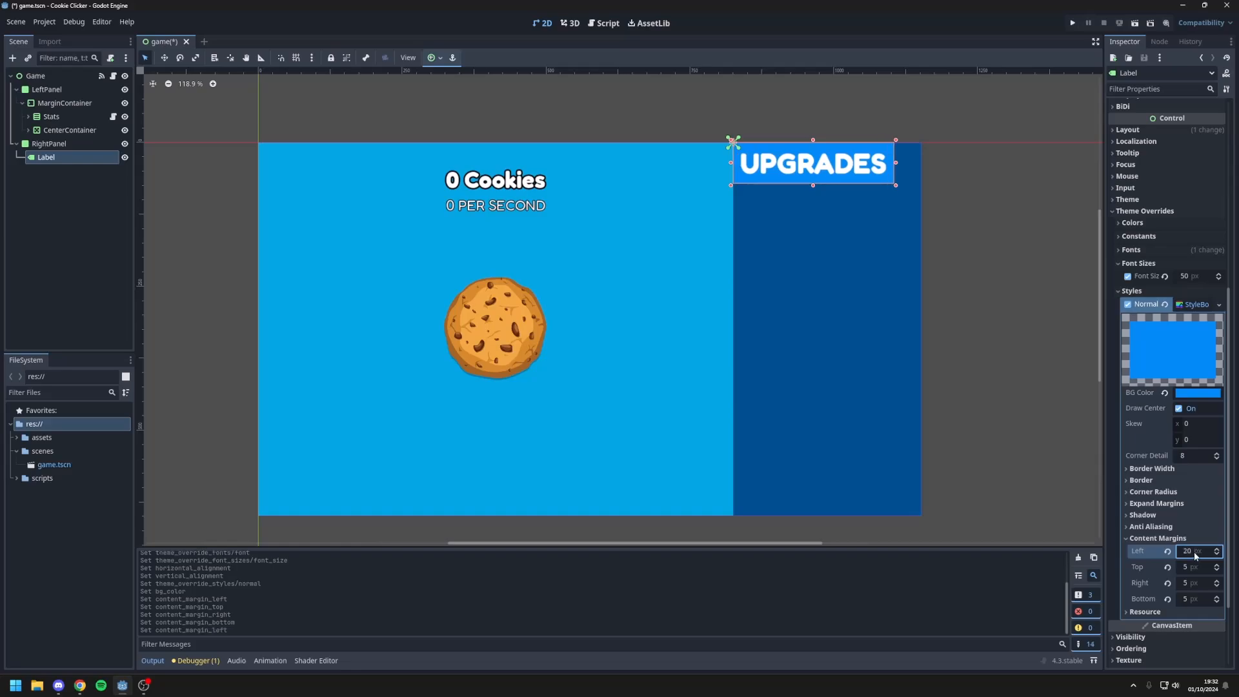
left_click(1200, 585)
type("20")
key("Return")
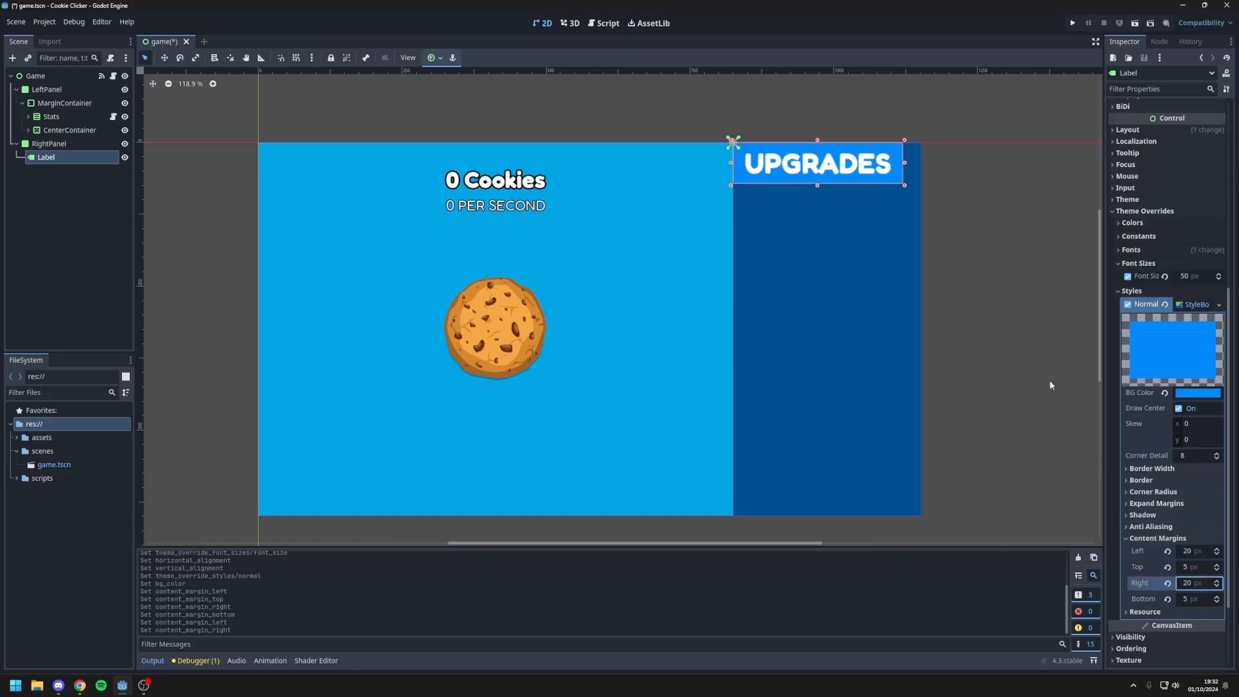
Step: Set the UPGRADES label's layout mode to Anchors with the Center Top preset
scroll(1143, 253, "up", 5)
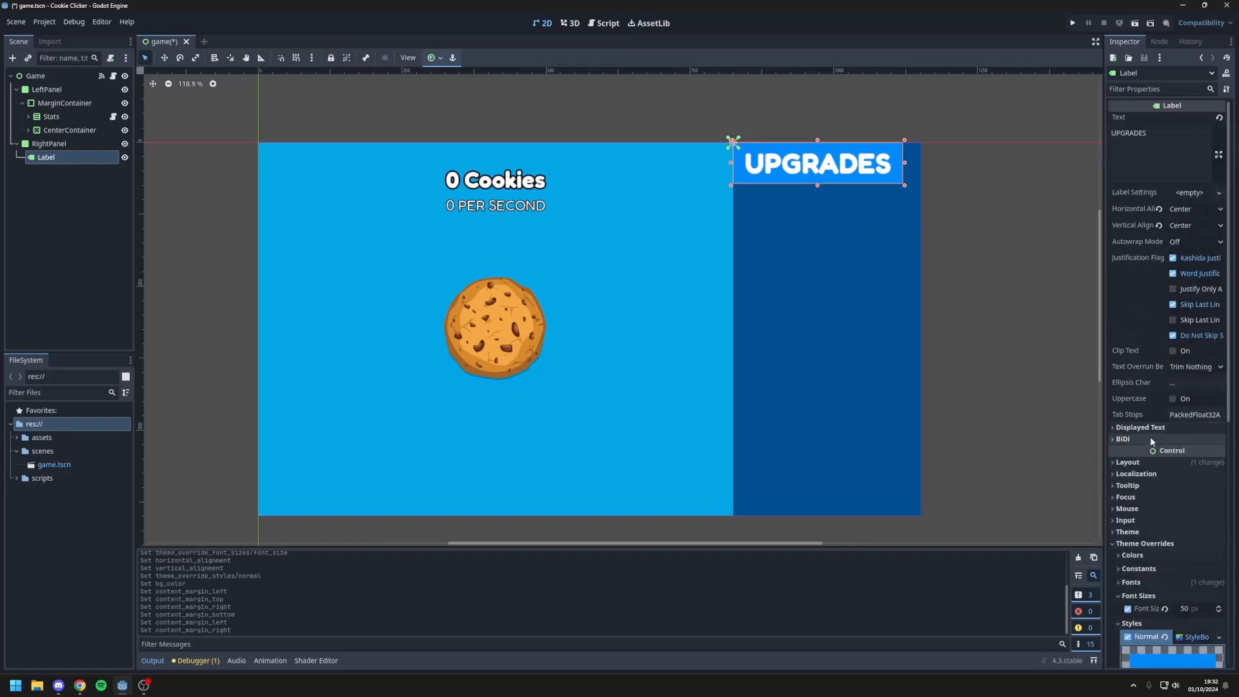
left_click(1142, 464)
left_click(1198, 568)
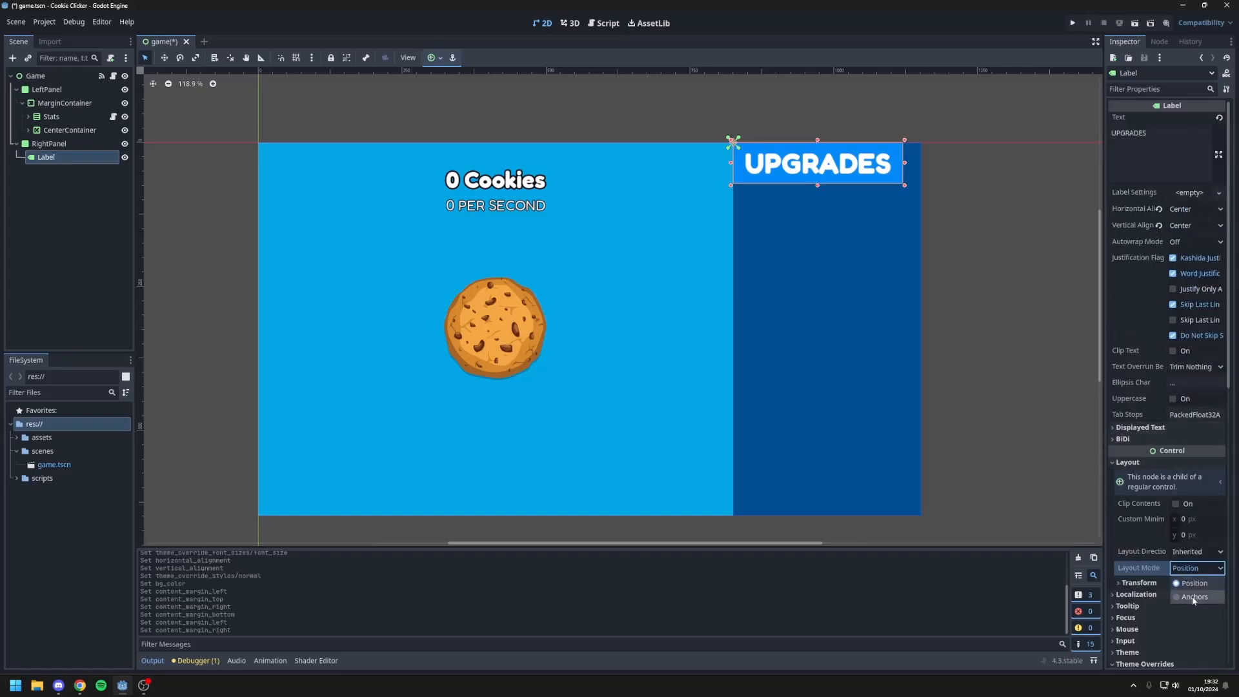
left_click(1194, 589)
left_click(1194, 584)
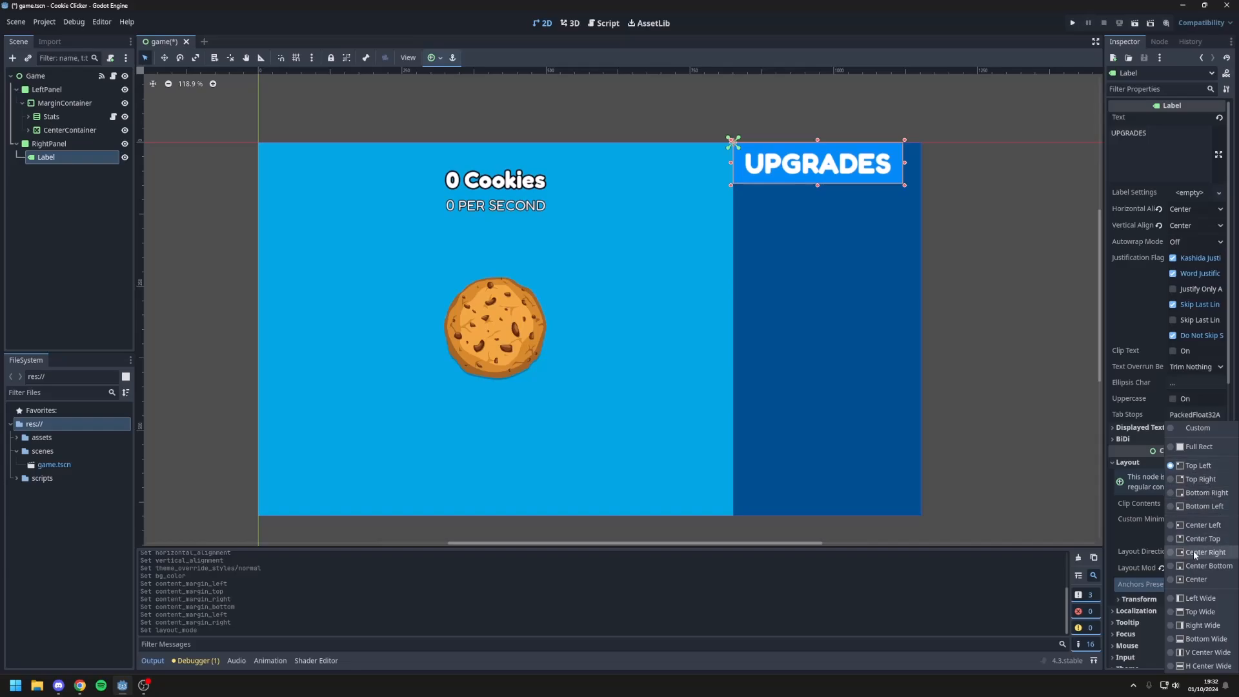
left_click(1217, 540)
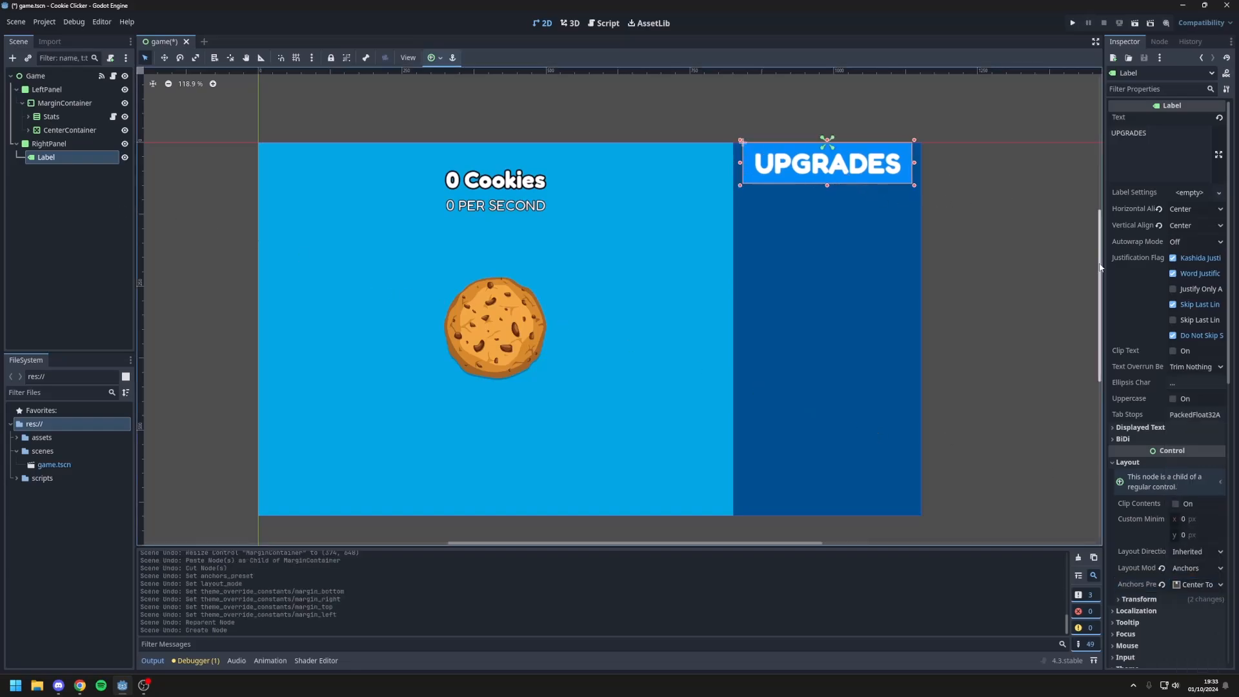
Step: Set the UPGRADES label's vertical position to 20 px in its layout transform
left_click(1167, 601)
scroll(1181, 568, "down", 3)
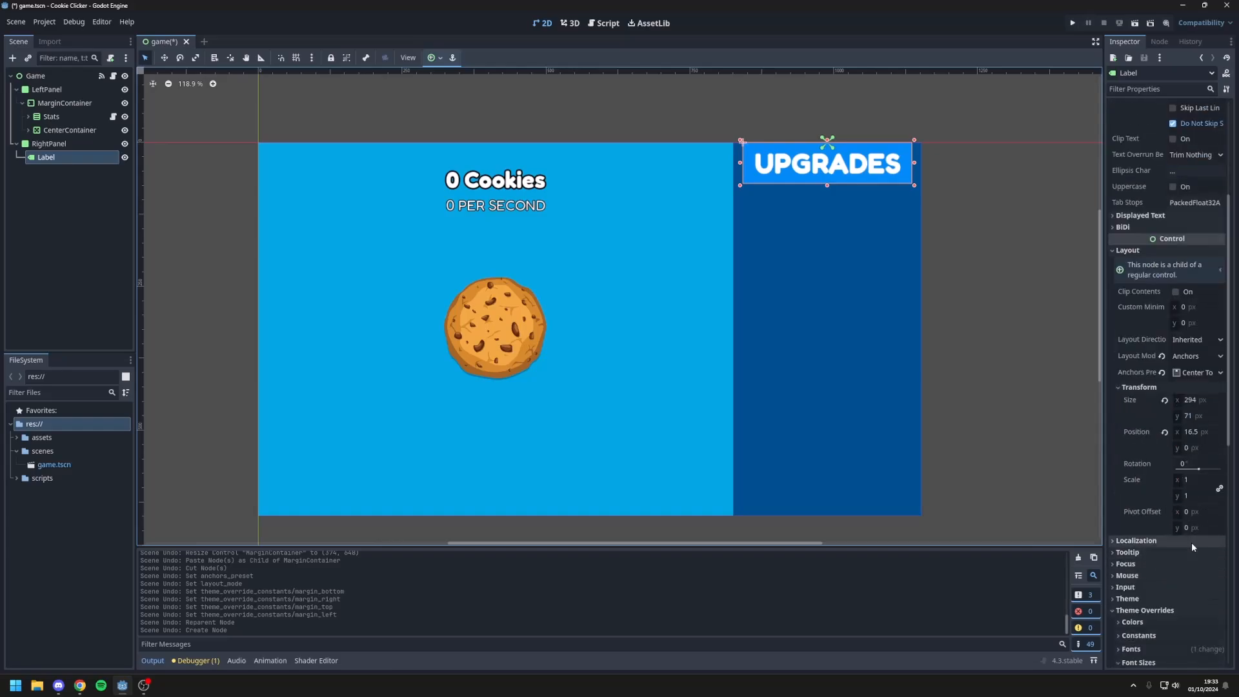
left_click(1202, 447)
type("20")
key("BackSpace")
type("40")
key("Return")
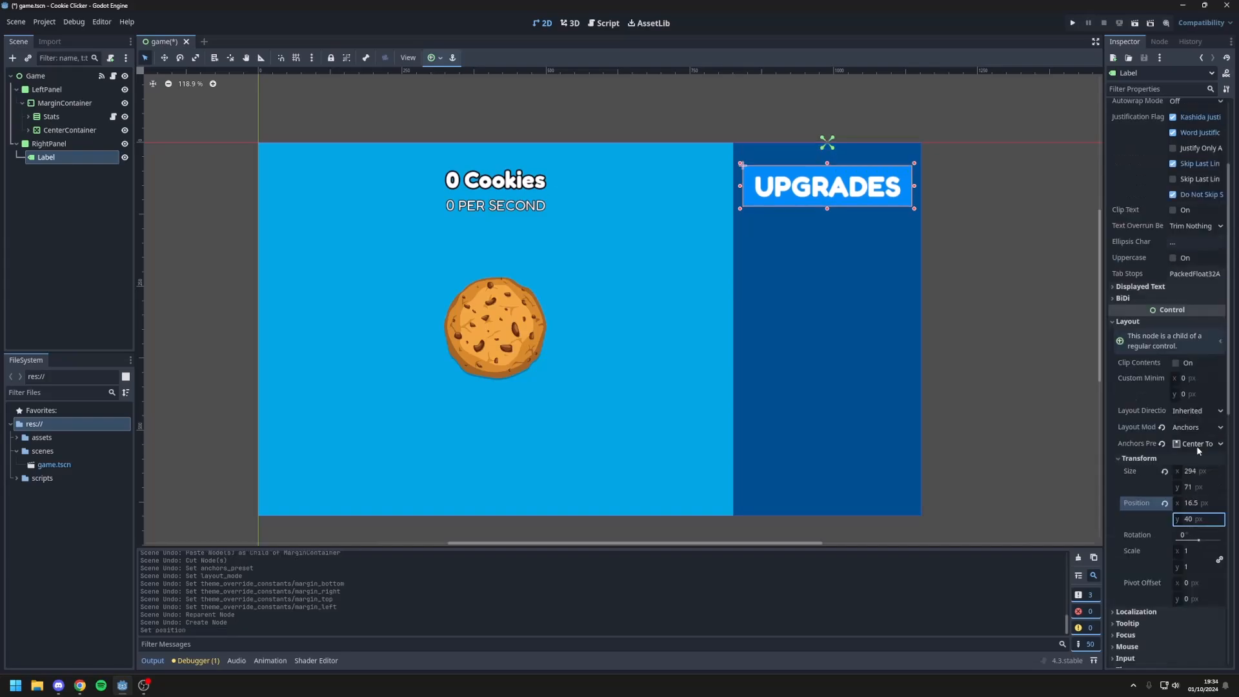
left_click(1213, 518)
type("20")
key("Return")
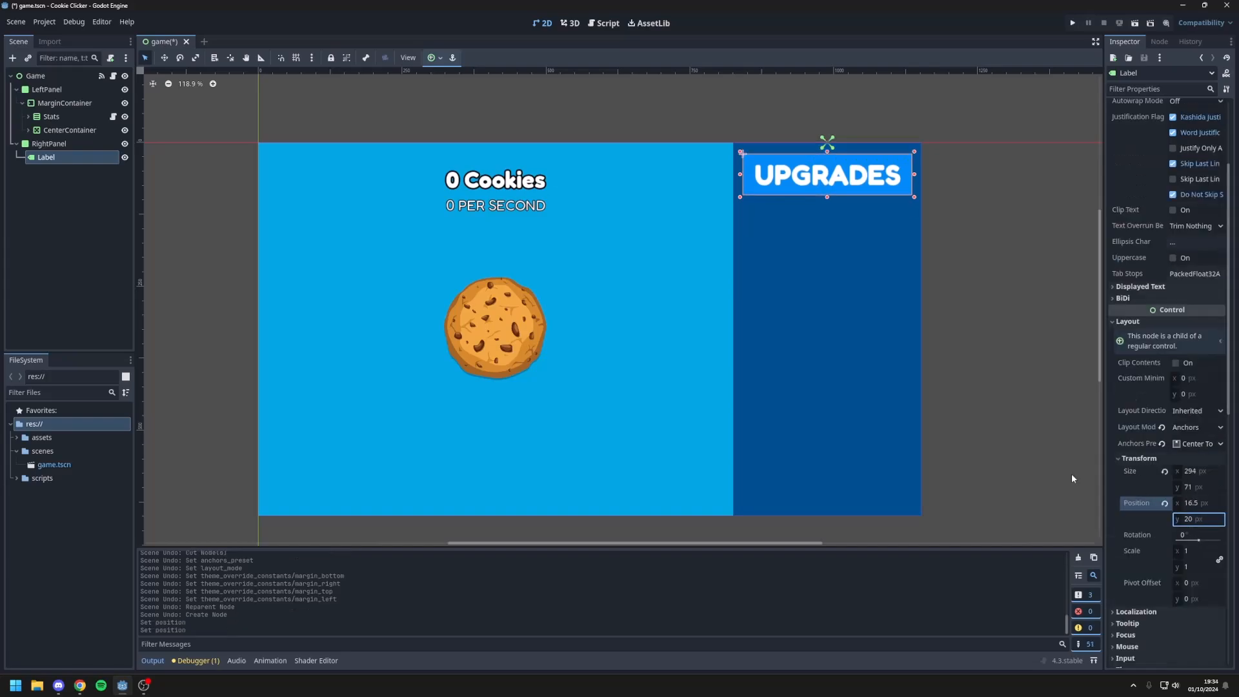
left_click(1014, 415)
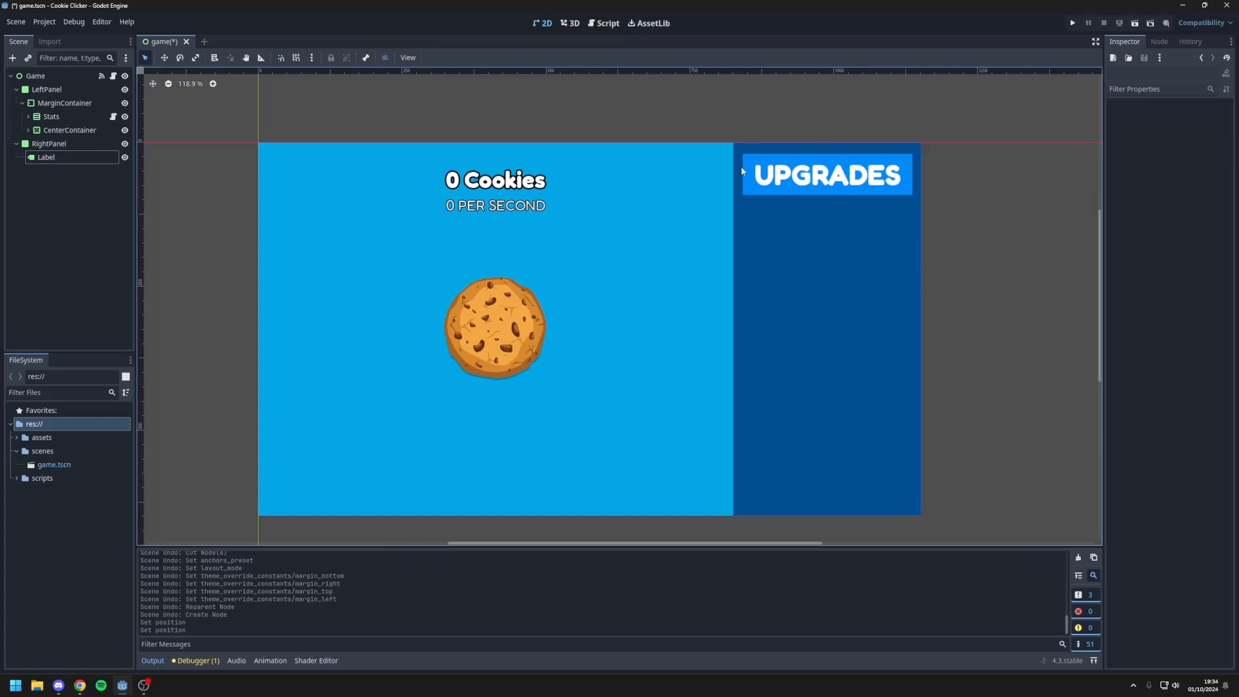
Step: Set all four corner radii of the UPGRADES label's StyleBoxFlat to 10 px
left_click(820, 173)
scroll(1154, 416, "down", 10)
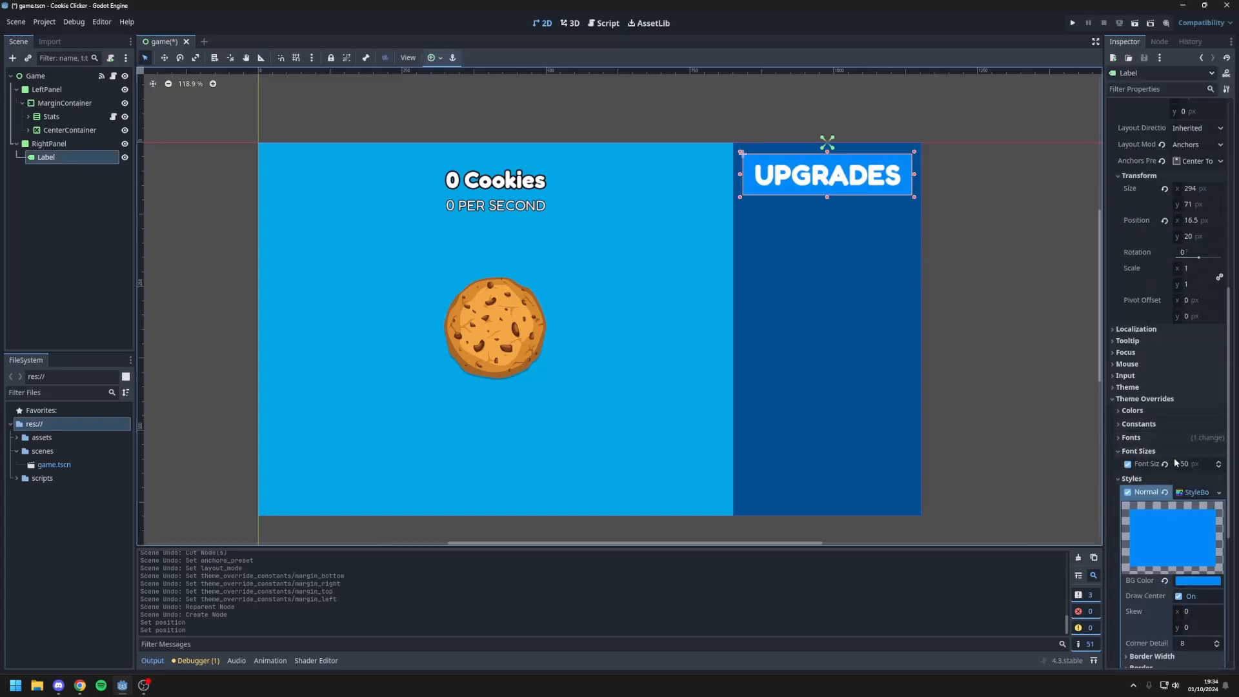
left_click(1153, 396)
left_click(1193, 410)
type("10")
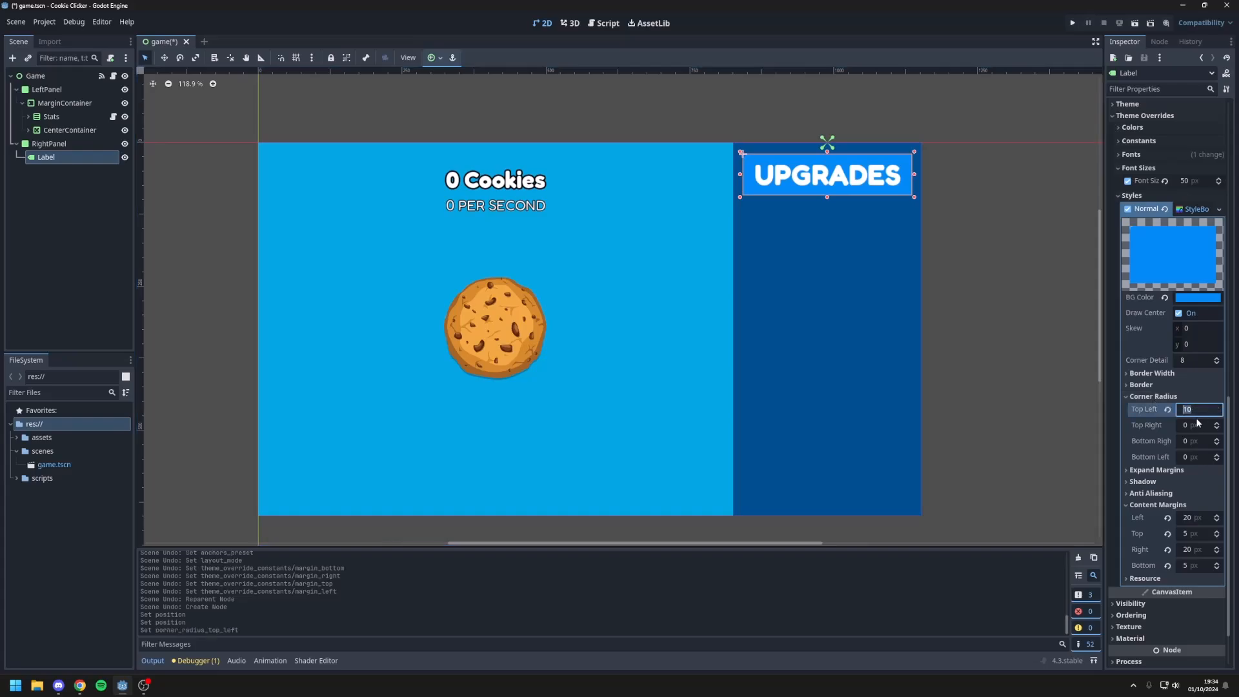
left_click(1193, 426)
type("10")
left_click(1194, 441)
type("10")
left_click(1197, 457)
type("10")
key("Return")
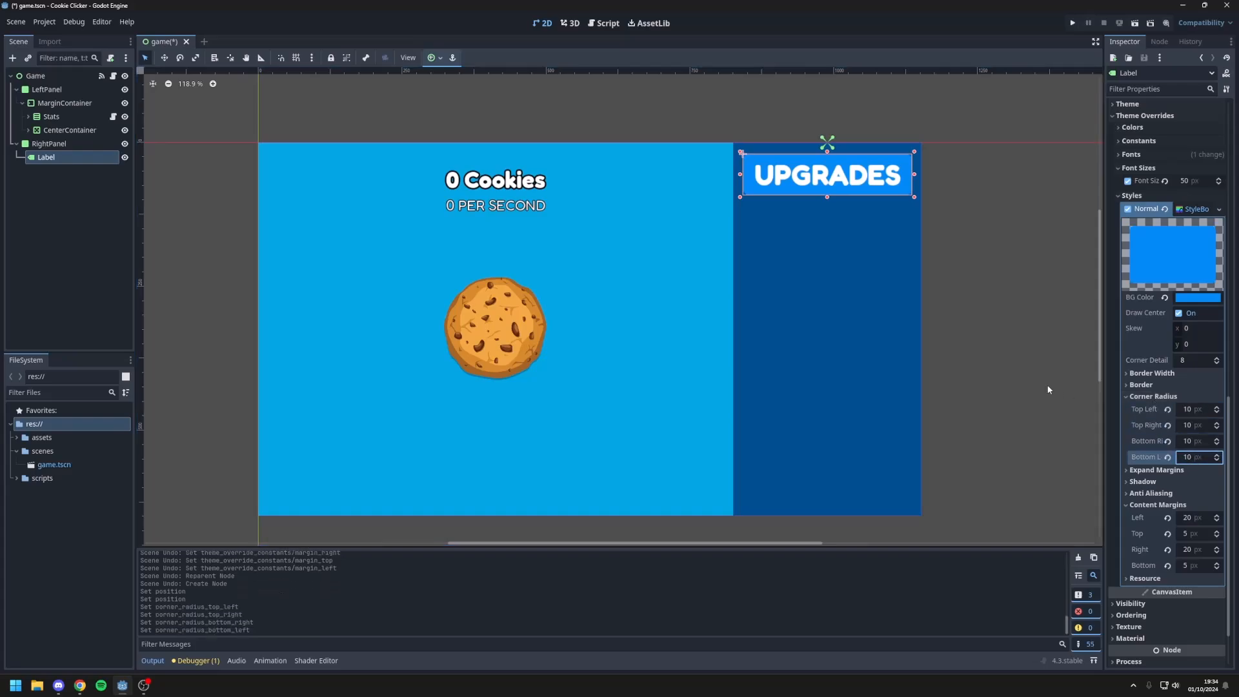
left_click(1048, 382)
Step: Run the project, test the cookie button with several clicks, and close the game window
scroll(838, 178, "up", 1)
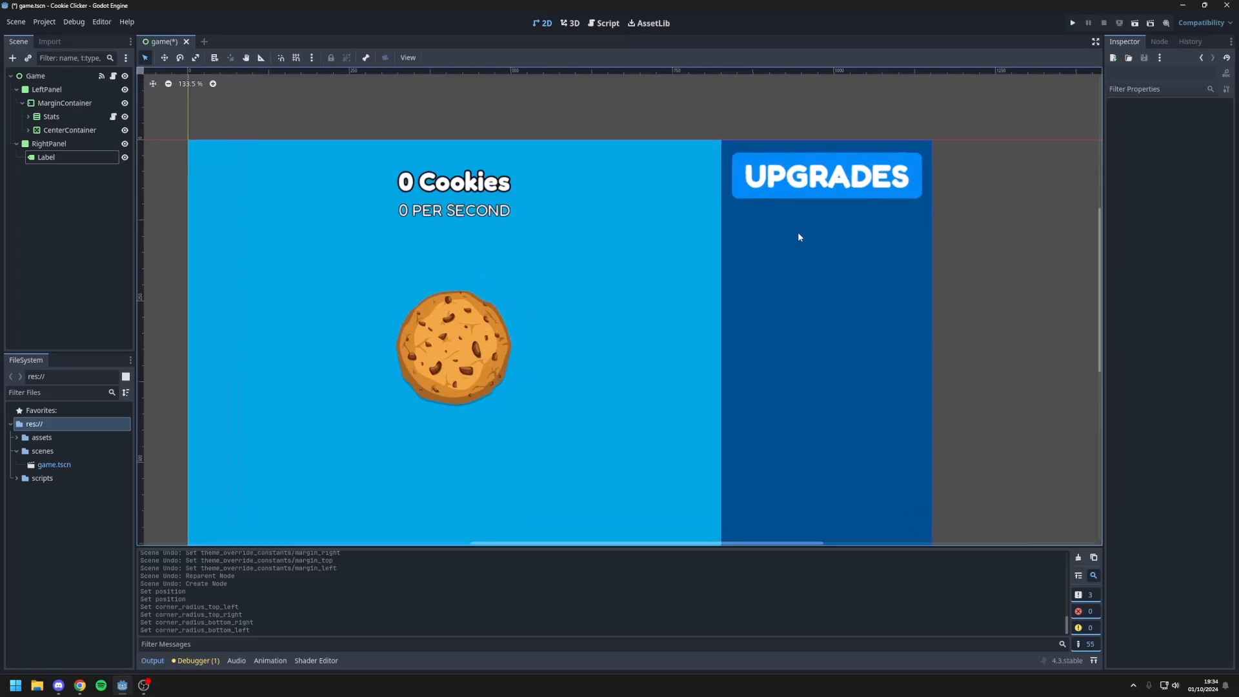
middle_click_drag(797, 233, 844, 187)
middle_click_drag(842, 247, 900, 217)
scroll(862, 201, "down", 5)
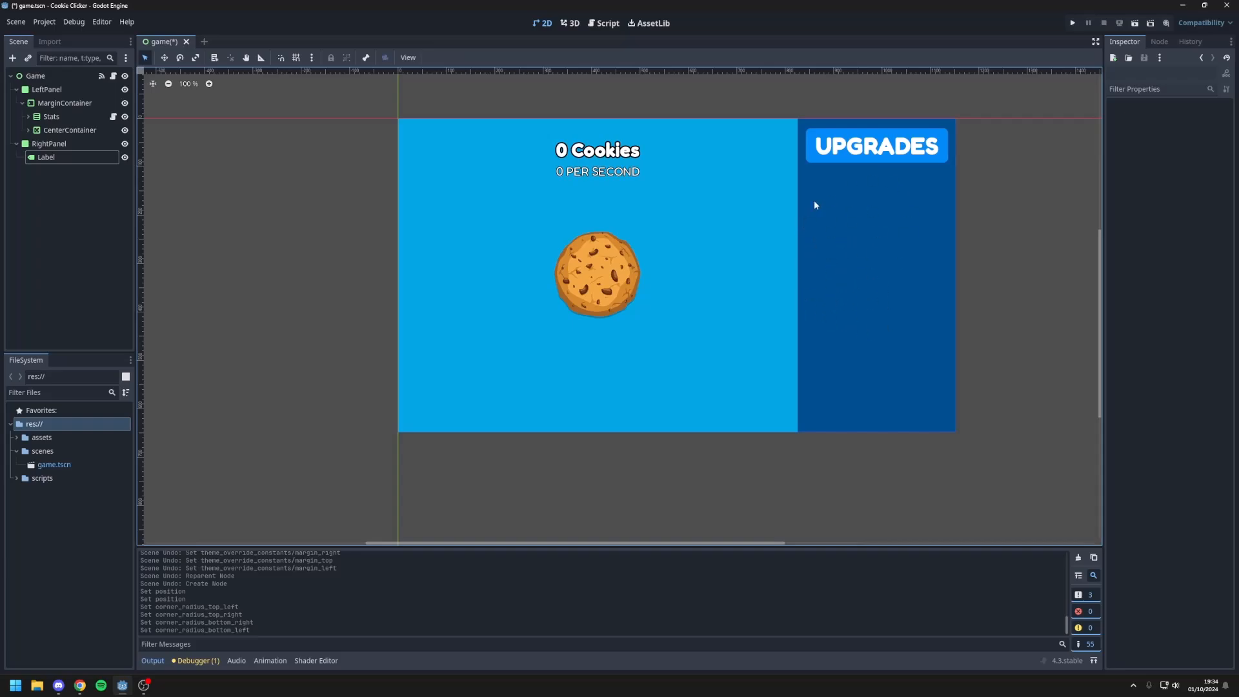
left_click(1073, 22)
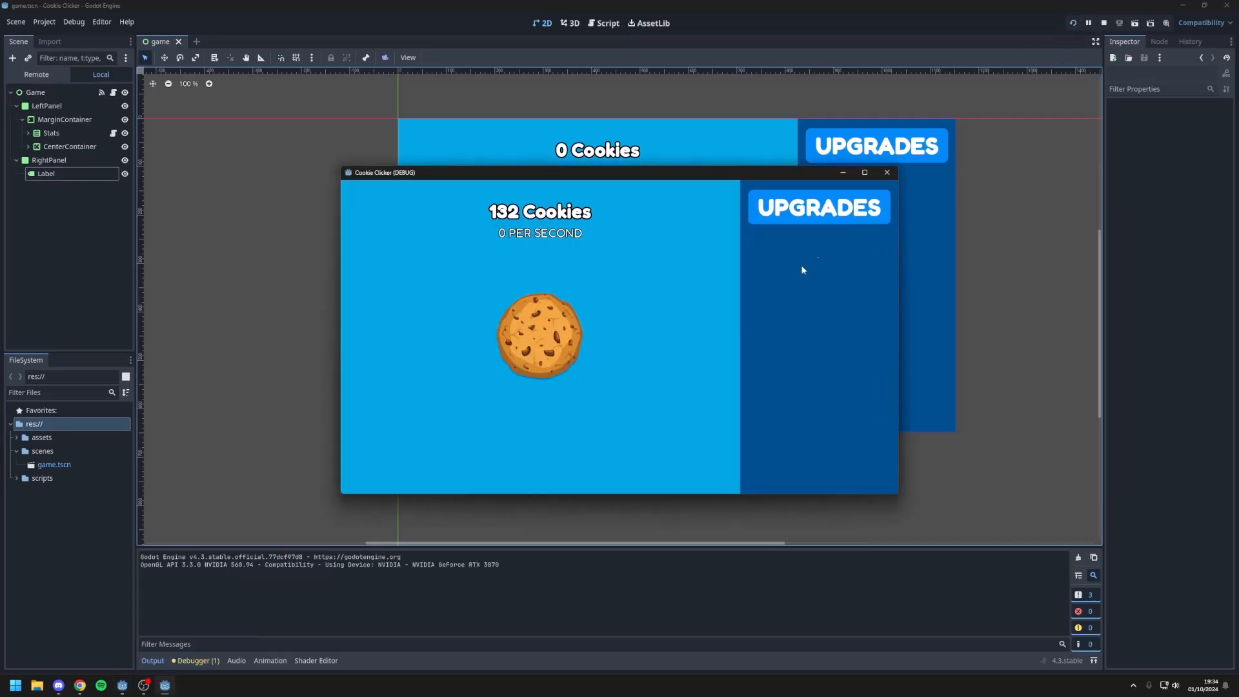
left_click(535, 330)
left_click(535, 330)
left_click(535, 330)
left_click(535, 330)
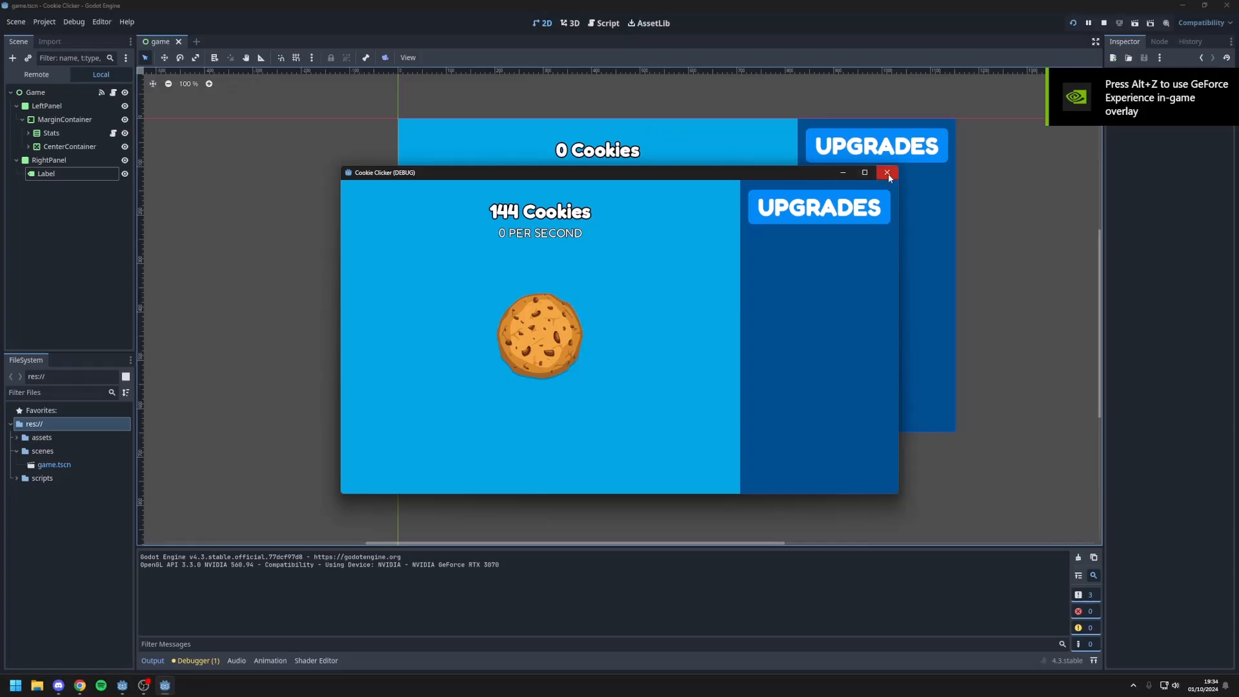
left_click(888, 173)
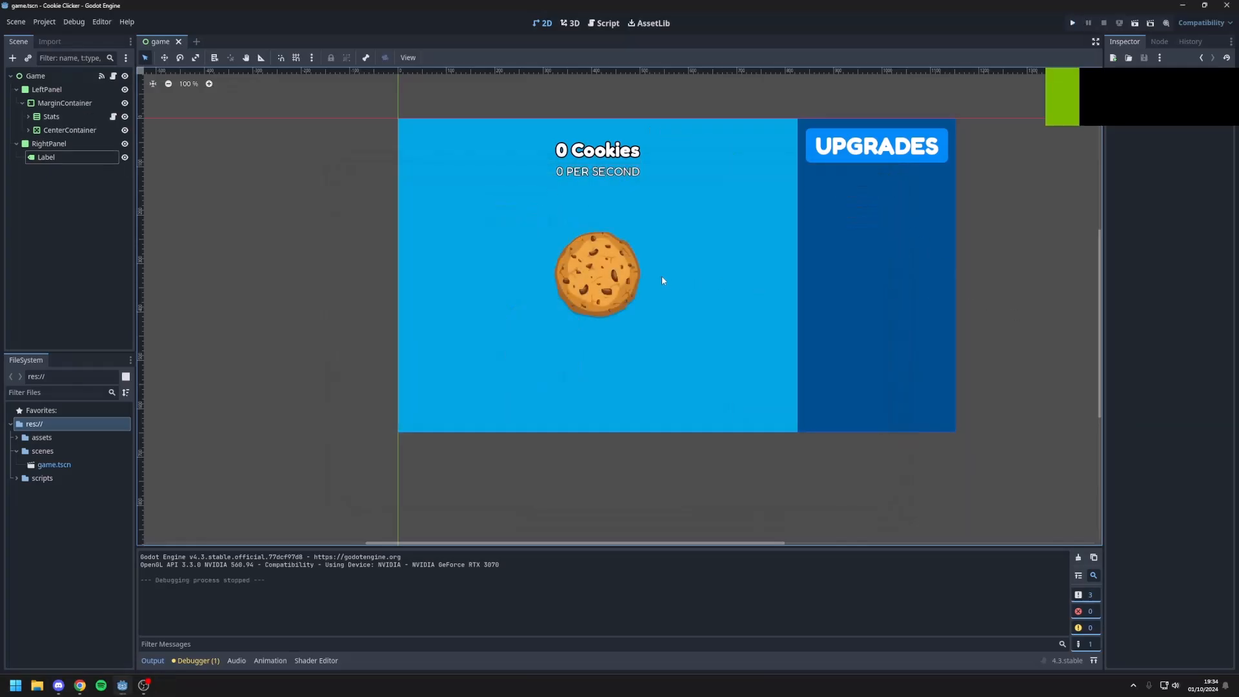
Step: Attach a new GDScript to the MarginContainer node with the path res://scripts/animations.gd
left_click(613, 273)
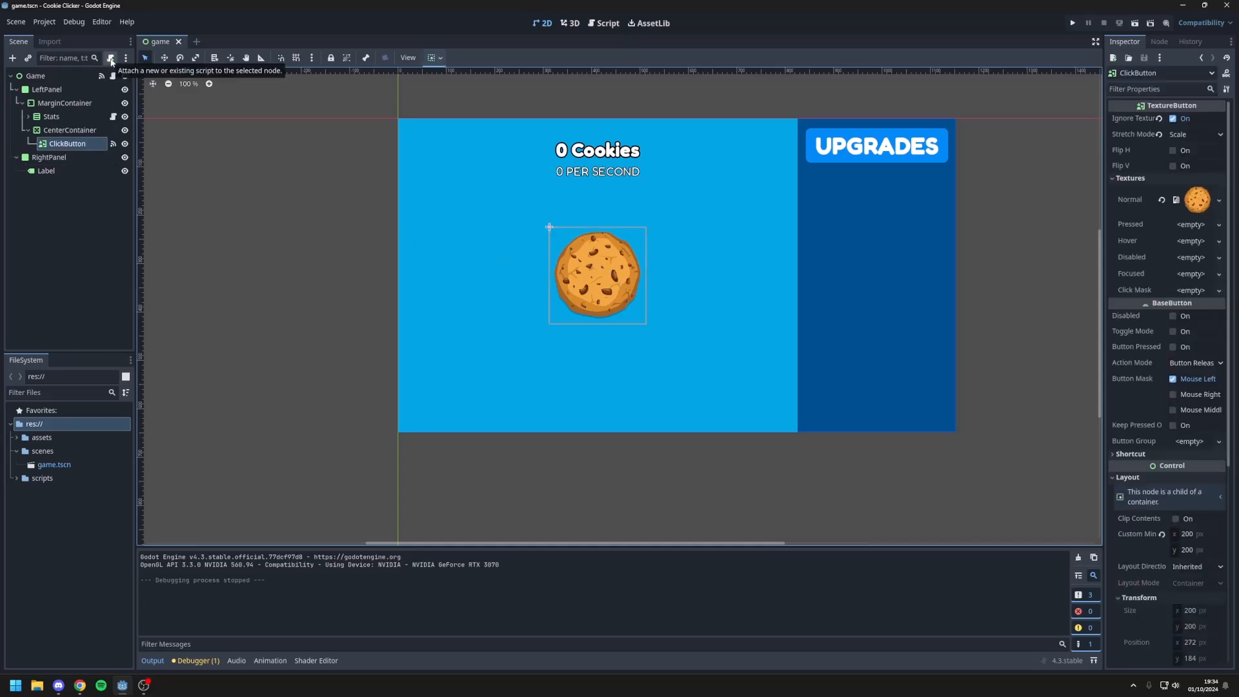
left_click(57, 118)
left_click(58, 105)
left_click(58, 105)
left_click(67, 133)
left_click(64, 103)
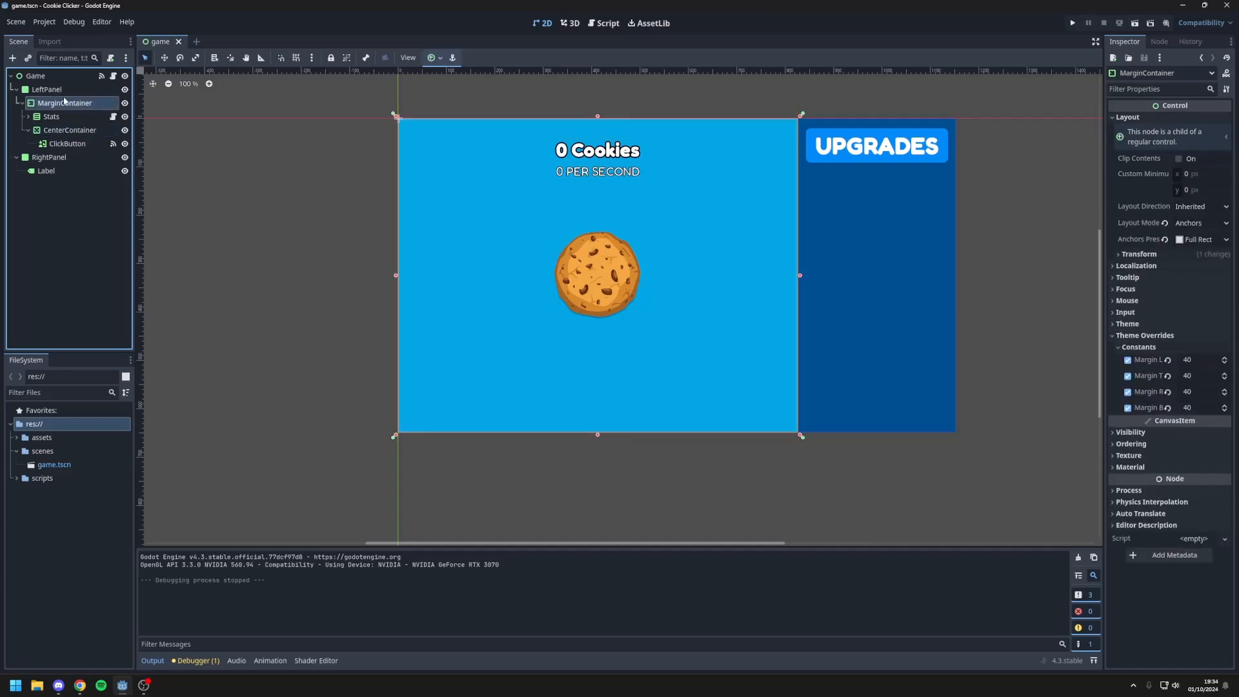
left_click(110, 58)
double_click(590, 330)
right_click(597, 334)
key("Escape")
type("script/")
left_click_drag(666, 331, 603, 334)
type("animations.gd")
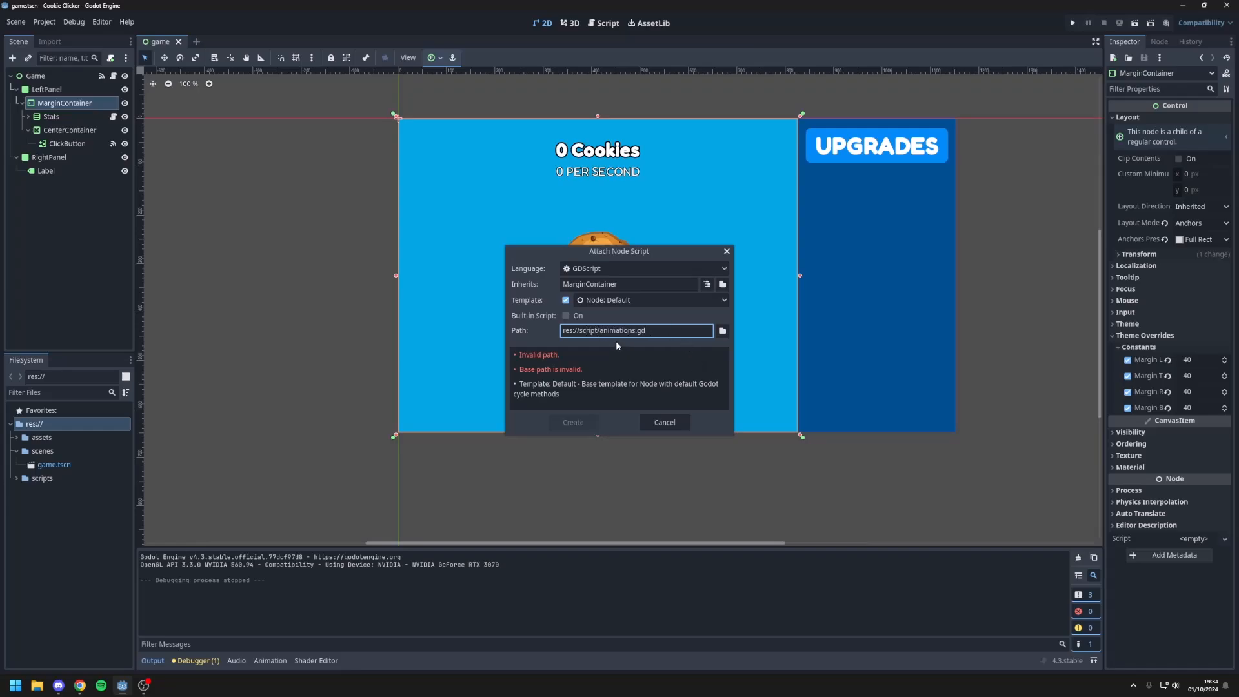
left_click(596, 332)
type("s")
key("BackSpace")
type("s")
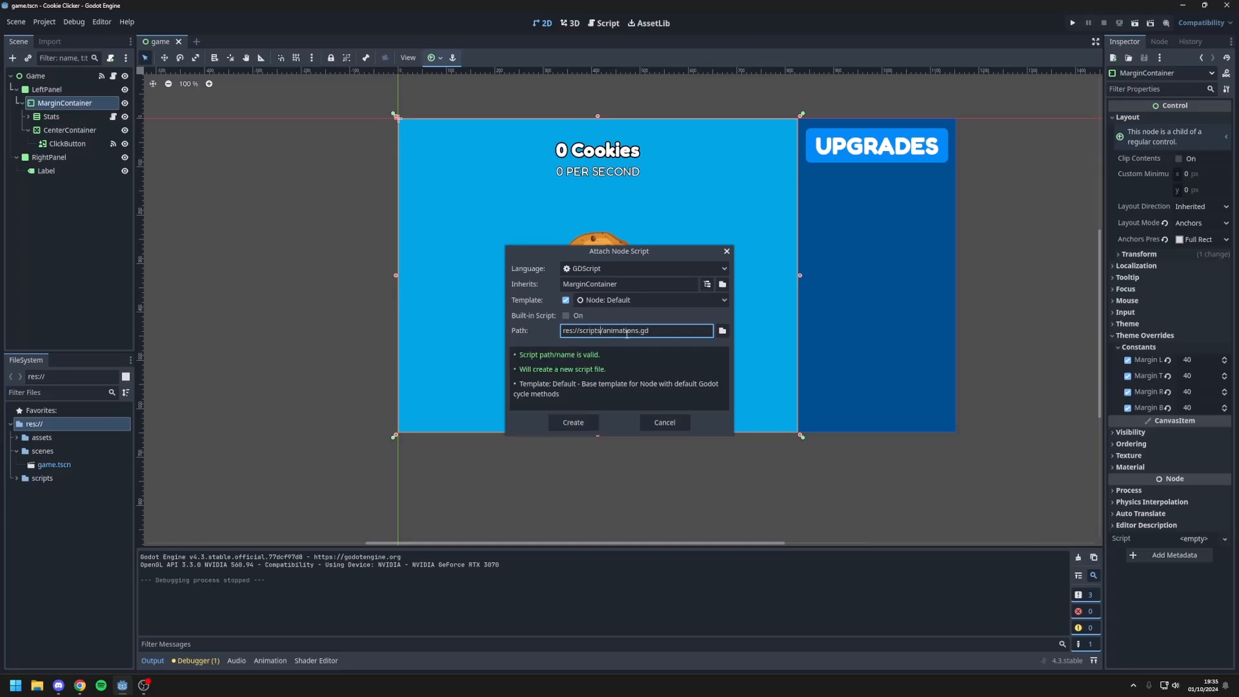
left_click(584, 422)
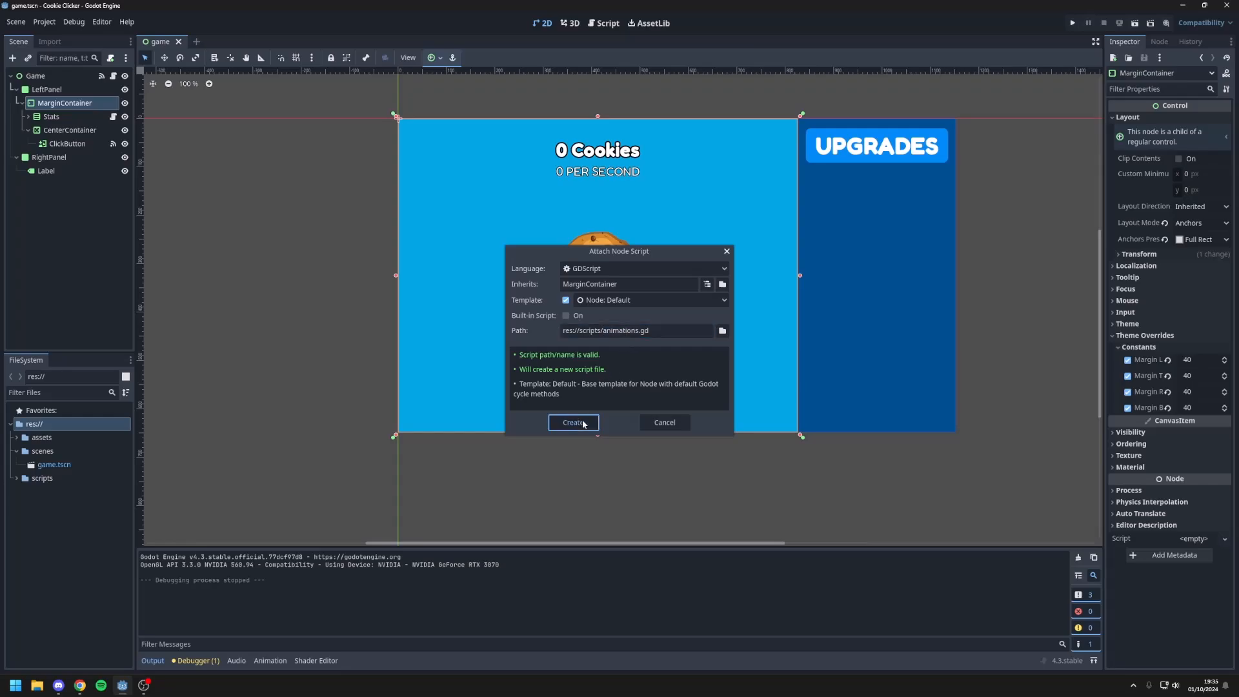
Step: Delete the template code below the extends line in animations.gd
left_click_drag(336, 204, 197, 110)
key("BackSpace")
key("BackSpace")
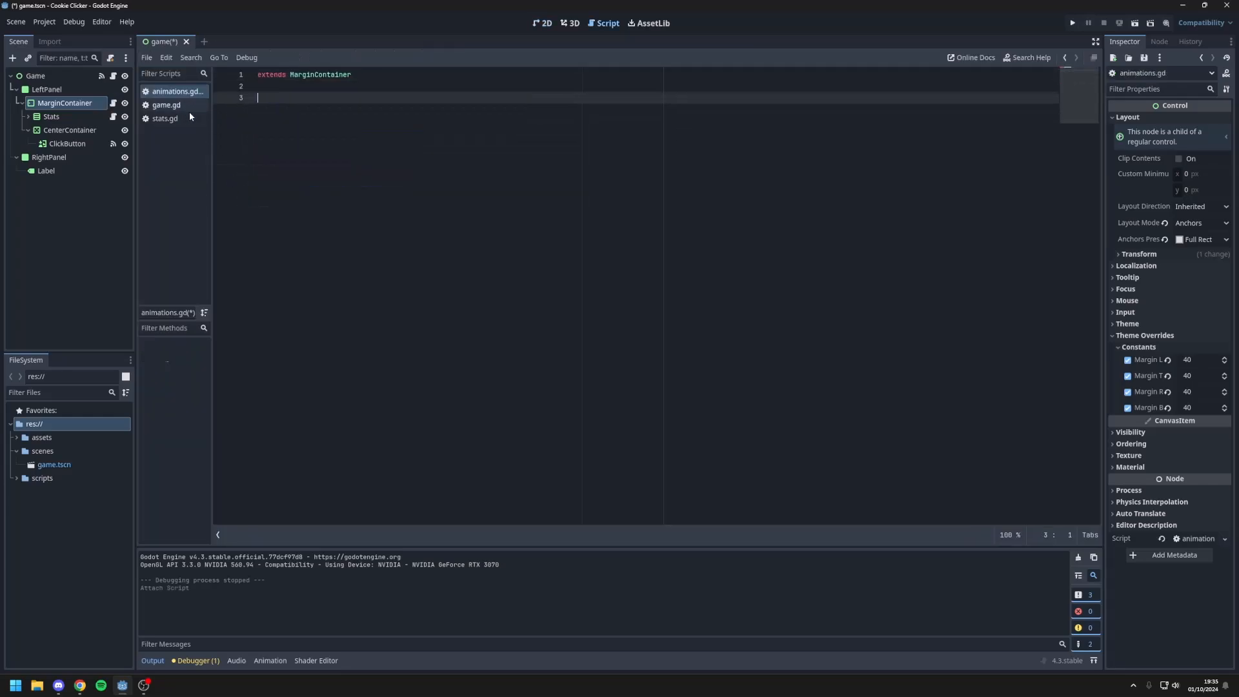
Step: Connect ClickButton's button_down() signal to MarginContainer with the receiver method _on_click_button_button_down
left_click(1159, 41)
left_click(1157, 106)
double_click(1157, 106)
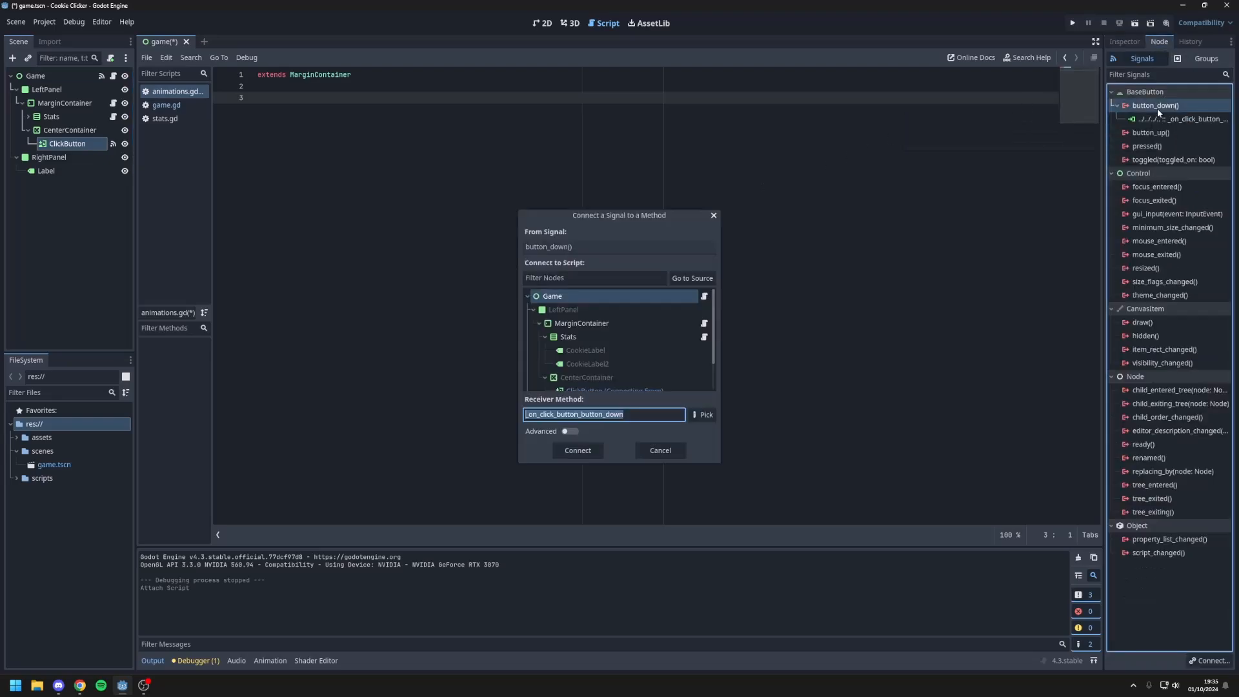
left_click(572, 329)
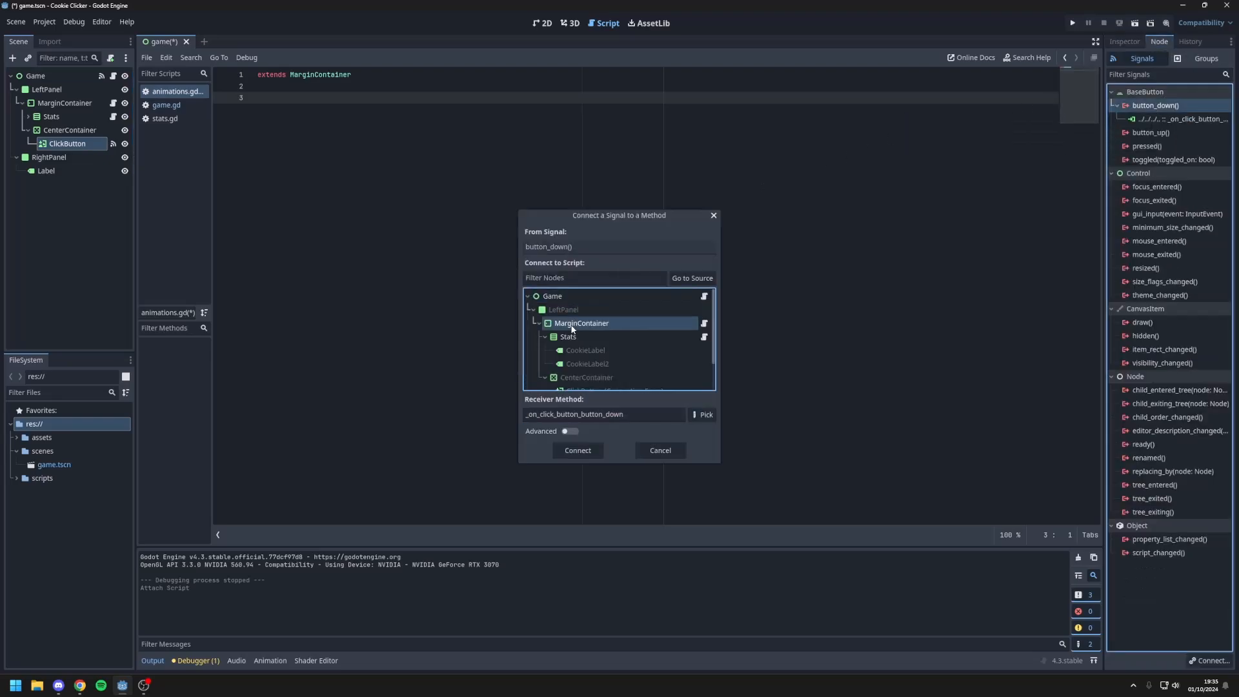
key("Return")
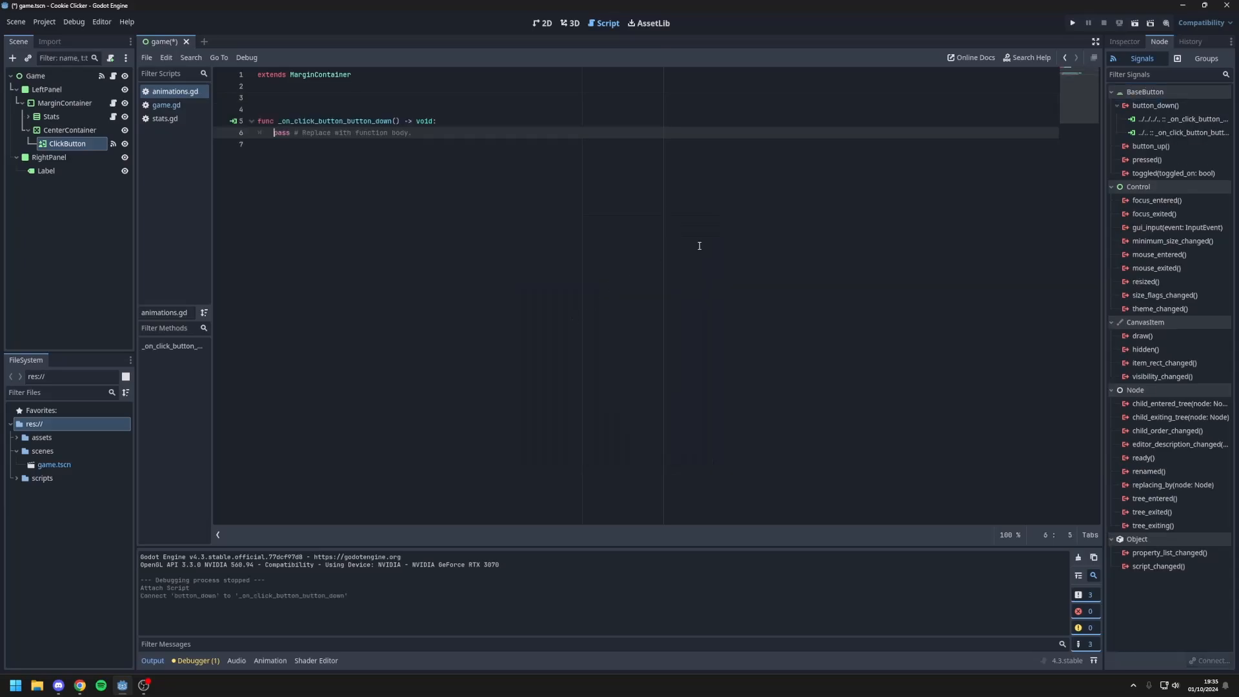
Step: Connect ClickButton's button_up() signal to MarginContainer as _on_click_button_button_up and remove a surplus blank line above the handlers
double_click(1150, 146)
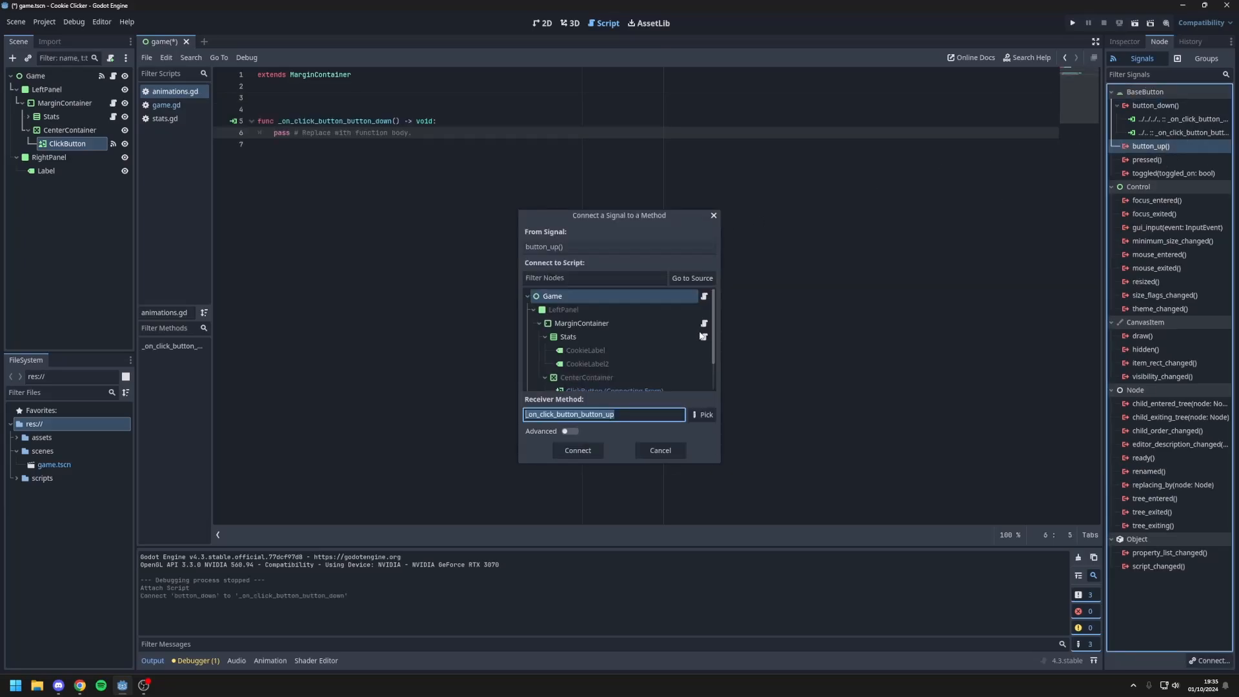
left_click(588, 324)
key("Return")
left_click(292, 112)
key("BackSpace")
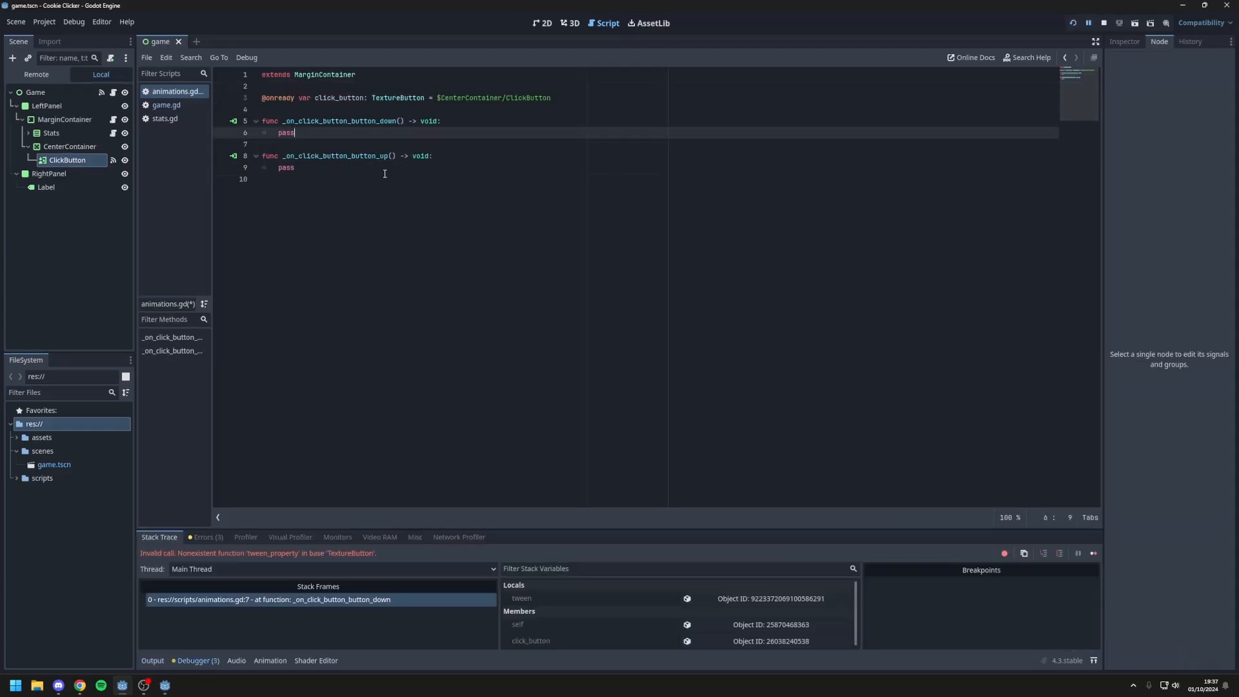
left_click(310, 175)
Step: Replace pass in _on_click_button_button_down with var tween = get_tree().create_tween()
left_click(307, 121)
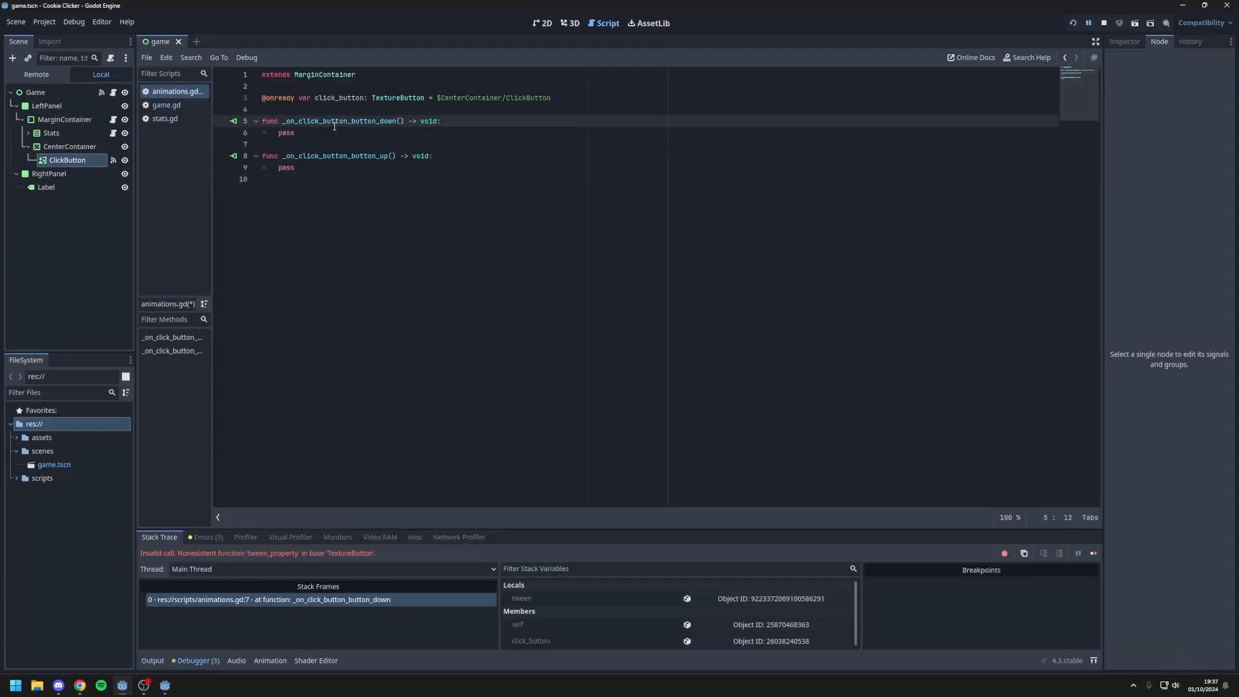
left_click_drag(358, 123, 413, 134)
left_click(383, 134)
double_click(315, 134)
type("var tween")
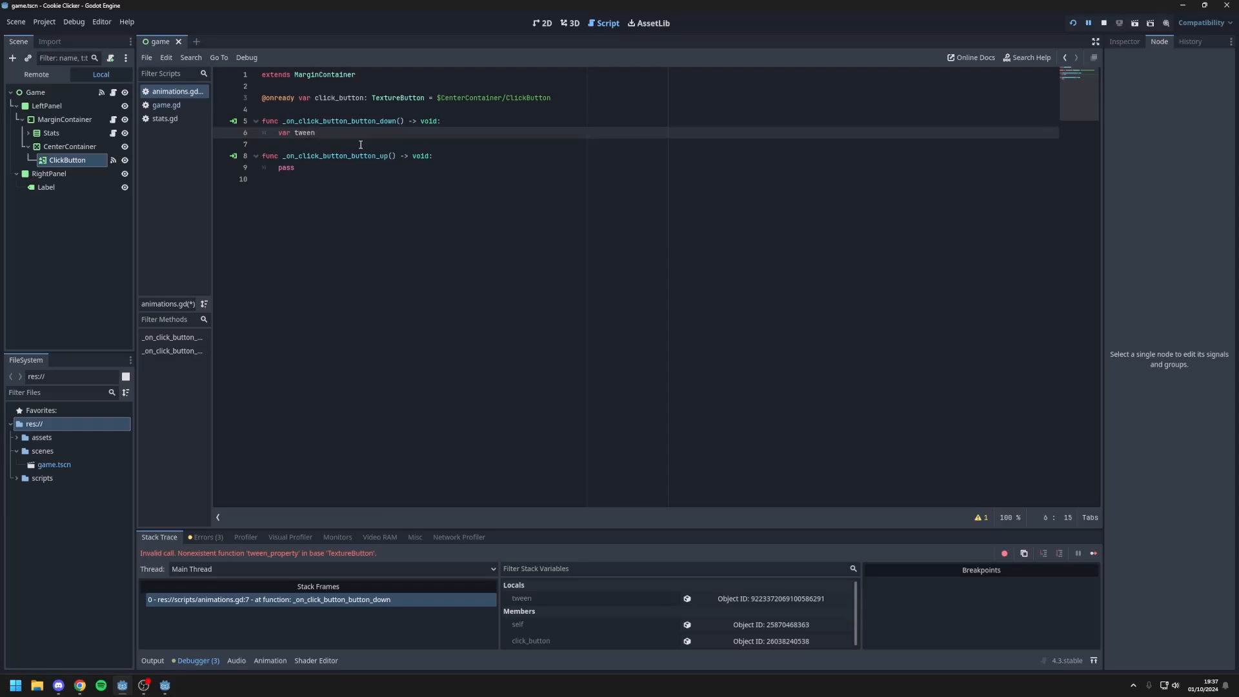
type(" = get_tree().create_tween(")
Step: Add a tween.tween_property call below the tween variable, targeting click_button and its "scale" property
key("Return")
type("tween.tween_")
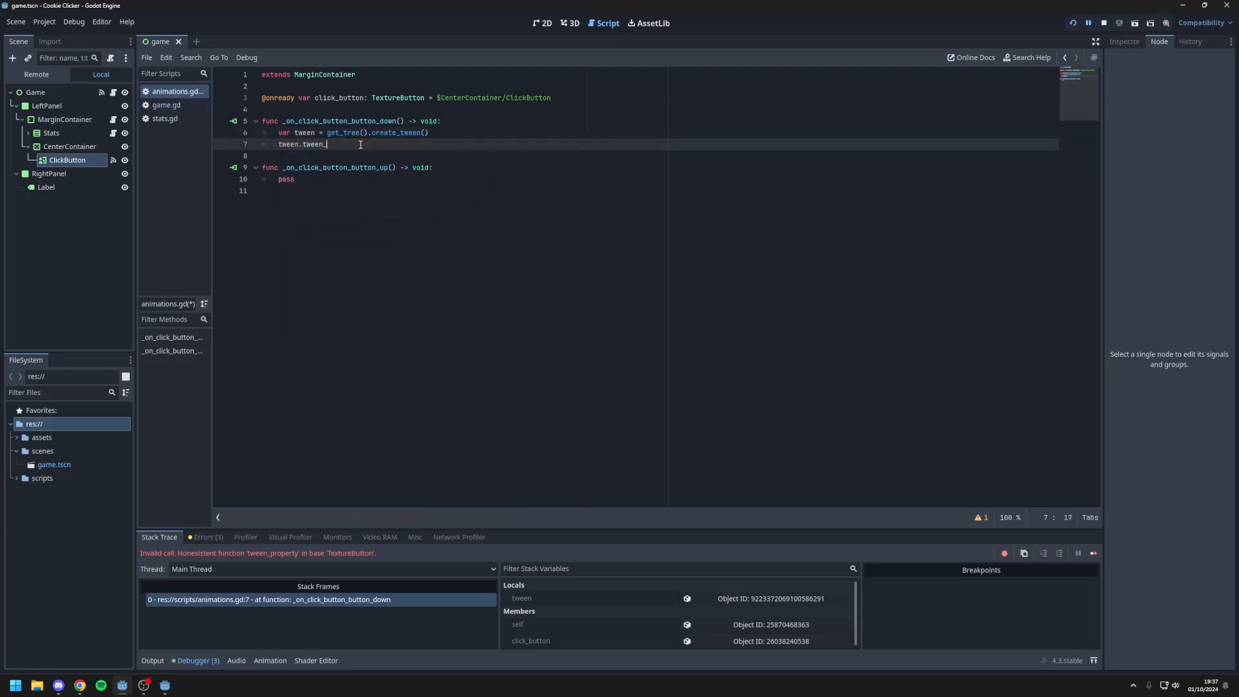
type("property(")
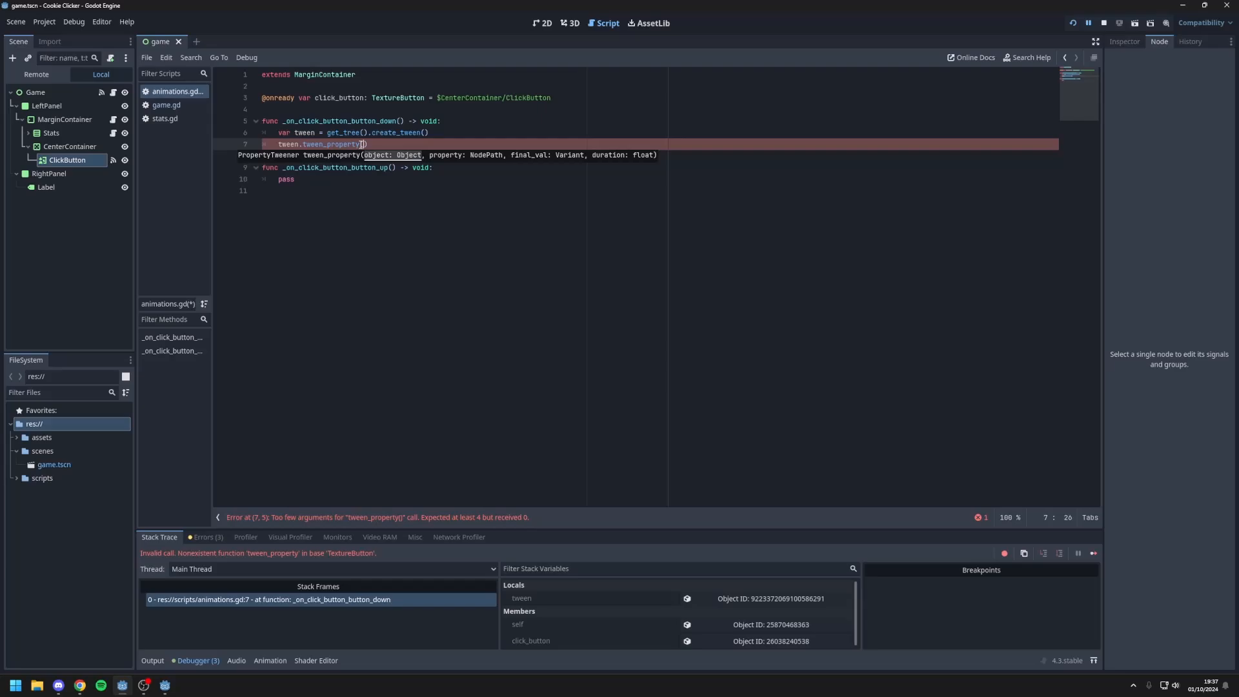
type("click_button")
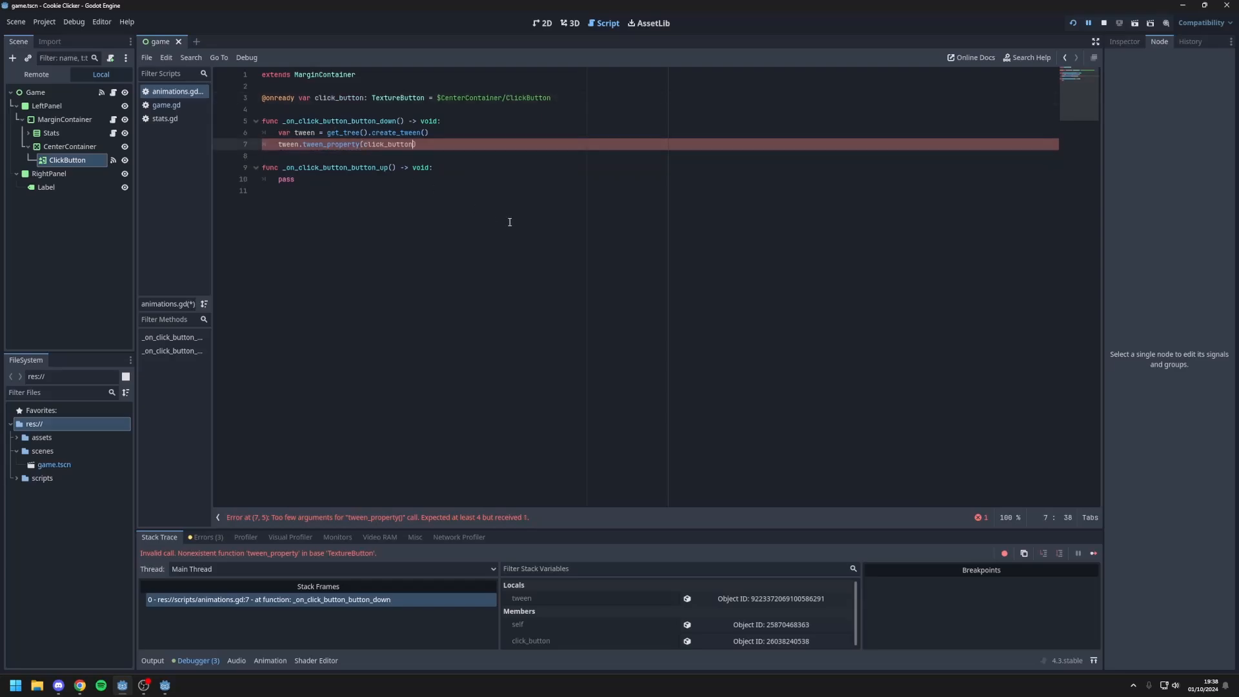
type(", \"")
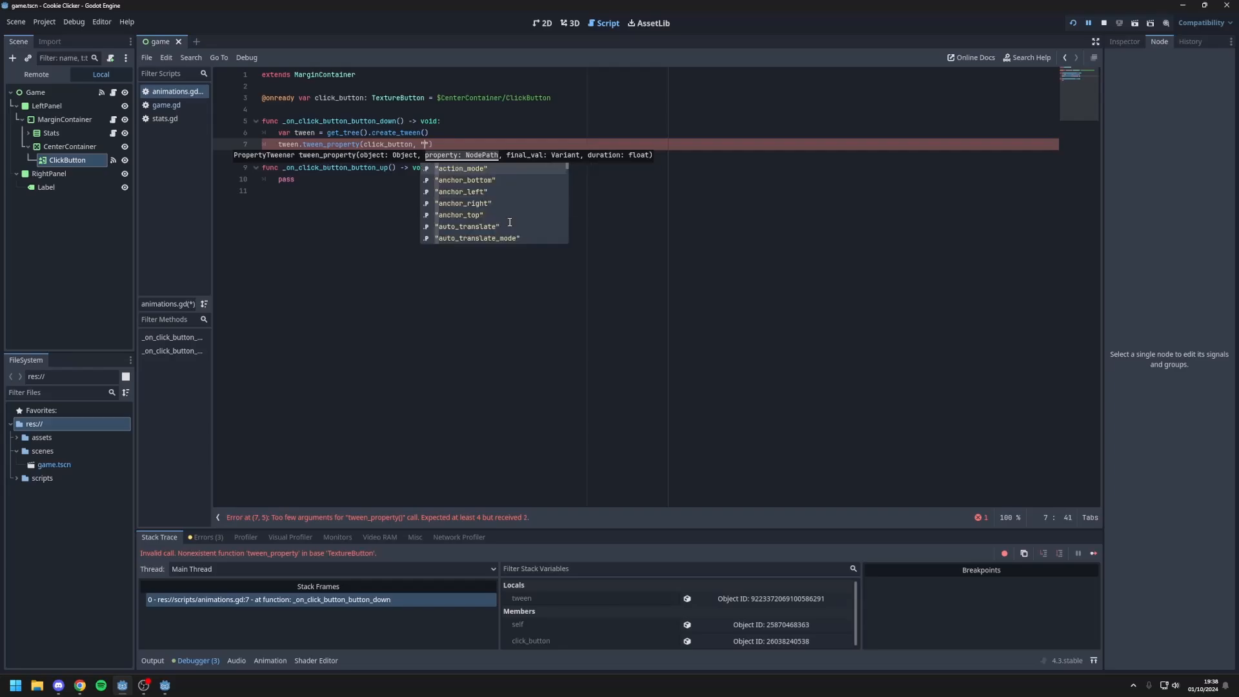
type("scale")
key("Return")
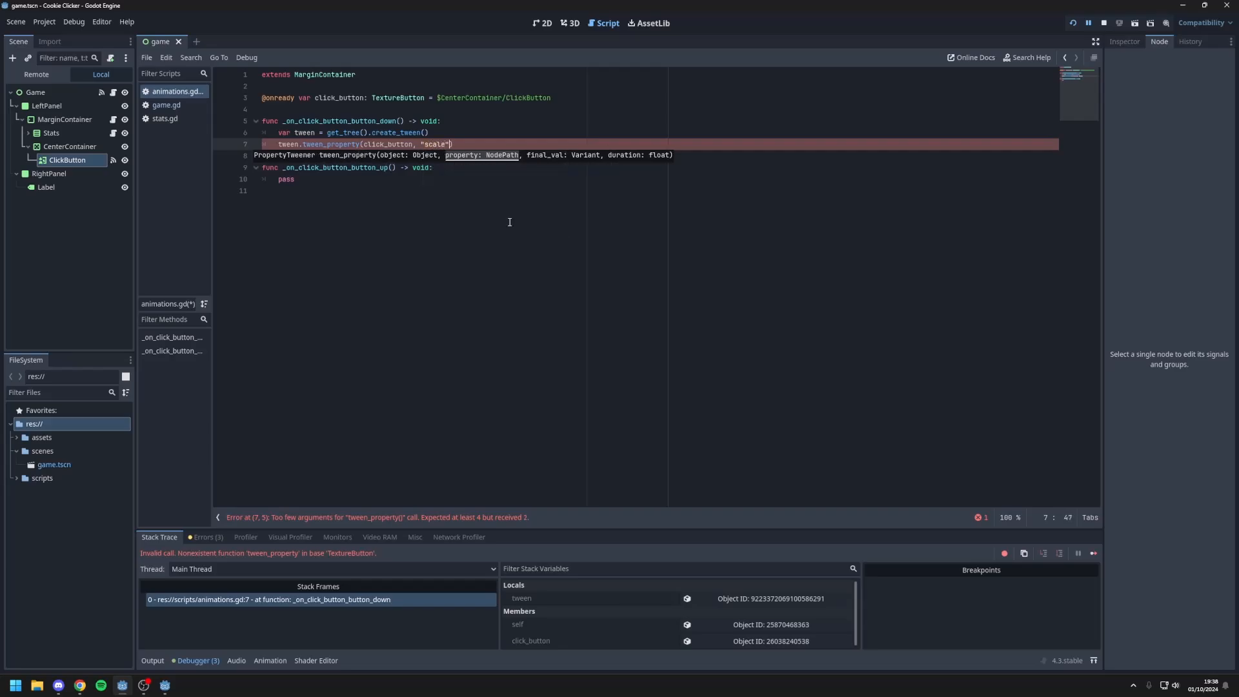
Step: Complete the tween_property call with the final value Vector2(.9, .9) and a duration of .1
type(", ")
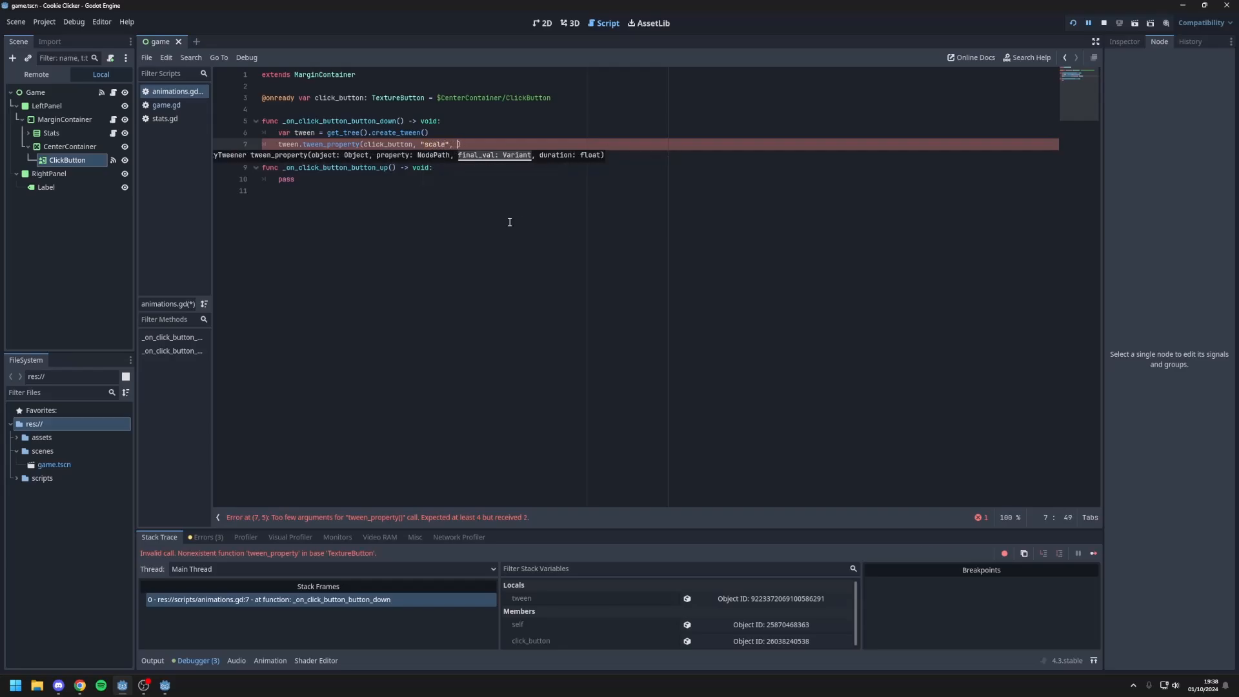
type("Vector2(")
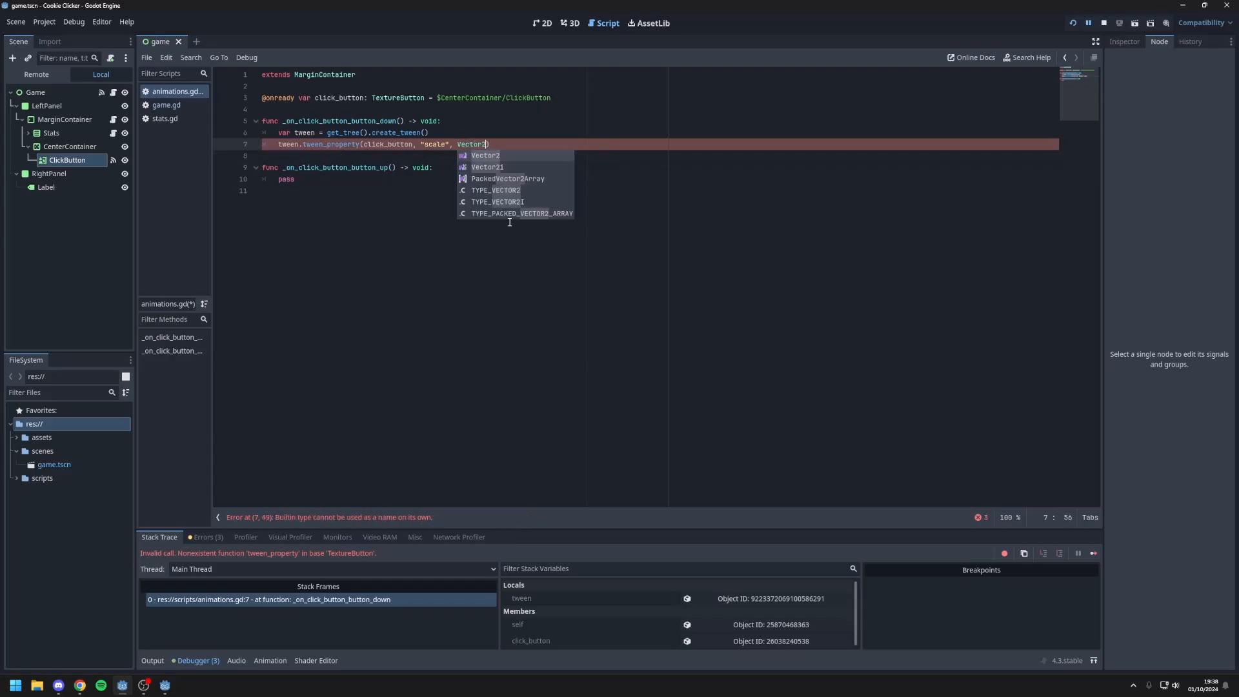
type(".9, .9")
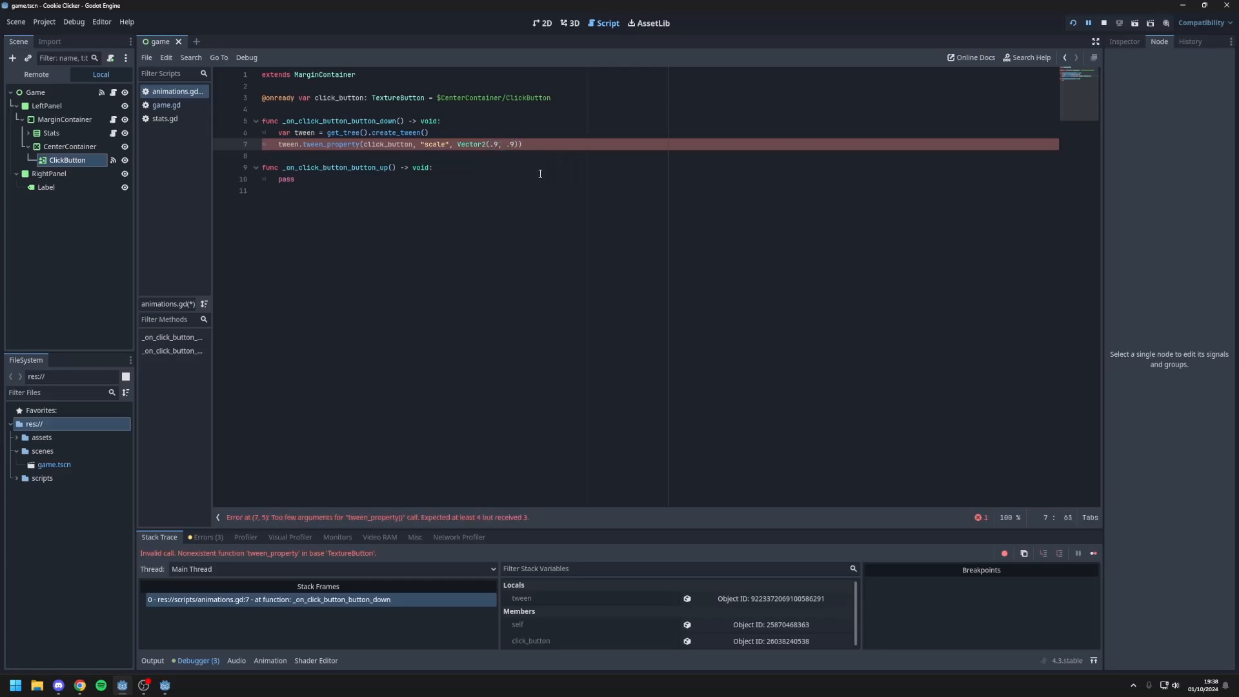
type("), ")
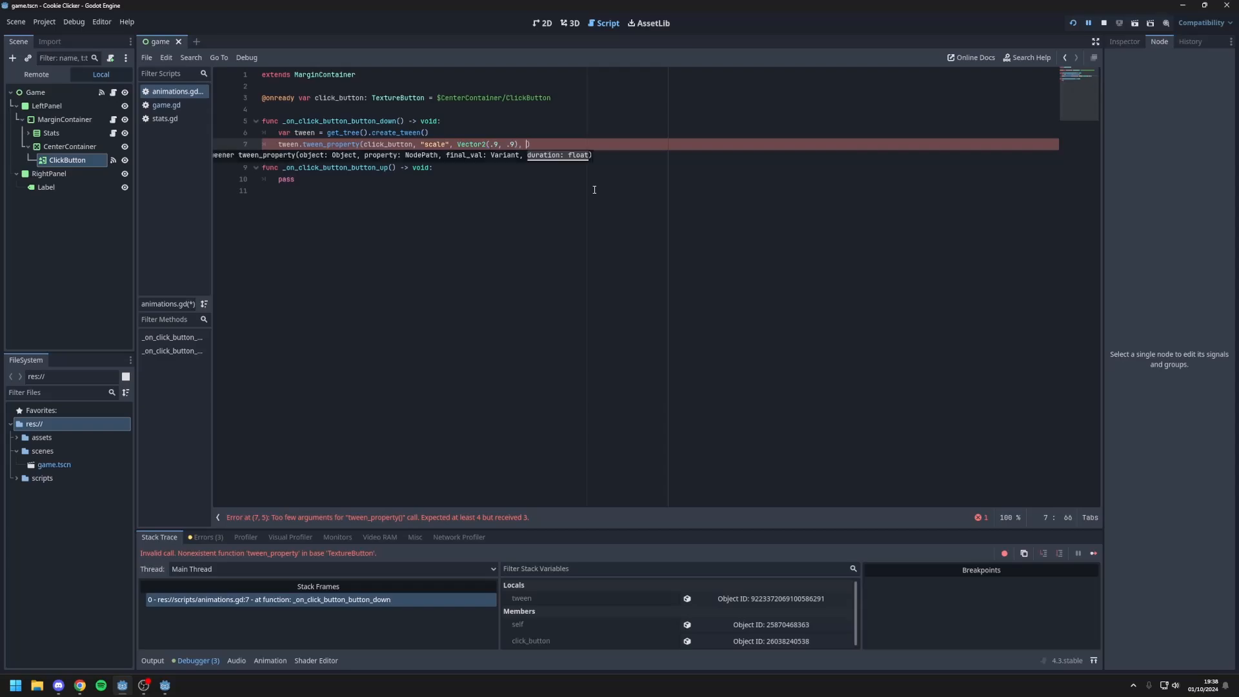
type(".1")
left_click(575, 191)
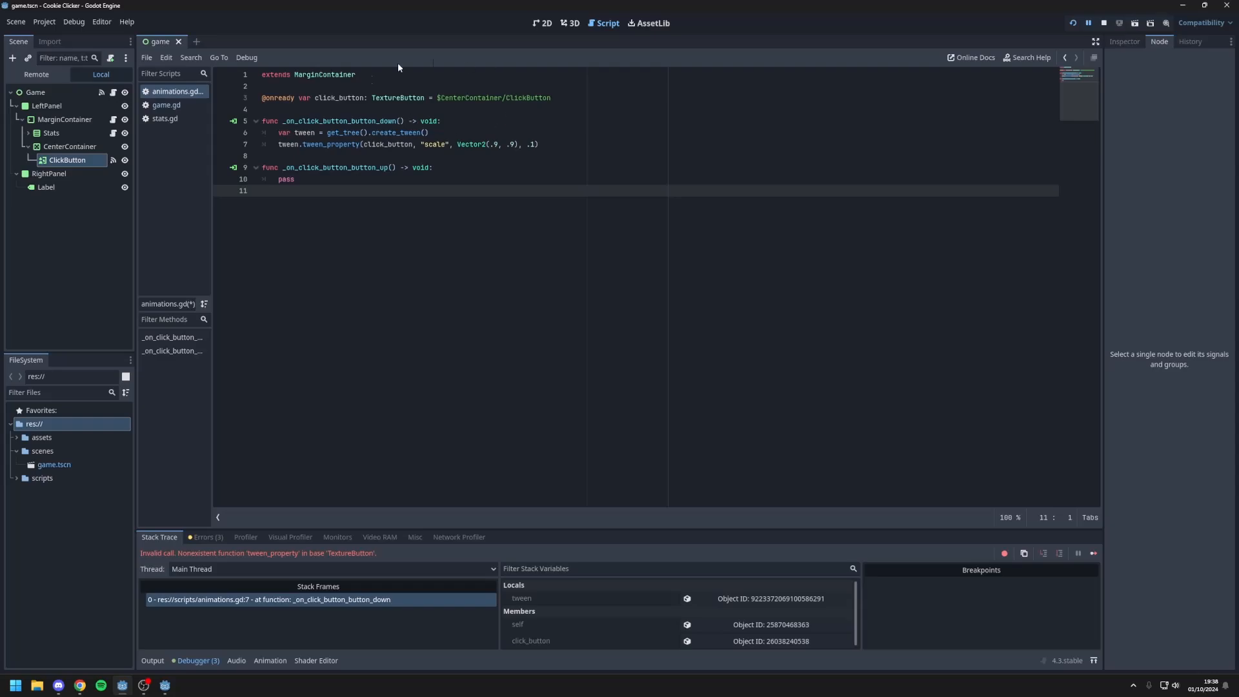
Step: Copy both tween lines from _on_click_button_button_down over pass in _on_click_button_button_up and remove the extra indent on its first line
left_click_drag(539, 144, 199, 139)
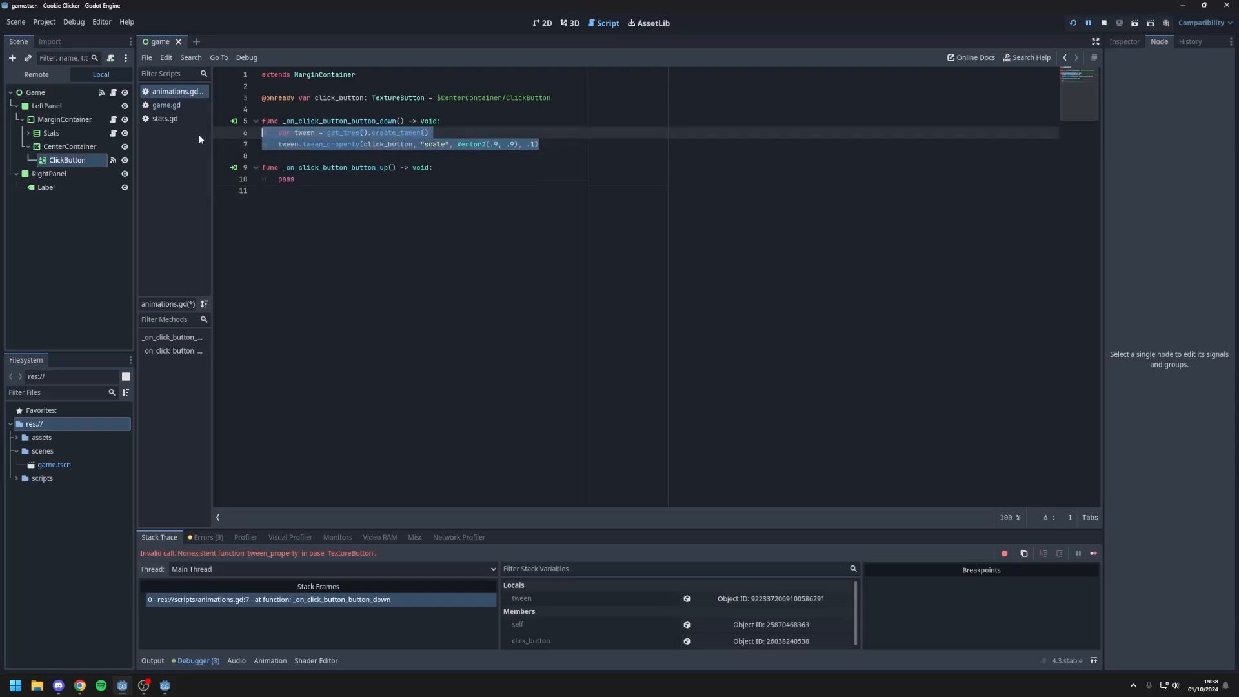
key("ctrl+c")
double_click(286, 178)
key("ctrl+v")
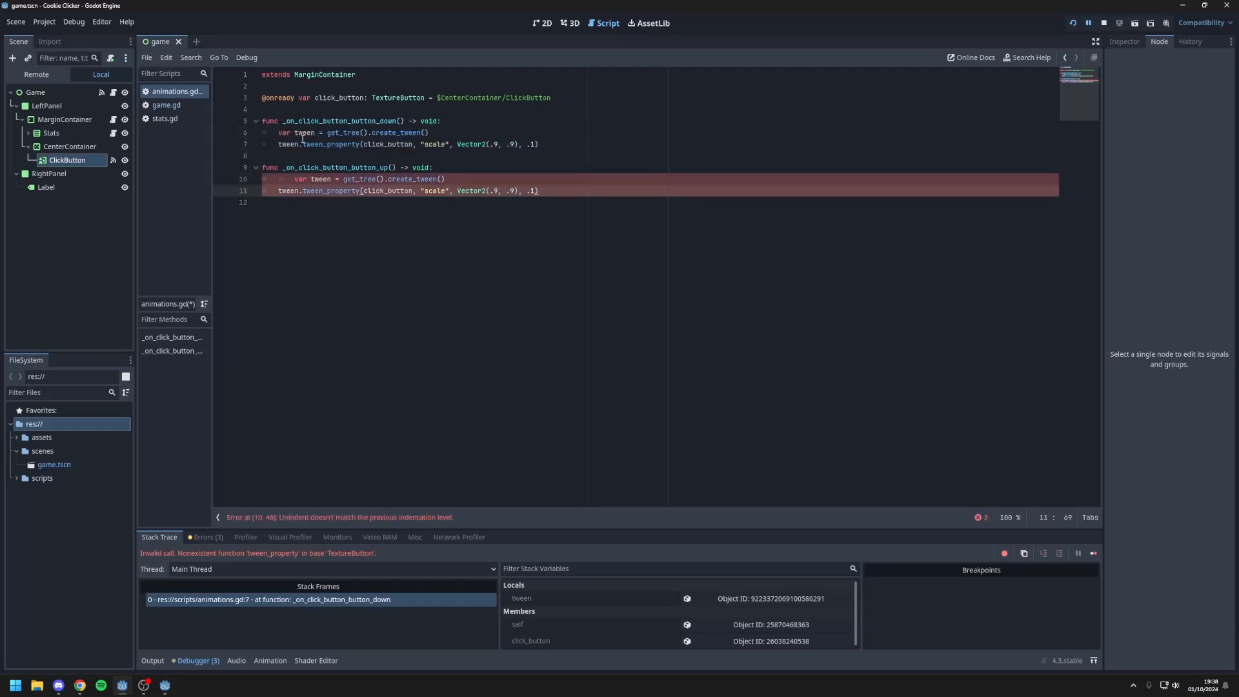
left_click(293, 180)
key("BackSpace")
Step: Change the final scale of the tween in _on_click_button_button_up to Vector2(1, 1)
left_click(494, 191)
type("1")
left_click_drag(511, 192, 503, 192)
type("1")
left_click(498, 239)
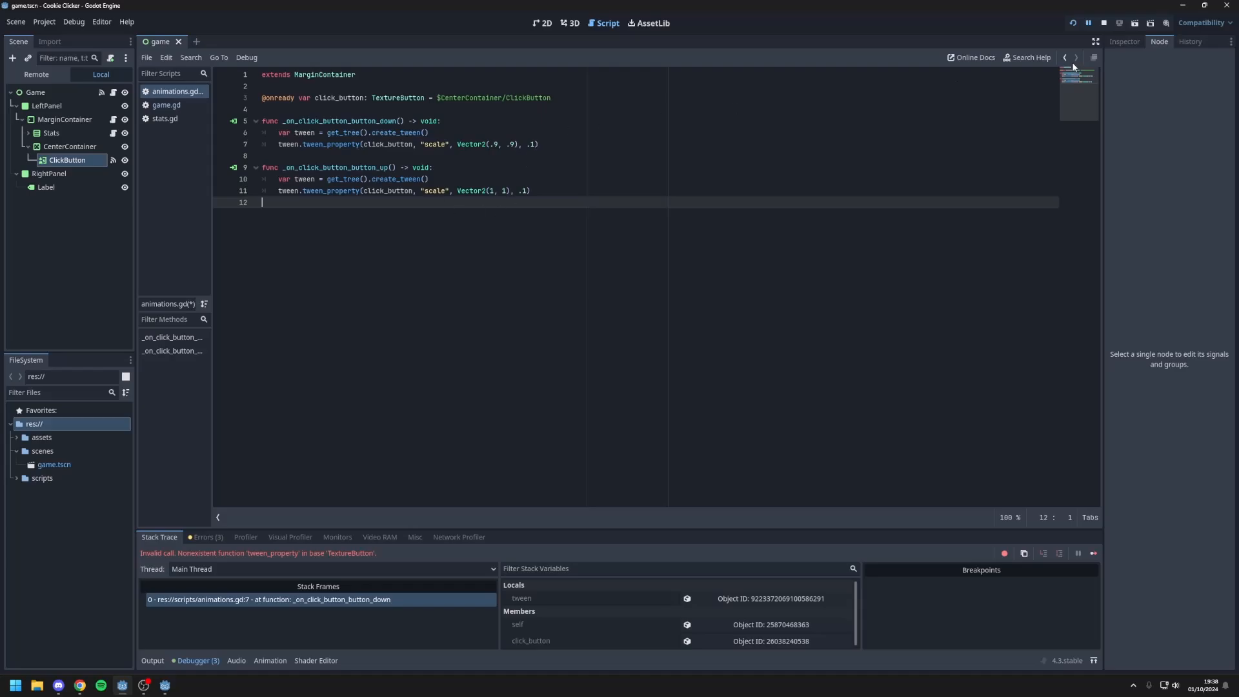
Step: Restart the project and activate the cookie button repeatedly to check its shrink and release animation
left_click(1073, 23)
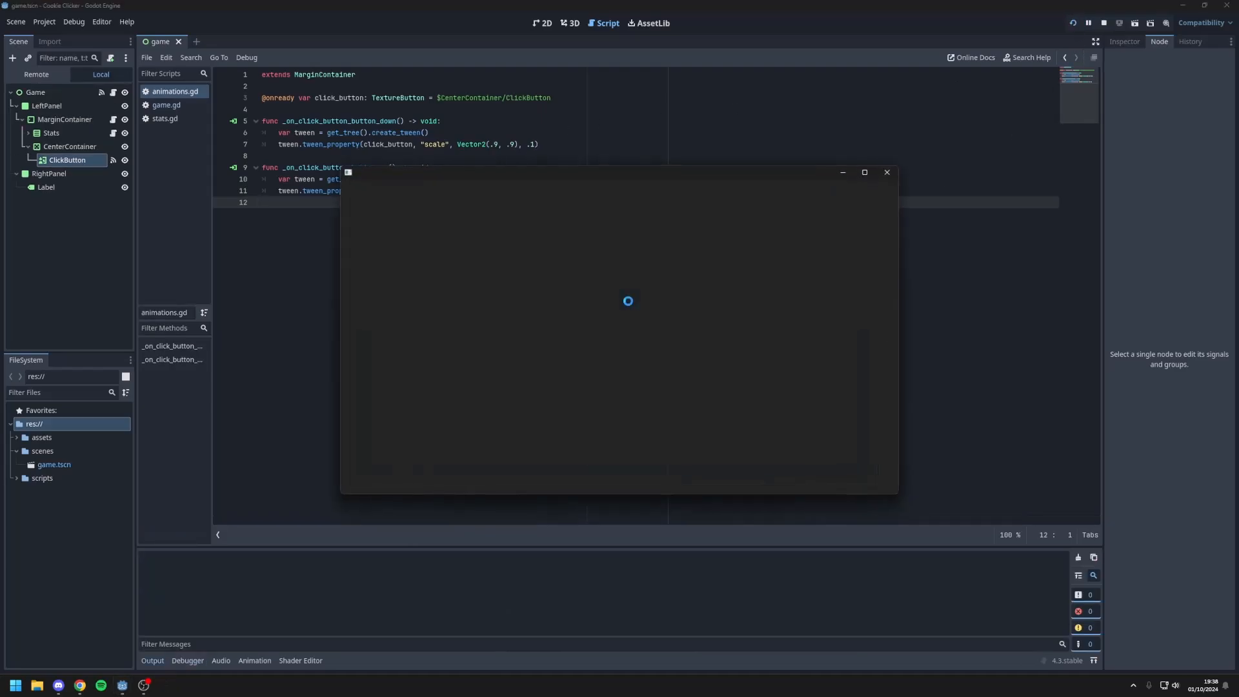
left_click(549, 339)
left_click(547, 339)
left_click(545, 340)
left_click(545, 340)
left_click(543, 342)
left_click(542, 342)
left_click(541, 343)
left_click(542, 343)
left_click(543, 343)
left_click(544, 343)
left_click(547, 343)
left_click(549, 344)
left_click(550, 344)
left_click(553, 345)
double_click(555, 345)
left_click(550, 344)
left_click(544, 342)
left_click(539, 342)
left_click(533, 340)
left_click(528, 340)
left_click(521, 337)
left_click(514, 336)
left_click(514, 336)
left_click(516, 337)
left_click(518, 337)
left_click(520, 337)
left_click(522, 339)
left_click(524, 338)
left_click(526, 339)
left_click(528, 340)
left_click(529, 340)
left_click(530, 338)
left_click(533, 335)
left_click(532, 335)
left_click(533, 336)
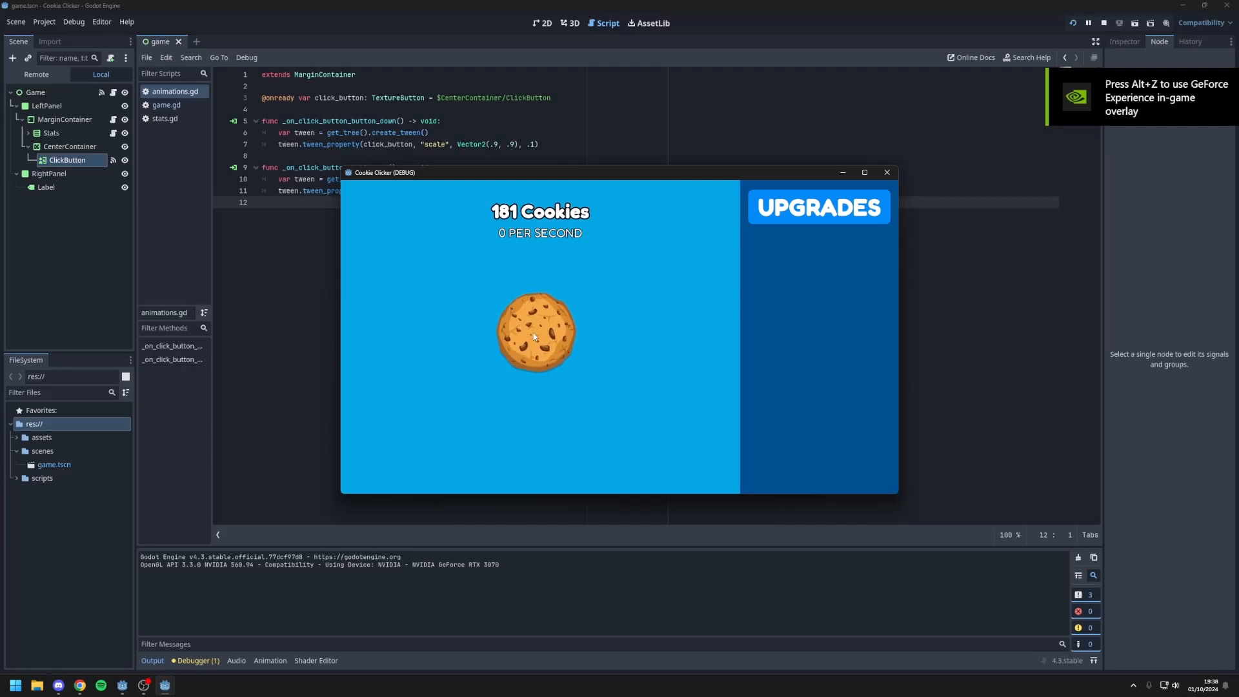
left_click(534, 336)
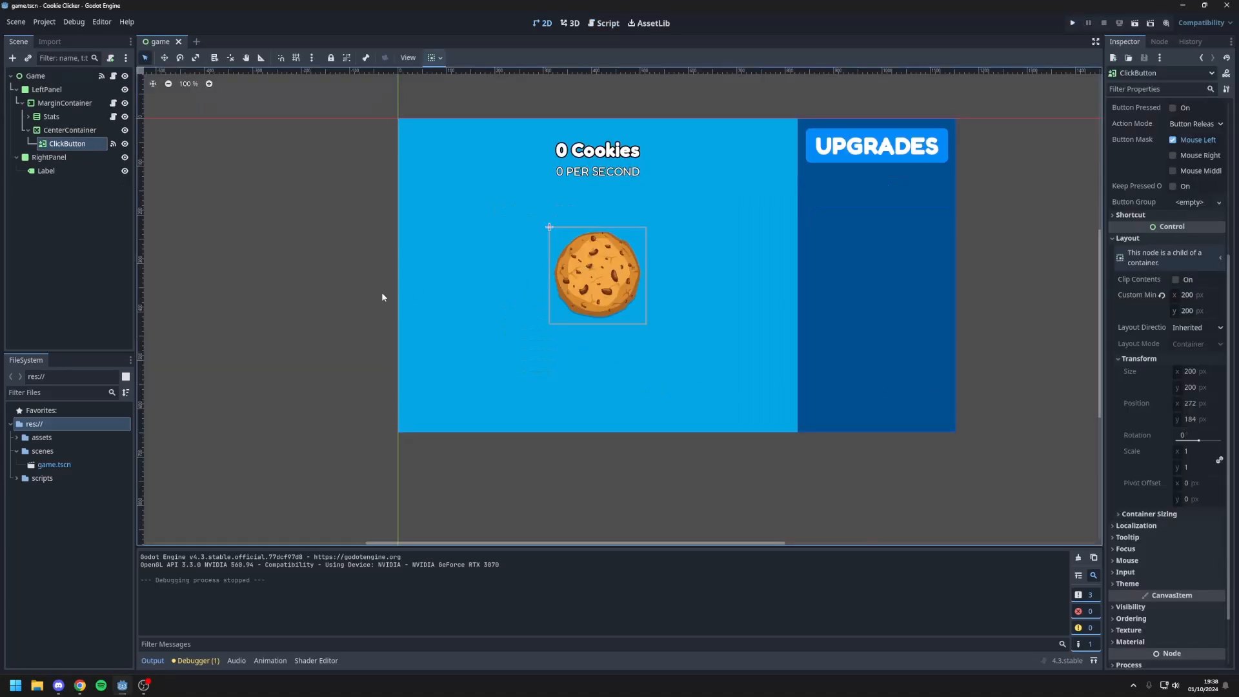
left_click(381, 297)
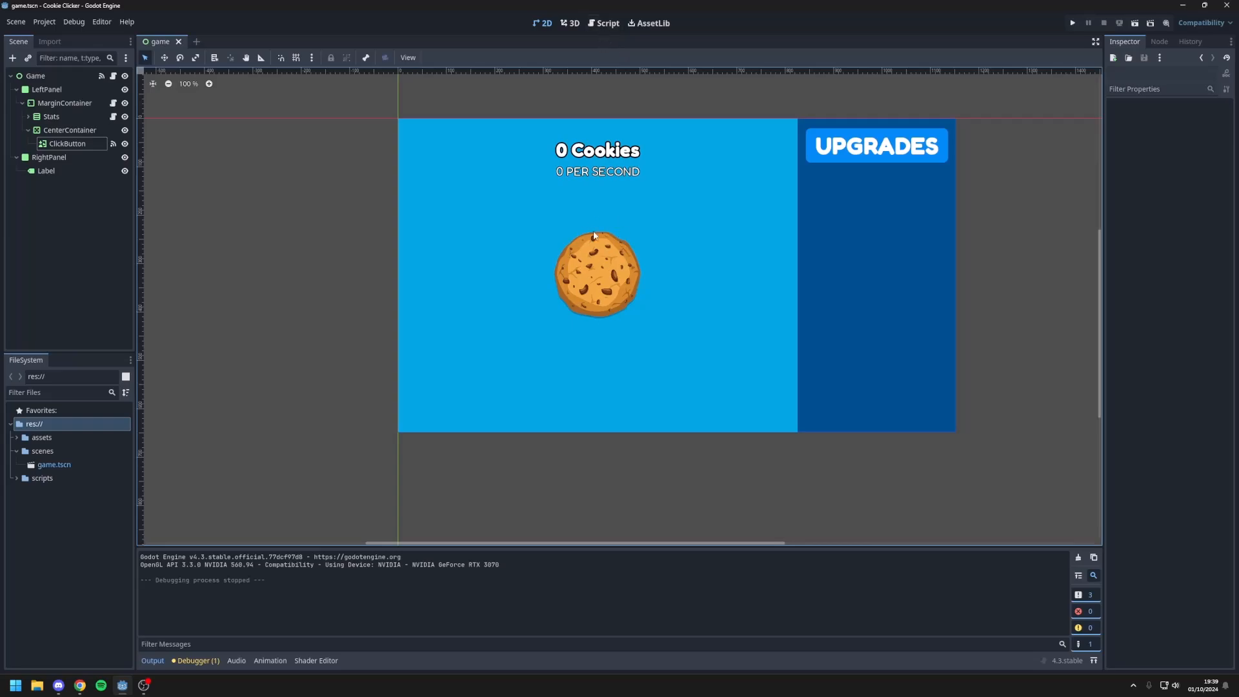
Step: Declare func _ready() -> void: in animations.gd between the click_button variable and the button handlers
left_click(600, 23)
left_click(280, 109)
key("Return")
key("Return")
key("Up")
type("func ")
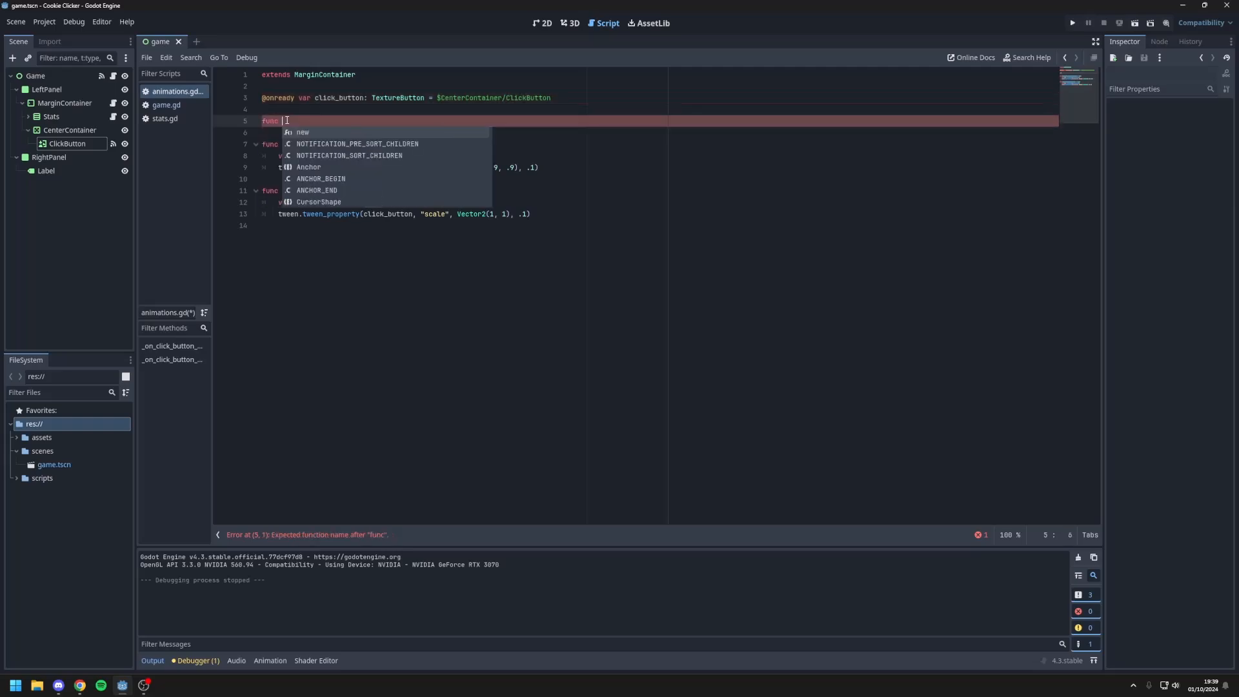
type("_ready() -> void:")
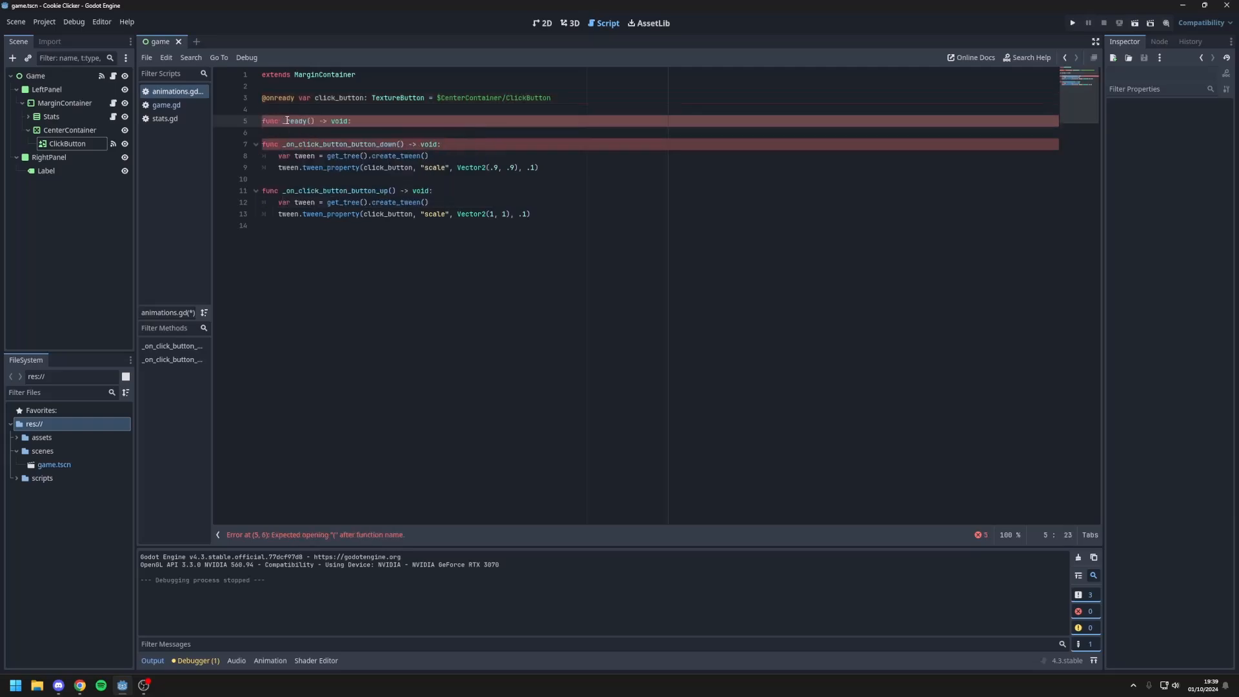
key("Return")
key("Return")
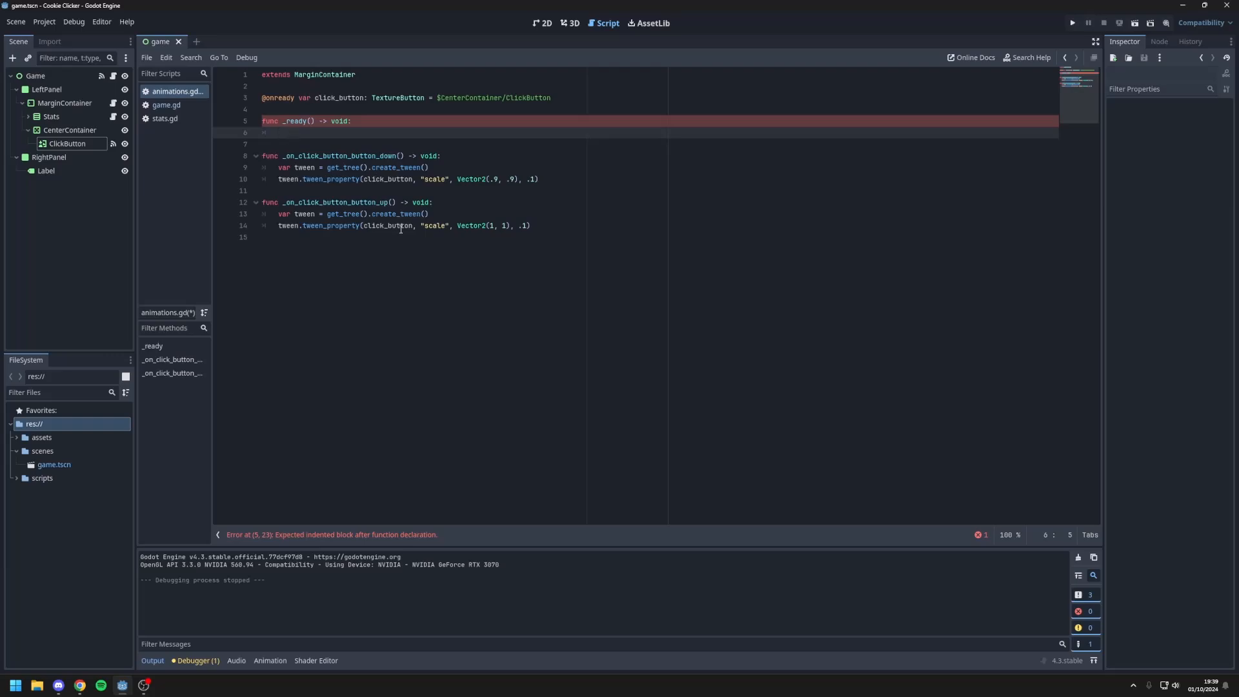
Step: Fill the _ready() body with click_button.pivot_offset = click_button.size / 2
type("click_button.,")
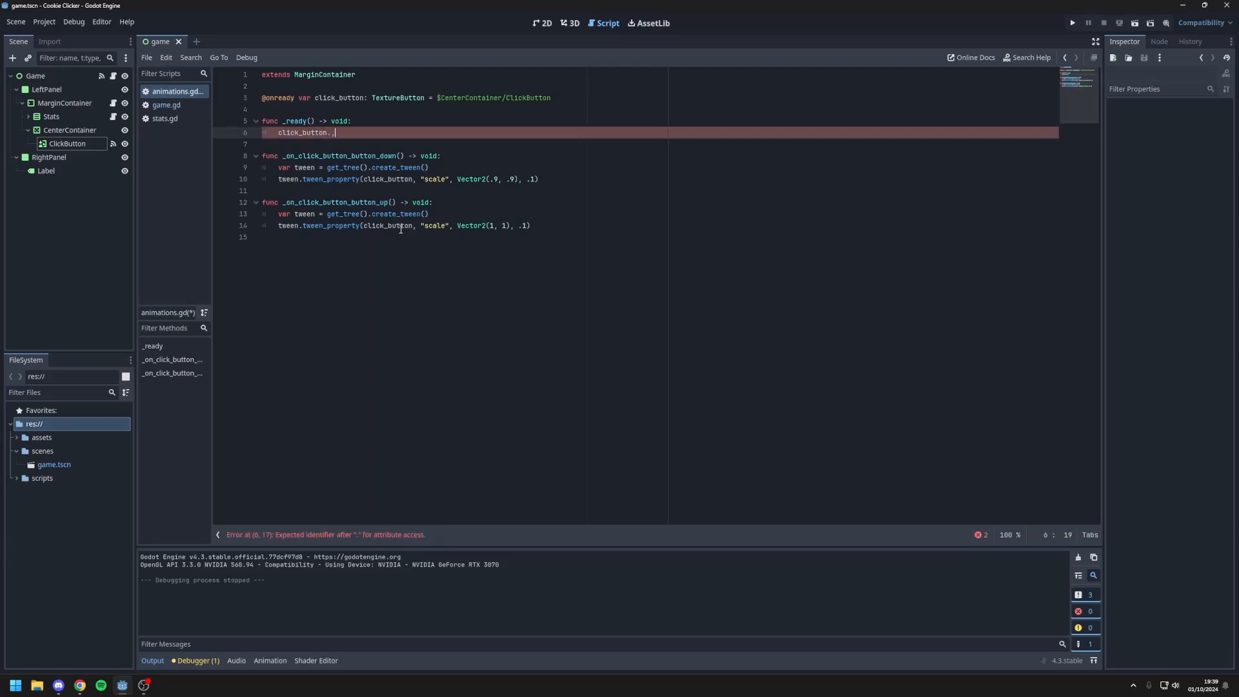
key("BackSpace")
type("piv")
key("Return")
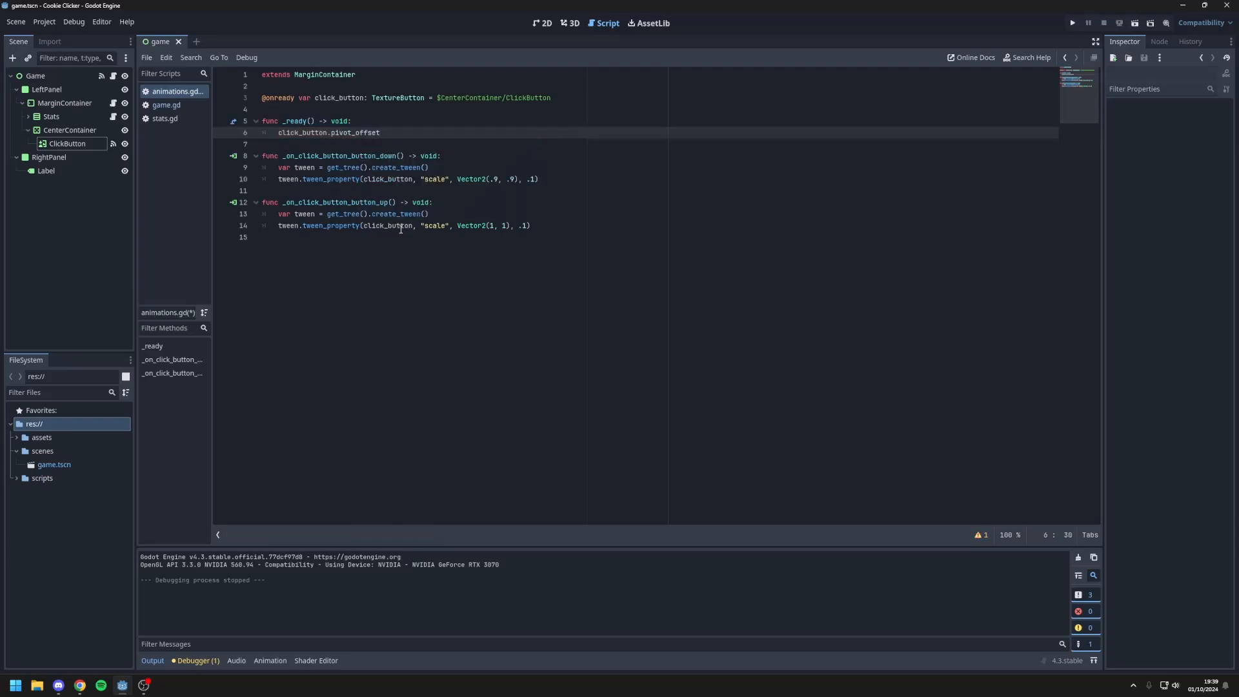
type("= cli")
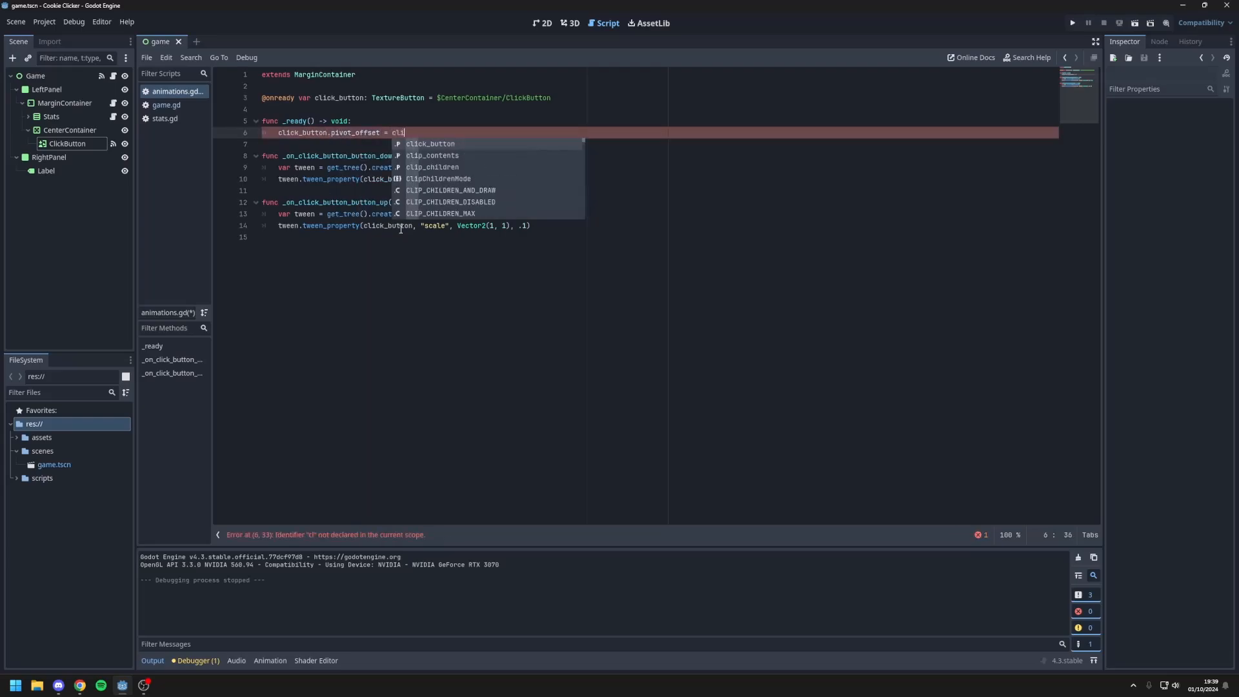
type("ck_button.size / 2")
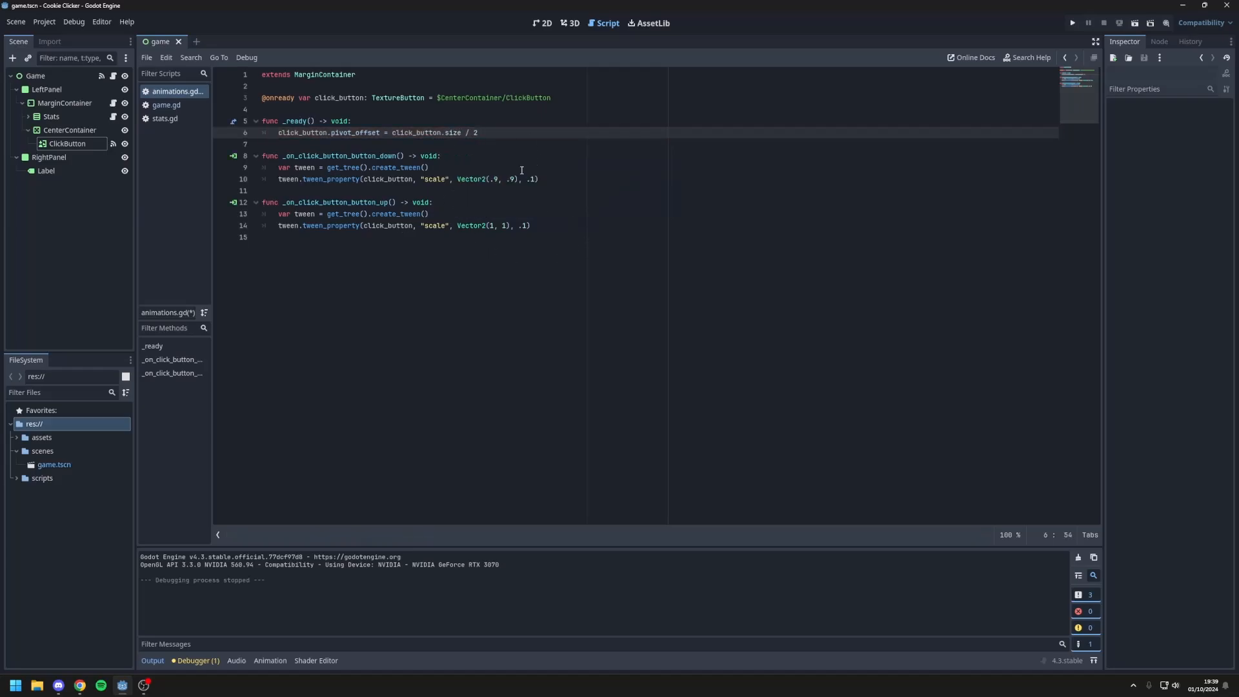
left_click(541, 179)
Step: Run the project and activate the cookie repeatedly to check that it scales around its centre
key("F5")
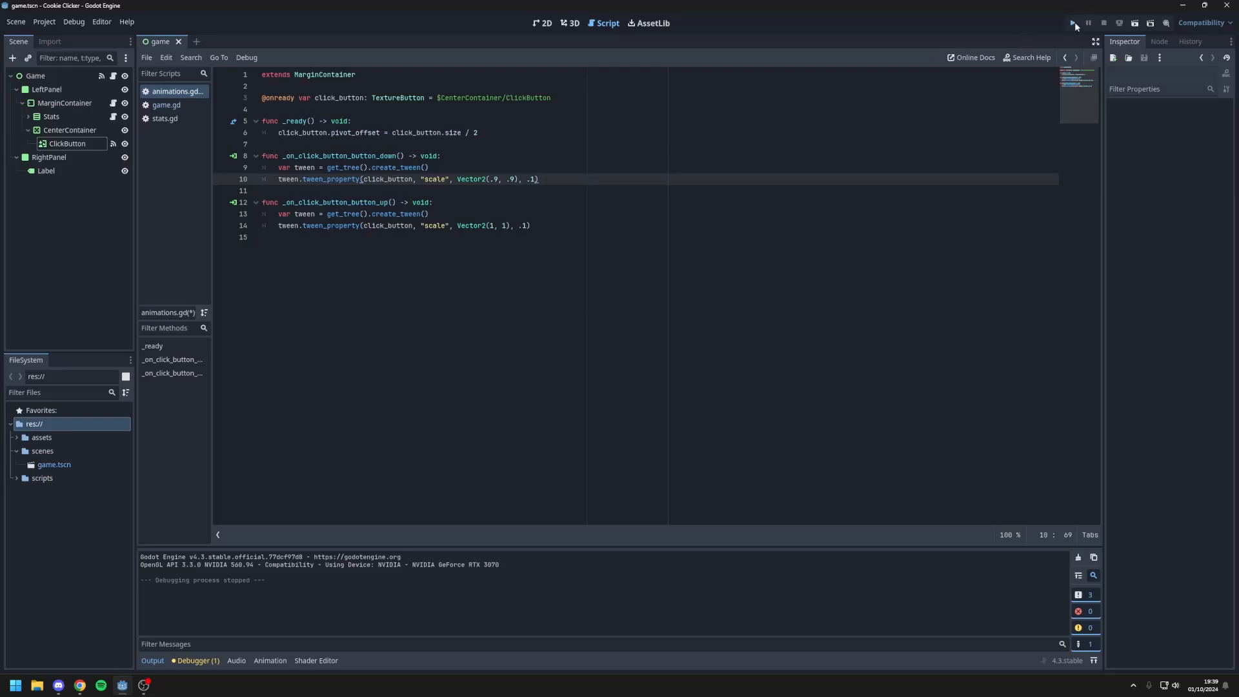
left_click(547, 340)
left_click(546, 340)
double_click(539, 343)
triple_click(537, 343)
double_click(538, 344)
triple_click(537, 344)
triple_click(537, 343)
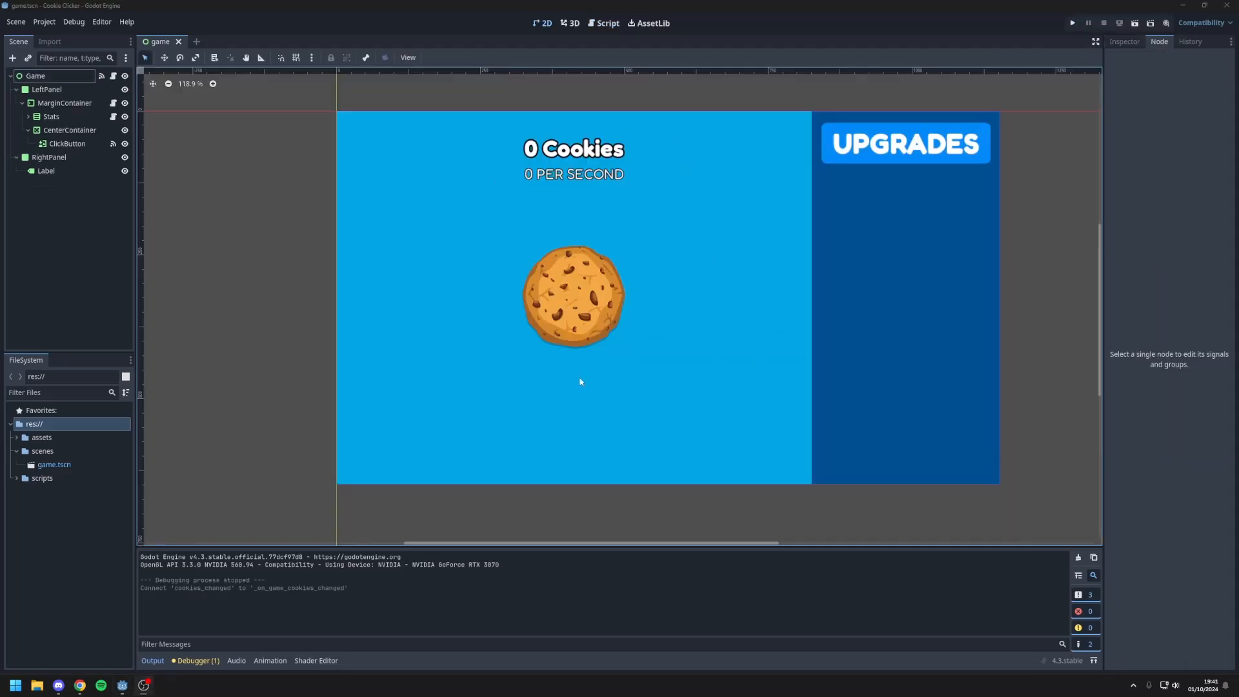
Step: Add a TextureRect node as a child of LeftPanel in the game scene
middle_click_drag(620, 261, 604, 282)
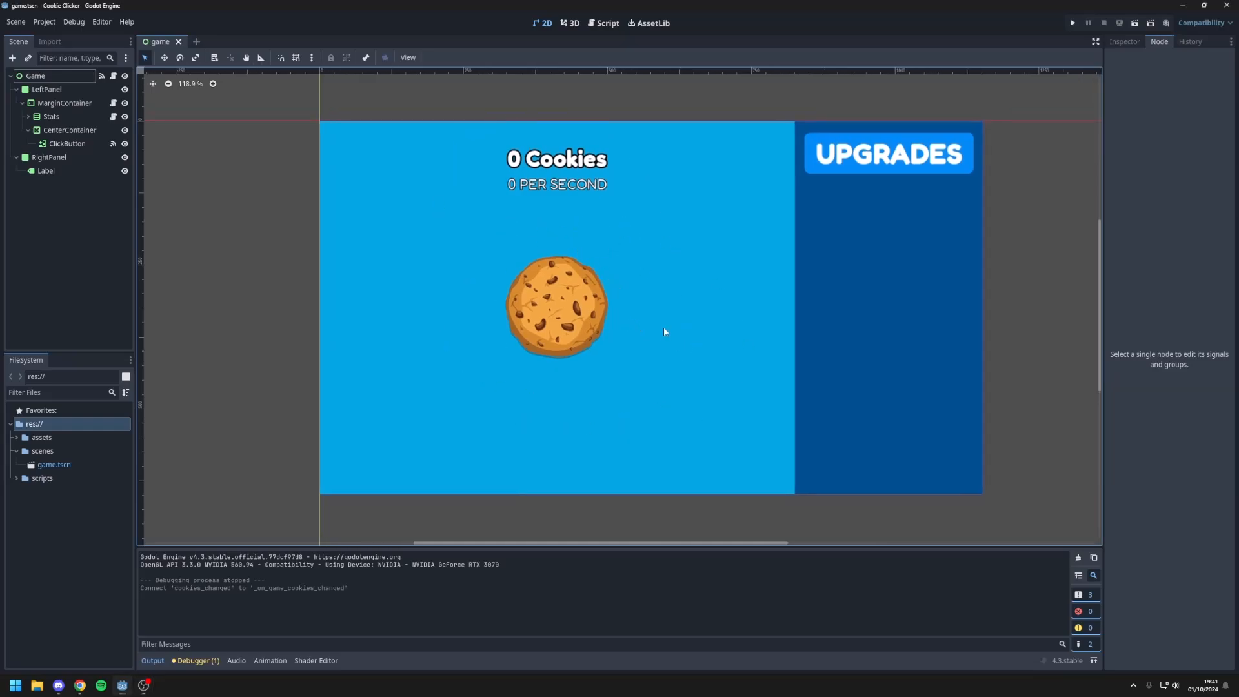
middle_click_drag(528, 354, 554, 331)
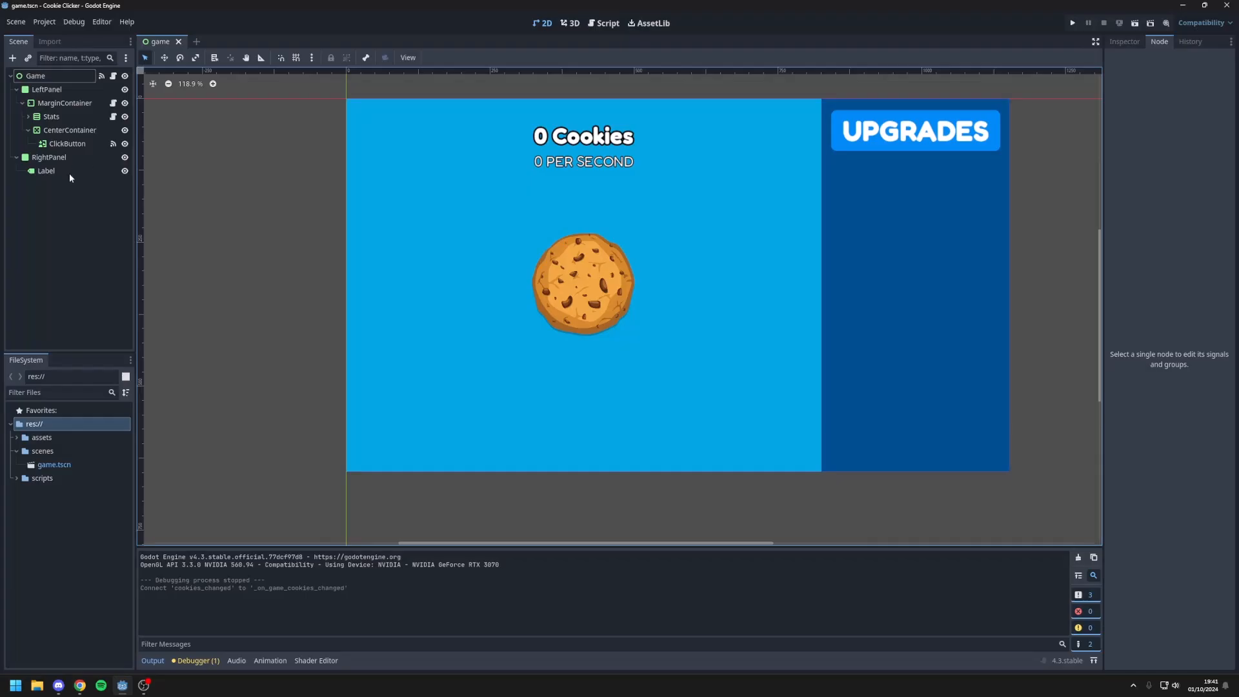
left_click(42, 104)
left_click(47, 89)
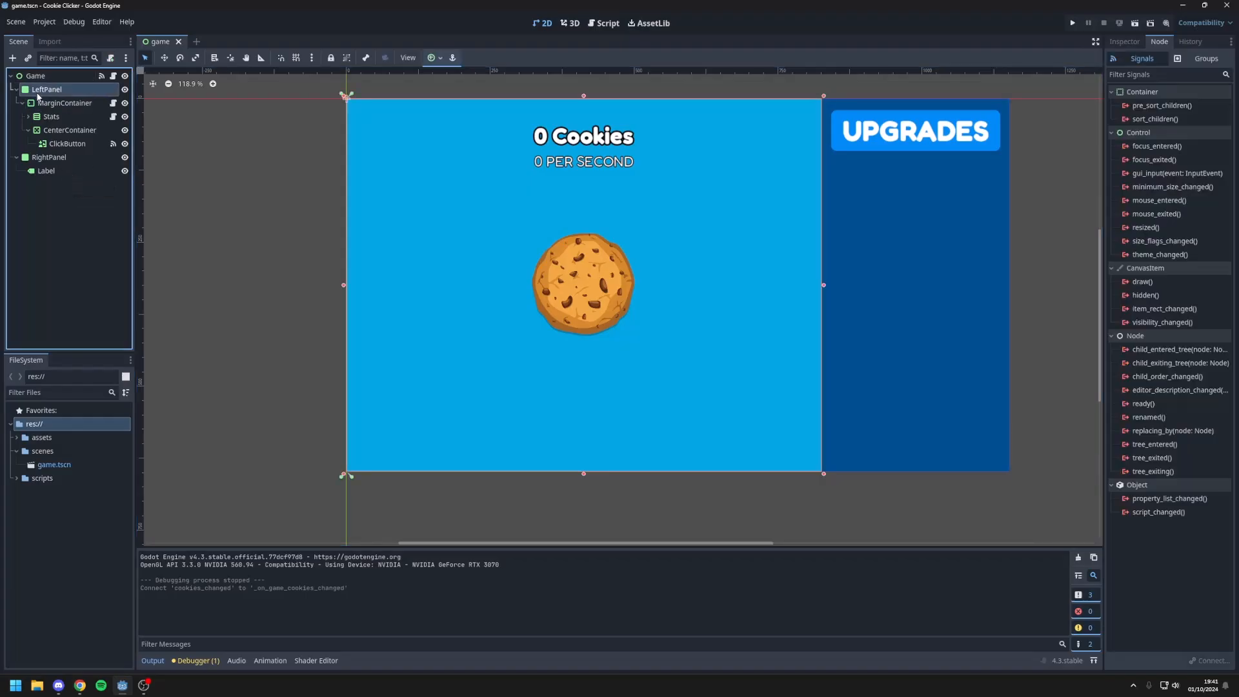
right_click(47, 90)
left_click(81, 118)
type("texturerec")
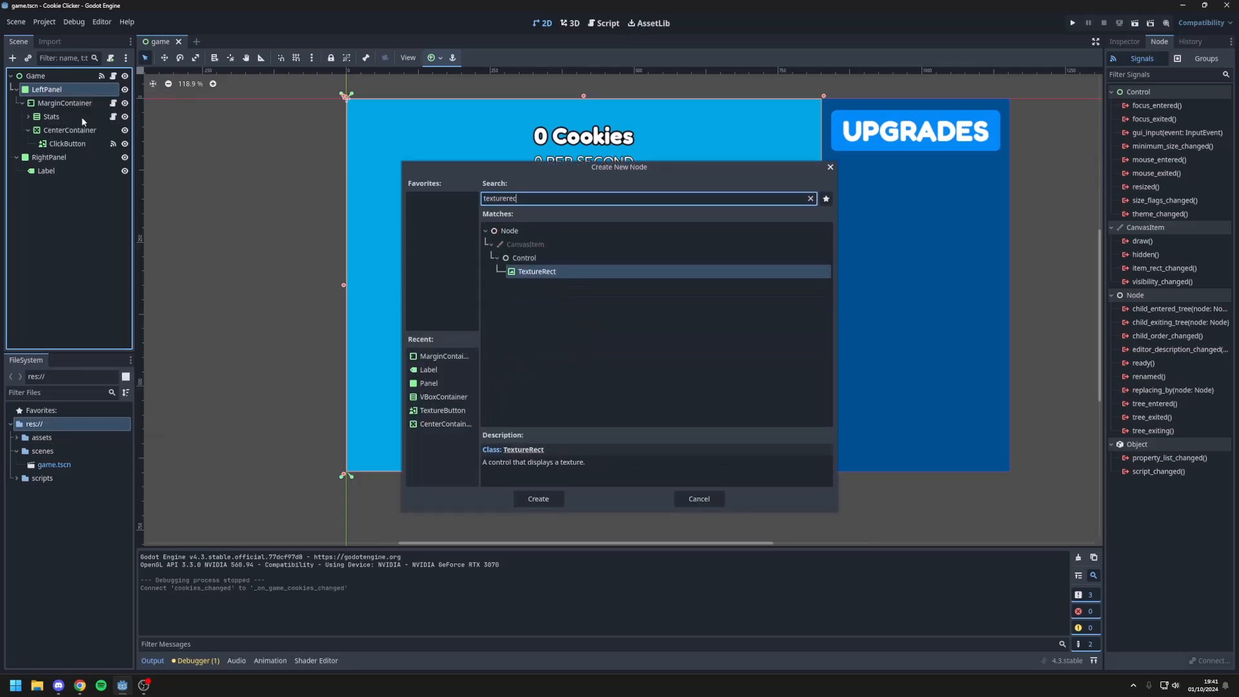
double_click(548, 268)
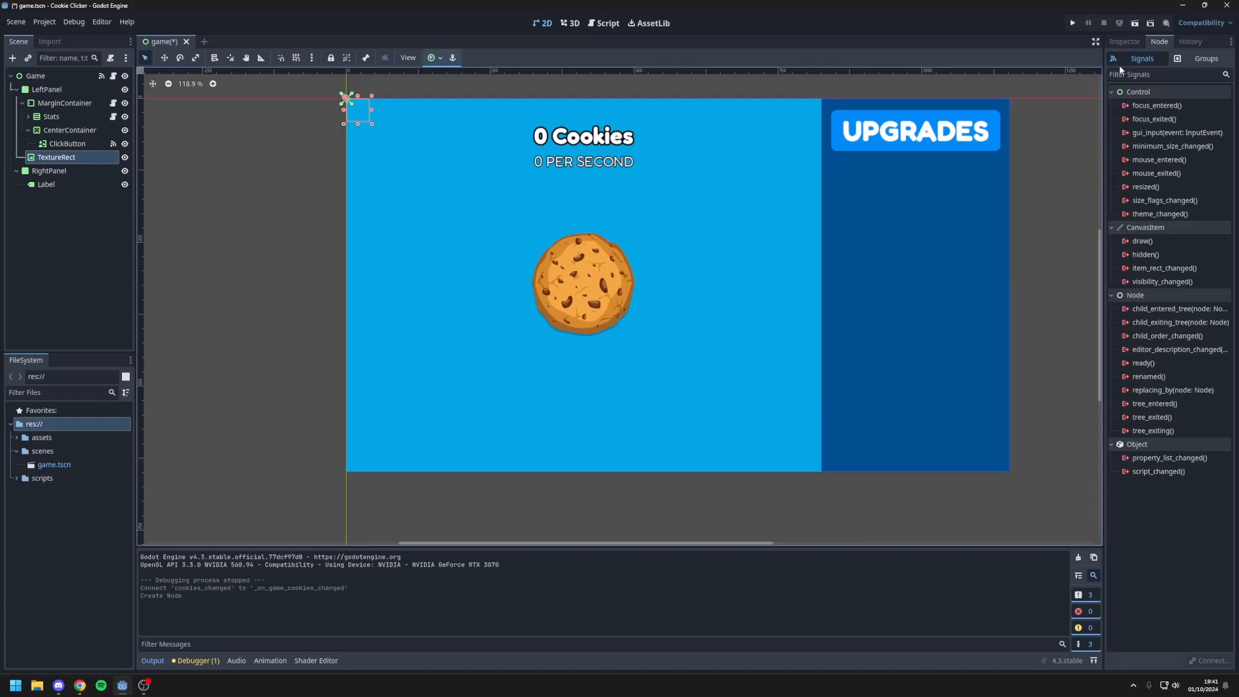
Step: Set the TextureRect's expand mode to Ignore Size
left_click(1124, 42)
left_click(1197, 136)
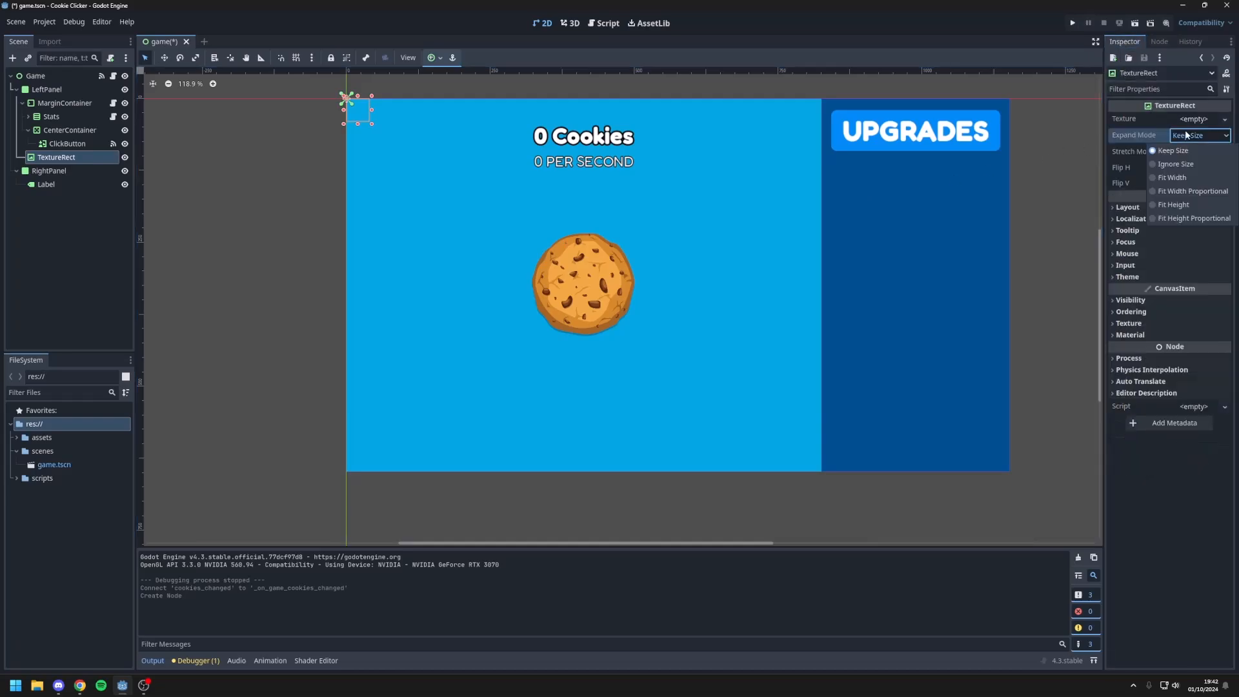
left_click(1189, 153)
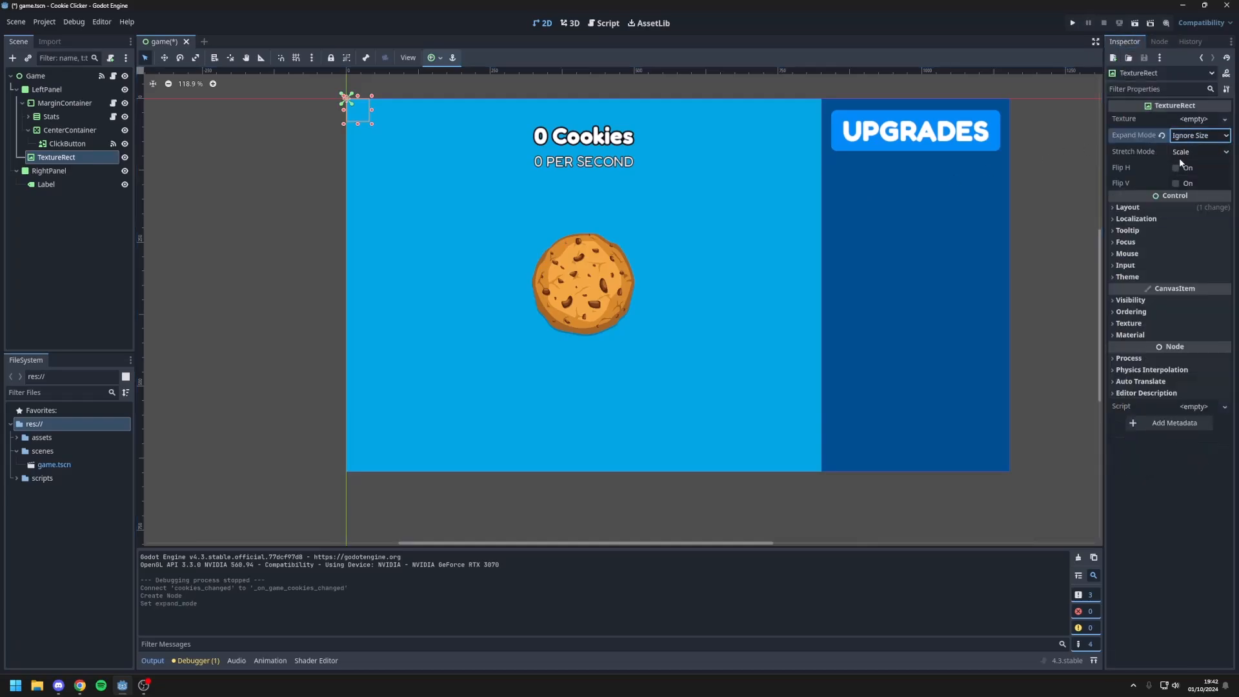
Step: Set the TextureRect's layout mode to Anchors with the Full Rect anchors preset
left_click(1155, 207)
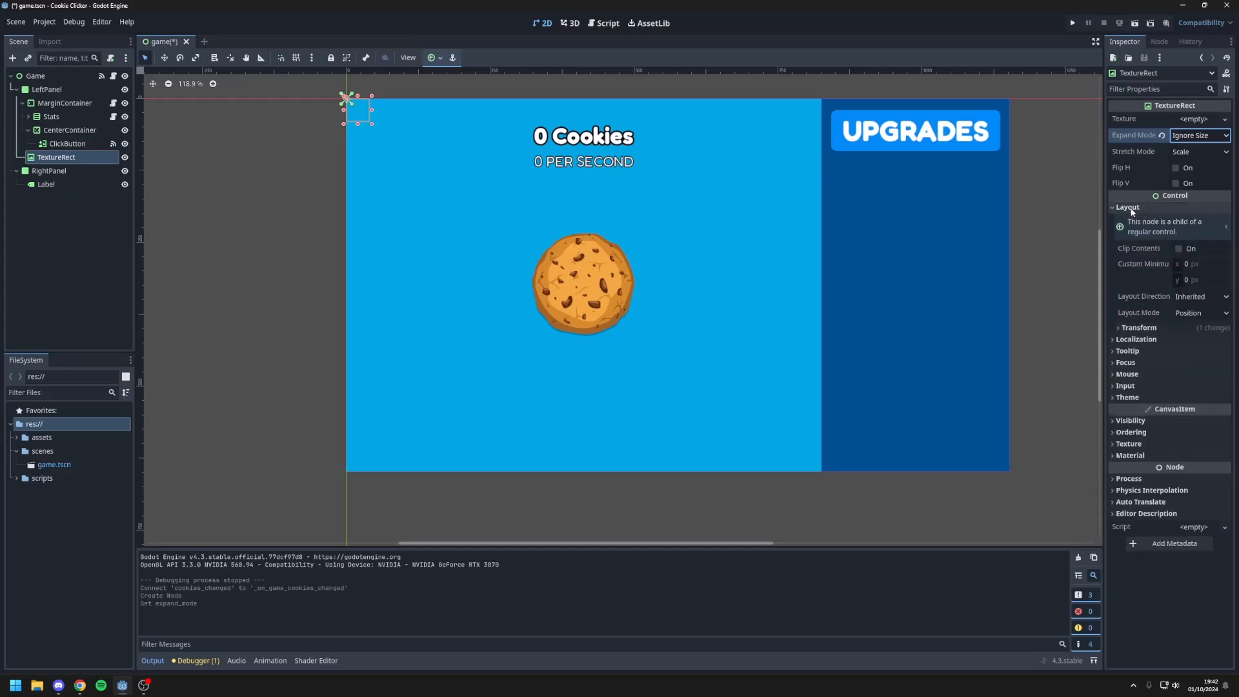
left_click(1200, 313)
left_click(1195, 342)
left_click(1196, 330)
left_click(1190, 363)
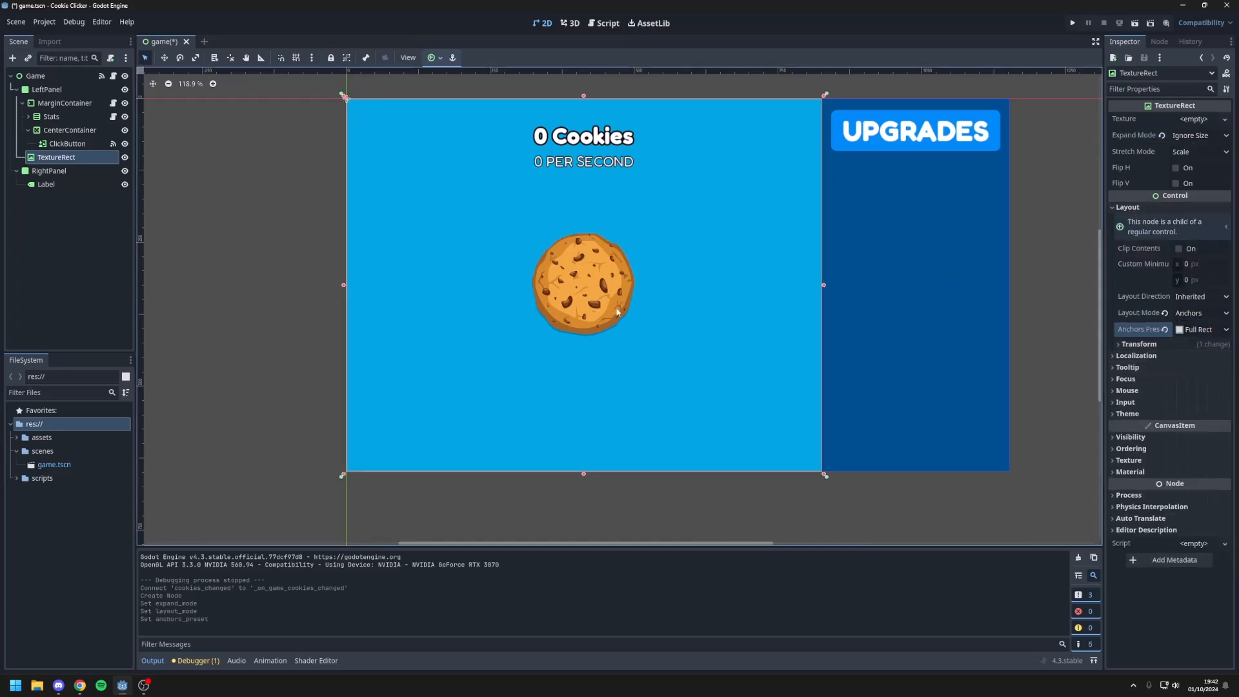
Step: Load assets/img/sunburst.png as the TextureRect's texture
left_click(1194, 119)
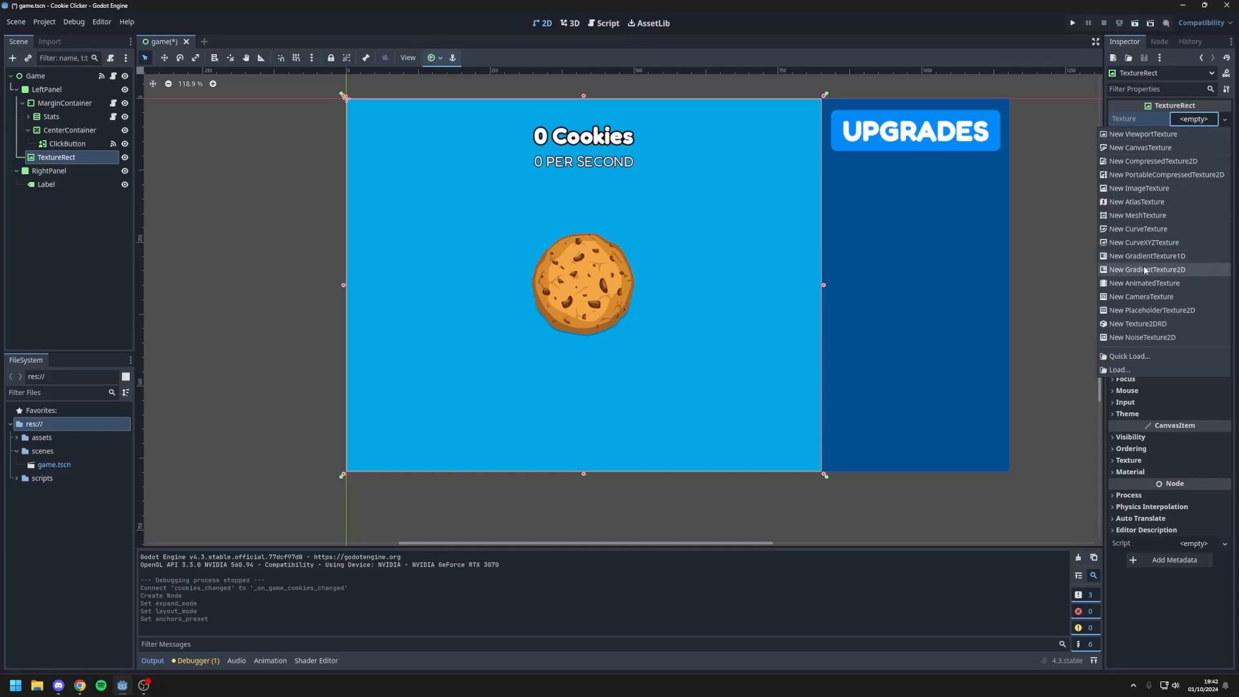
left_click(1129, 356)
left_click(568, 309)
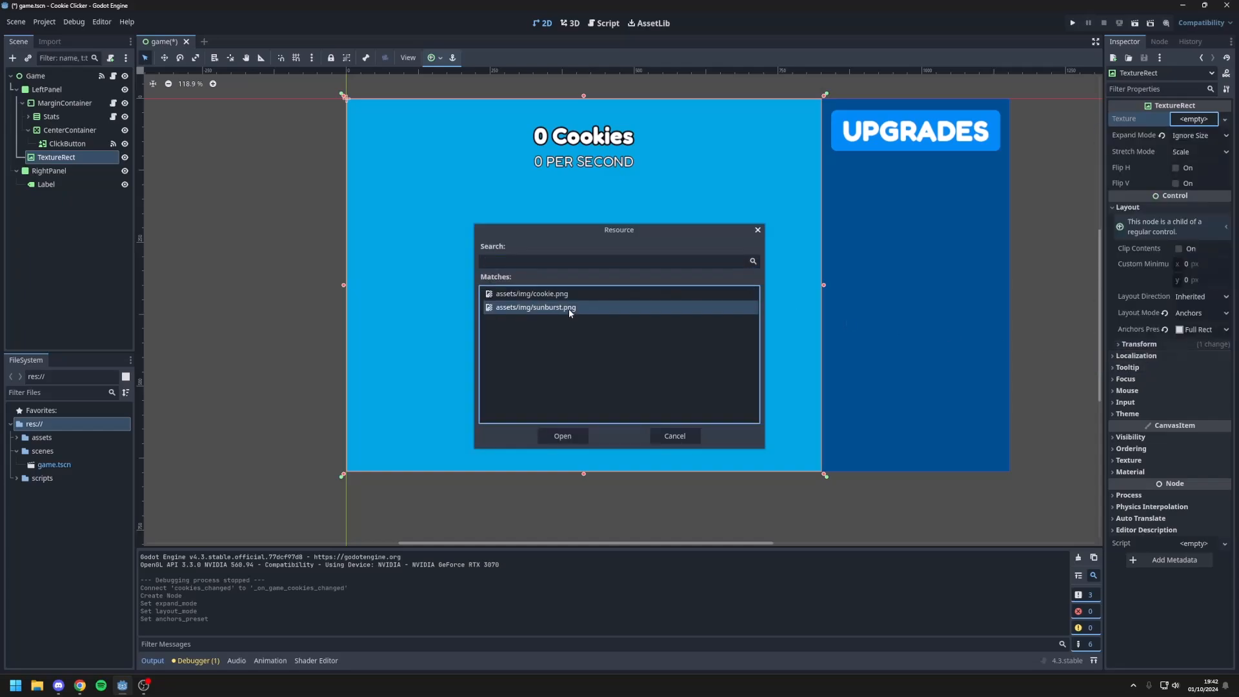
double_click(568, 309)
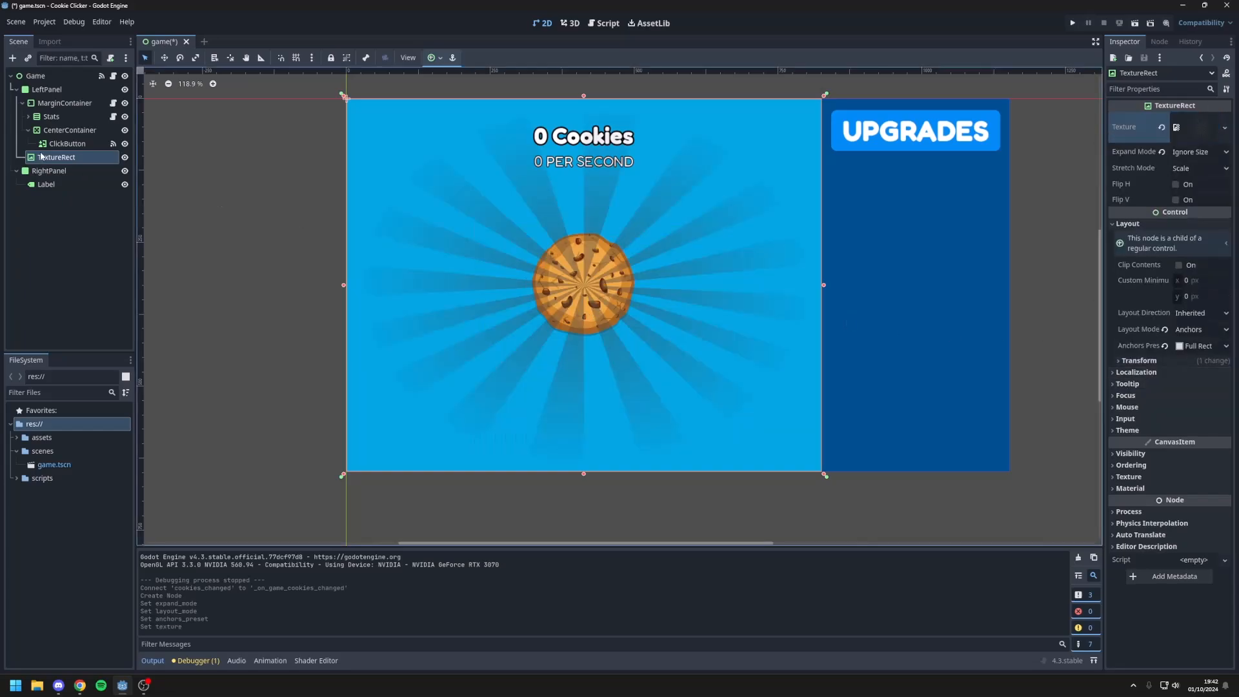
Step: Rename the TextureRect to Background and move it above MarginContainer within LeftPanel
left_click(22, 103)
left_click(46, 143)
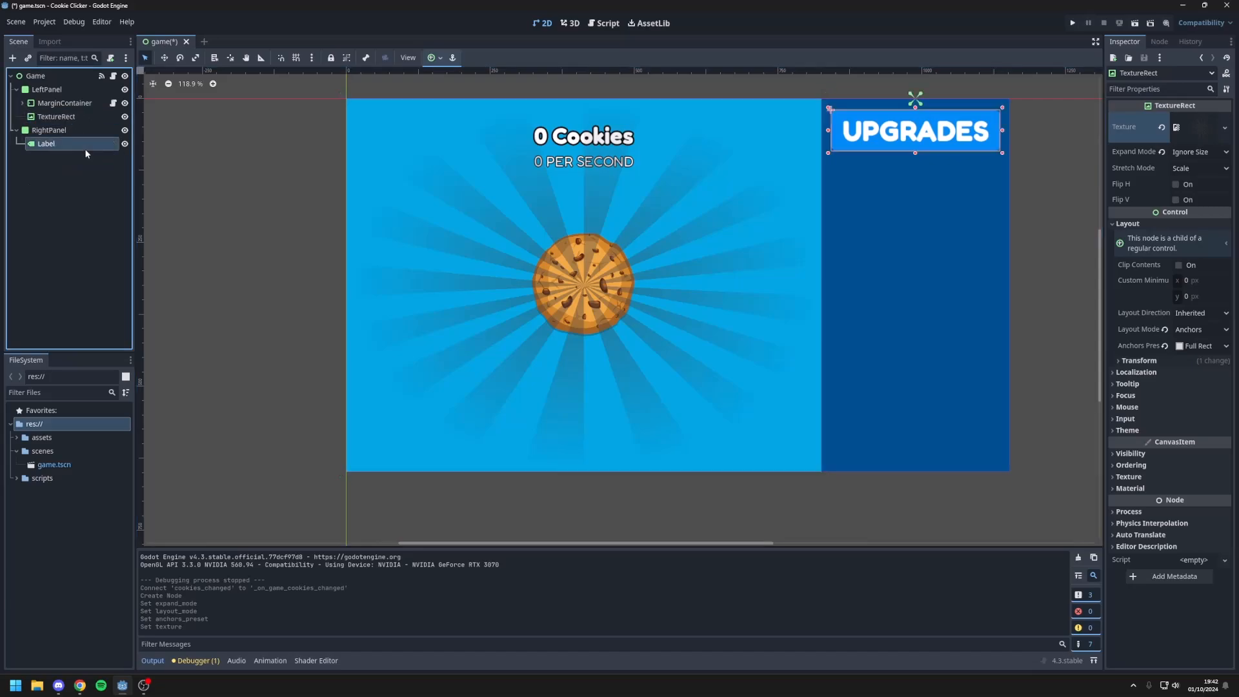
left_click(661, 292)
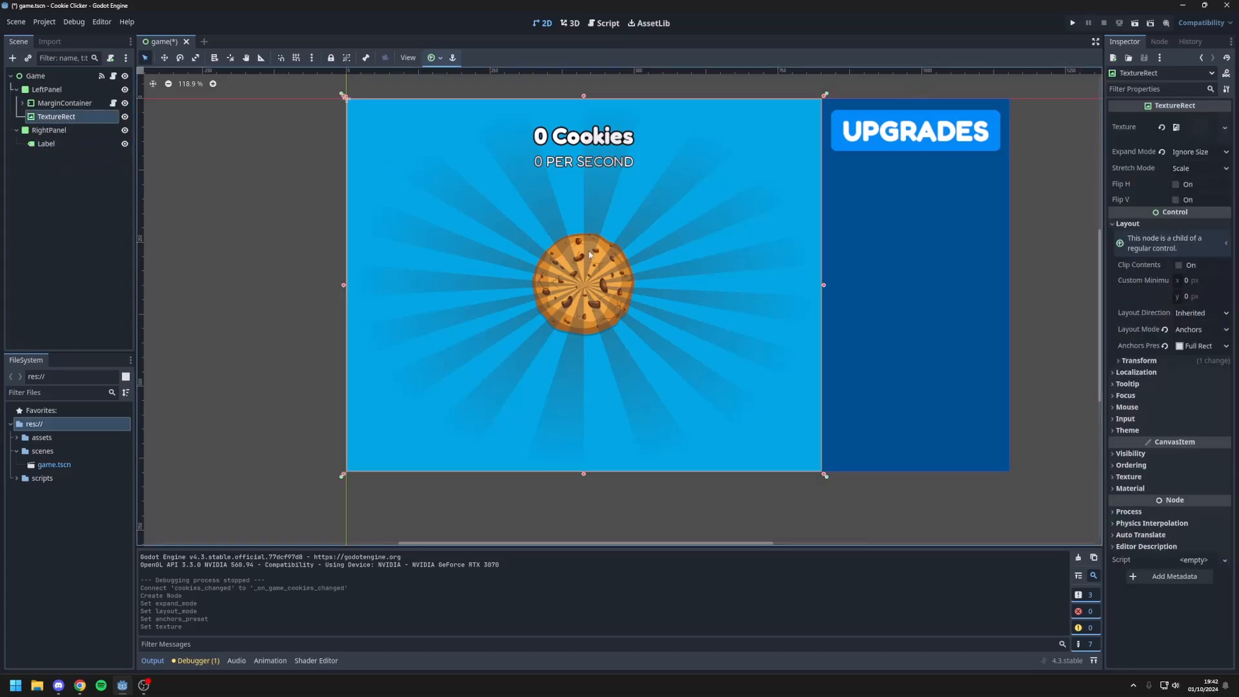
double_click(58, 117)
type("Background")
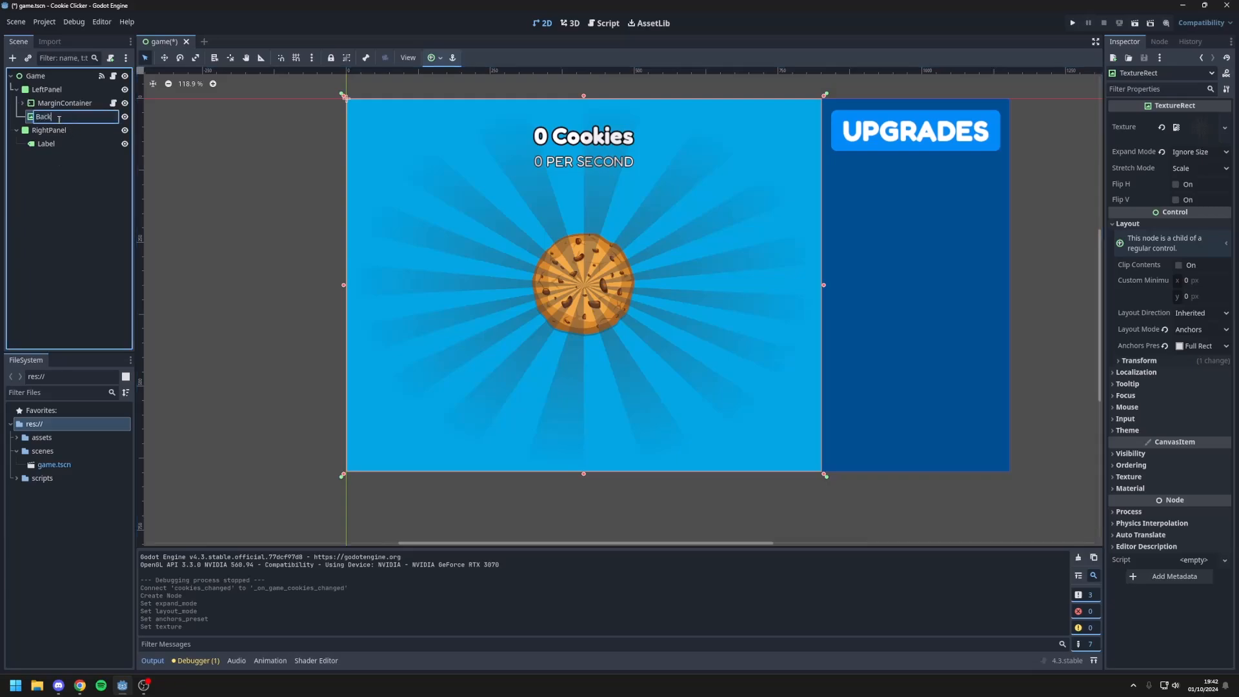
key("Return")
left_click_drag(59, 123, 65, 97)
left_click(244, 173)
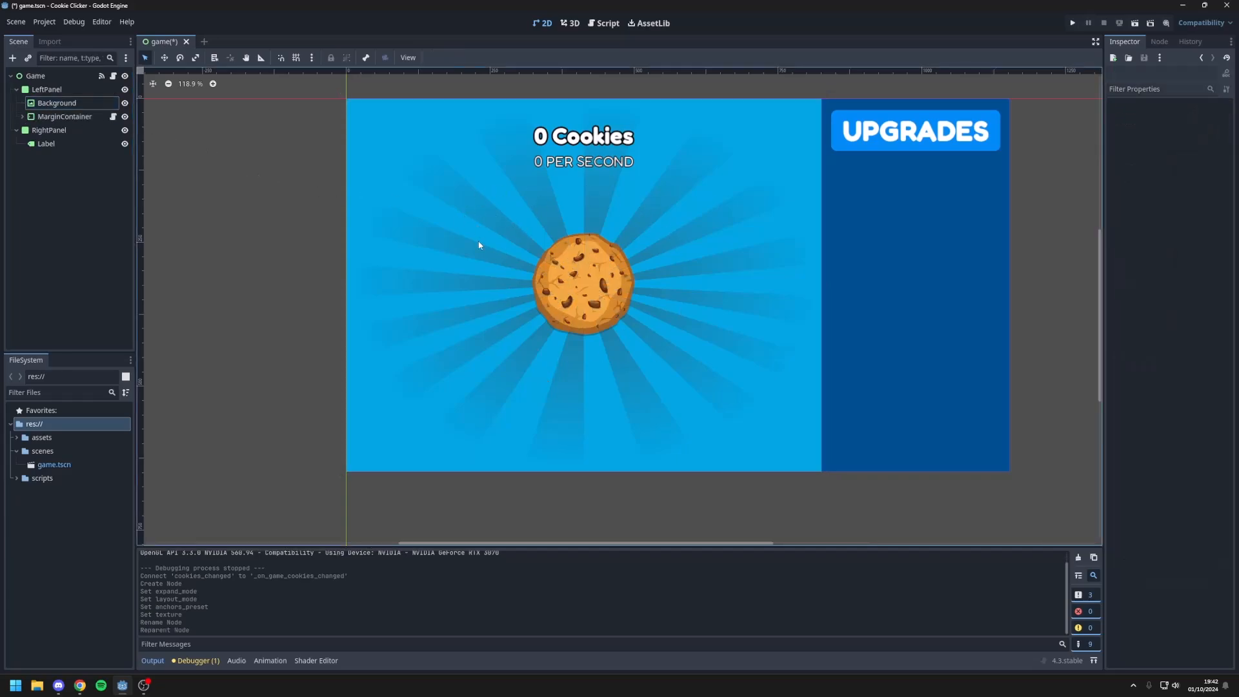
Step: Add an AnimationPlayer node as a child of LeftPanel
right_click(62, 94)
left_click(79, 118)
type("animationpl")
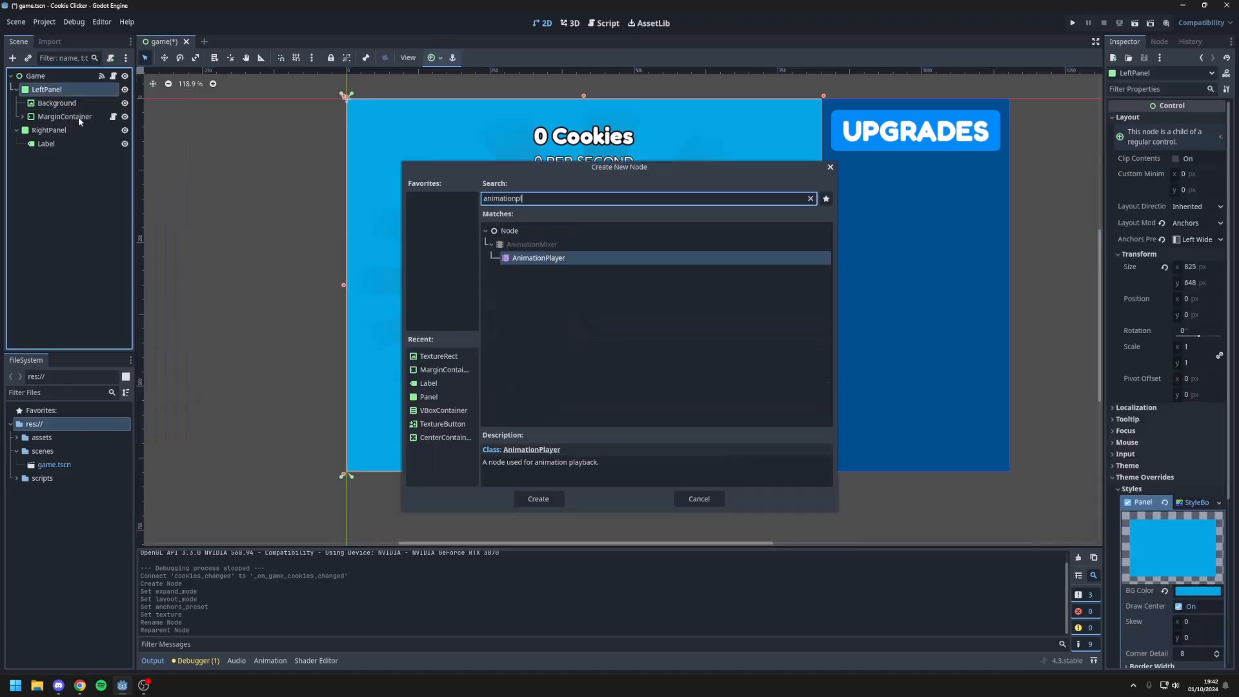
key("Return")
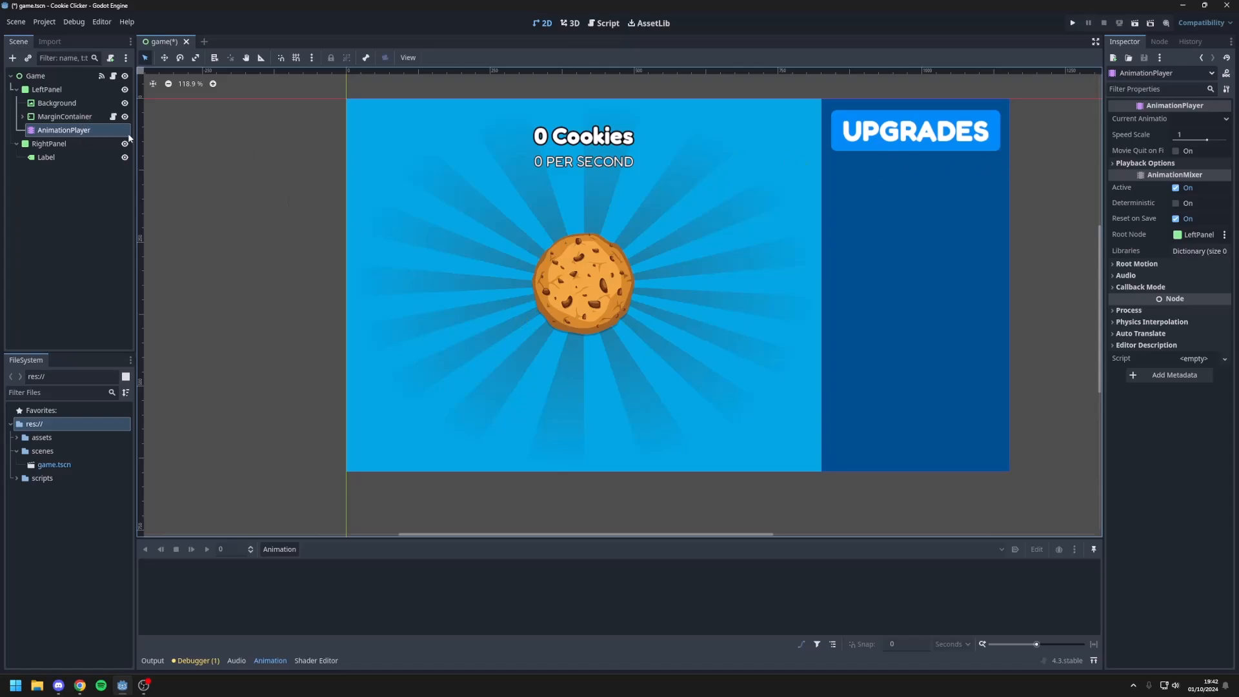
Step: Create a new animation named spin_background in the AnimationPlayer
left_click(280, 550)
left_click(282, 563)
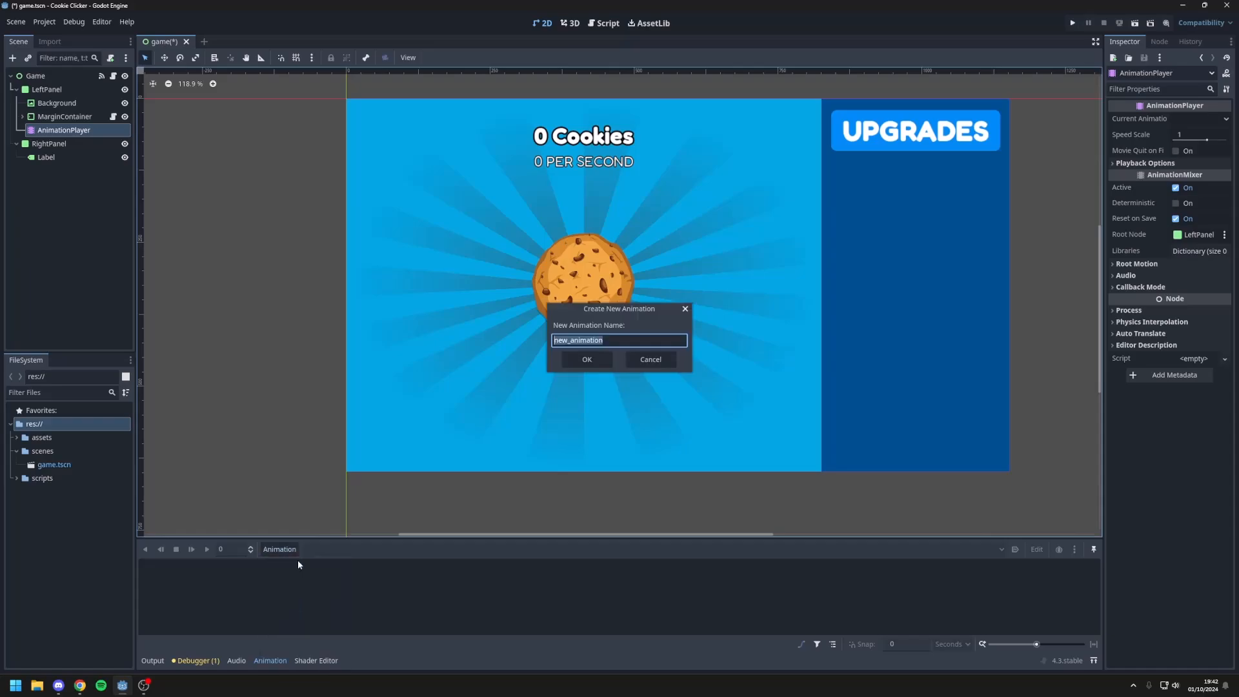
type("spin_background")
left_click(587, 359)
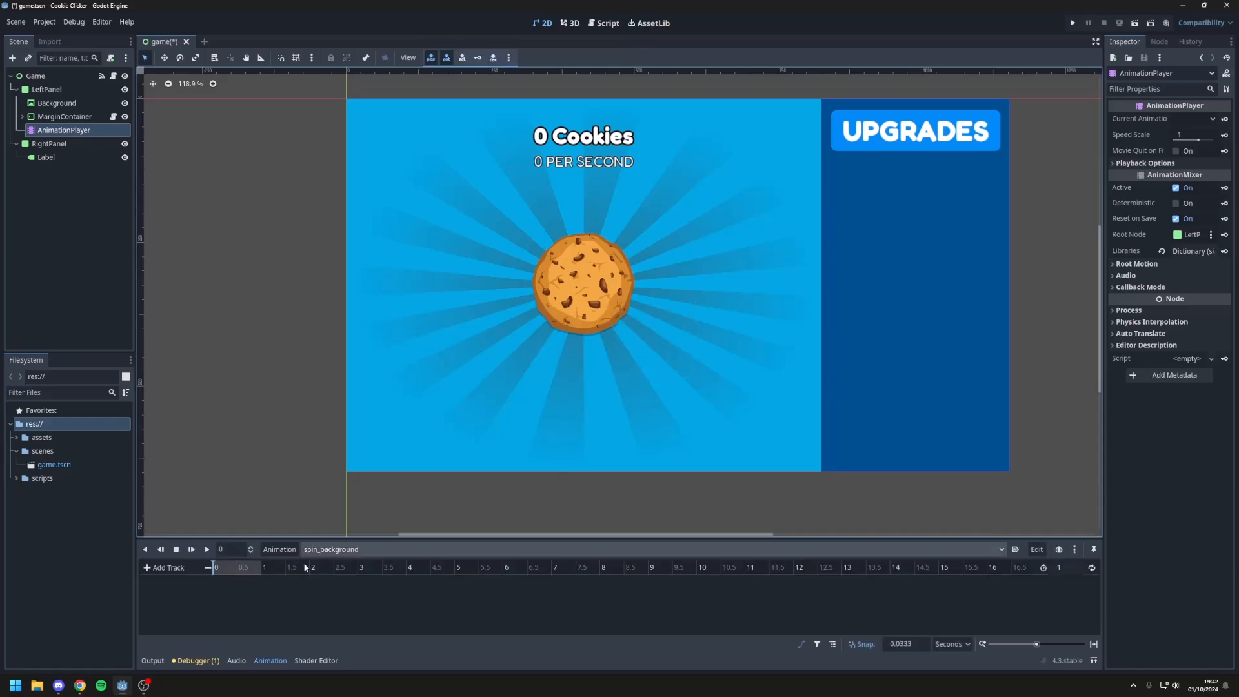
Step: Set the length of the spin_background animation to 30 seconds
left_click(1074, 568)
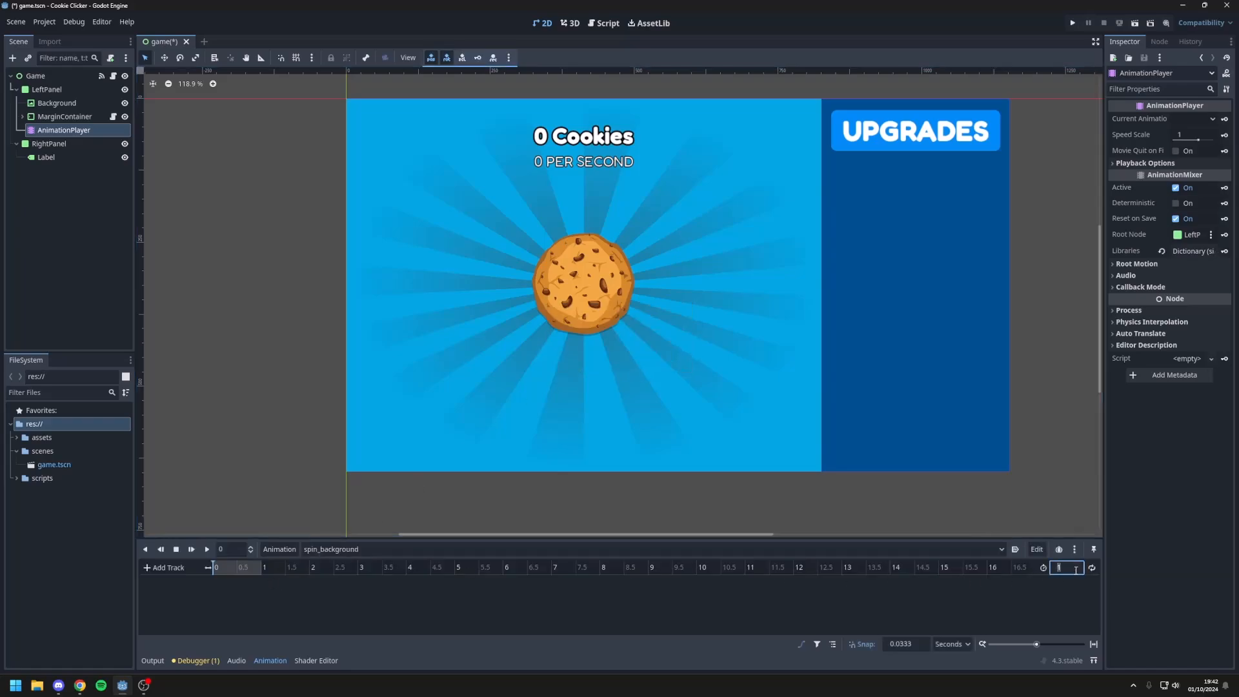
type("30")
key("Return")
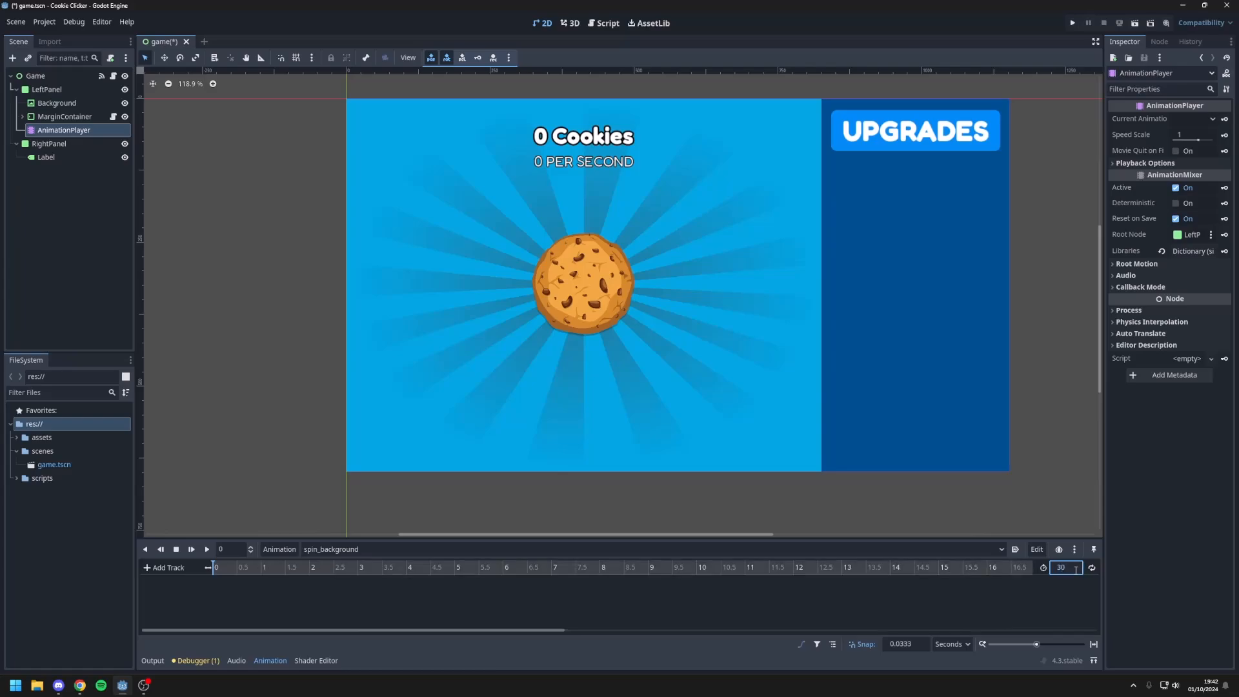
Step: Create a rotation track with a RESET track for Background and key its 0° rotation at 0 seconds
left_click_drag(220, 569, 208, 567)
left_click(55, 103)
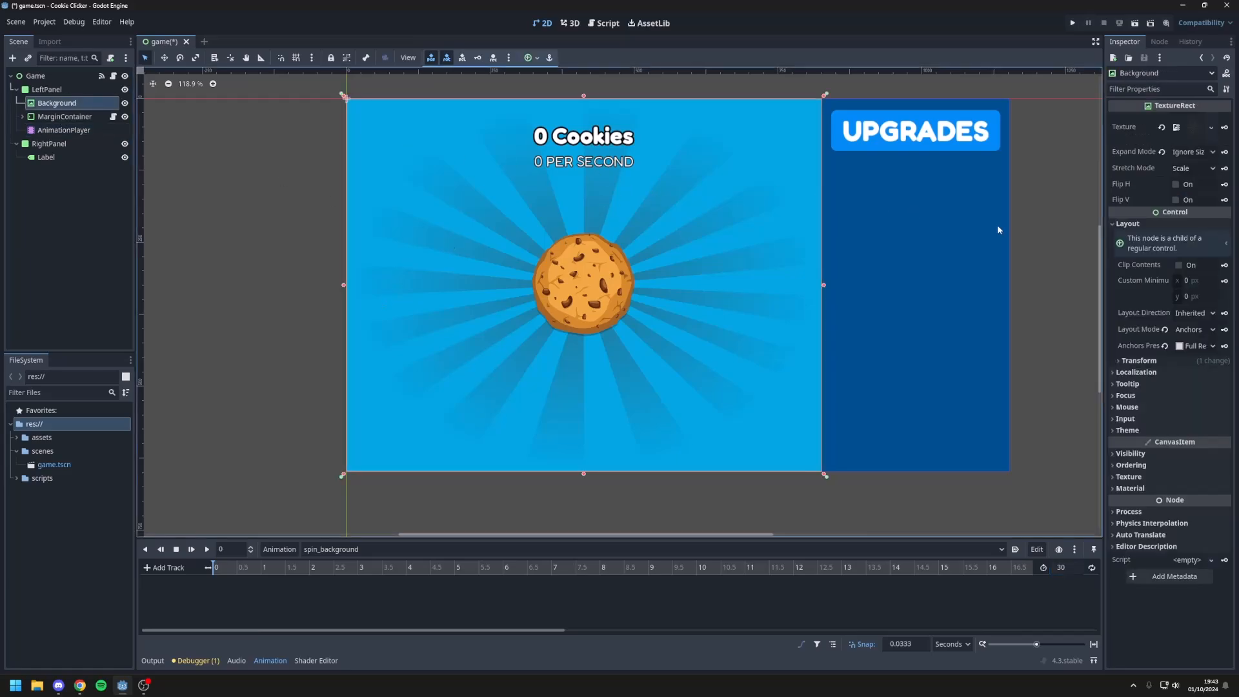
left_click(1130, 360)
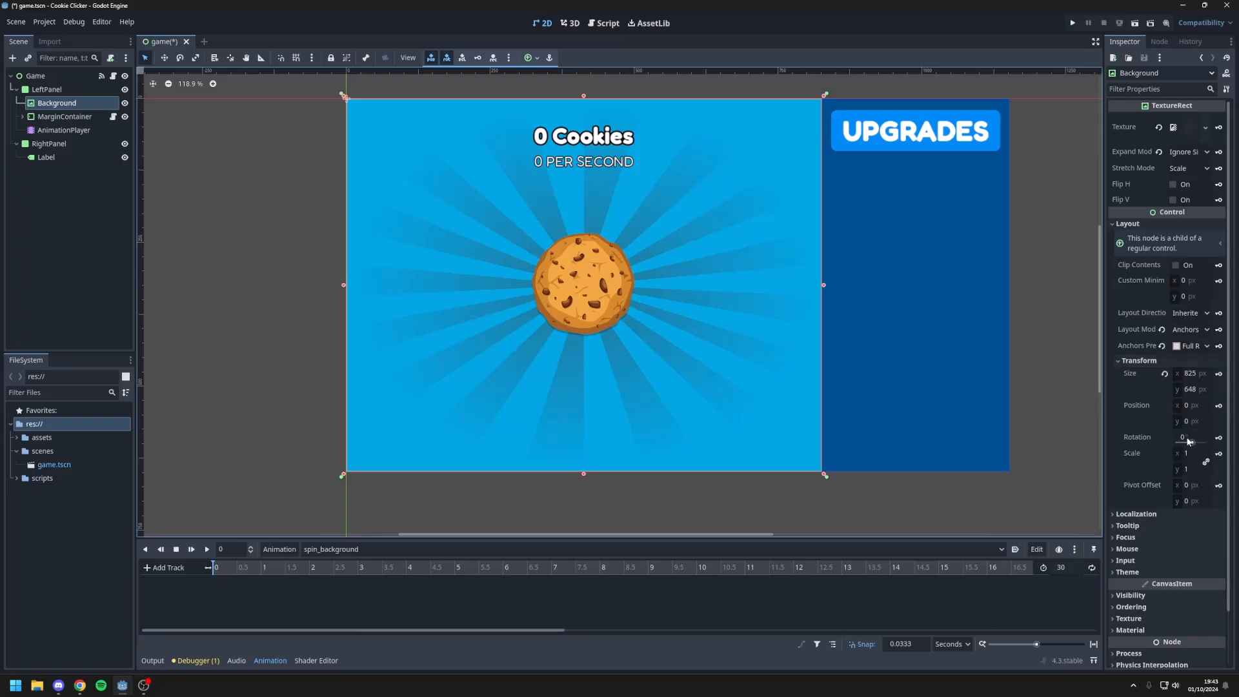
left_click(1218, 439)
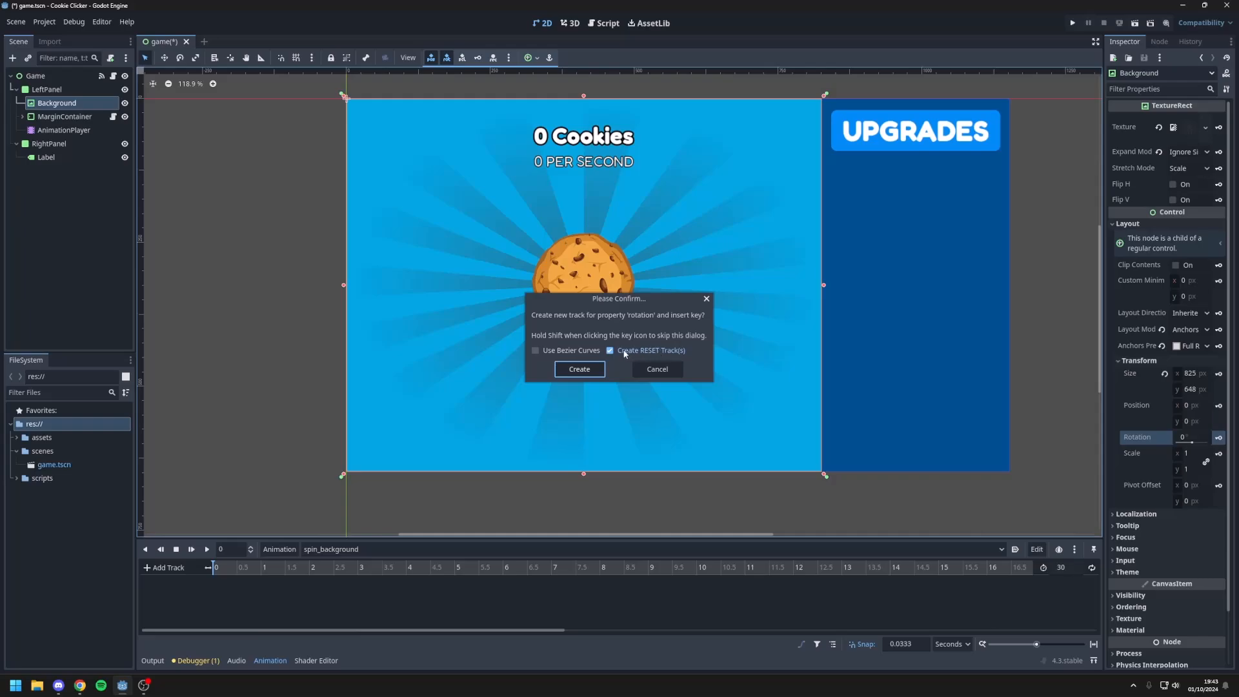
left_click(584, 370)
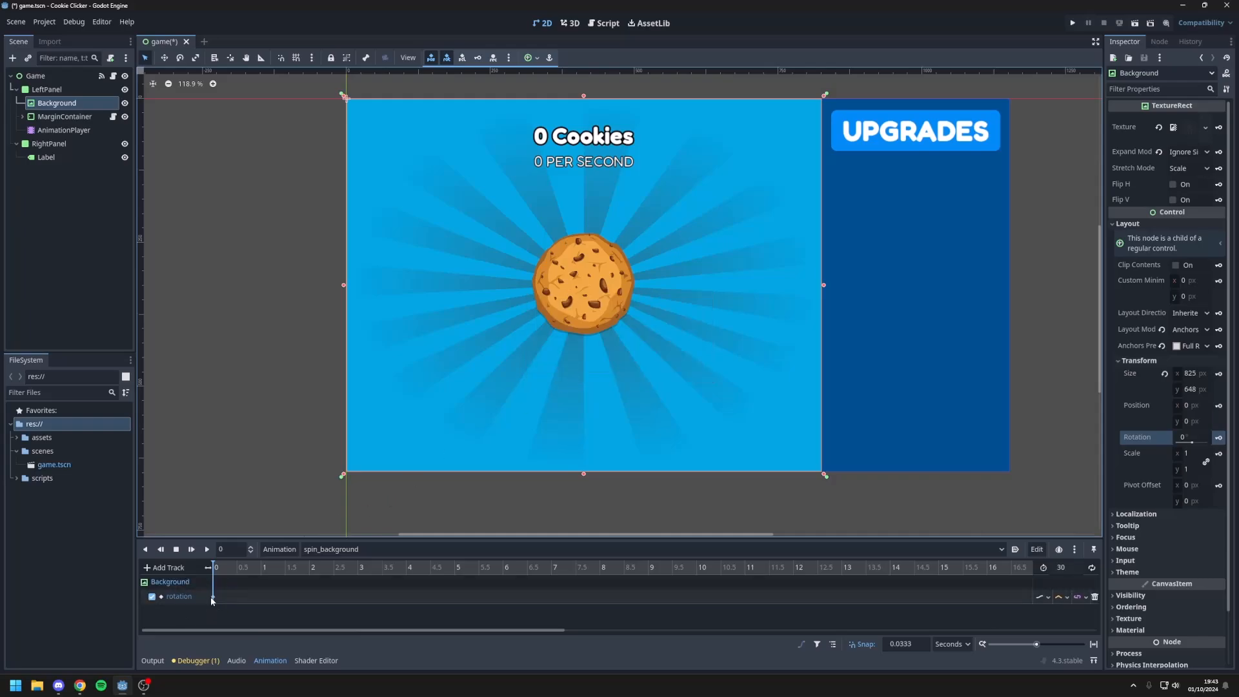
Step: Set Background's rotation to 360° at the 30-second mark of the spin_background animation
left_click_drag(258, 629, 729, 627)
left_click(691, 569)
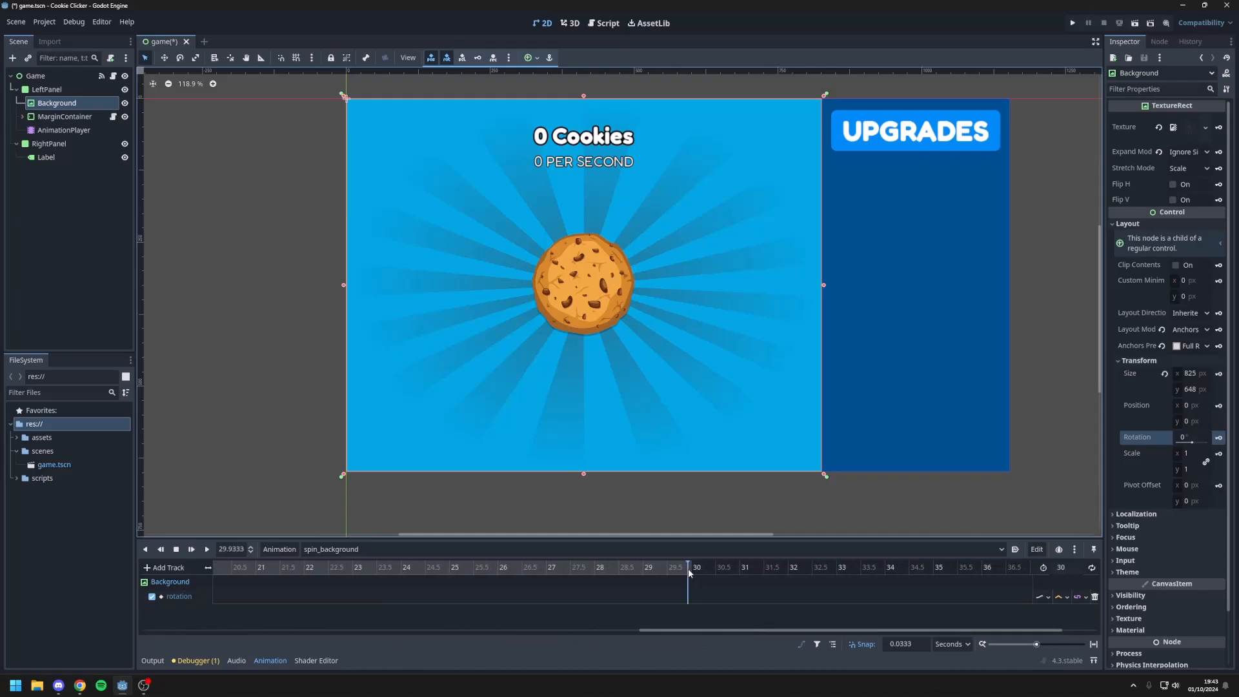
left_click(1191, 438)
type("360")
key("Return")
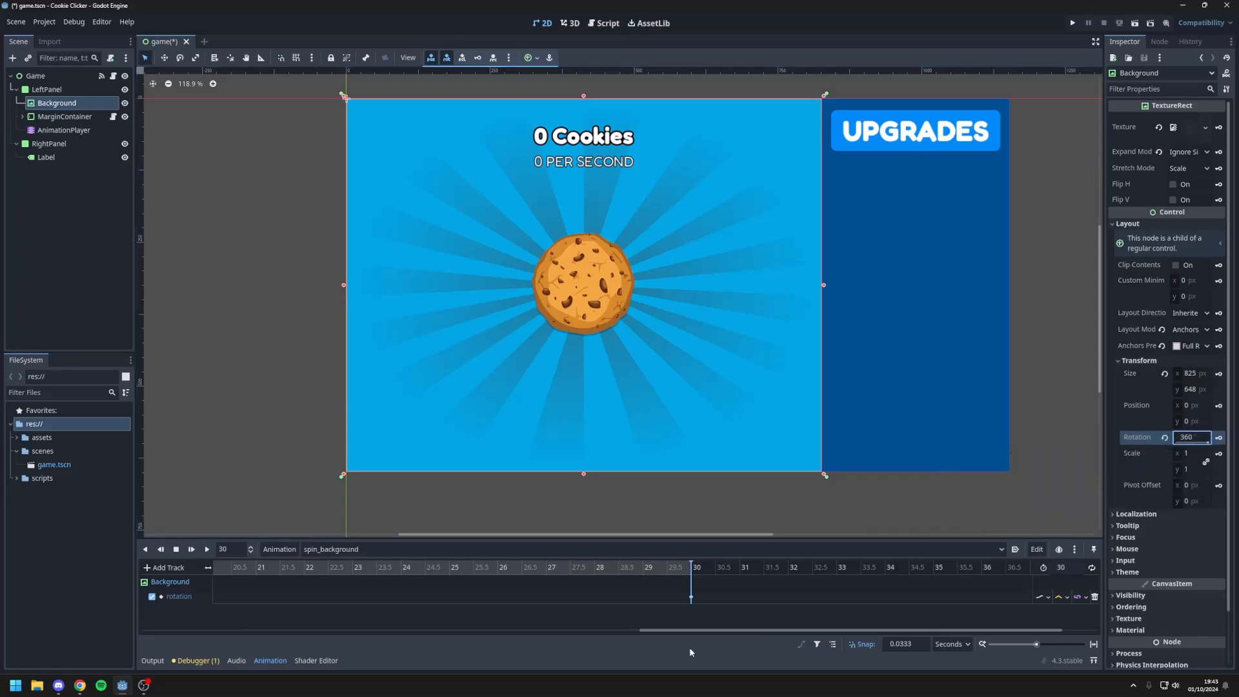
Step: Play the spin_background animation from its start to check how the sunburst rotates, and stop it
left_click_drag(675, 632, 194, 639)
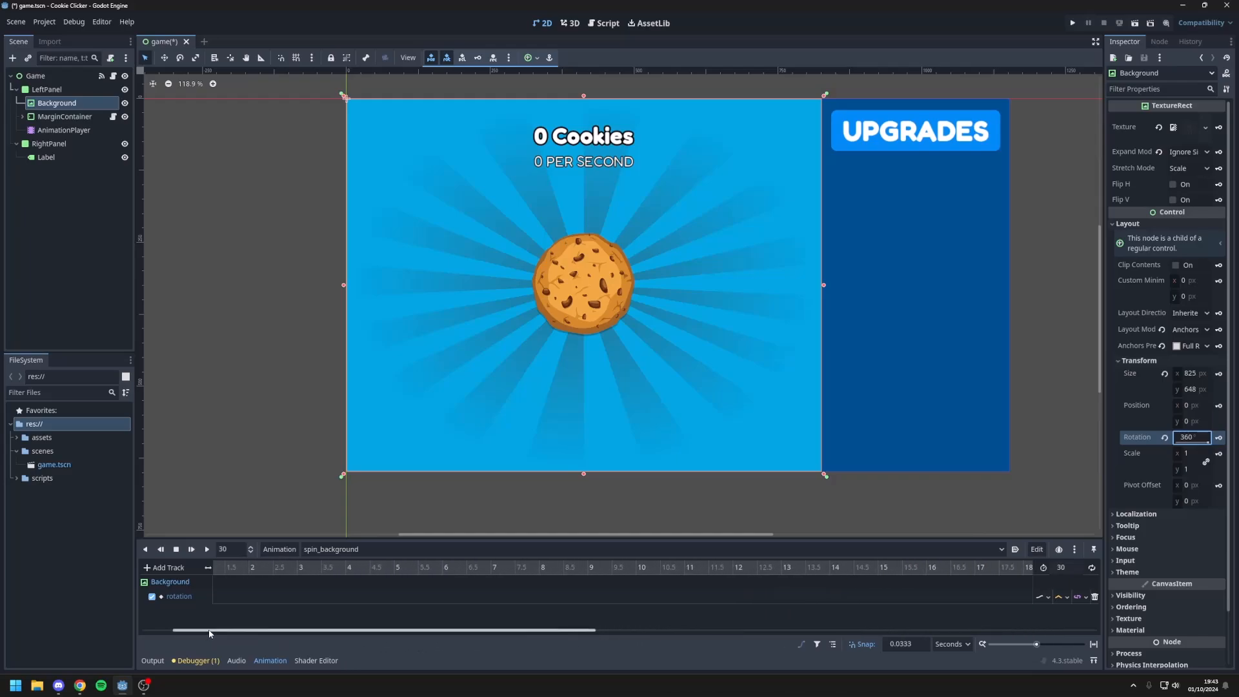
left_click(206, 549)
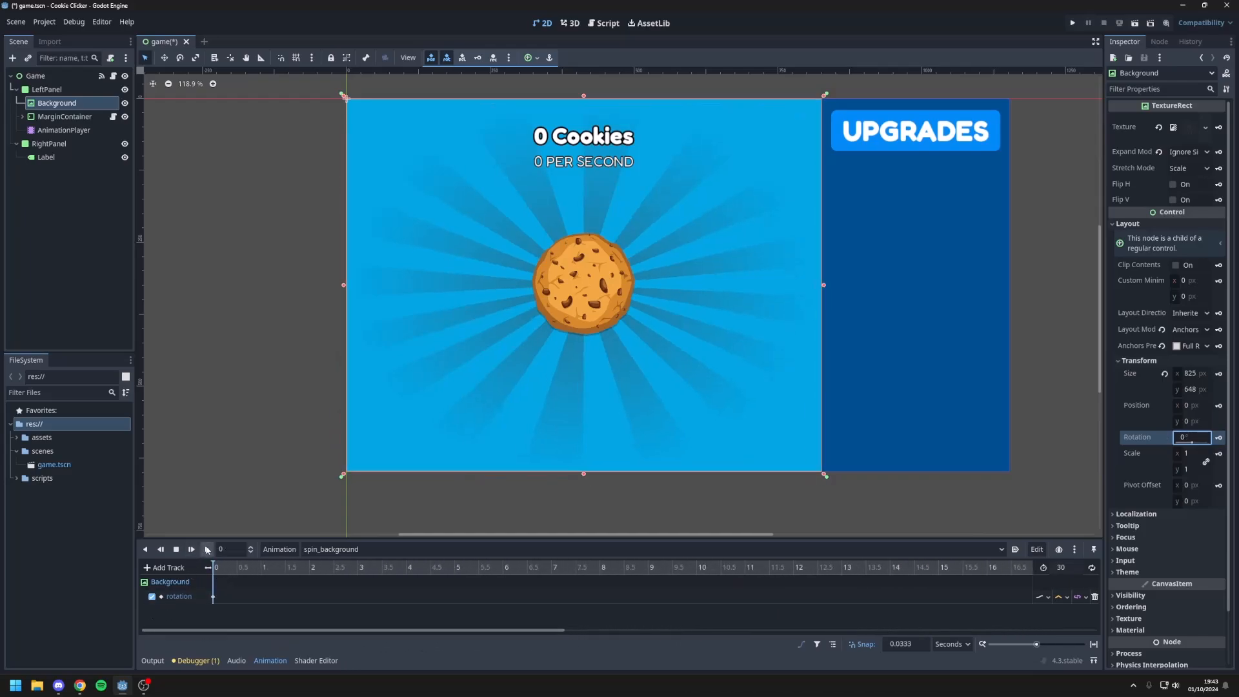
left_click(207, 549)
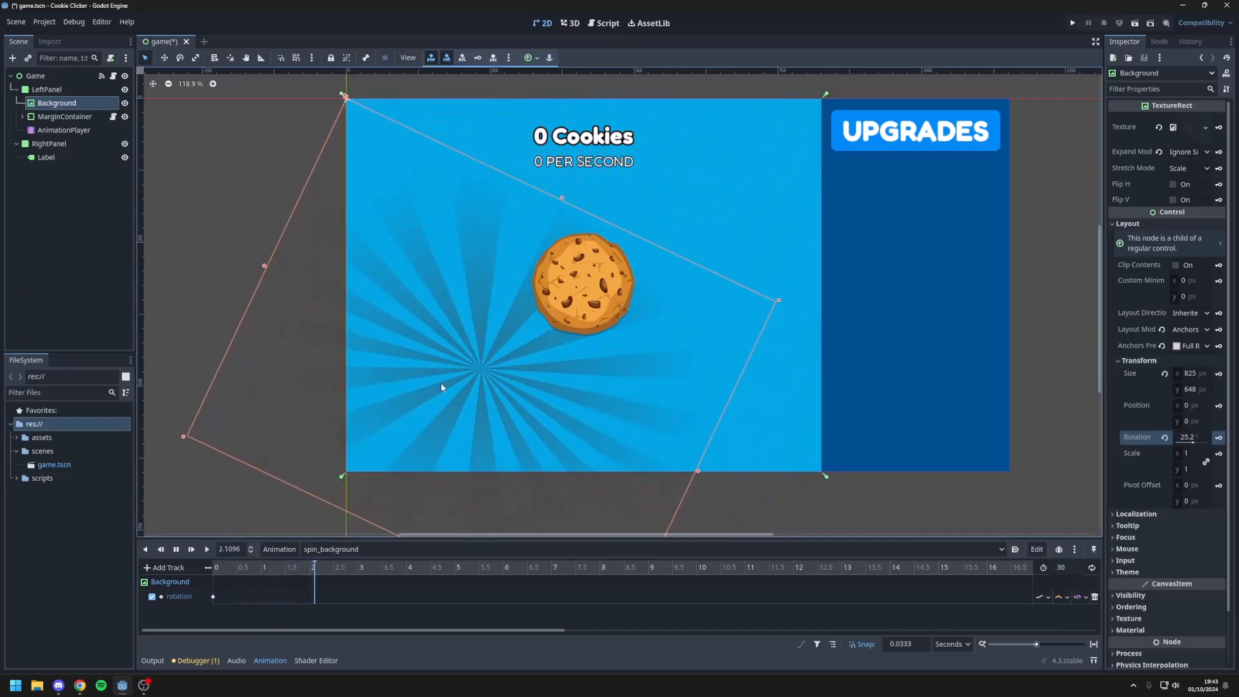
left_click(176, 549)
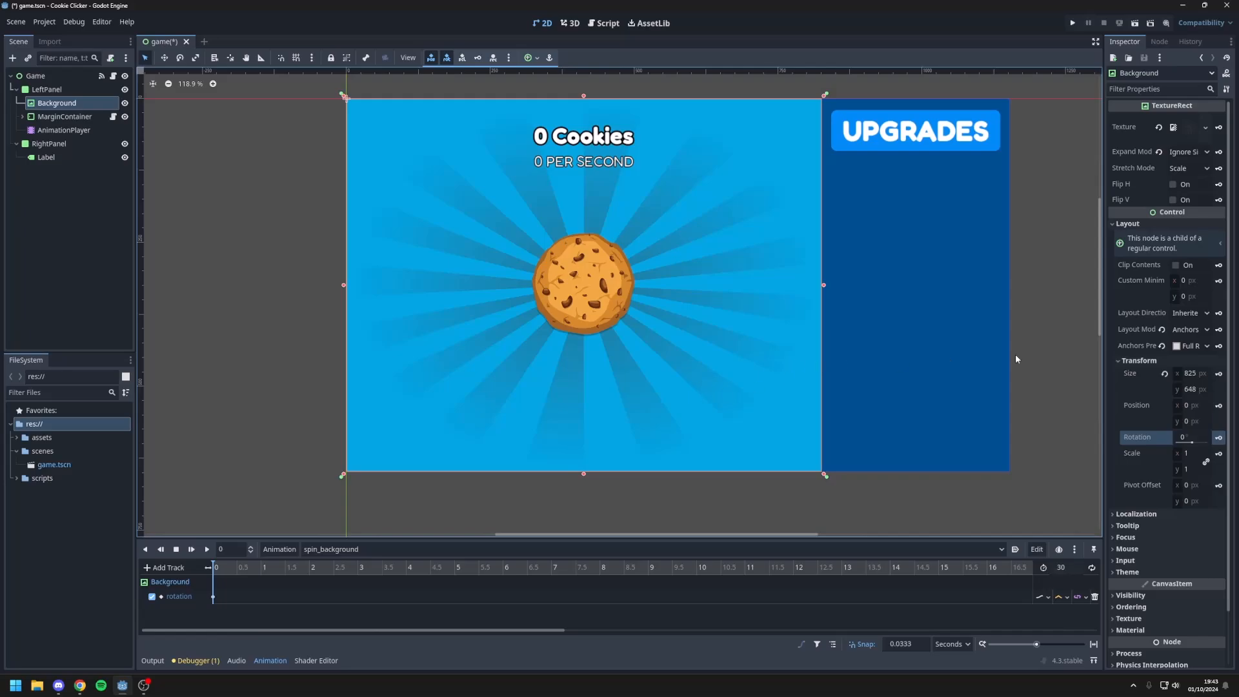
Step: Set Background's pivot offset to half its size, using 825/2 for x and 648/2 for y
left_click(1190, 373)
key("ctrl+c")
left_click(1190, 485)
key("ctrl+v")
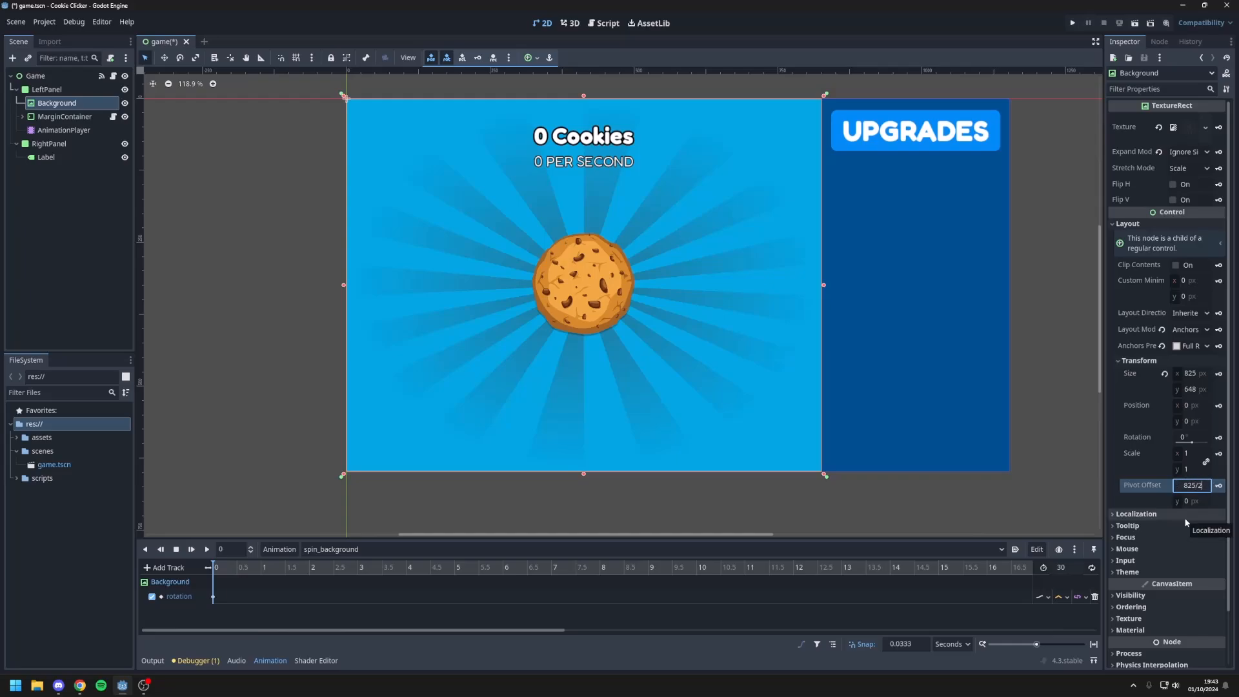
key("Return")
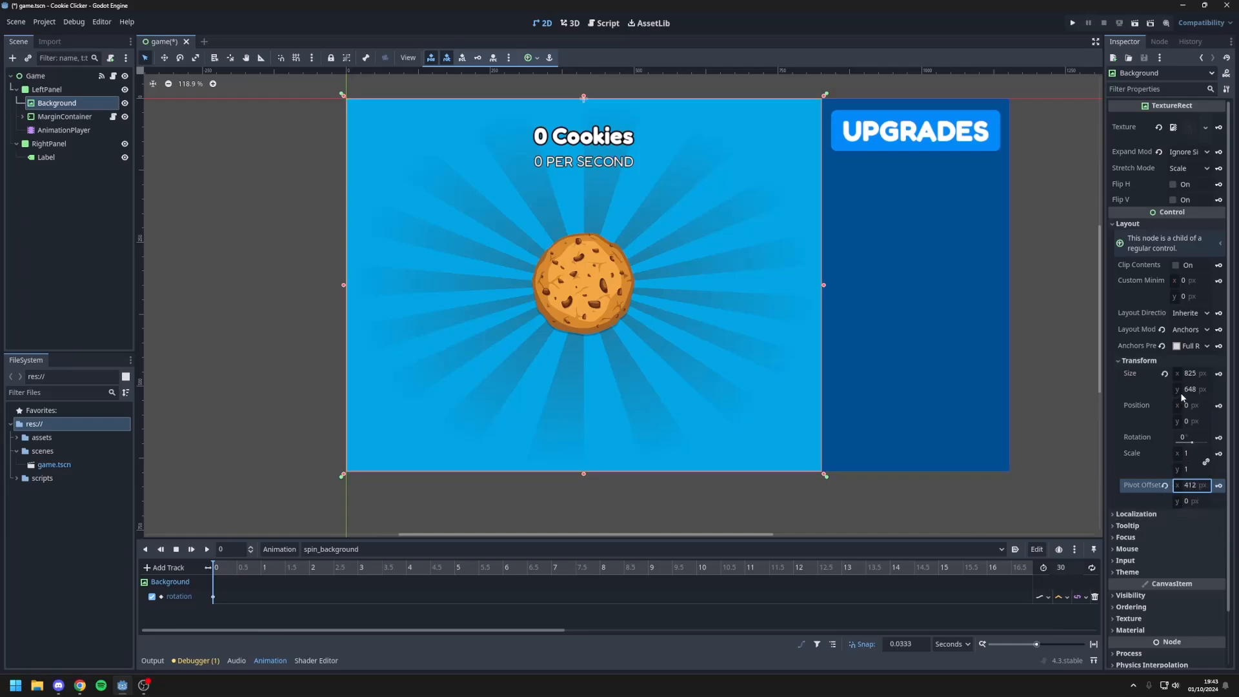
left_click(1193, 391)
left_click(1193, 502)
key("ctrl+v")
type("/2")
key("Return")
Step: Preview the sunburst spinning around its new pivot and stop the playback
left_click(207, 550)
left_click(224, 459)
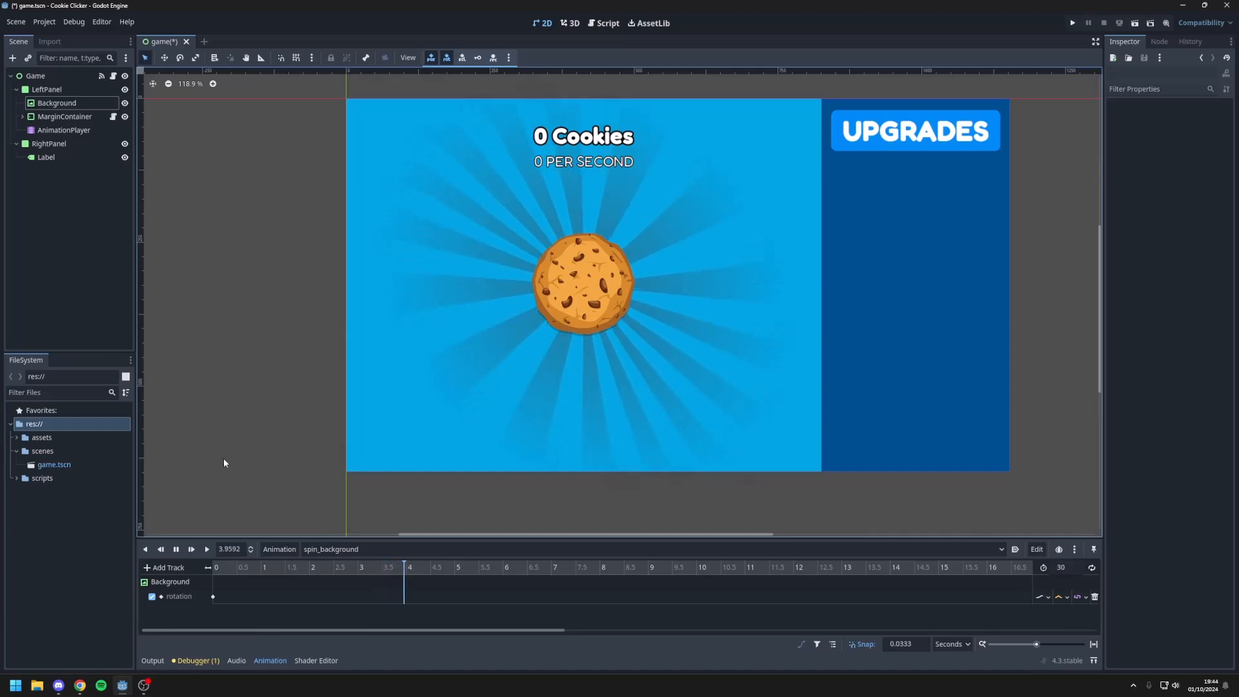
left_click(176, 549)
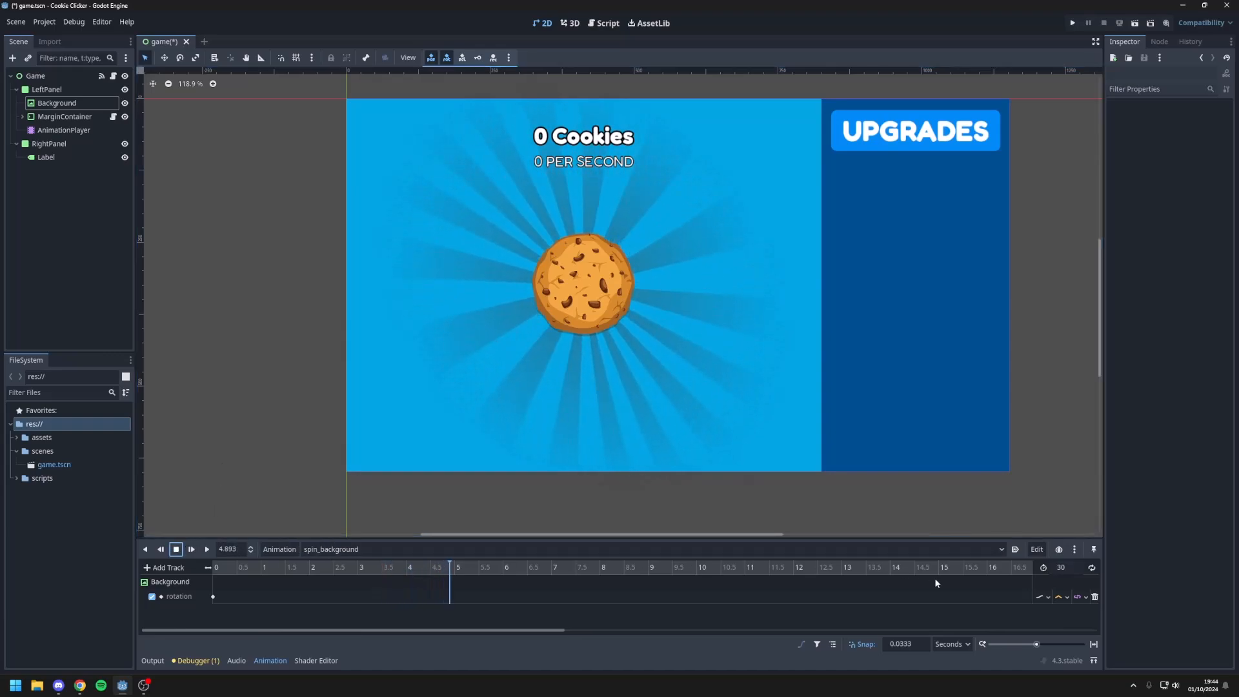
Step: Enable autoplay on load and looping for the spin_background animation
left_click(1015, 550)
left_click(1091, 568)
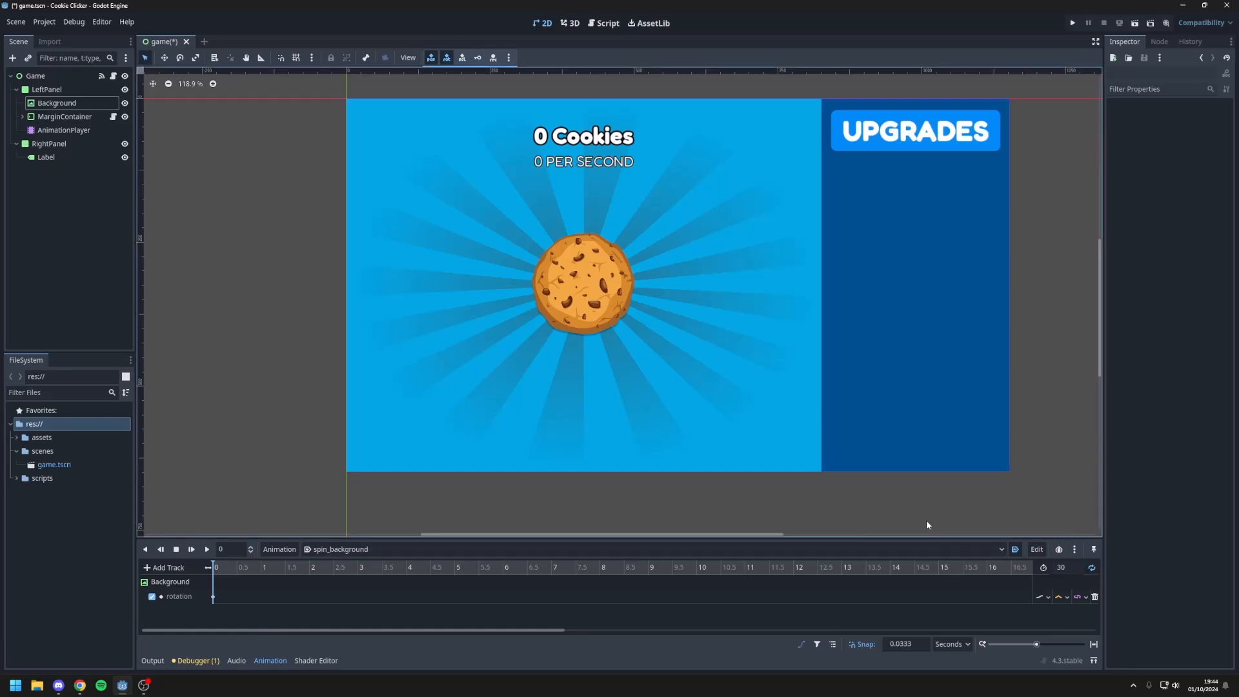
Step: Run the project, test the cookie button over the spinning background, and close the game
left_click(1072, 23)
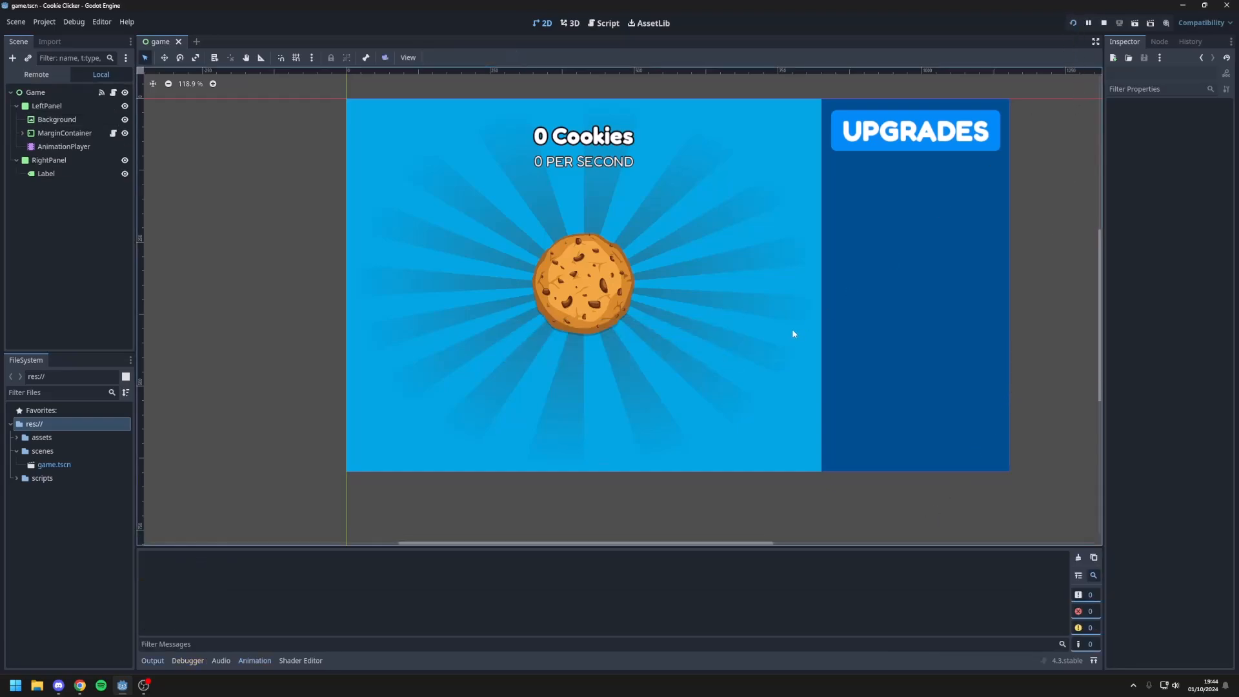
left_click(532, 346)
left_click(533, 346)
left_click(532, 346)
left_click(536, 333)
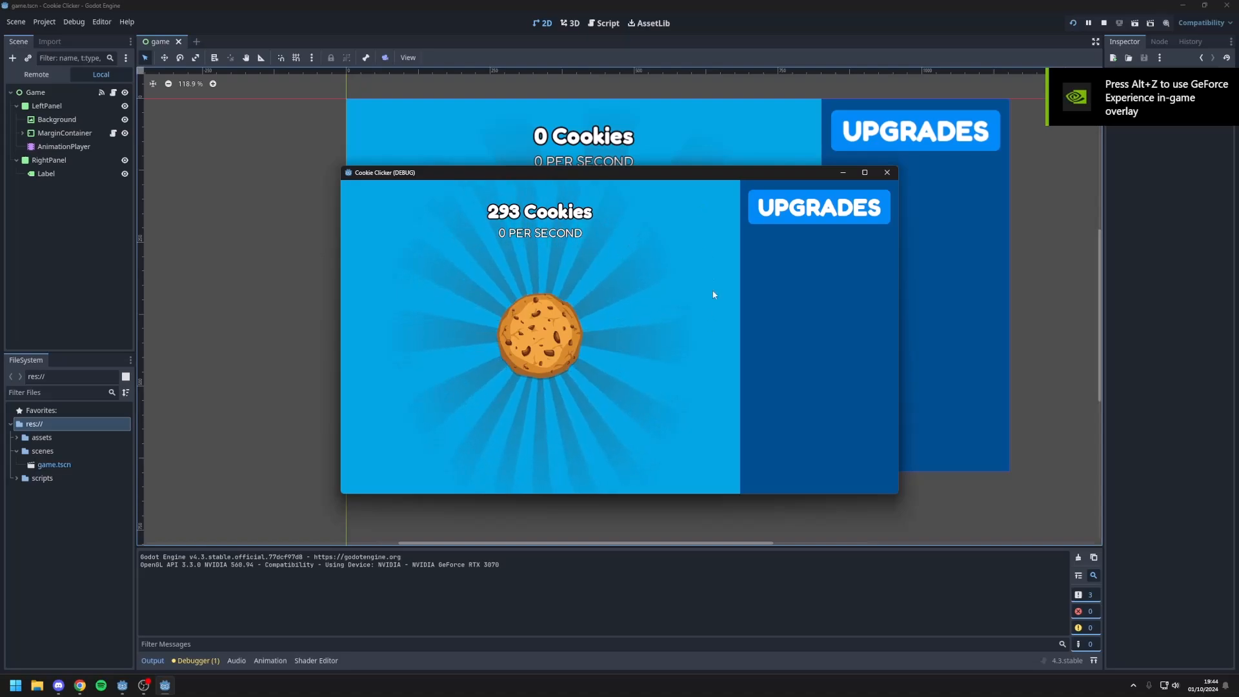
left_click(887, 172)
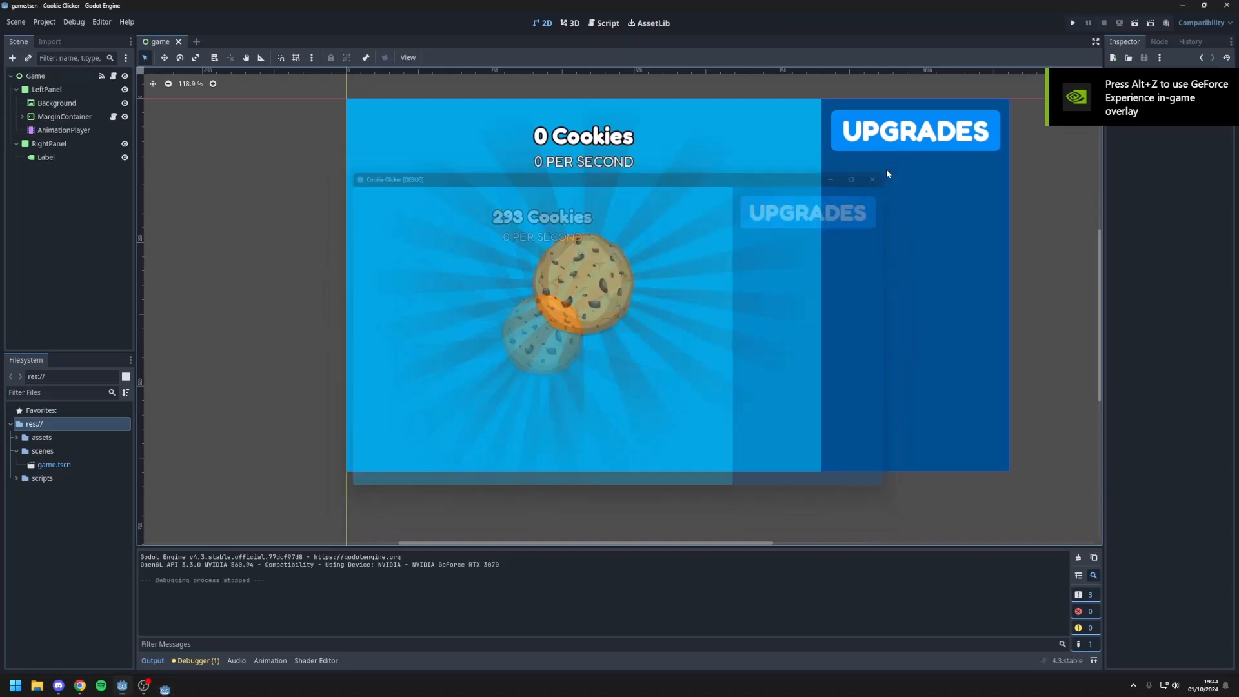
Step: Scale the Background node to 1.1 on both axes
left_click(55, 103)
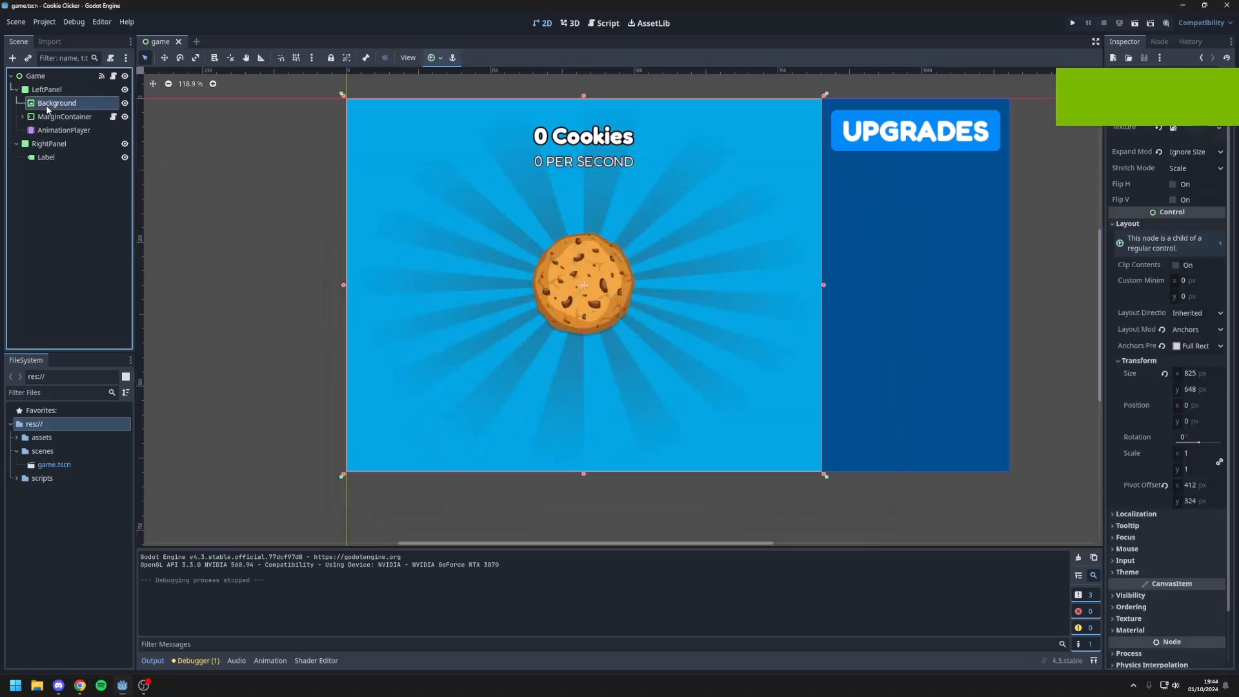
scroll(1111, 307, "down", 2)
left_click(1190, 394)
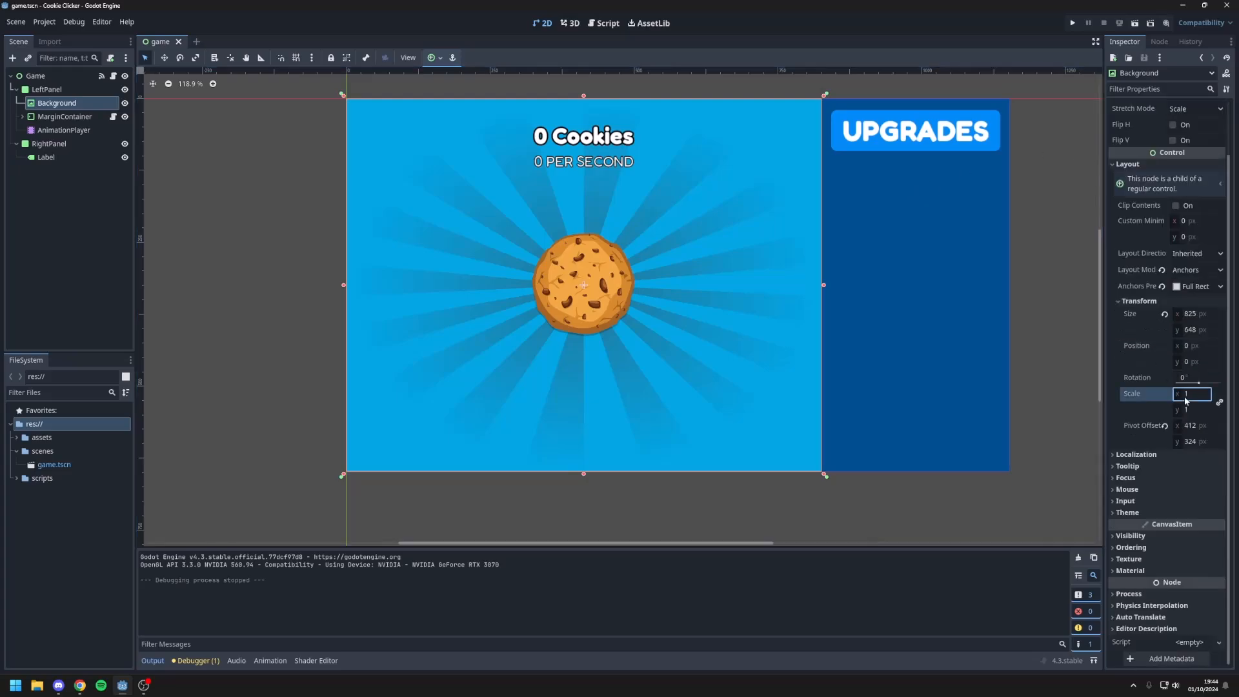
type(".1")
key("Return")
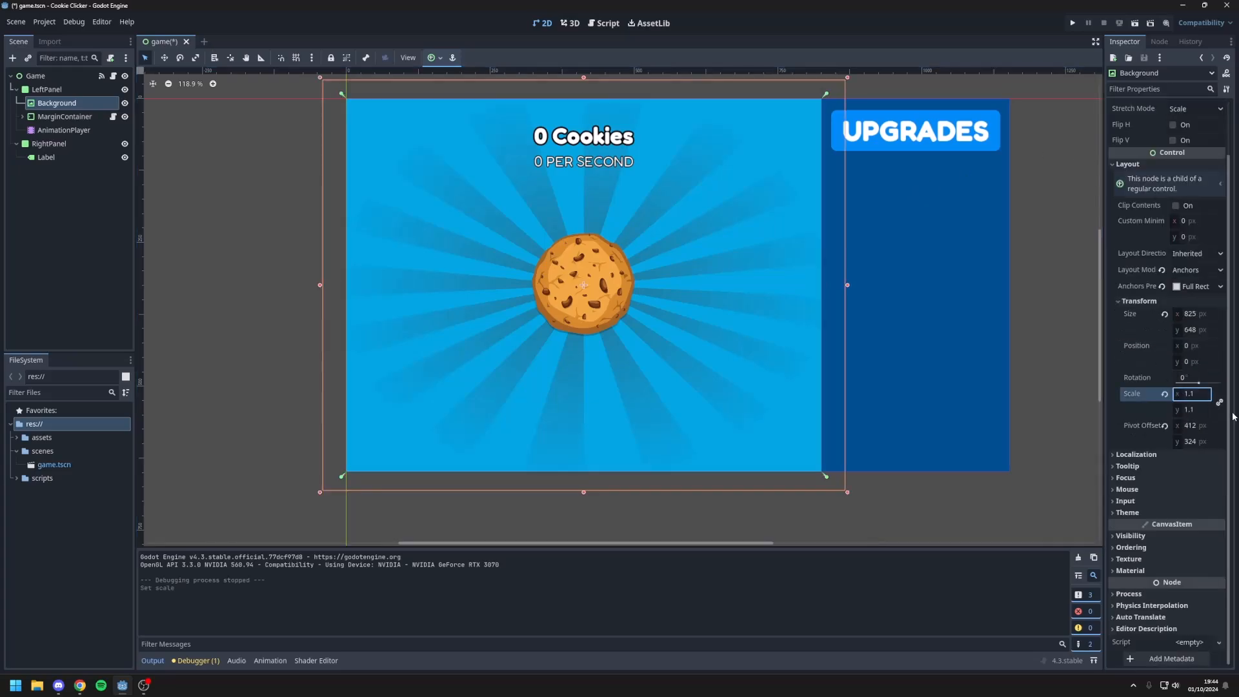
left_click(1047, 438)
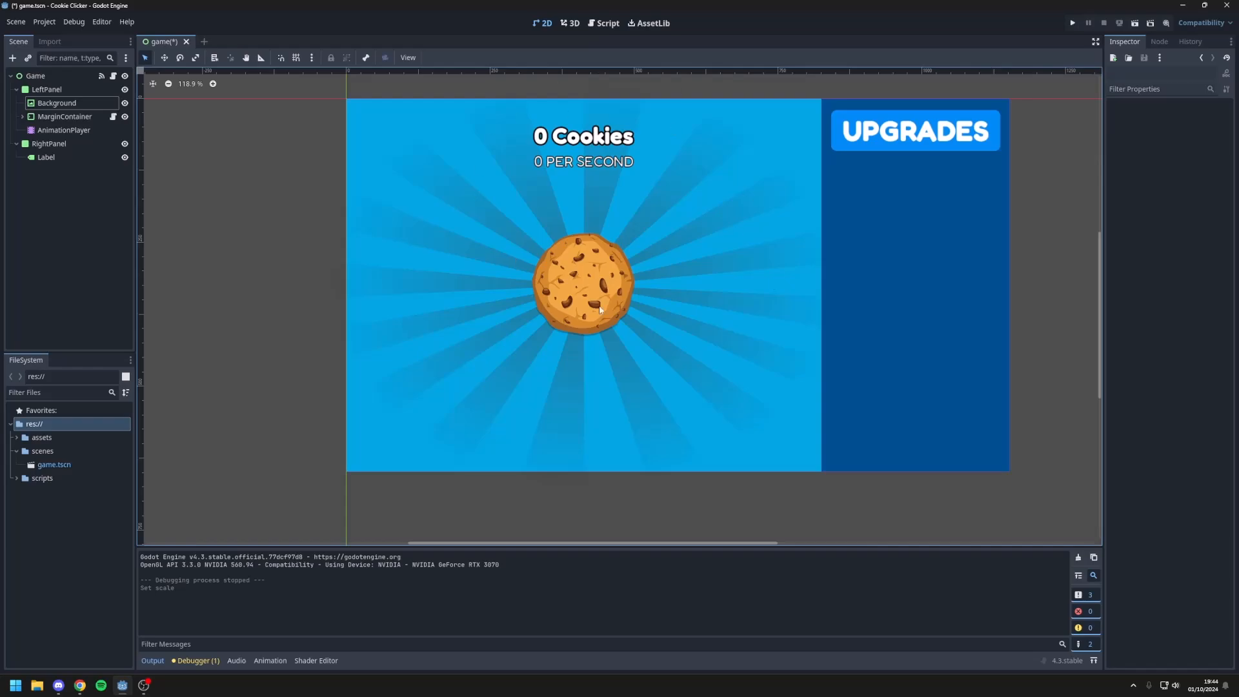
Step: Run the game again and click the cookie repeatedly to check the enlarged spinning sunburst
left_click(1073, 23)
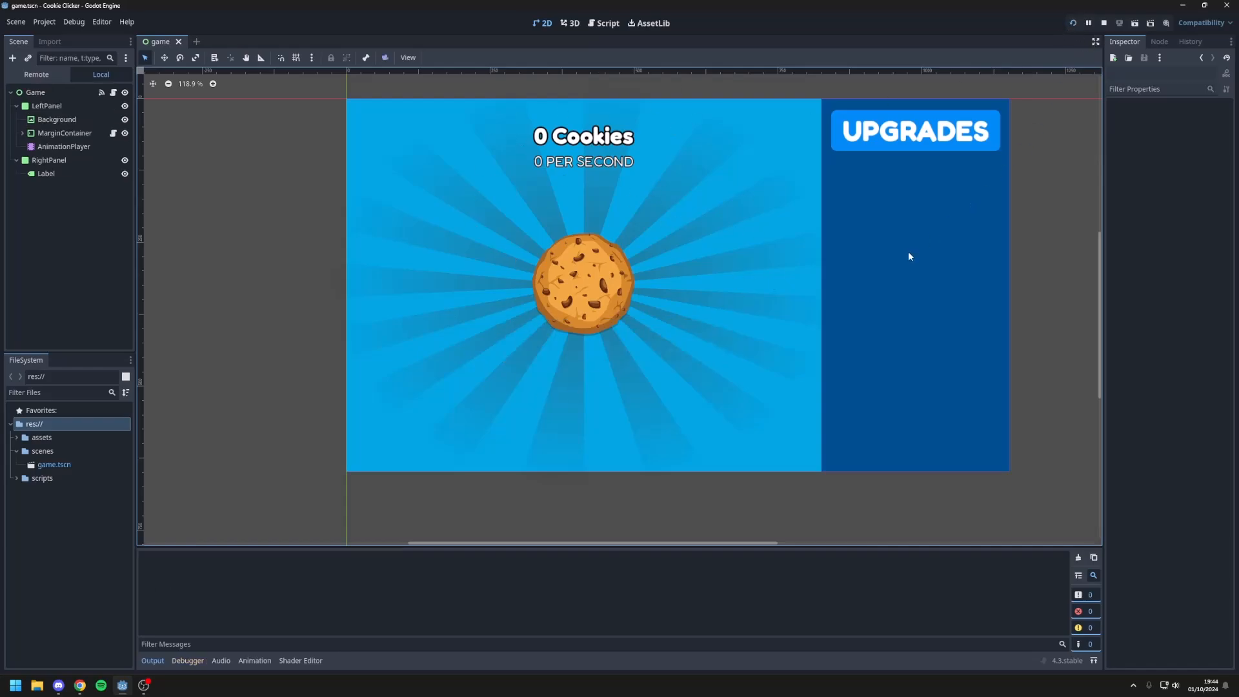
left_click(555, 326)
left_click(555, 326)
left_click(556, 326)
left_click(555, 326)
left_click(551, 332)
left_click(545, 342)
left_click(540, 349)
left_click(541, 350)
left_click(541, 349)
left_click(540, 350)
left_click(541, 349)
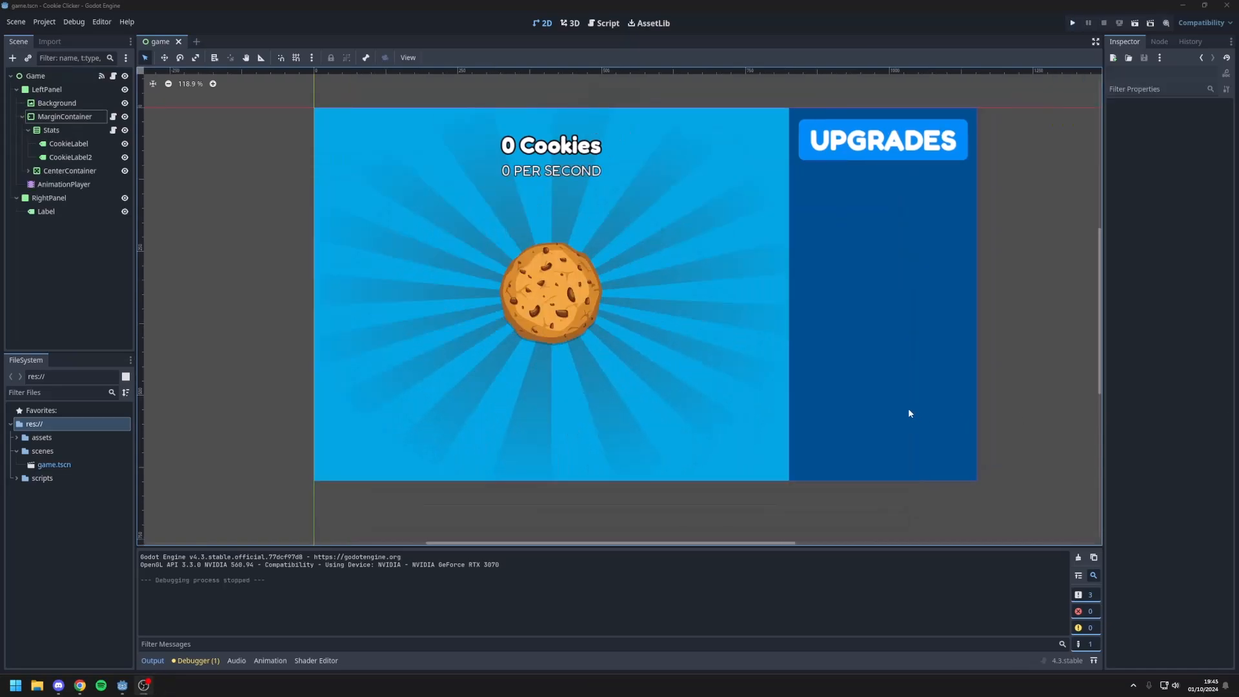
left_click(700, 390)
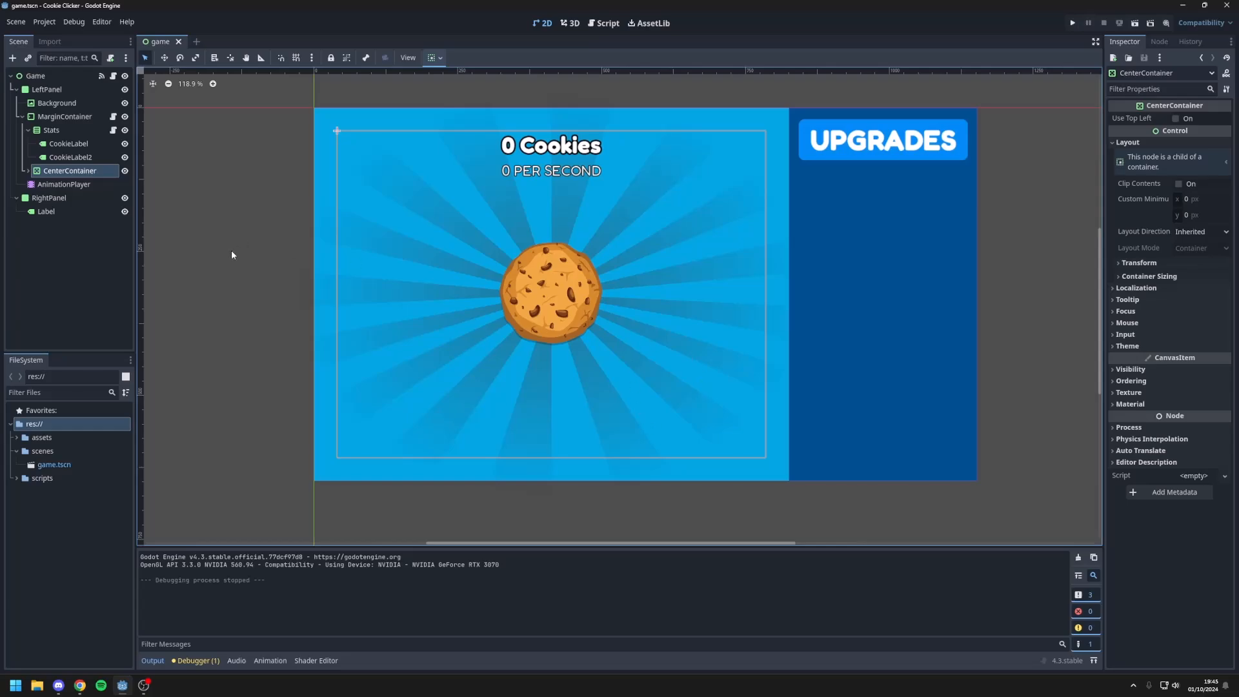
Step: Set the alpha of Background's Modulate colour to 200 and run the project
left_click(57, 103)
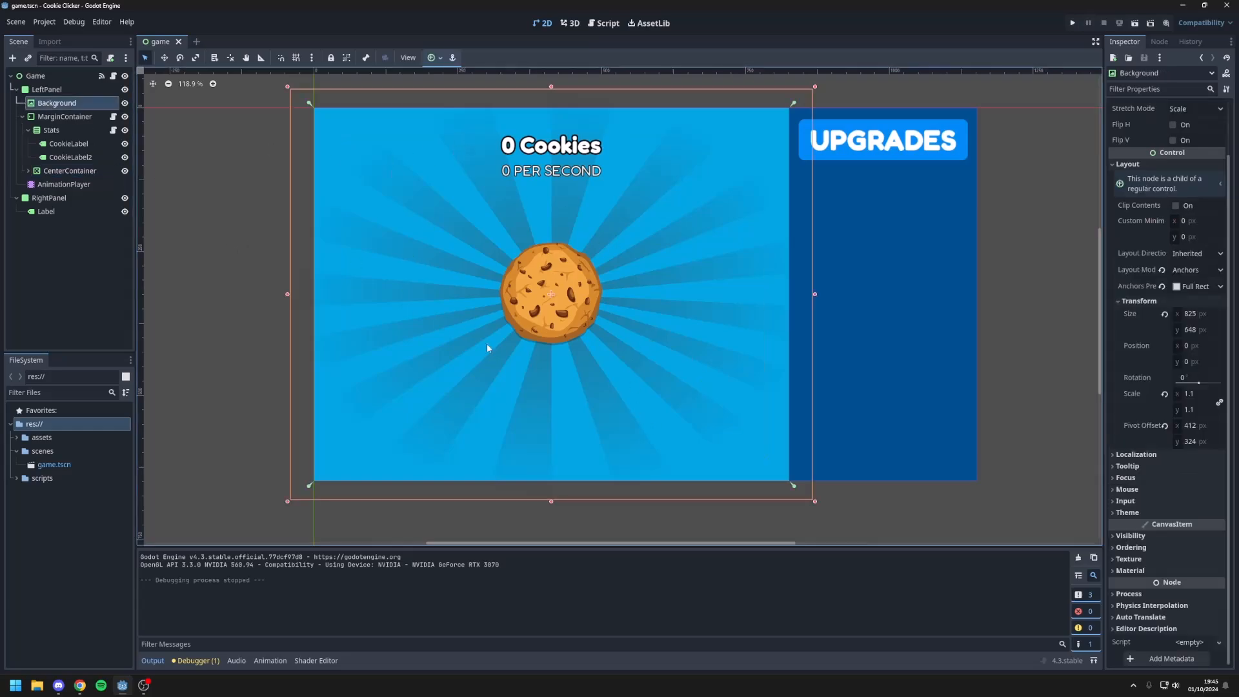
left_click(1149, 537)
left_click(1190, 565)
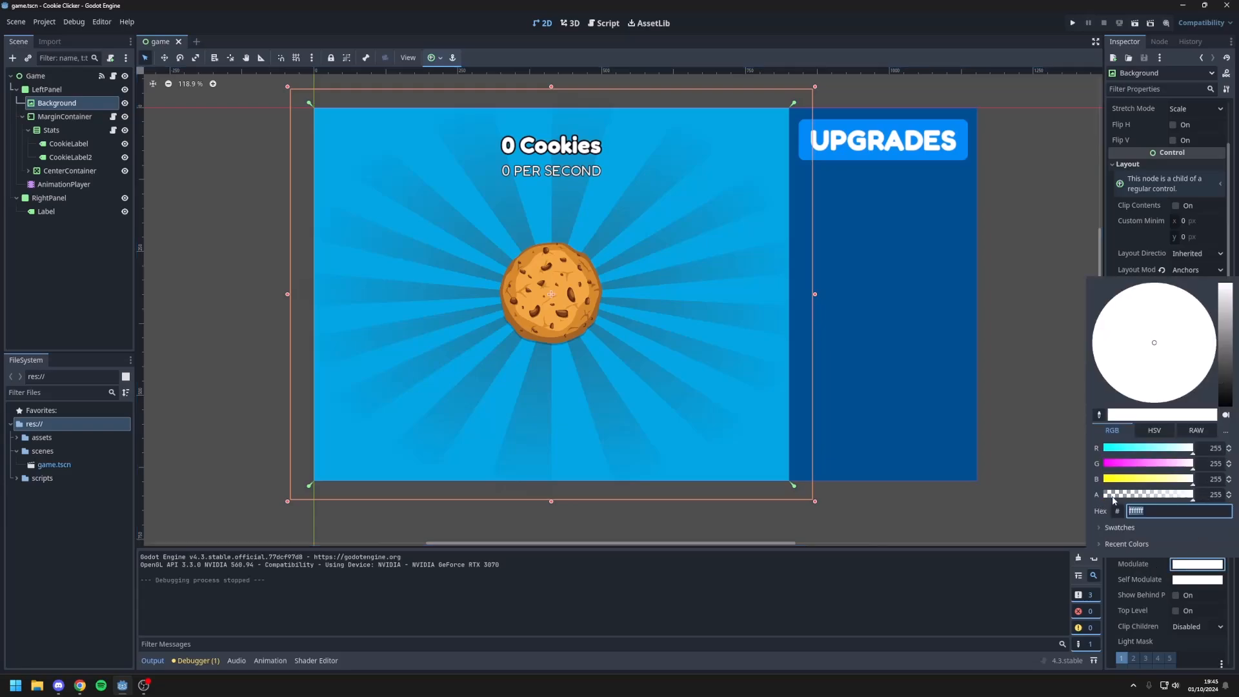
left_click(1212, 495)
type("200")
key("Return")
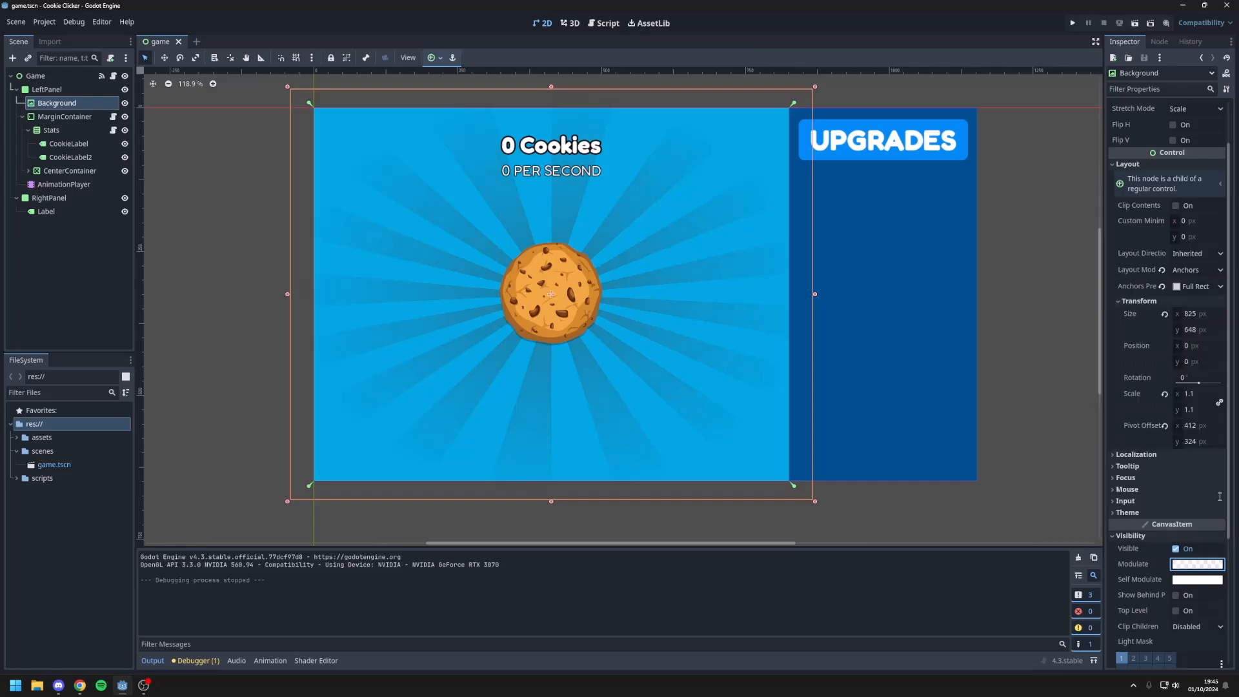
left_click(1018, 510)
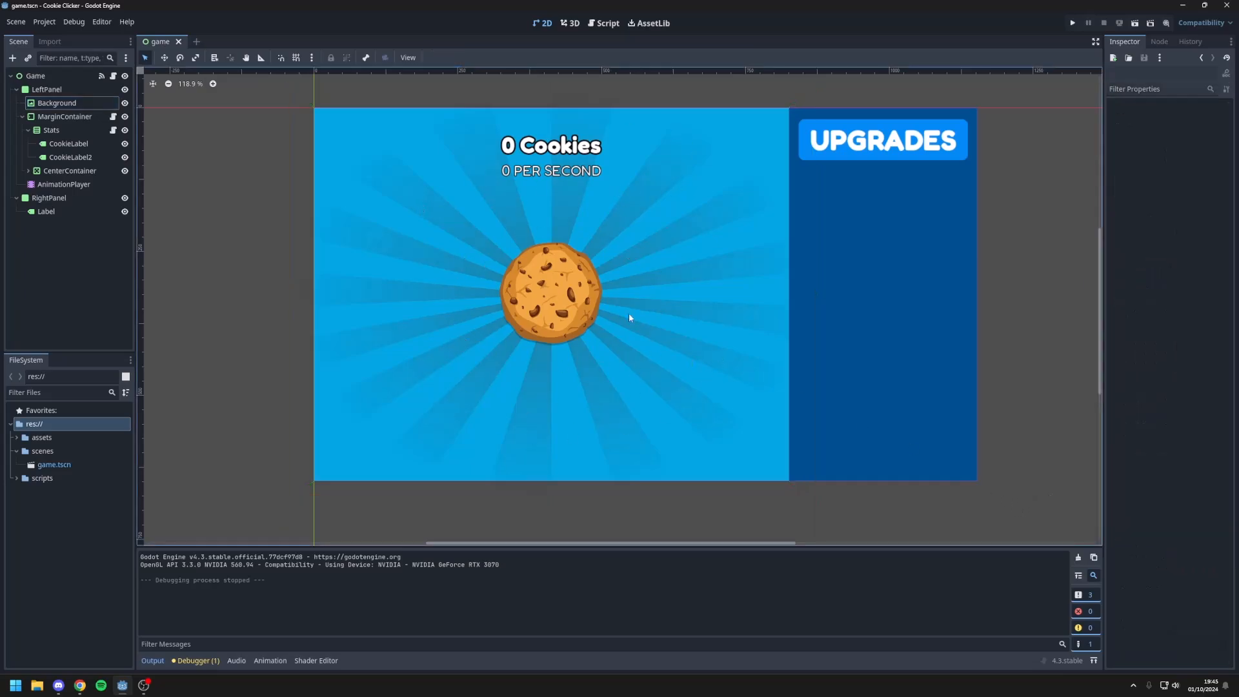
key("F5")
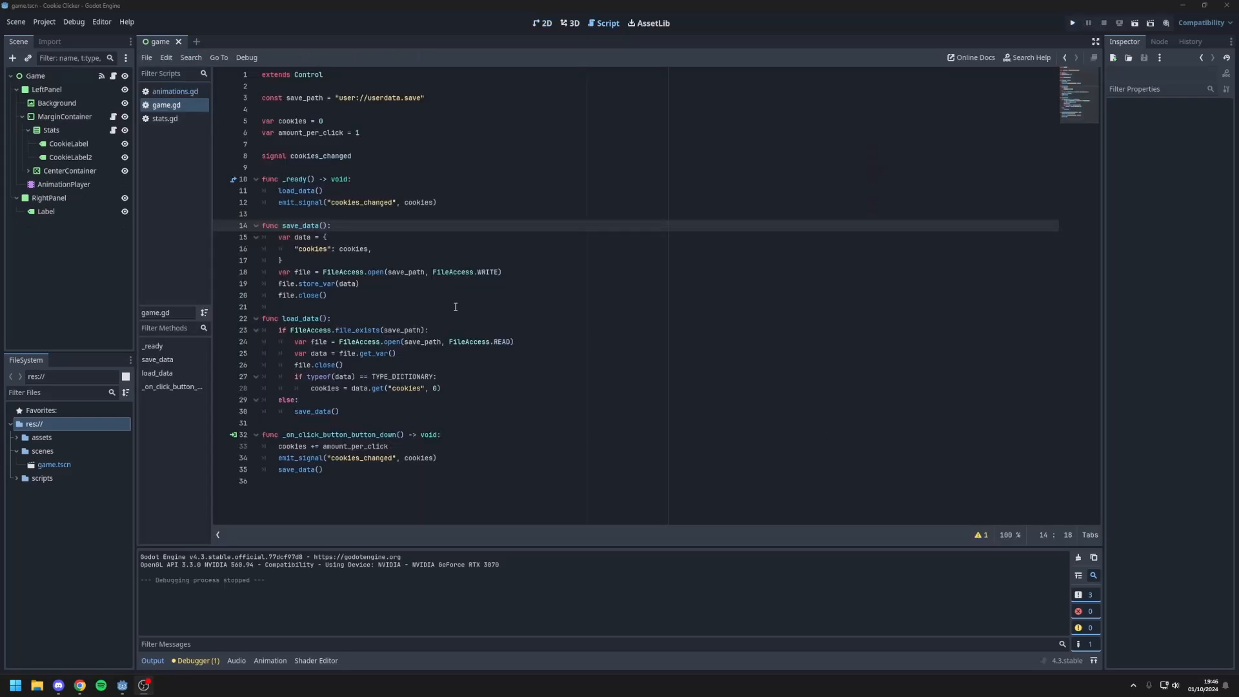
Step: Add a Control node as a child of the Game root node
left_click(542, 23)
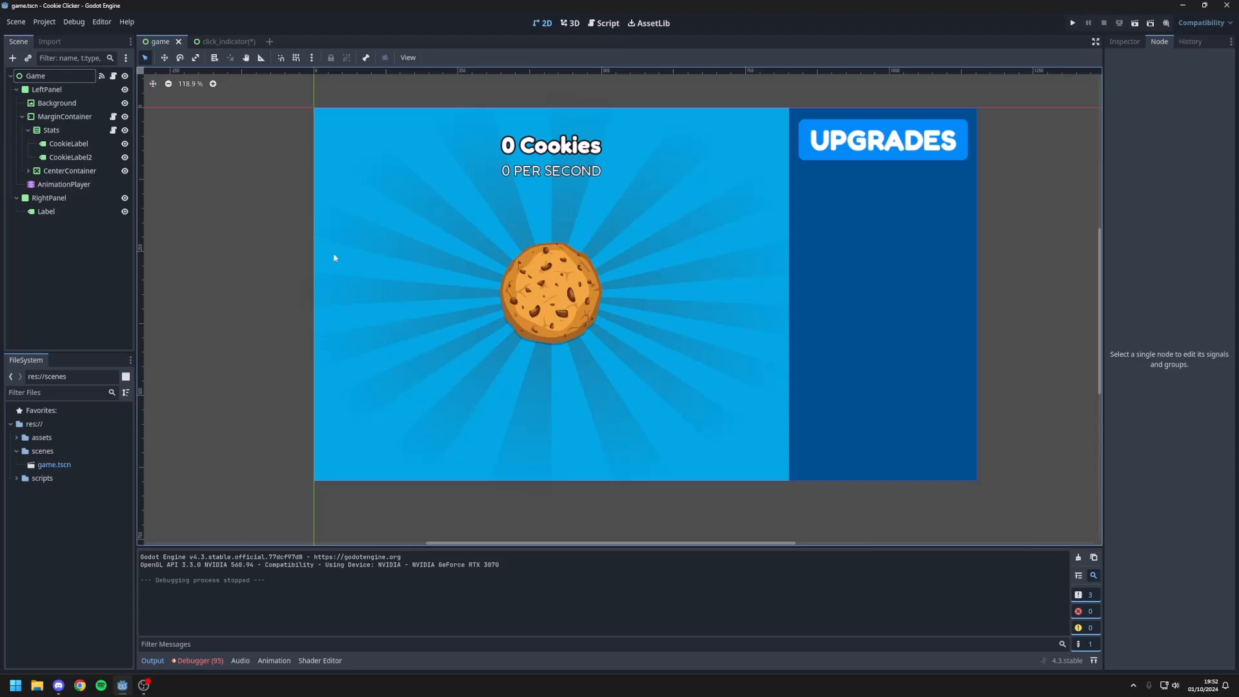
left_click(16, 89)
right_click(29, 80)
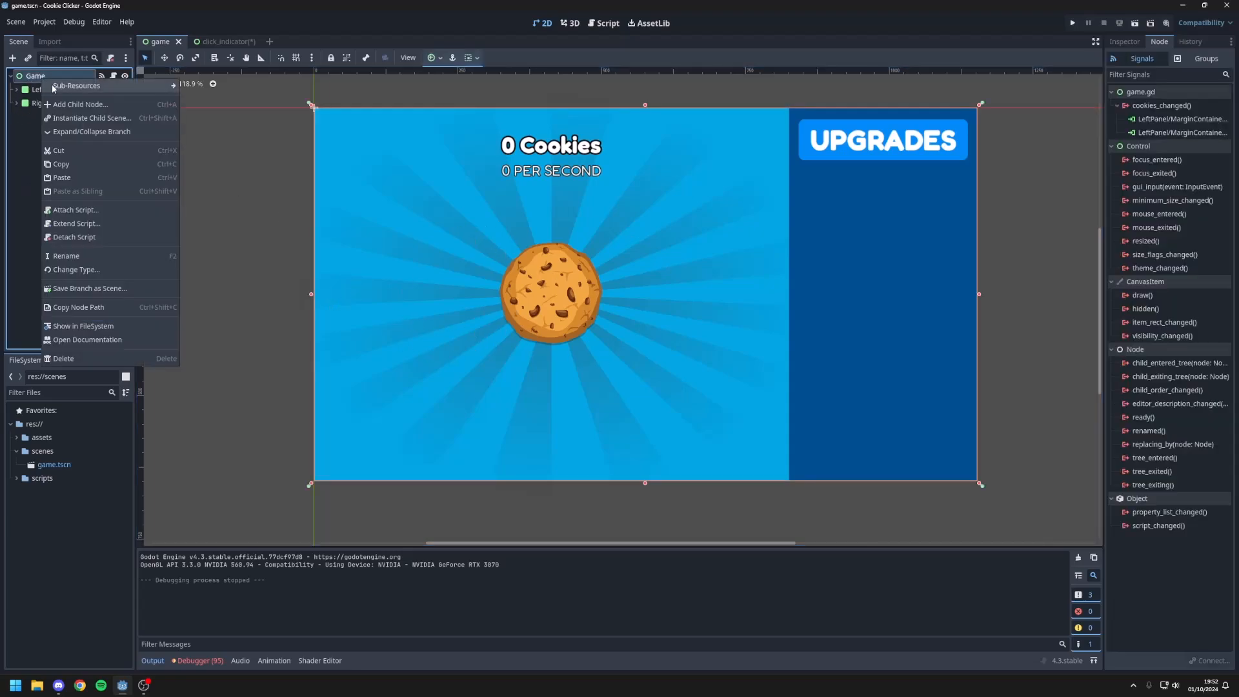
left_click(55, 103)
type("contro")
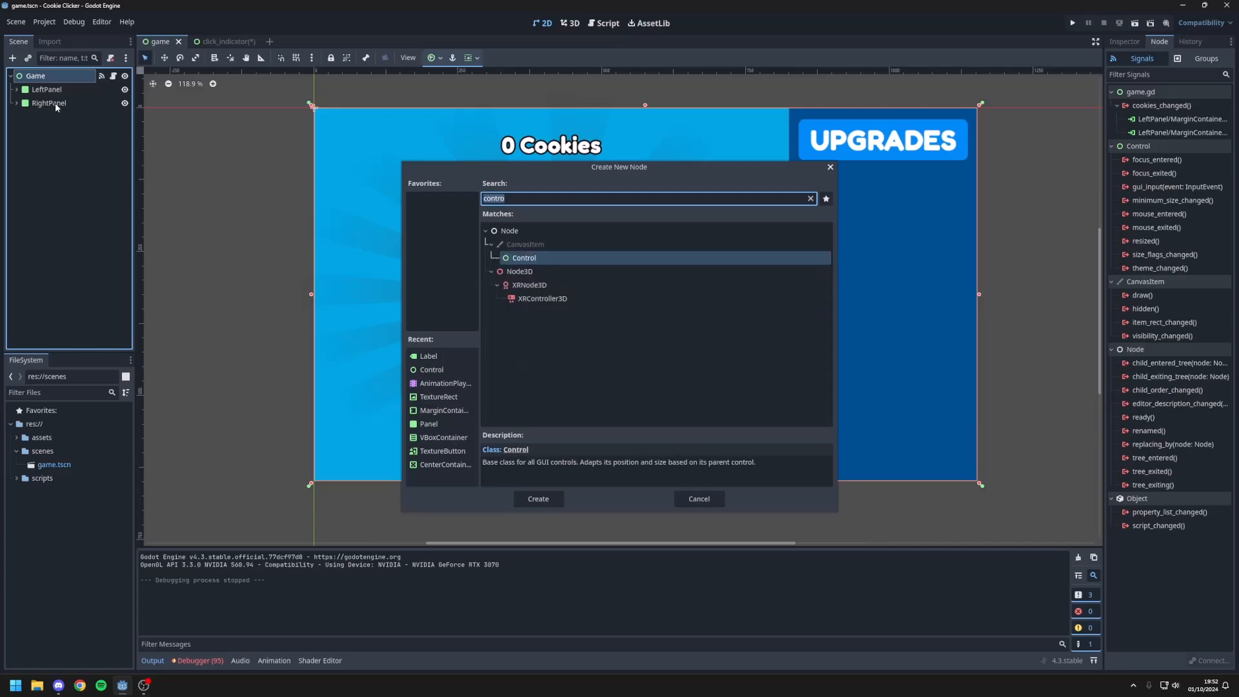
type("node")
key("BackSpace")
key("BackSpace")
key("BackSpace")
key("BackSpace")
type("control")
key("Return")
Step: Move the new Control node above LeftPanel in the scene tree and rename it Indicators
left_click_drag(58, 110, 56, 83)
double_click(66, 84)
type("Indicators")
key("Return")
Step: Add a Label node as a child of Indicators
right_click(65, 86)
left_click(83, 91)
type("label")
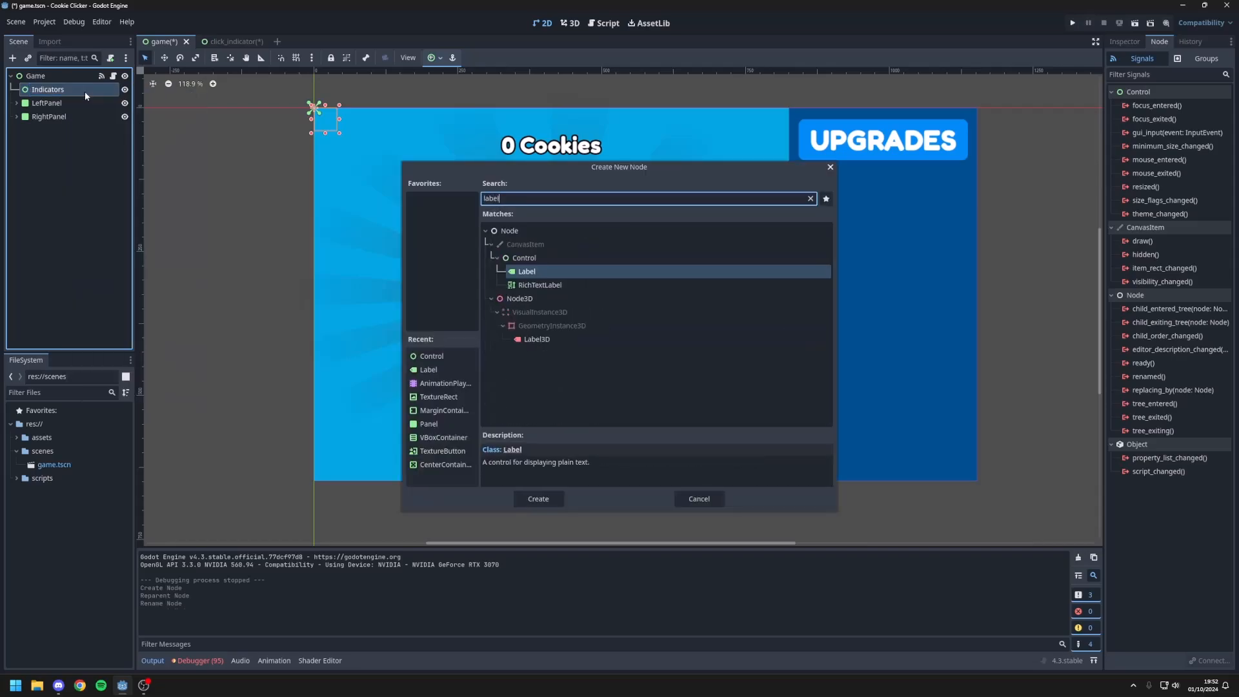
key("Return")
Step: Rename the new label under Indicators to Template
left_click(1123, 42)
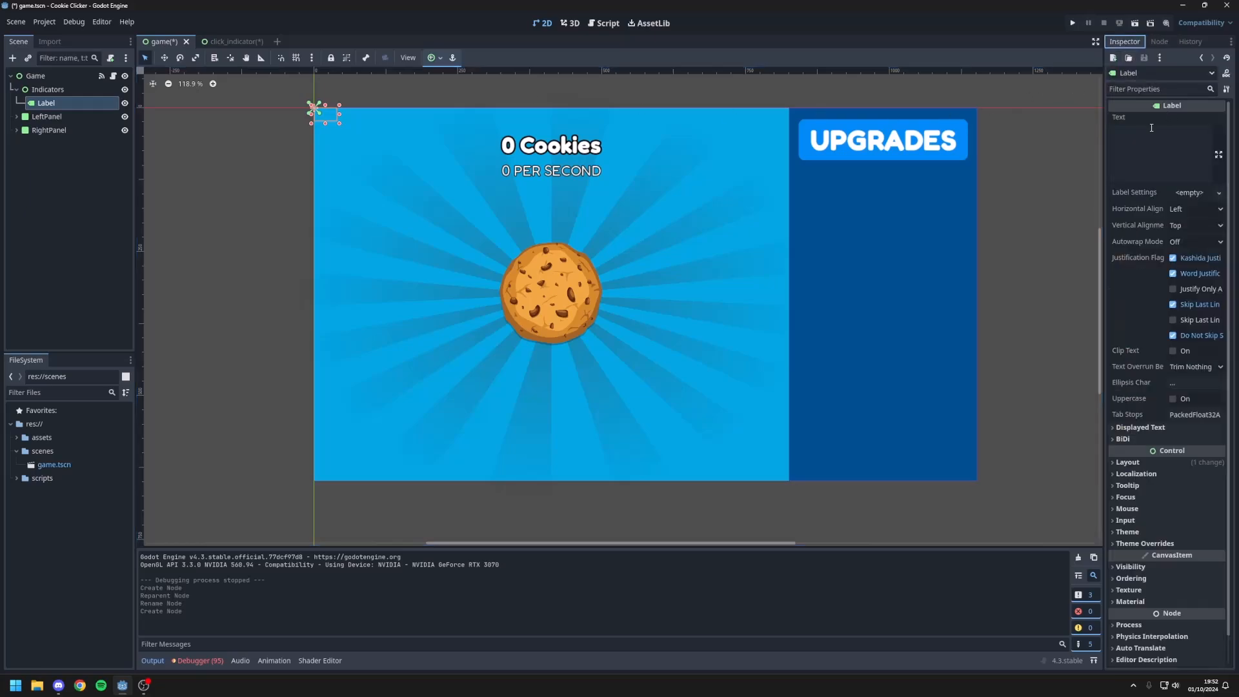
double_click(68, 104)
key("BackSpace")
type("t")
key("BackSpace")
type("Template")
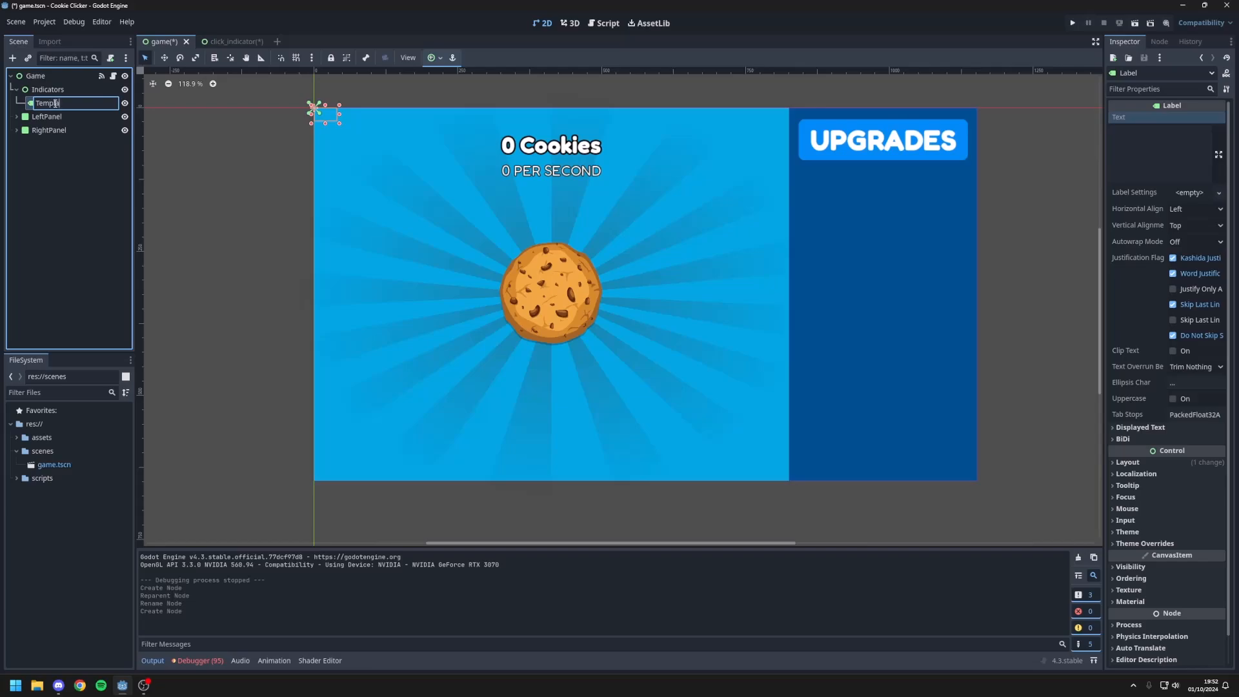
key("Return")
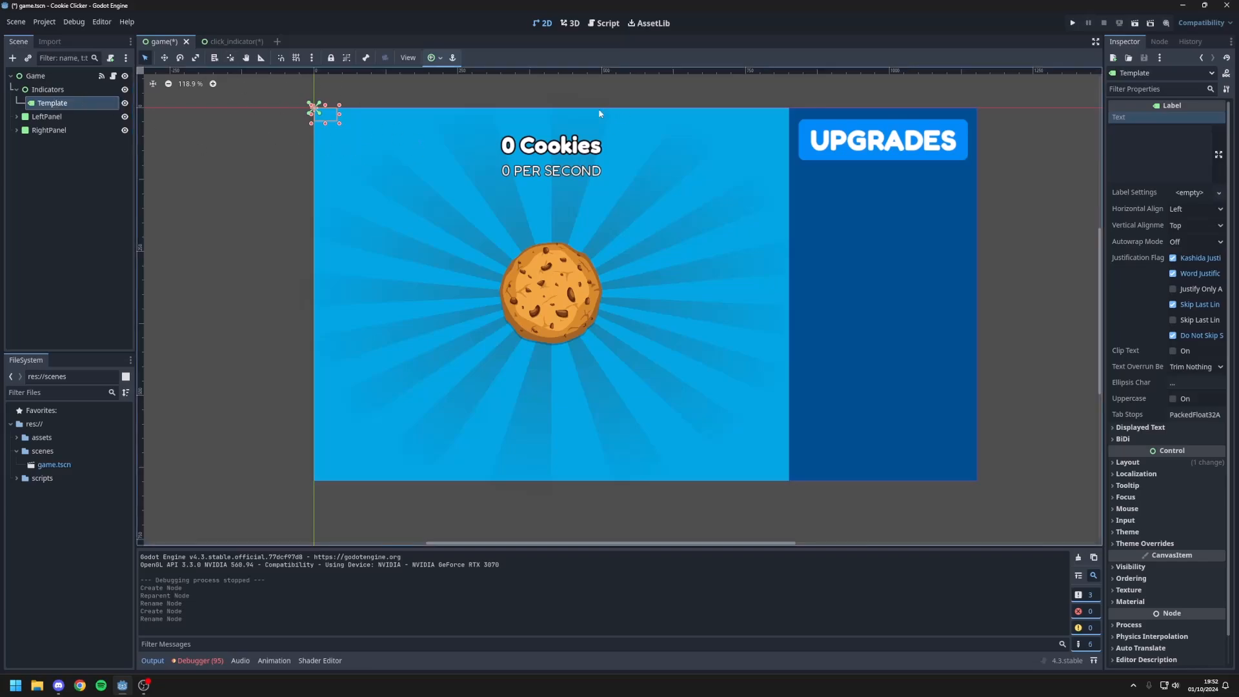
Step: Set the Template label's text to "+0"
left_click(1149, 155)
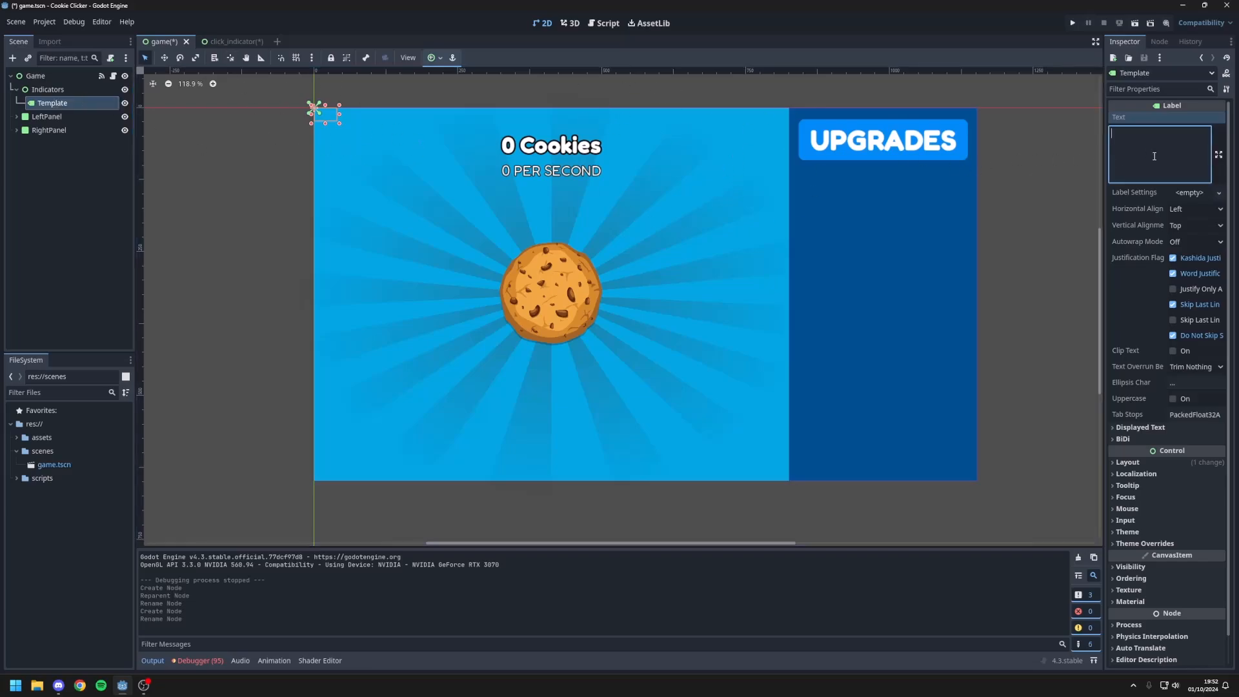
type("+0")
key("BackSpace")
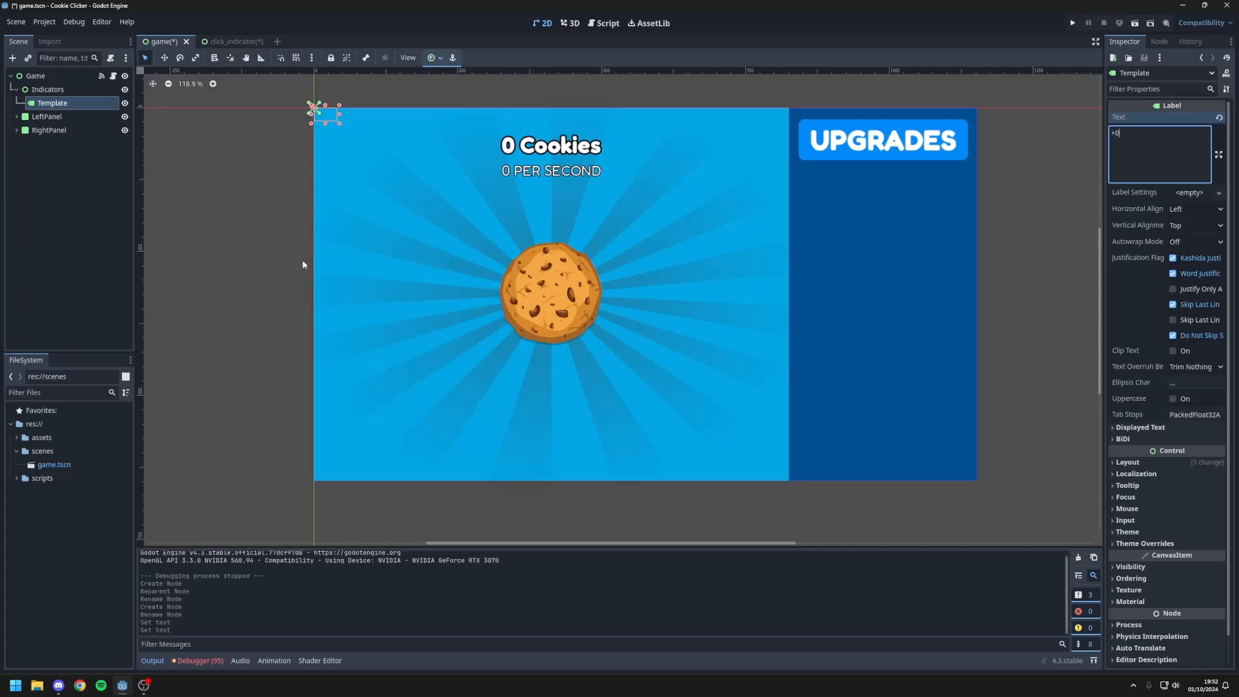
Step: Move the Indicators node below RightPanel in the scene tree
left_click(18, 90)
left_click_drag(29, 87, 36, 121)
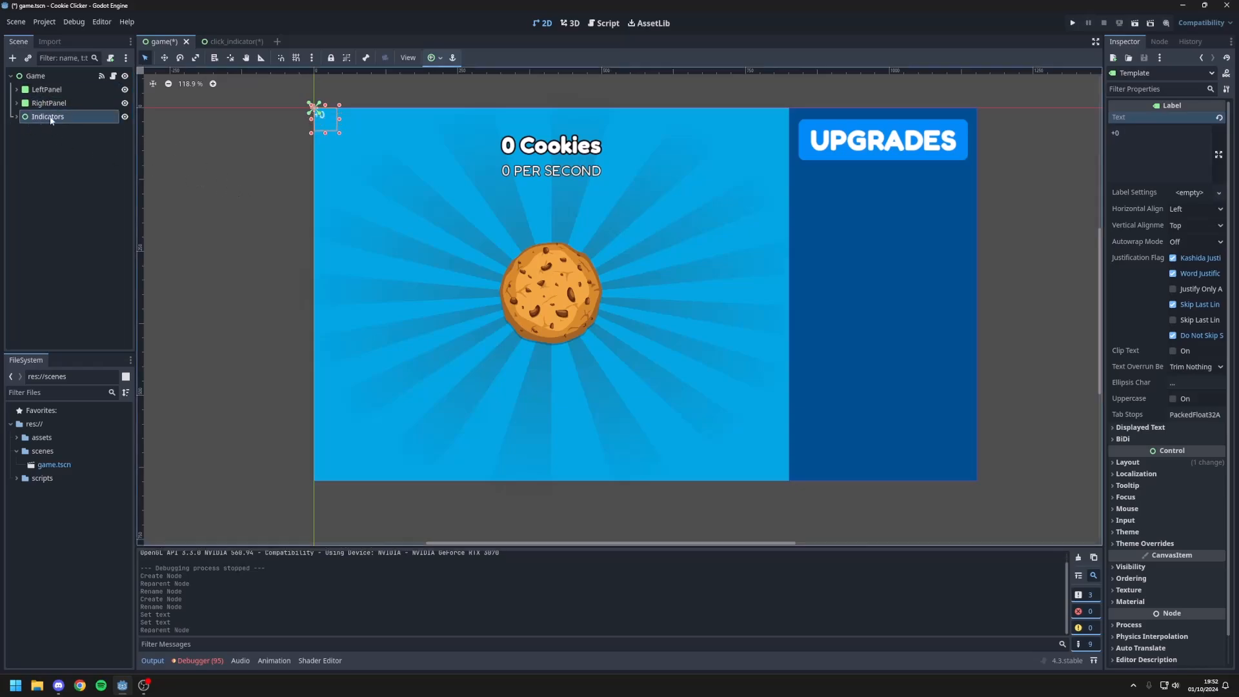
left_click(215, 131)
Step: Set both the horizontal and vertical alignment of the Template label to Center
middle_click_drag(328, 108, 330, 167)
scroll(330, 172, "up", 11)
left_click(316, 174)
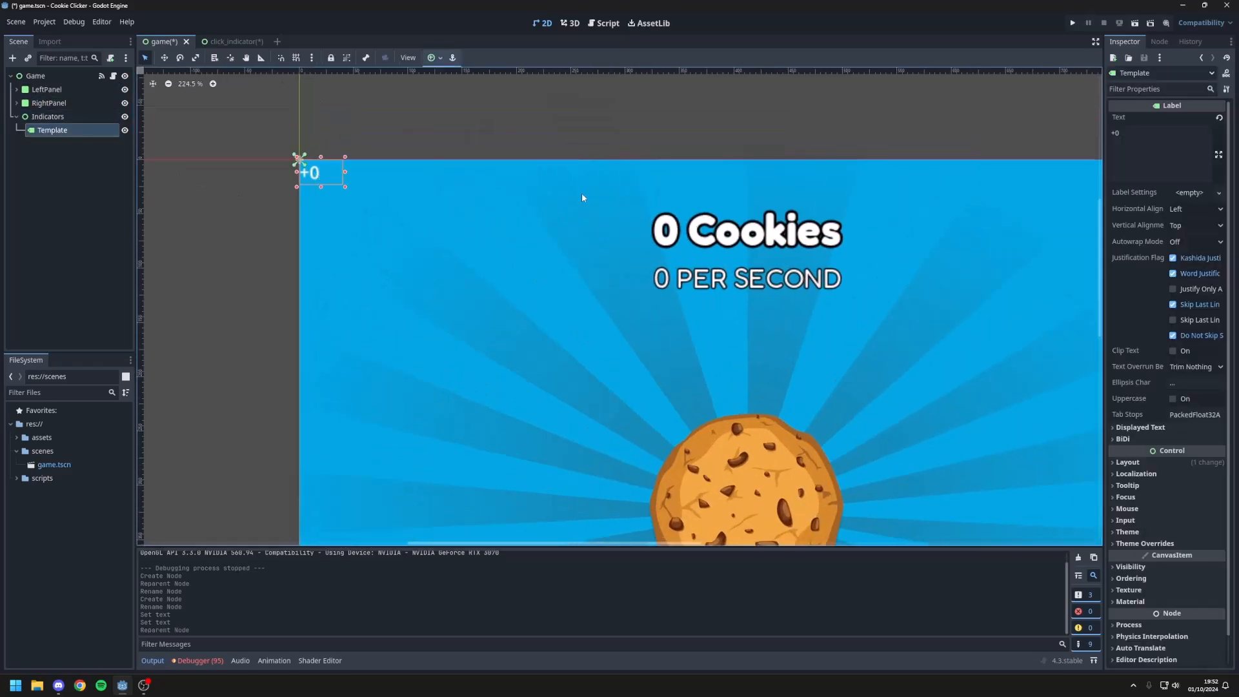
left_click(1186, 213)
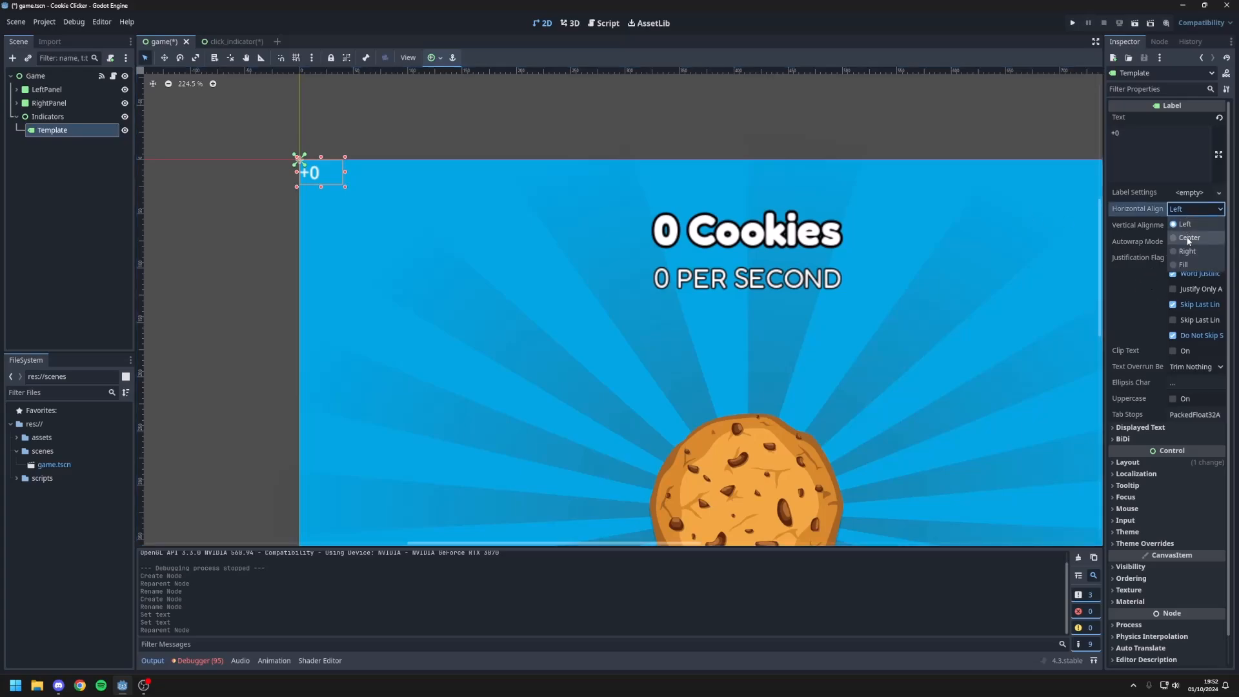
left_click(1190, 239)
left_click(1189, 226)
left_click(1188, 255)
Step: Override the Template label's font with the bold rounded font file from the project
scroll(1179, 423, "down", 2)
left_click(1150, 513)
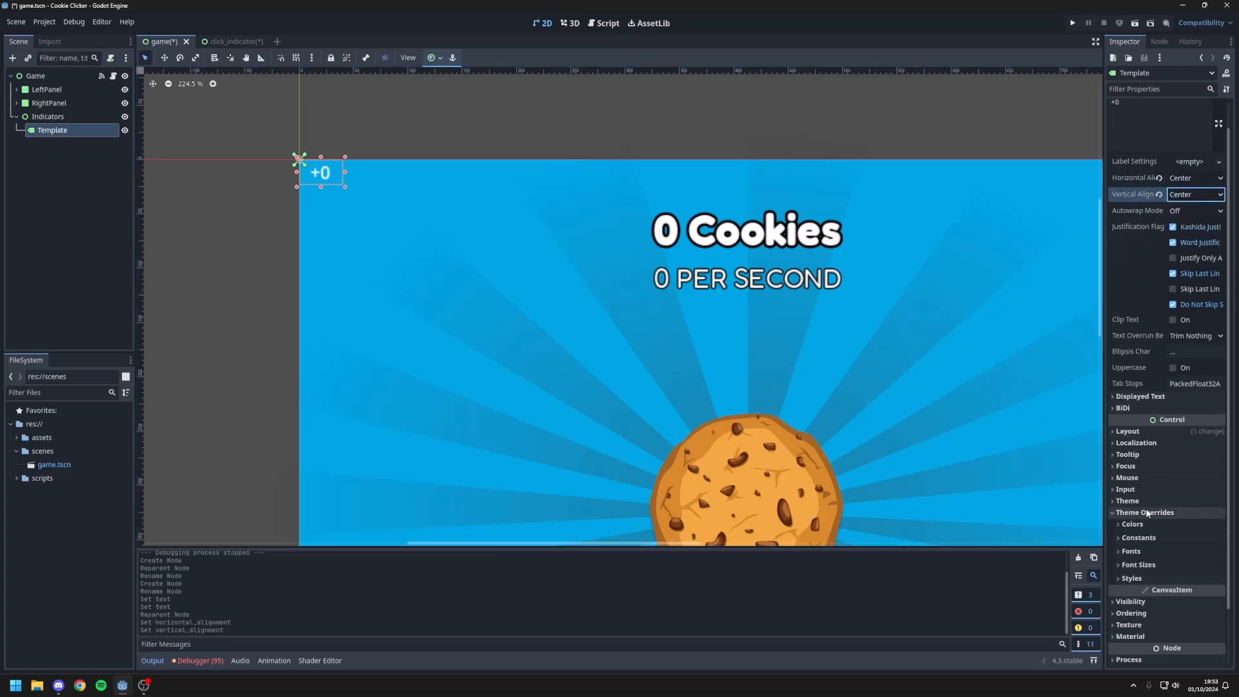
left_click(1153, 564)
left_click(1168, 553)
left_click(1187, 566)
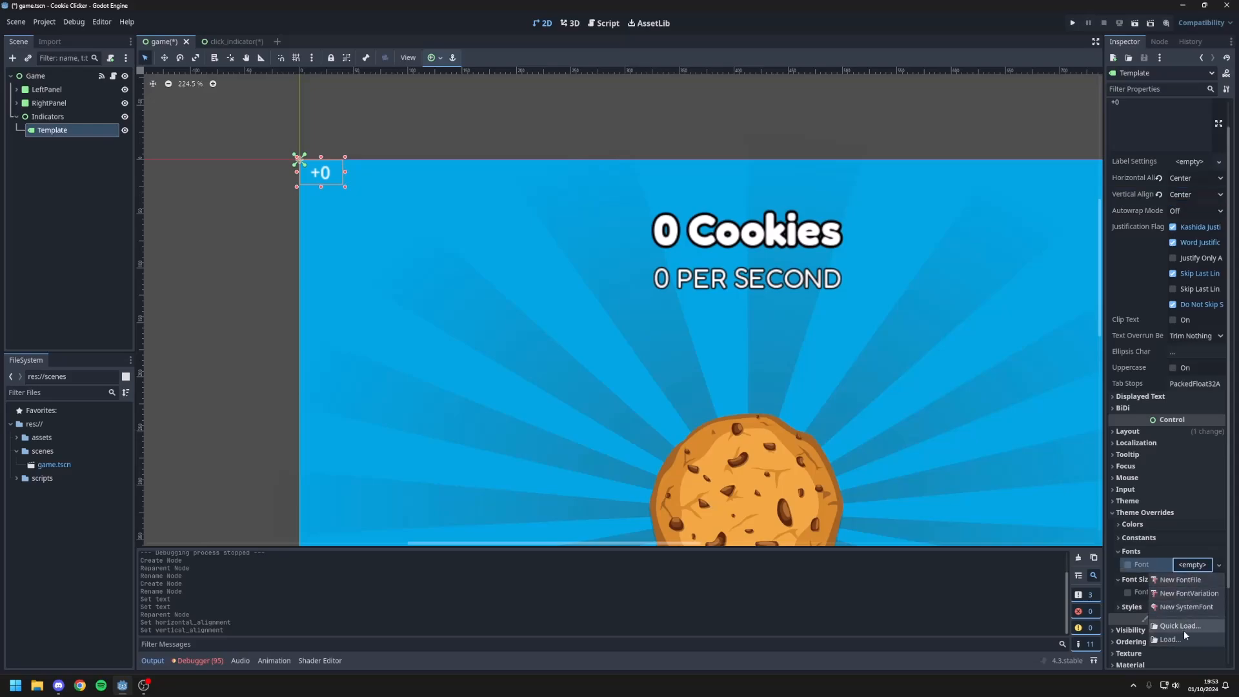
left_click(1183, 629)
double_click(582, 296)
Step: Override the Template label's font size with 30 px
left_click(1198, 608)
type("25")
key("Return")
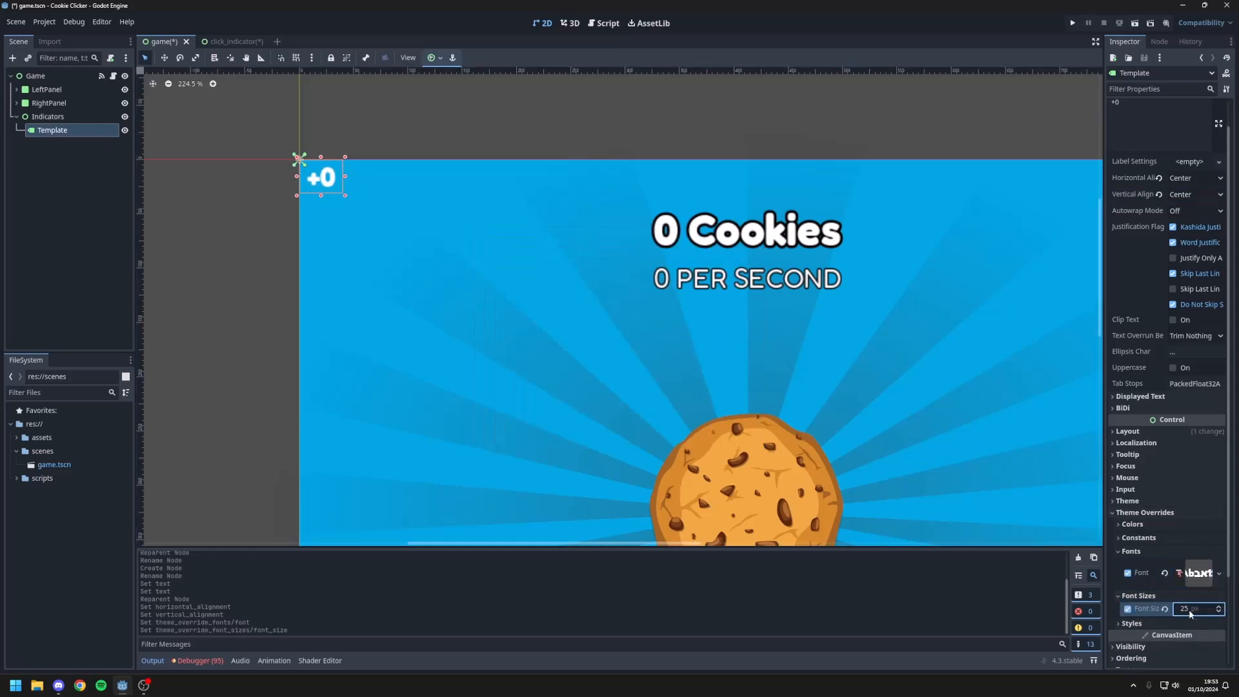
type("30")
key("Return")
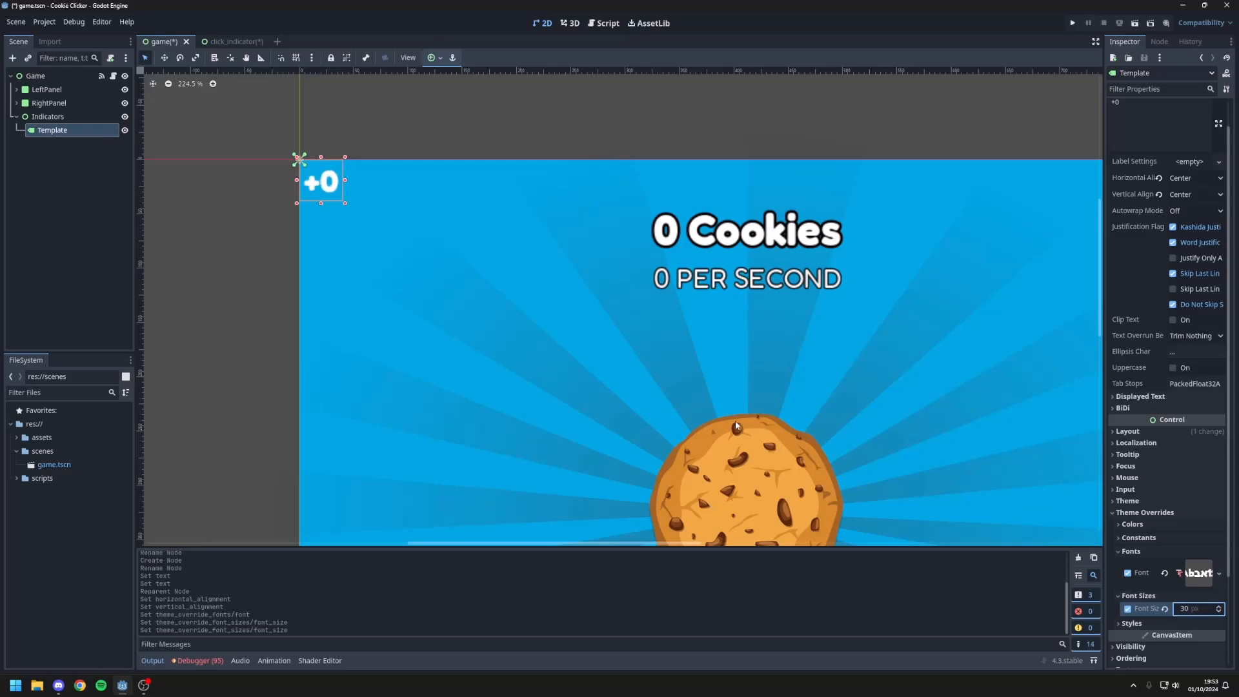
Step: Override the Template label's outline size with 5
left_click(1139, 538)
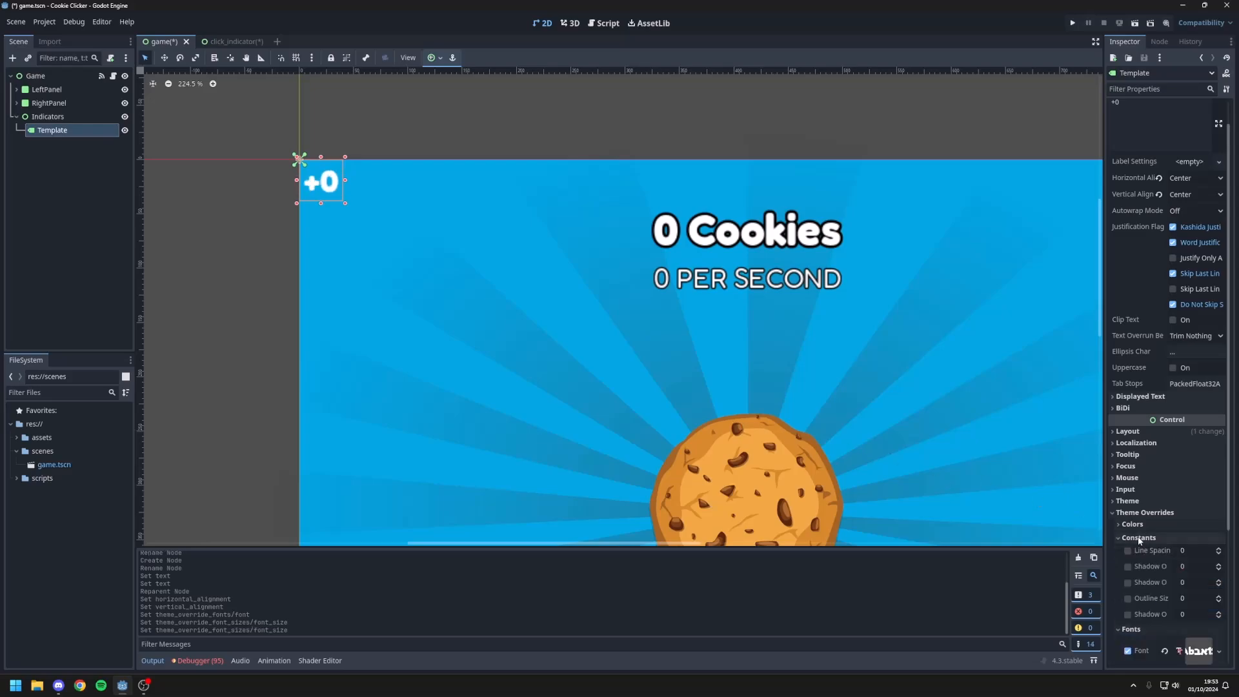
left_click(1193, 599)
type("5")
key("Return")
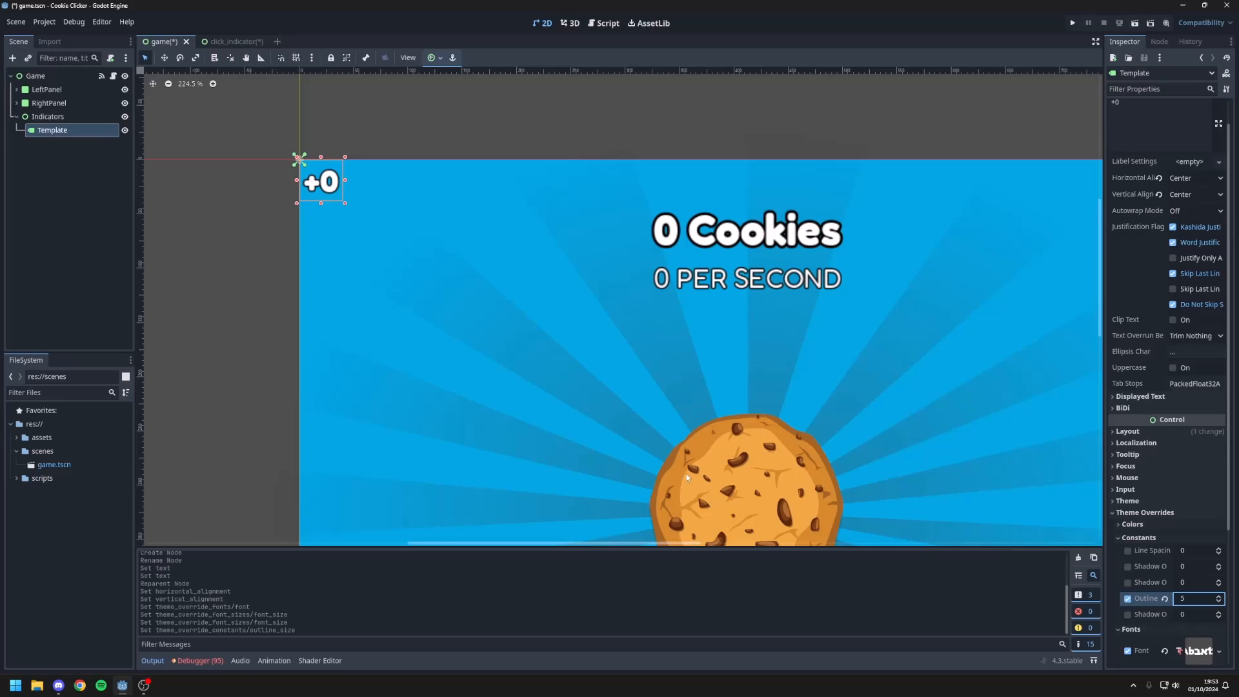
Step: Collapse the LeftPanel and RightPanel branches in the scene tree
left_click(275, 394)
left_click(60, 90)
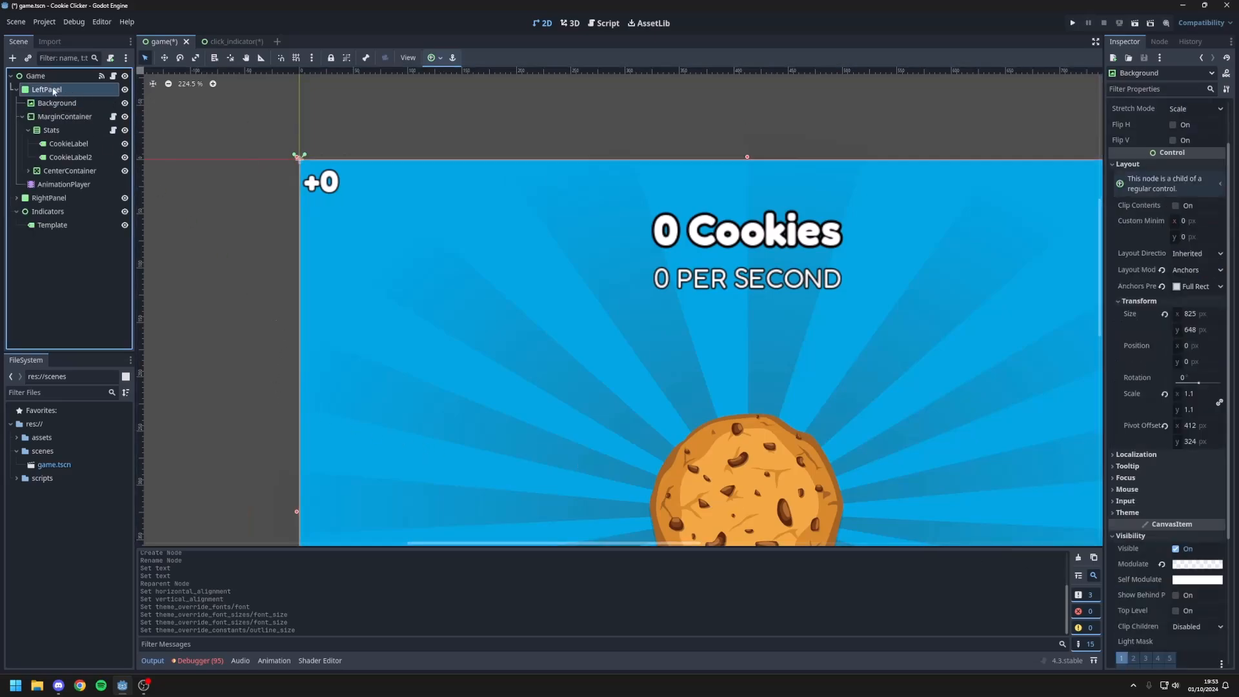
left_click(17, 91)
left_click(16, 102)
left_click(17, 91)
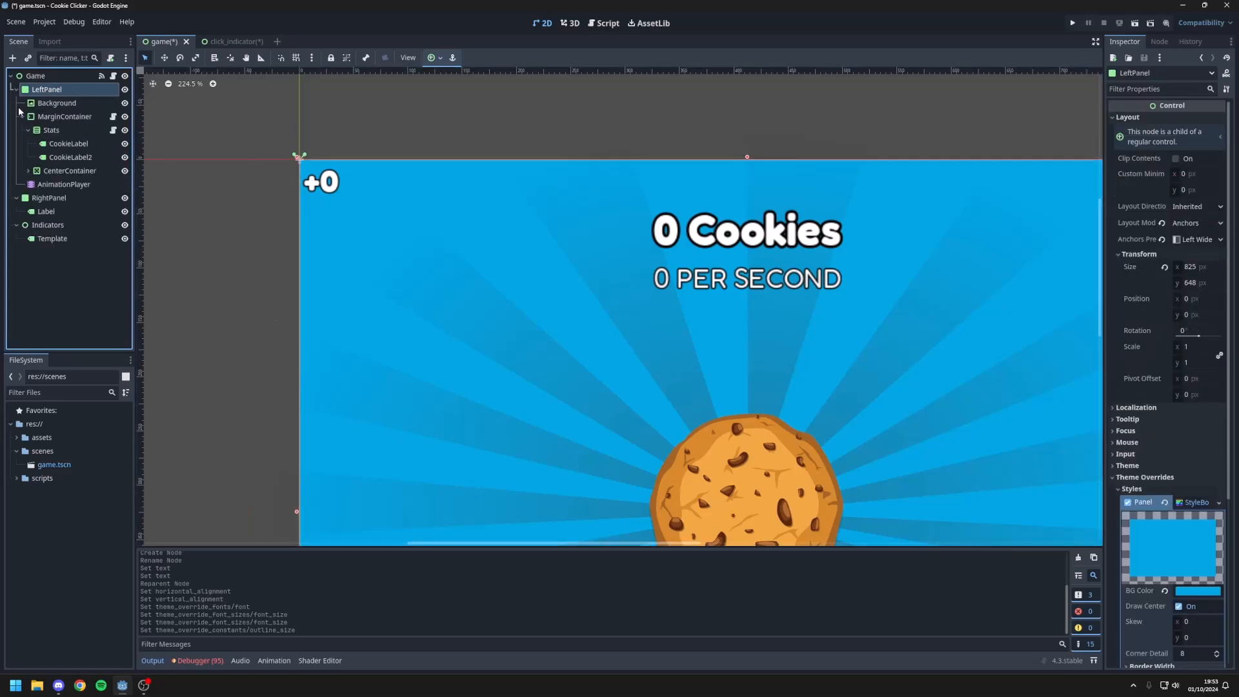
left_click(23, 106)
left_click(16, 91)
left_click(16, 103)
Step: Hide the Template label and move its parent Indicators above LeftPanel in the scene tree
left_click(41, 128)
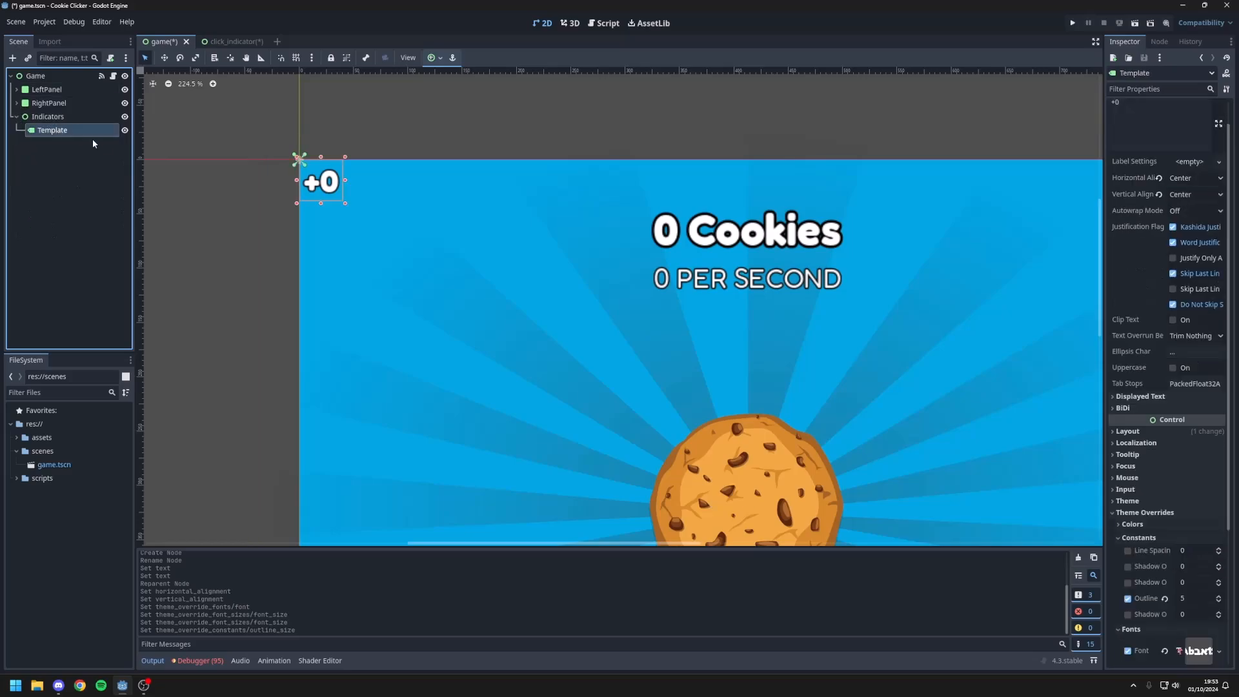
left_click(125, 131)
left_click(45, 119)
left_click(17, 117)
left_click_drag(43, 117, 45, 84)
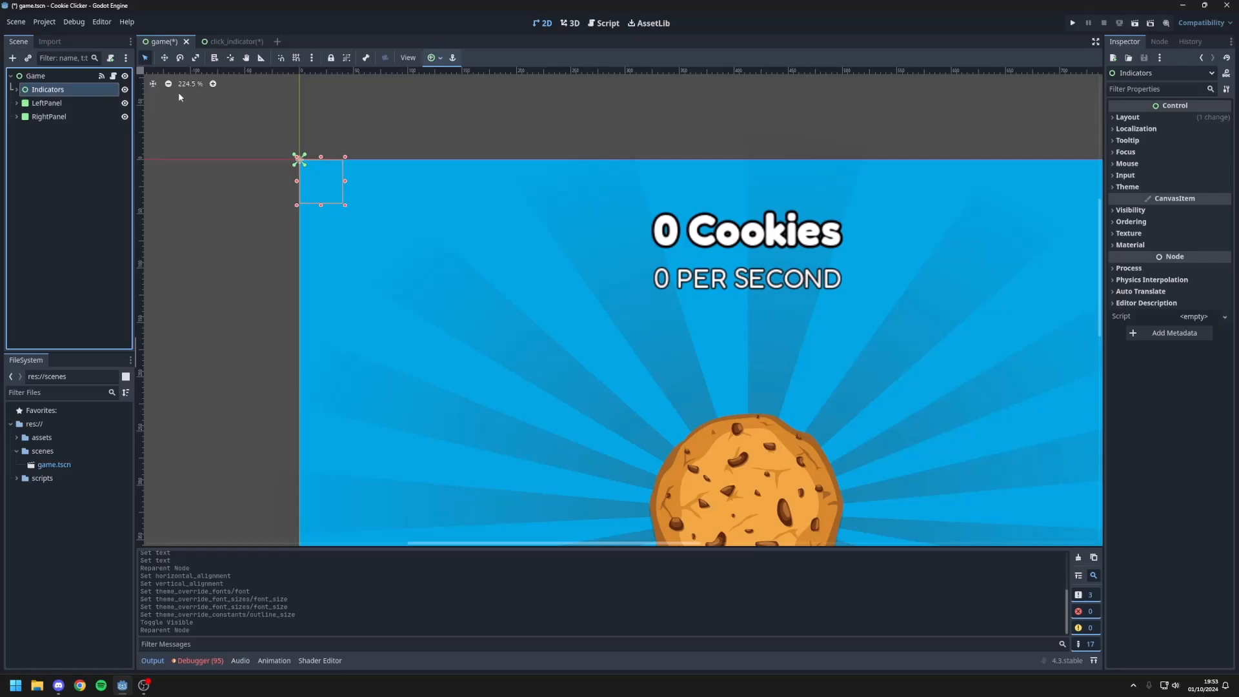
Step: Filter the Indicators node's properties for "top" and enable Top Level
left_click(1129, 89)
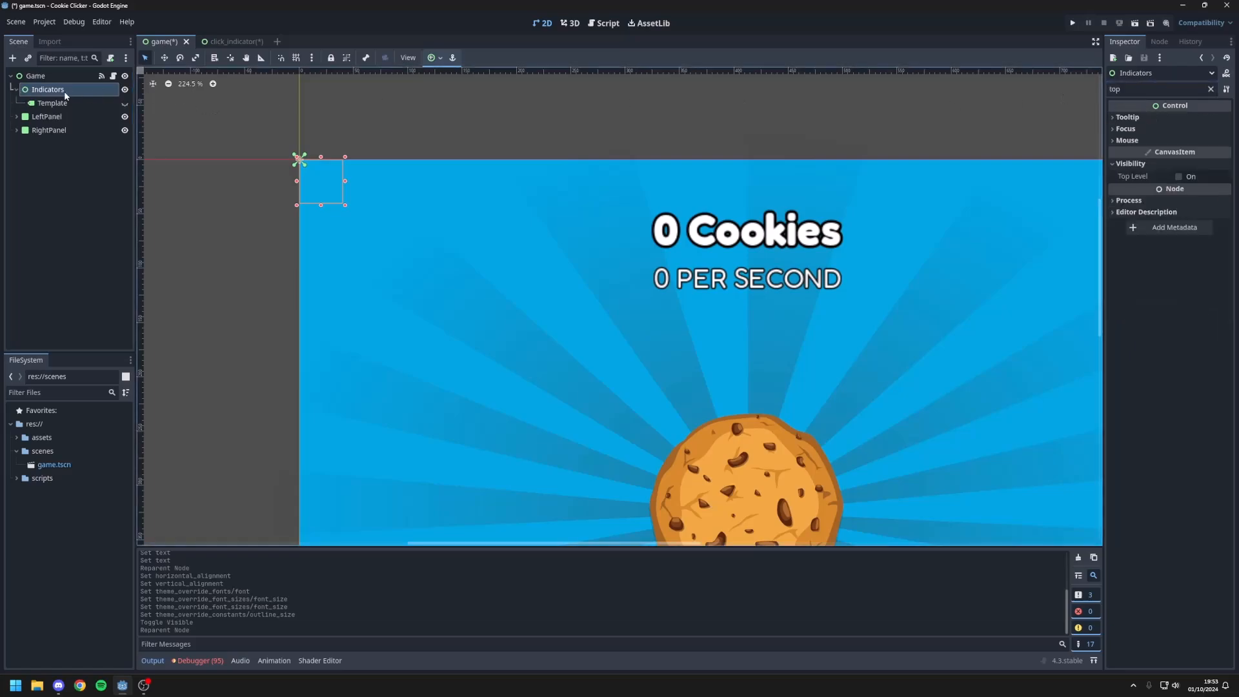
left_click(53, 77)
left_click(54, 90)
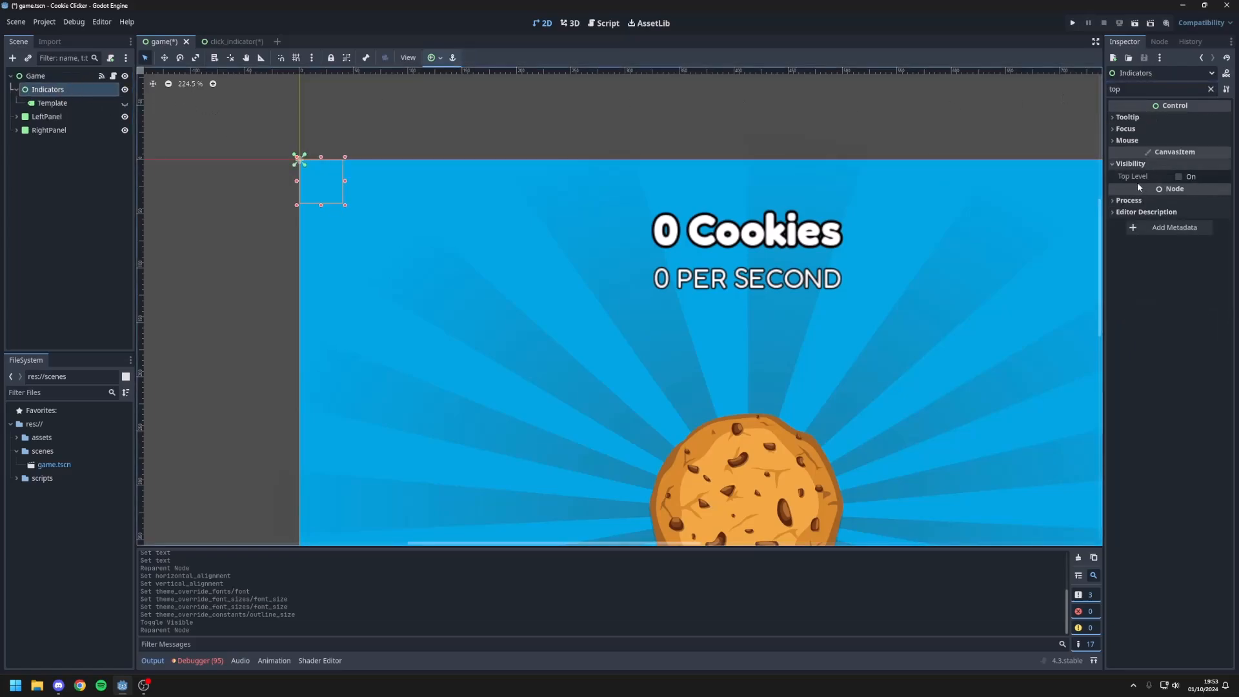
left_click(1179, 176)
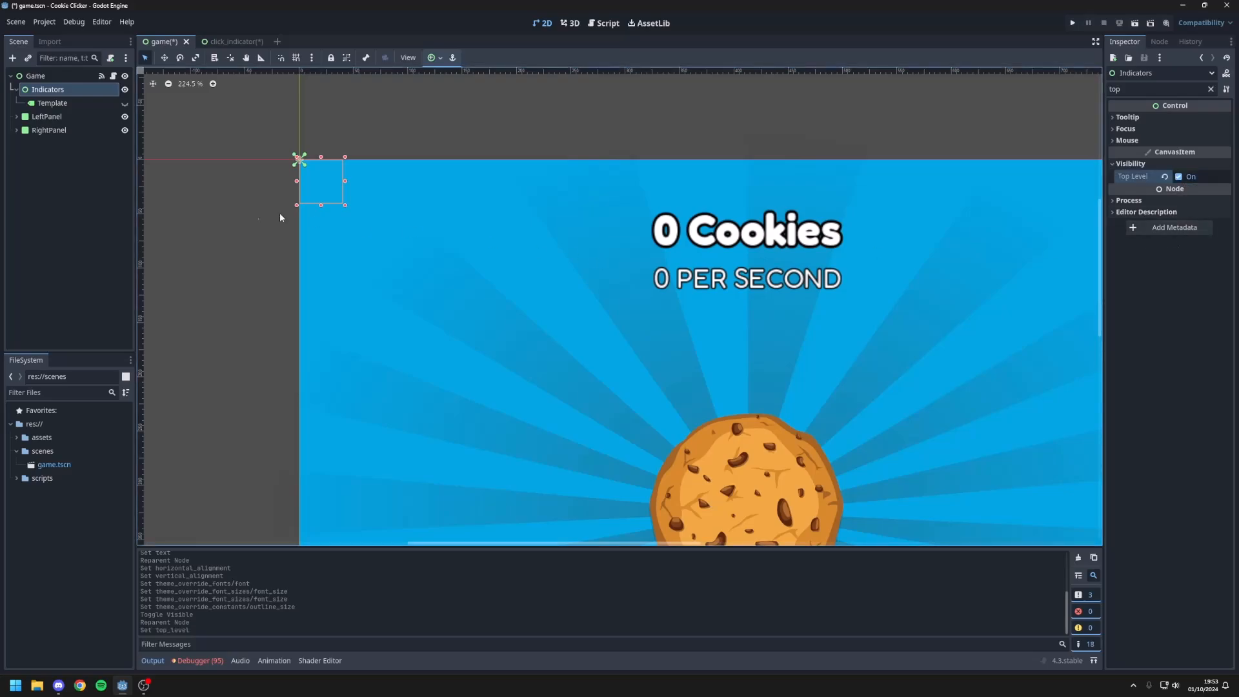
Step: Show the Template label to check its drawing order, hide it again, and save the scene
left_click(125, 104)
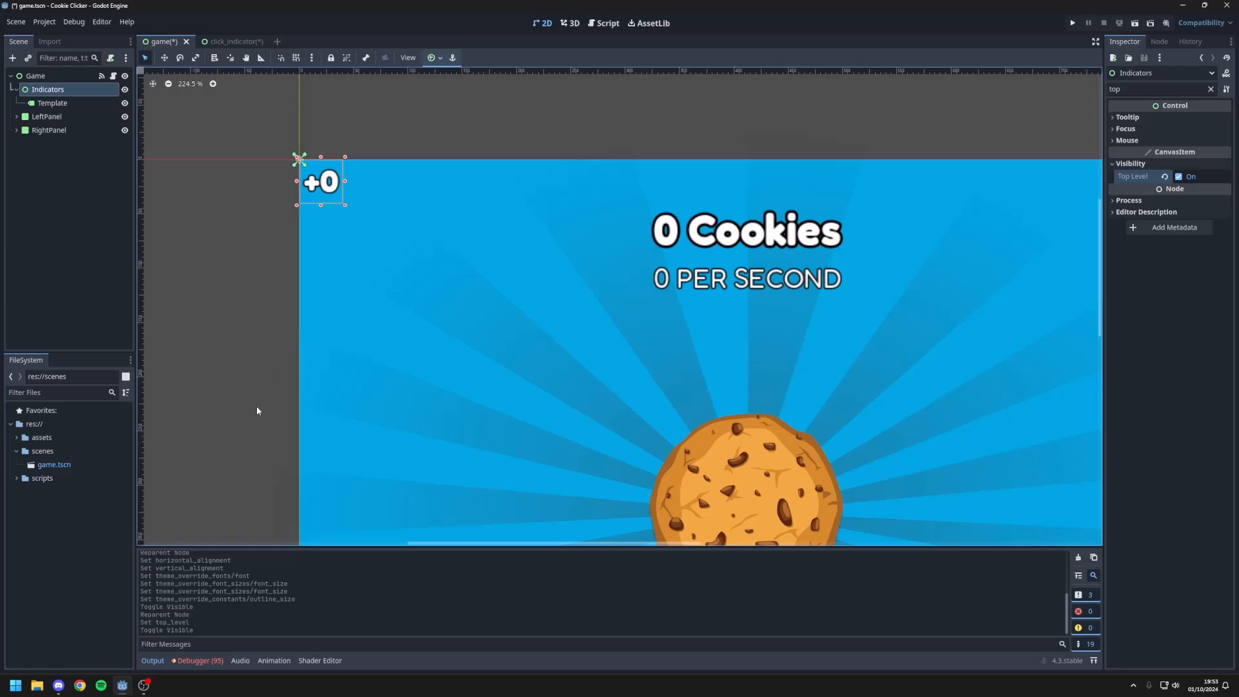
left_click(125, 103)
left_click(201, 222)
scroll(373, 316, "down", 5)
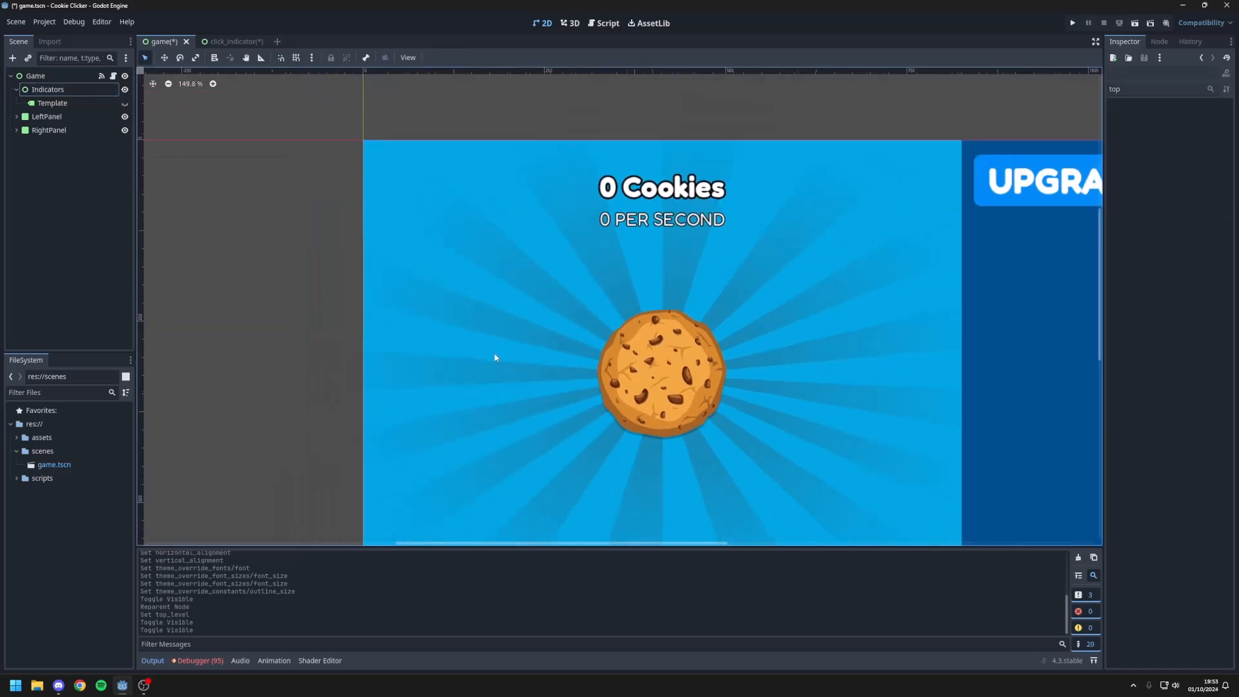
key("ctrl+s")
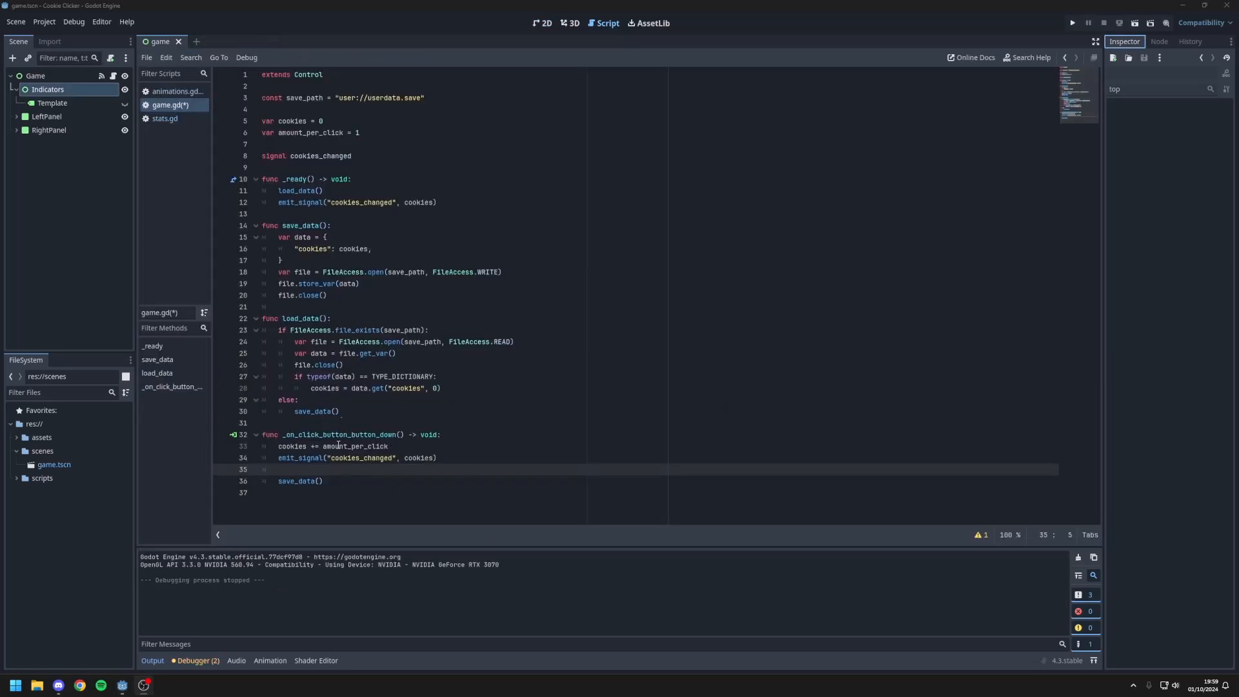
Step: Begin a new signal declaration below cookies_changed in game.gd
left_click(373, 162)
key("Return")
Step: Name the new signal cookie_clicked and emit it with amount_per_click after the cookies_changed emit in _on_click_button_button_down
type("signal")
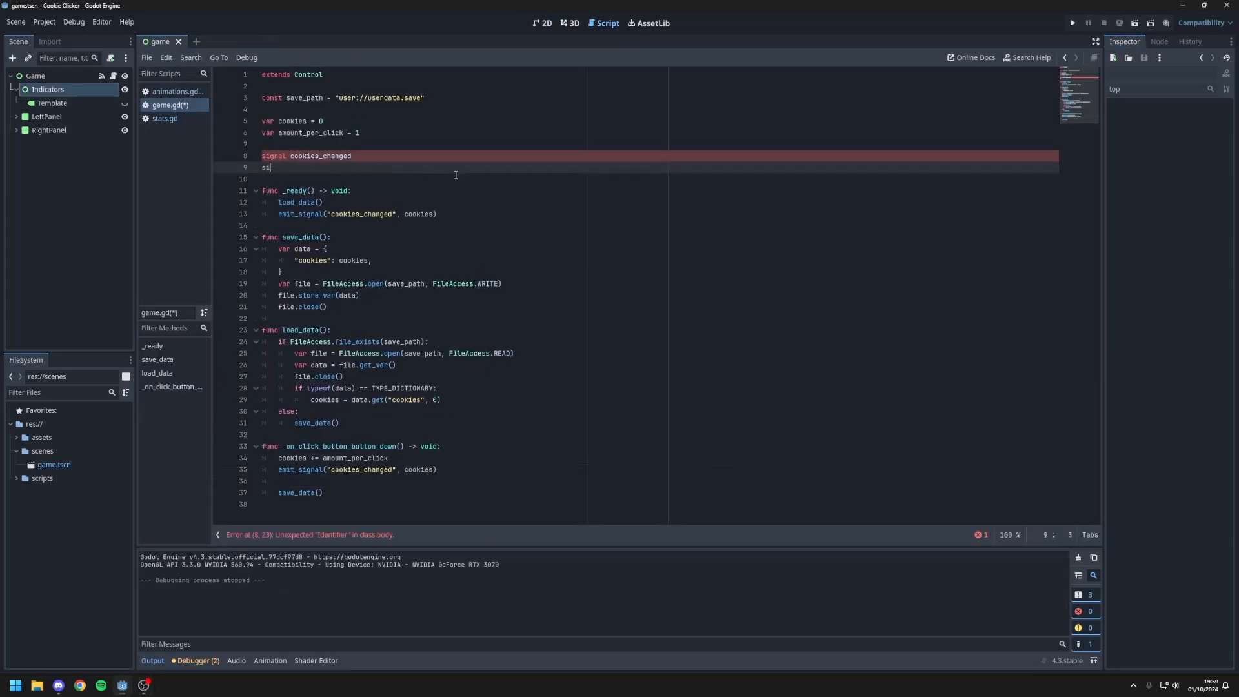
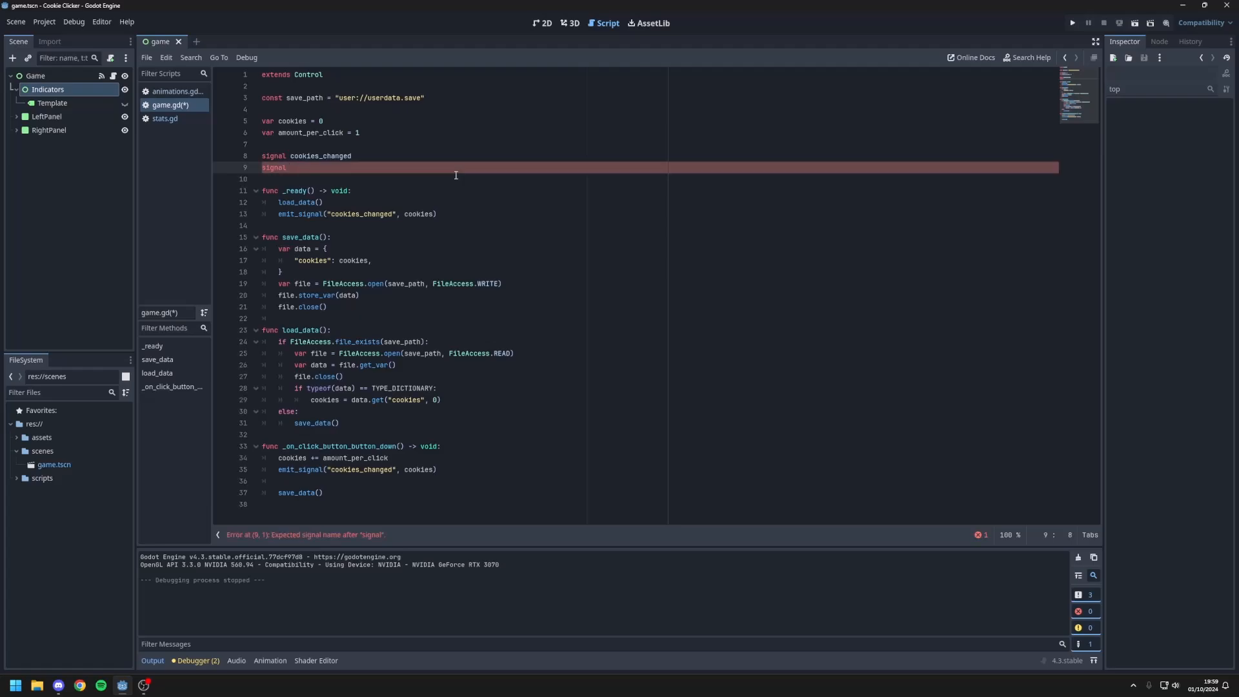
Step: Begin a new signal declaration below cookies_changed in game.gd
Step: Name the new signal cookie_clicked and emit it with amount_per_click after the cookies_changed emit in _on_click_button_button_down
type(" cookie_clicked")
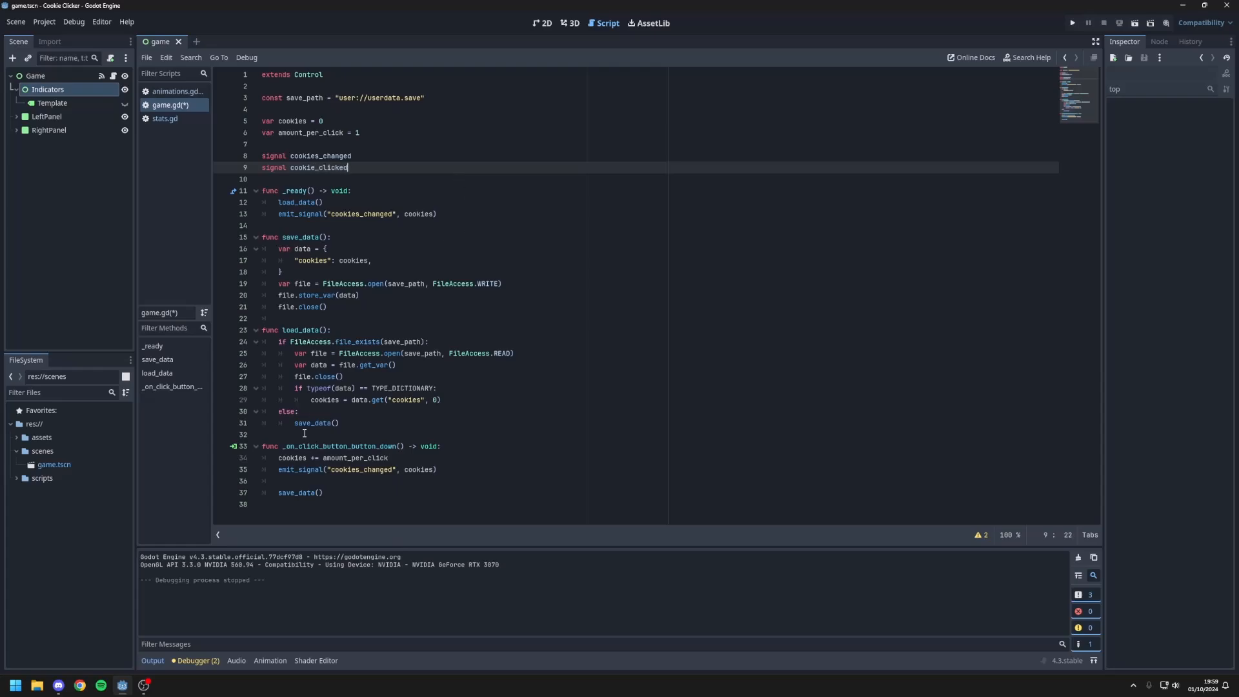
left_click(312, 482)
type("emit(")
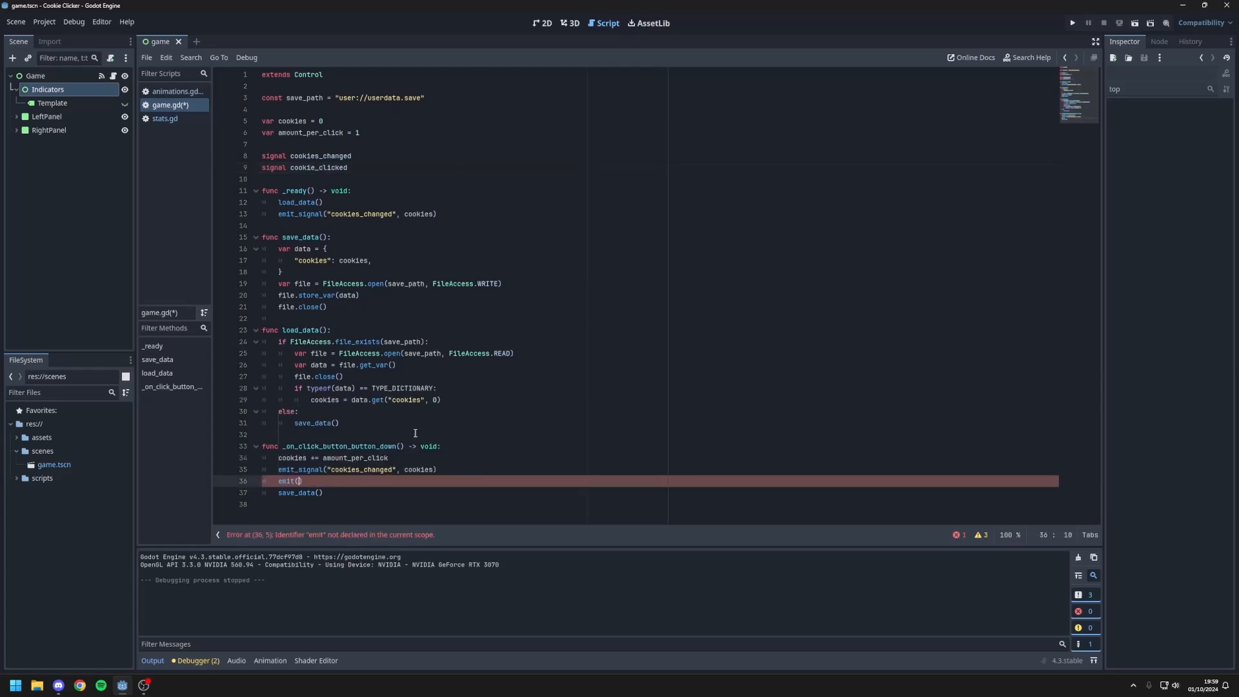
key("BackSpace")
type("_signal(")
type("\"cookie")
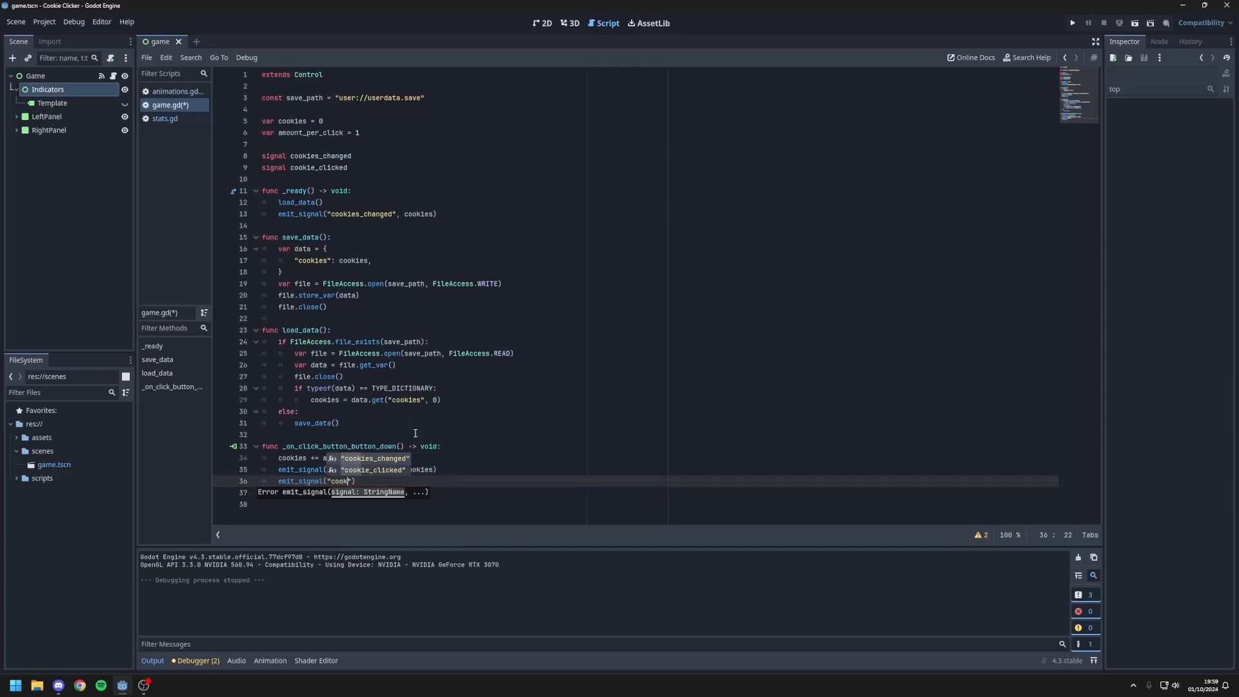
key("Down")
key("Return")
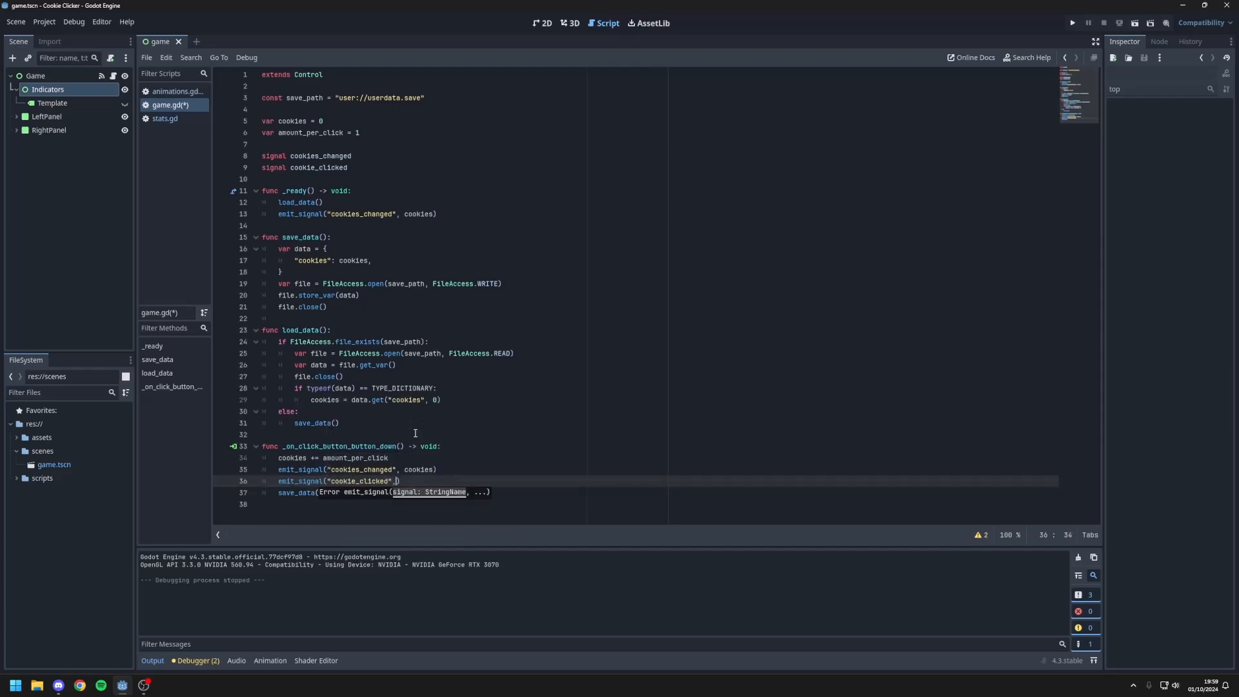
type(", amount")
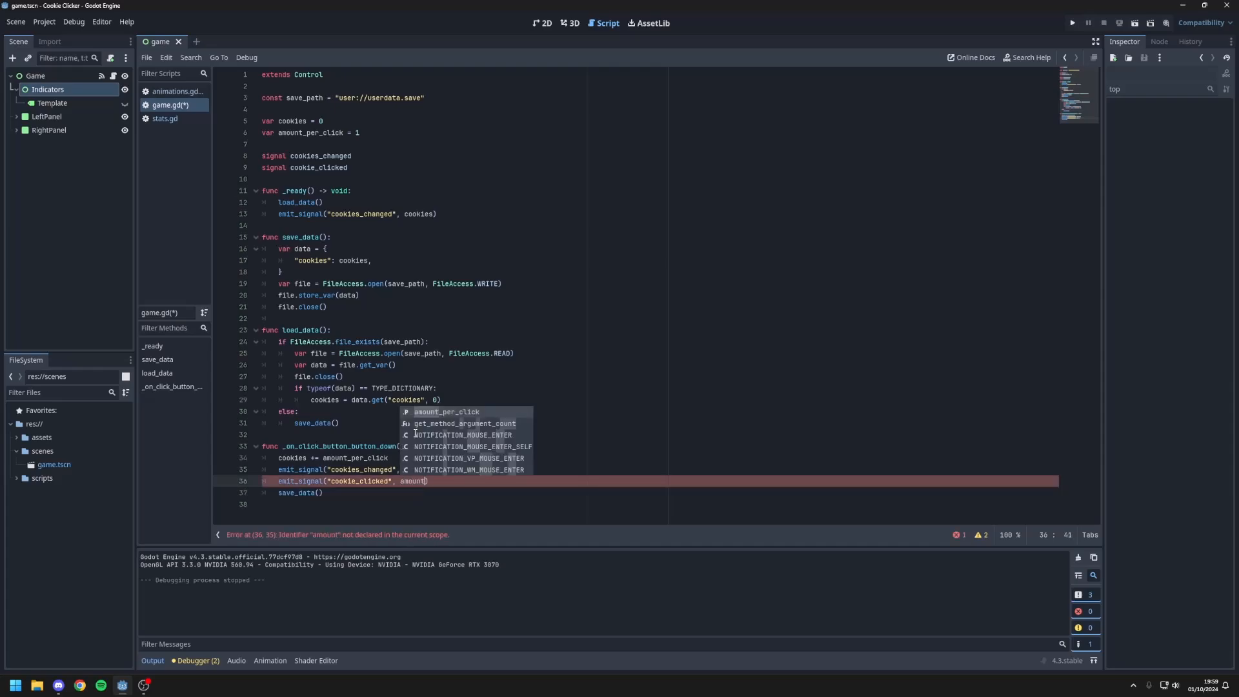
key("Return")
left_click(405, 470)
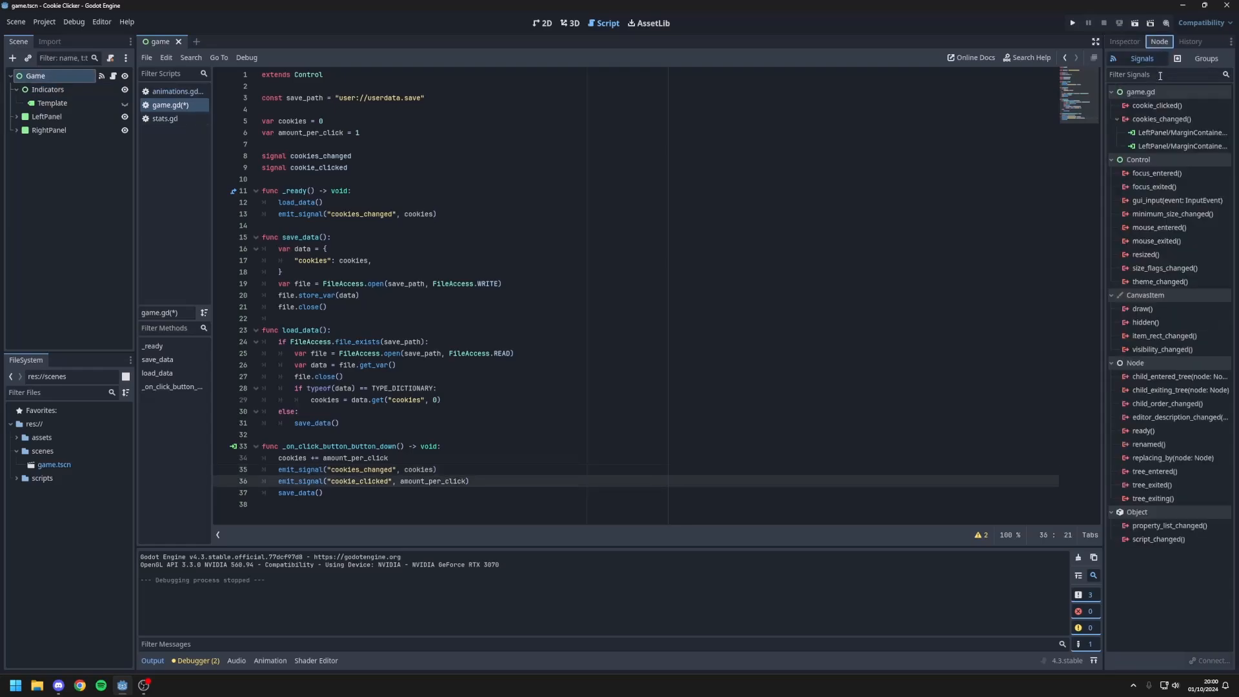
Step: Connect the Game node's cookie_clicked signal to the RightPanel-side animations.gd script on its MarginContainer with the default receiver method
double_click(1157, 105)
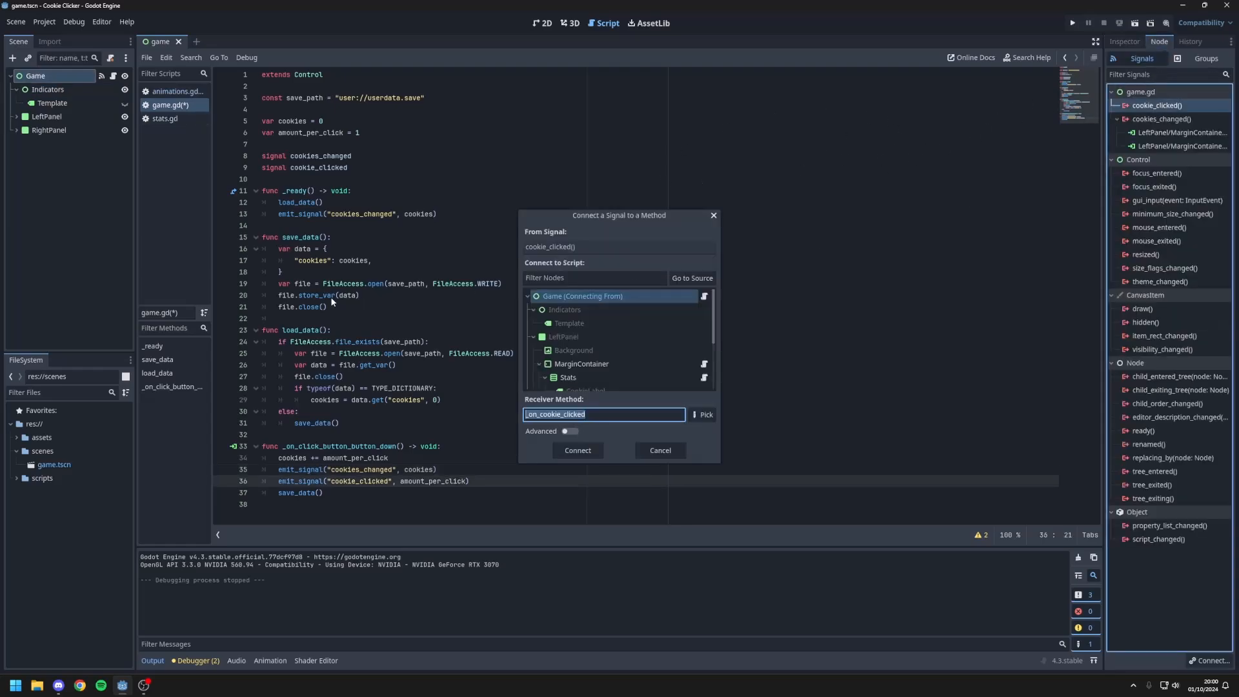
double_click(577, 365)
left_click(361, 272)
Step: Add an amount parameter to _on_game_cookie_clicked in animations.gd and remove the placeholder pass line
left_click_drag(423, 295, 279, 294)
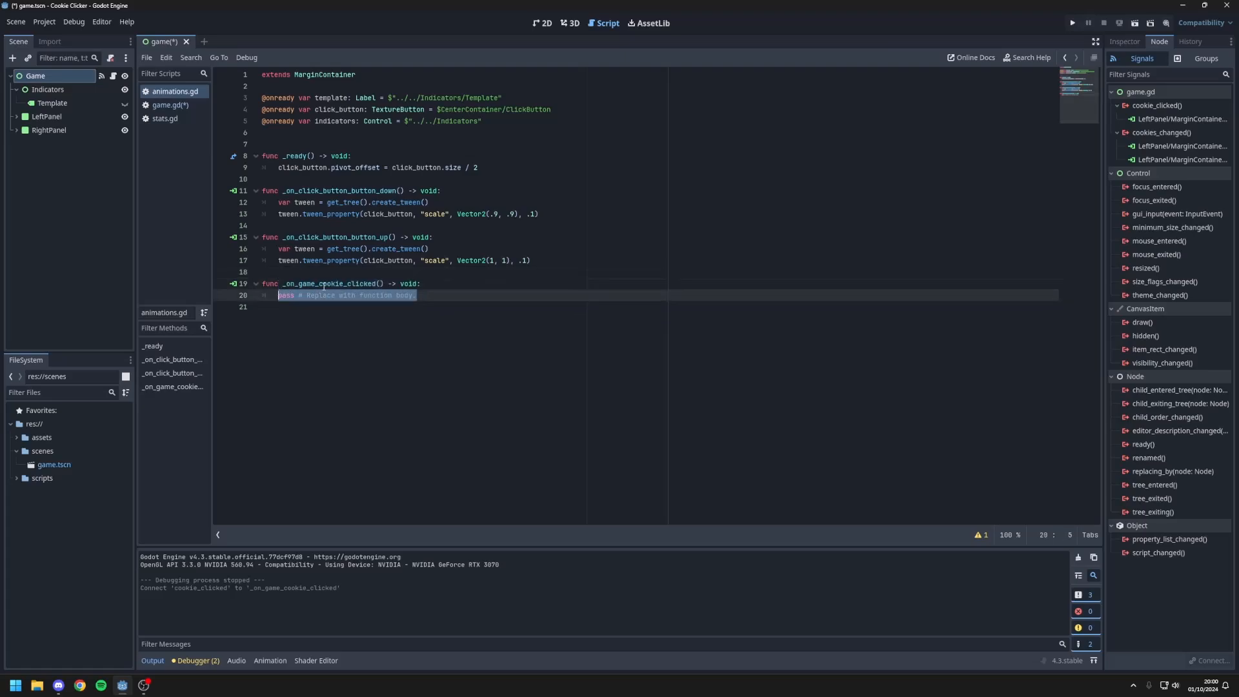
left_click(381, 285)
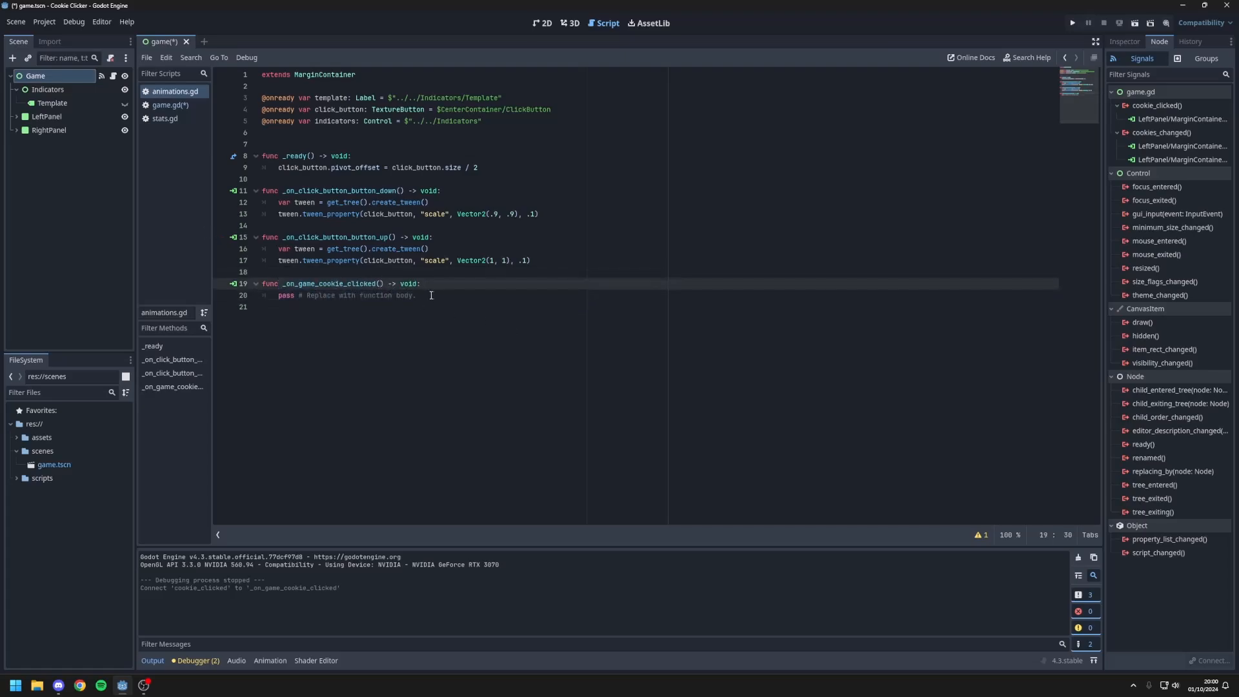
type("amount")
left_click_drag(445, 297, 278, 296)
key("BackSpace")
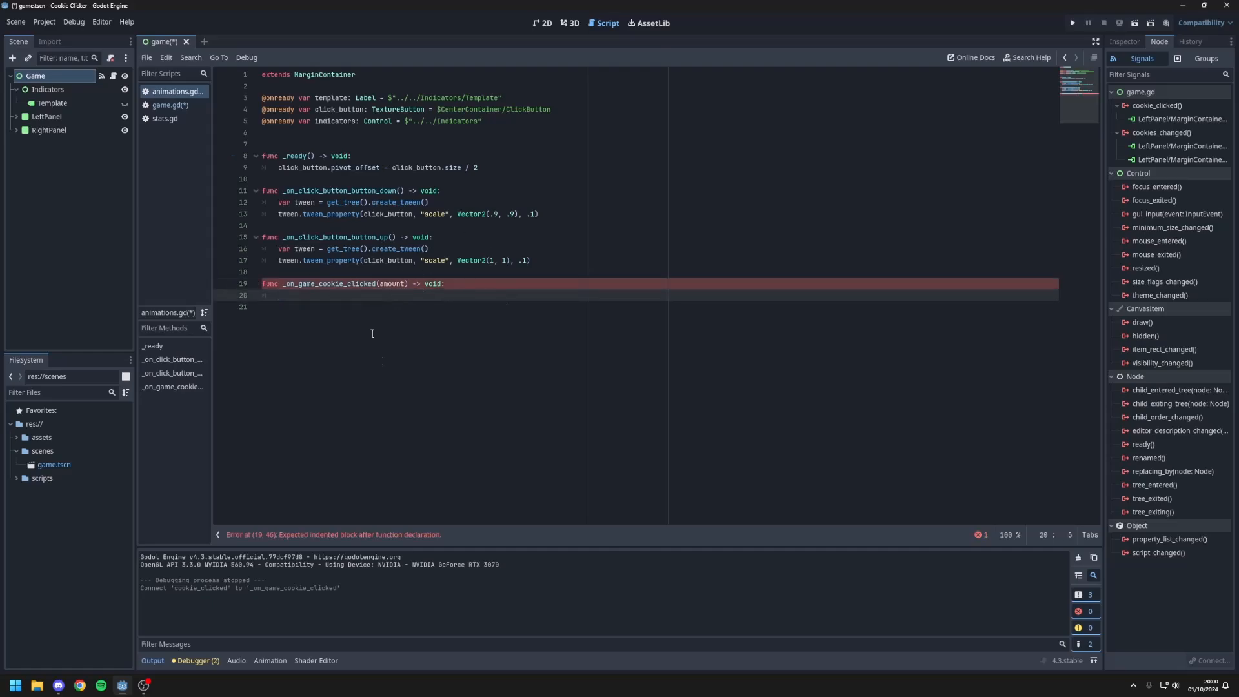
left_click(331, 121)
left_click_drag(484, 121, 245, 119)
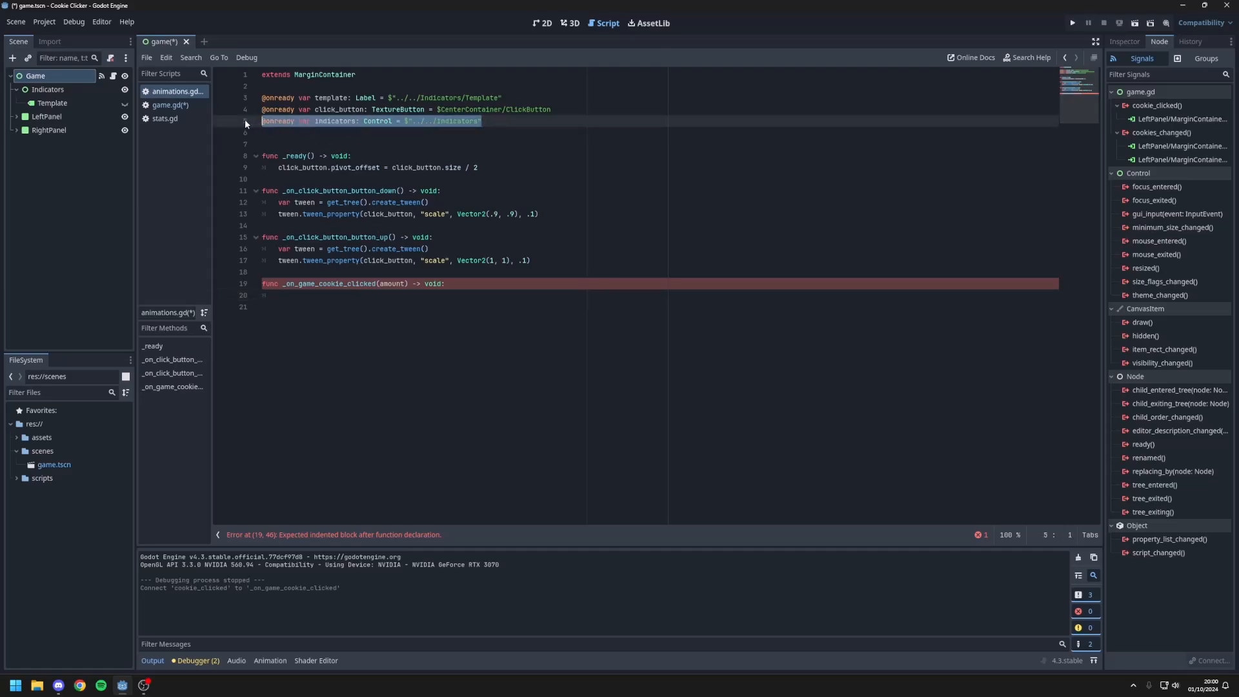
left_click(407, 124)
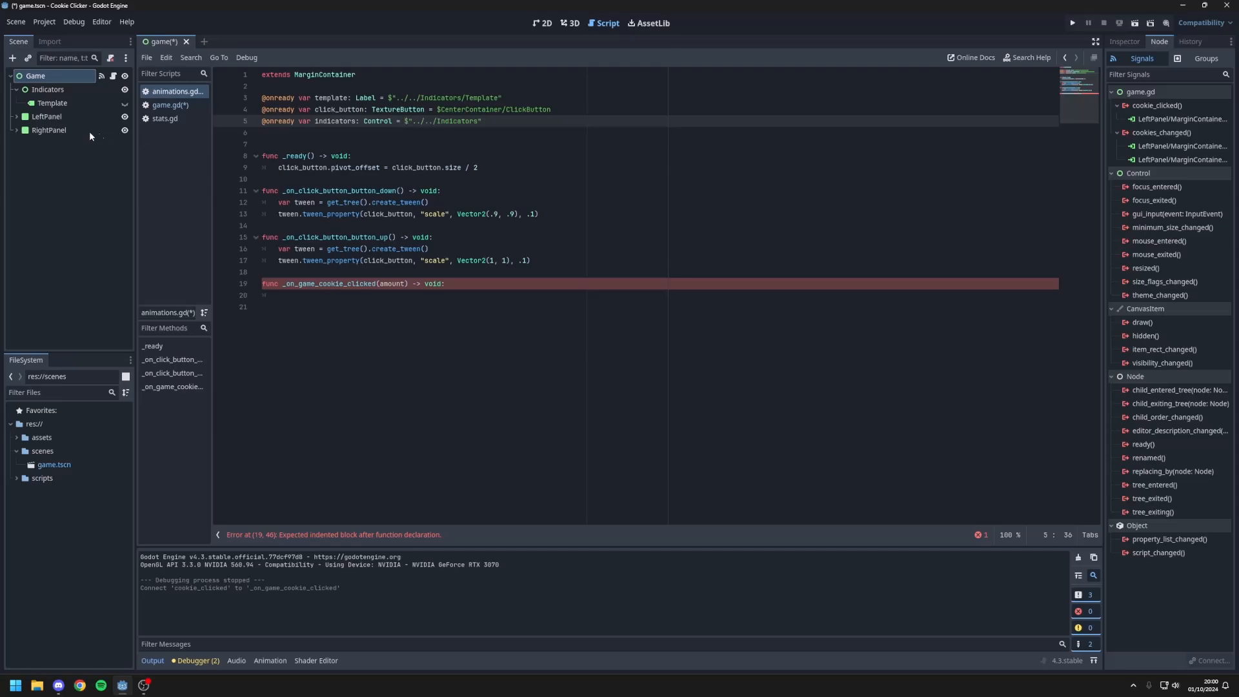
left_click(73, 89)
Step: Declare an indicator variable in _on_game_cookie_clicked that holds template.duplicate()
left_click(315, 295)
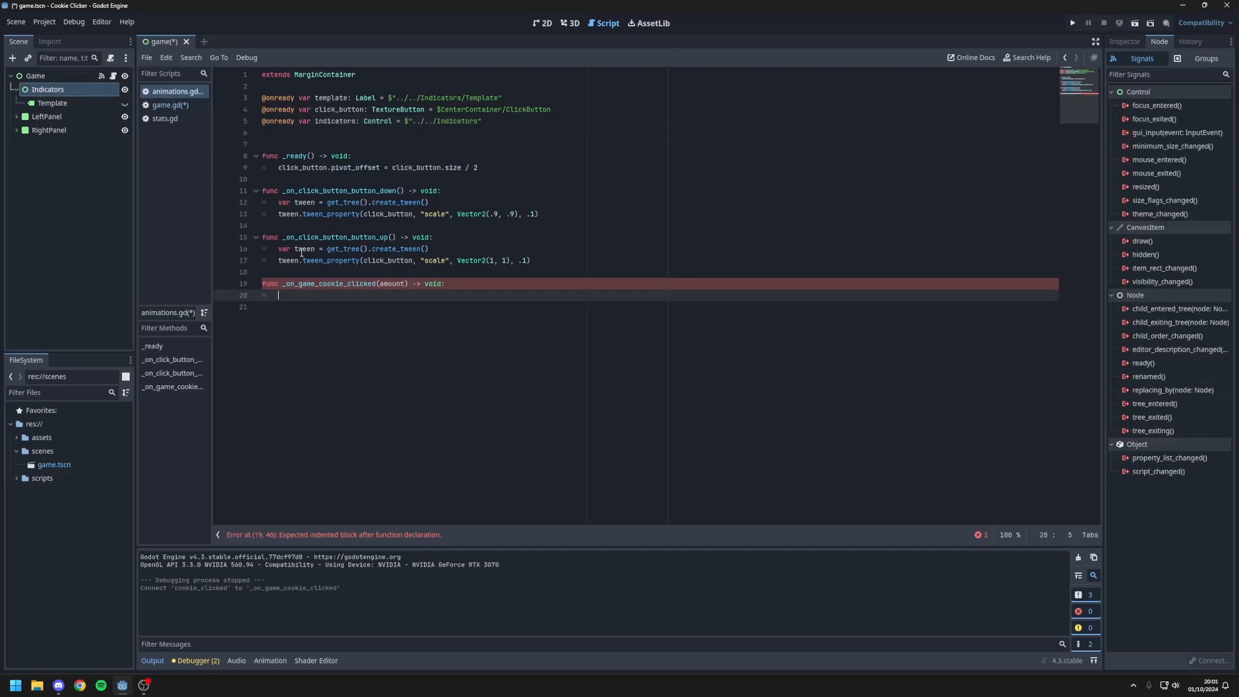
type("vart ")
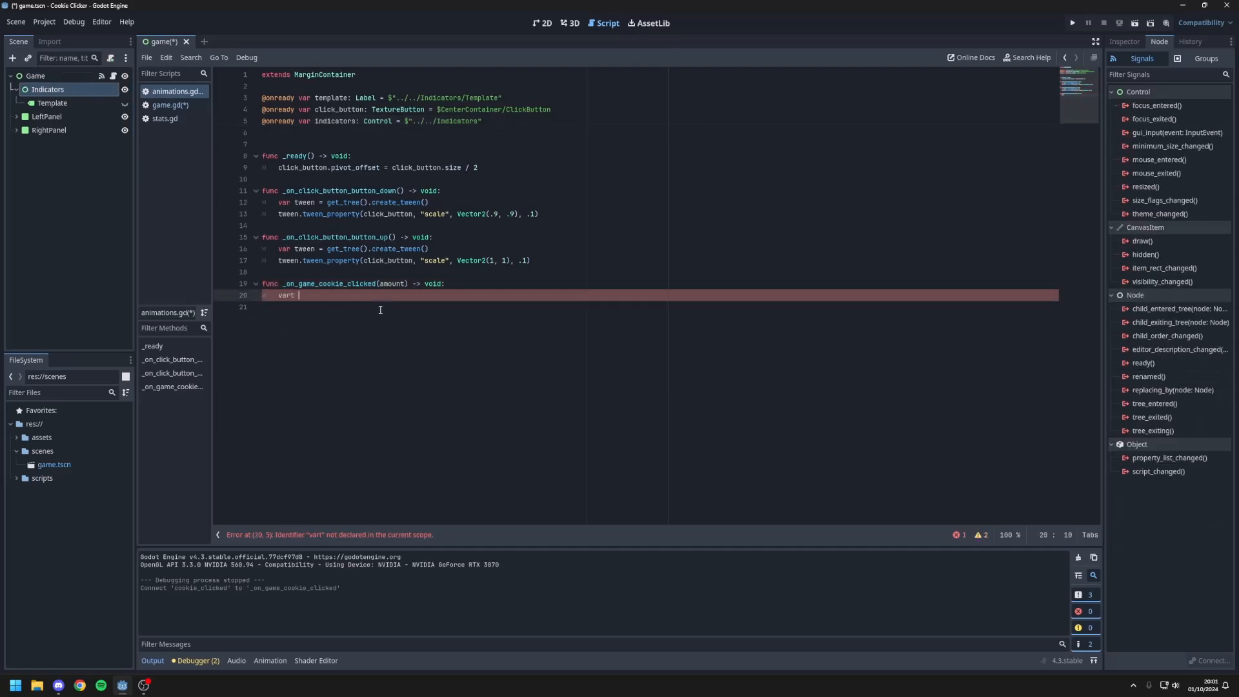
key("BackSpace")
key("BackSpace")
type(" indicator")
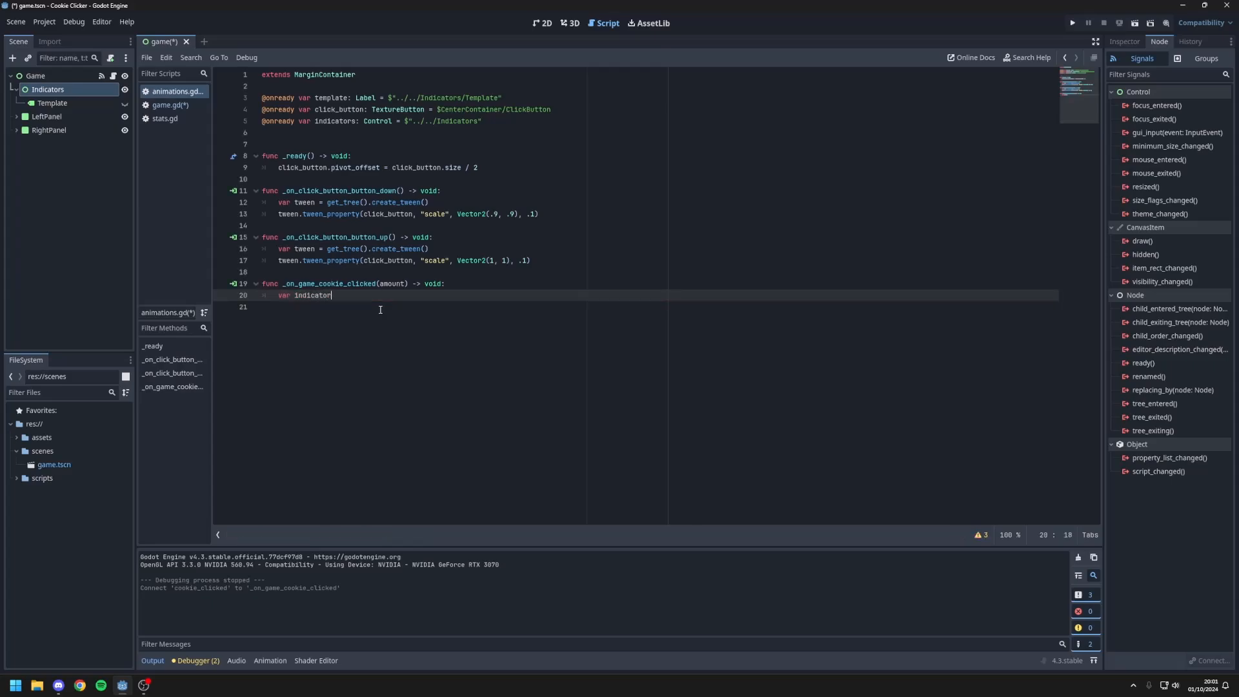
type(" = template")
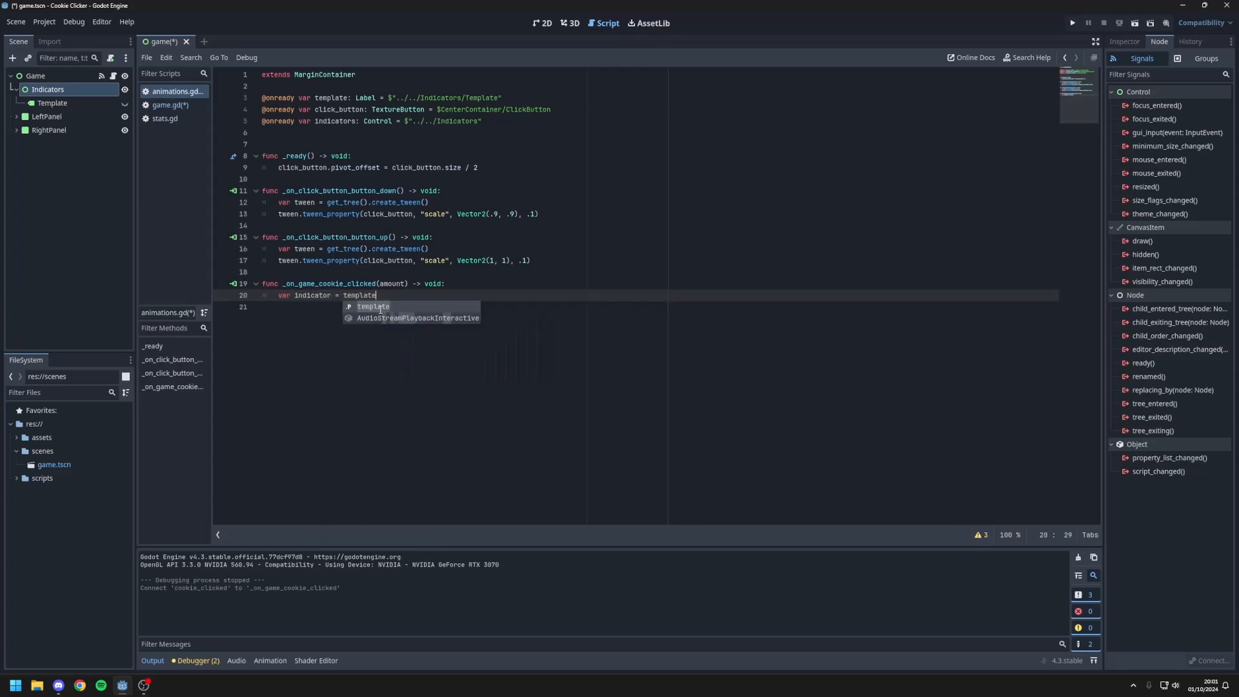
type(".duplicate(")
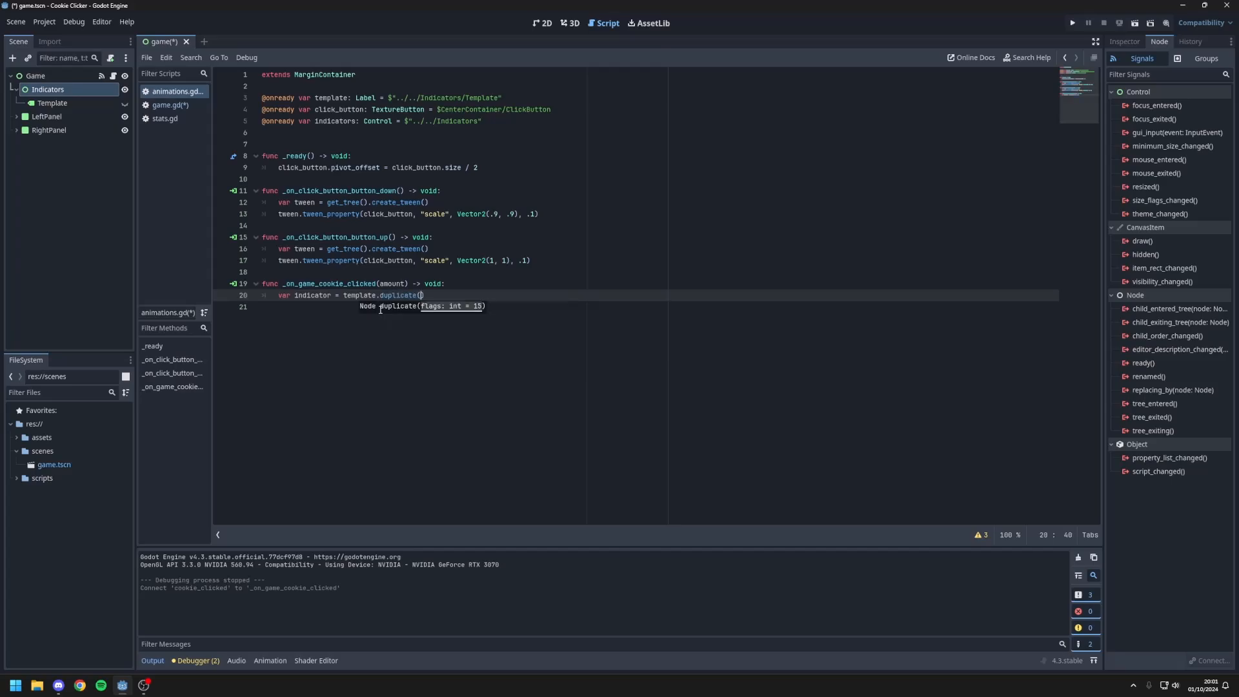
key("Return")
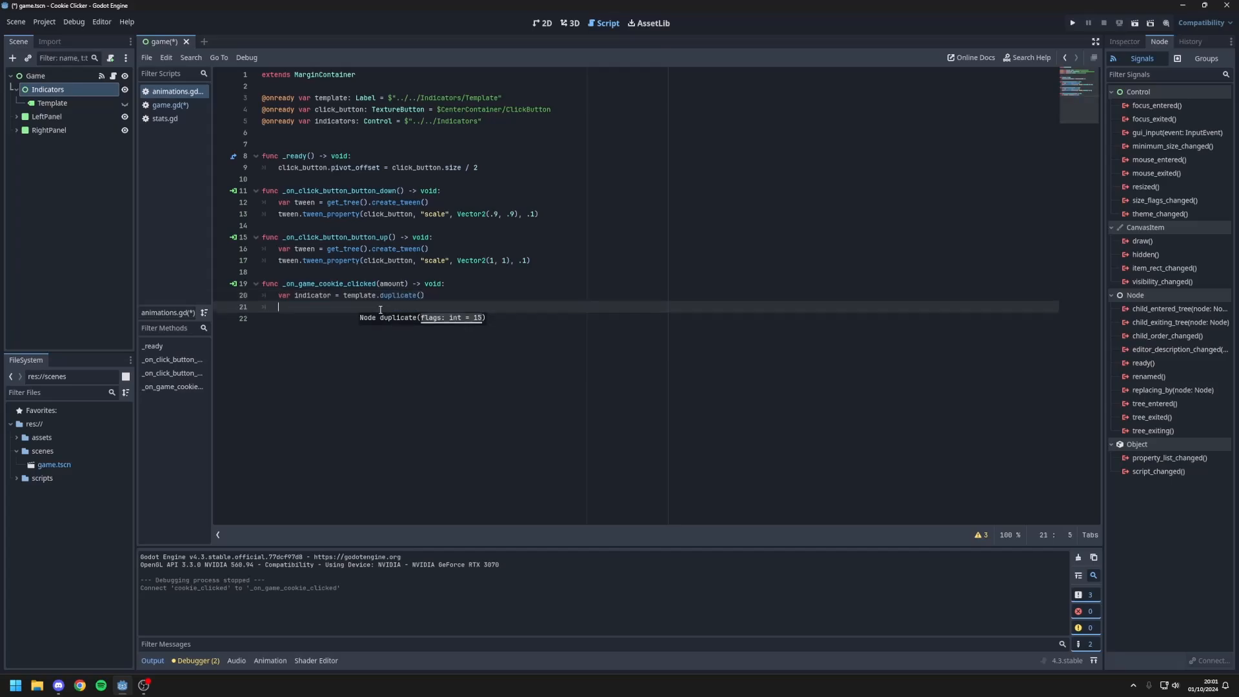
Step: Assign amount to indicator.text on the line below the duplicate call
type("indicator.text = amount")
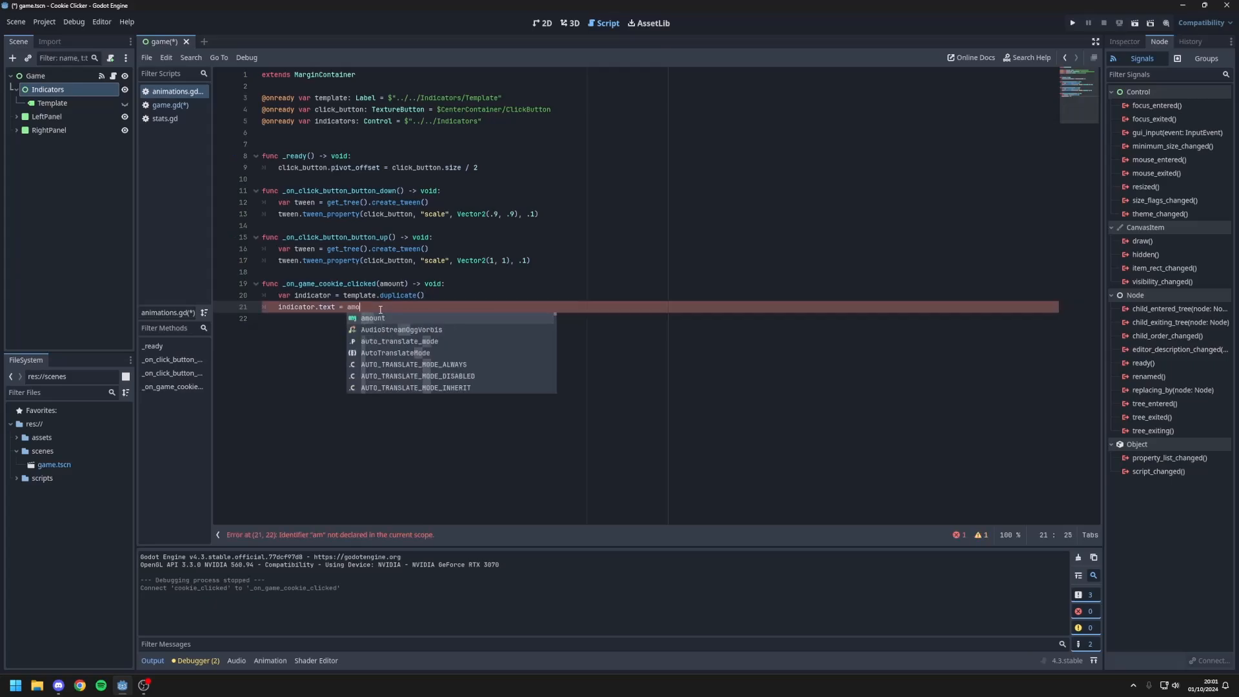
key("Return")
key("Return")
Step: Set indicator.position to get_global_mouse_position() in the cookie-clicked handler
type("indica")
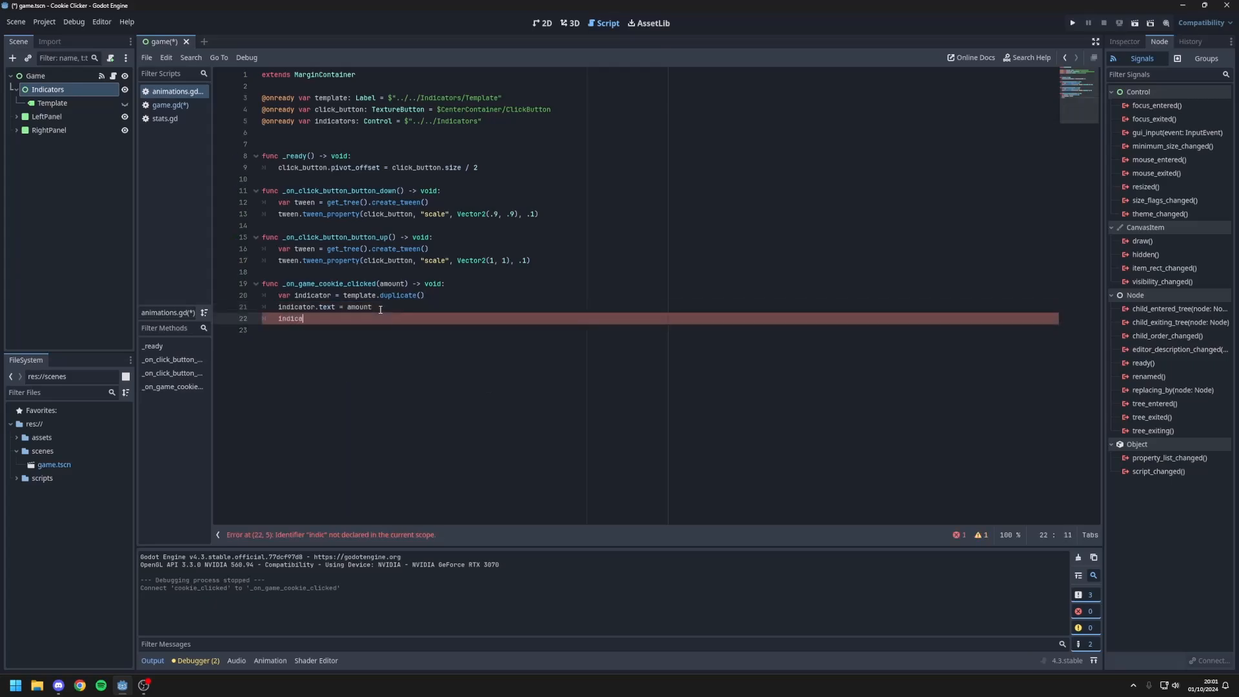
type("tor.positioin")
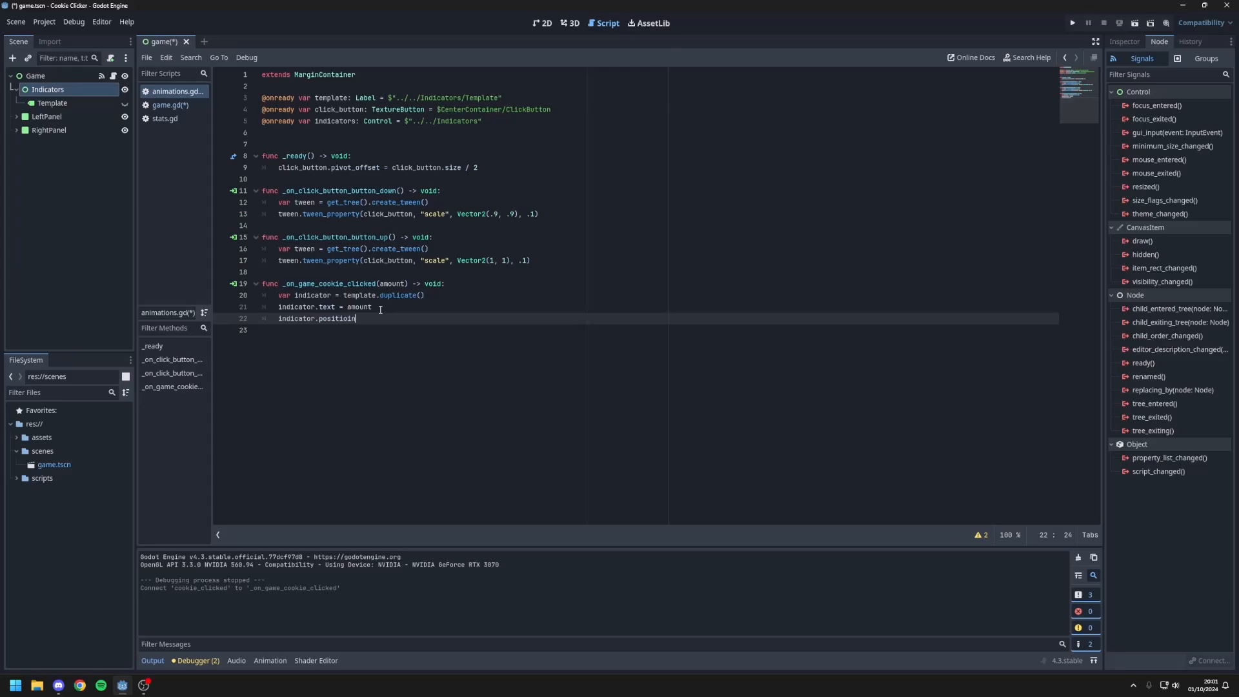
key("BackSpace")
key("BackSpace")
type("n = ")
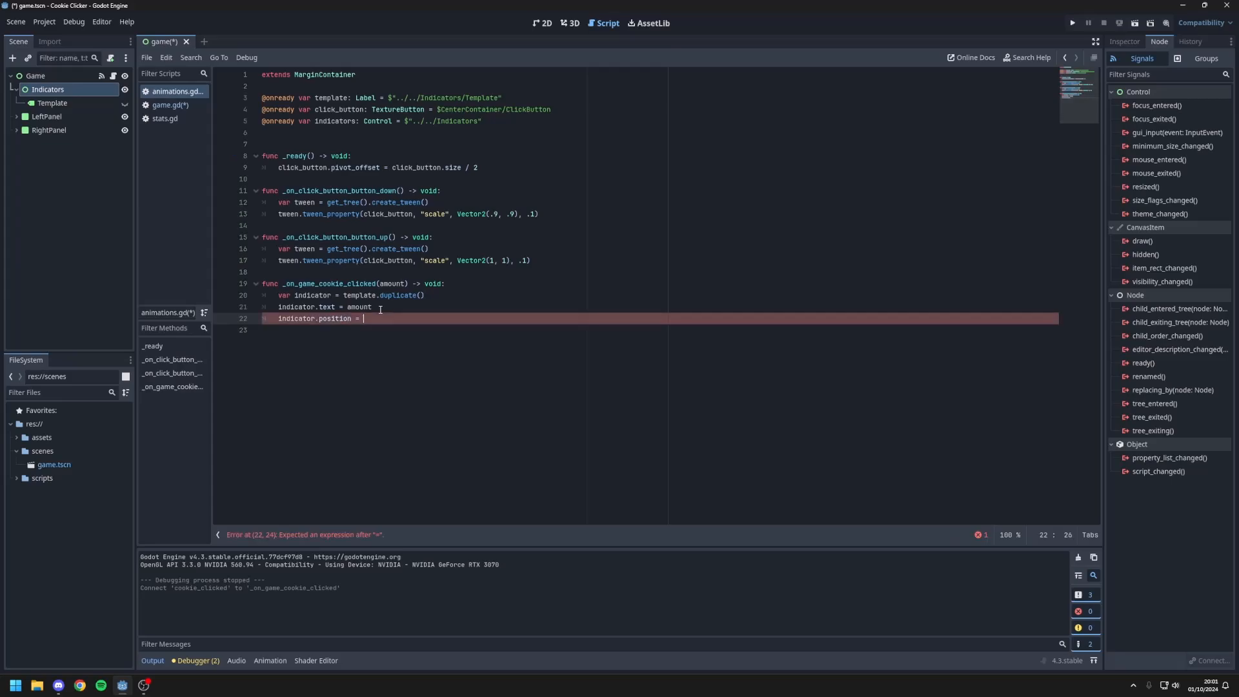
type("get_global_mouse_position()")
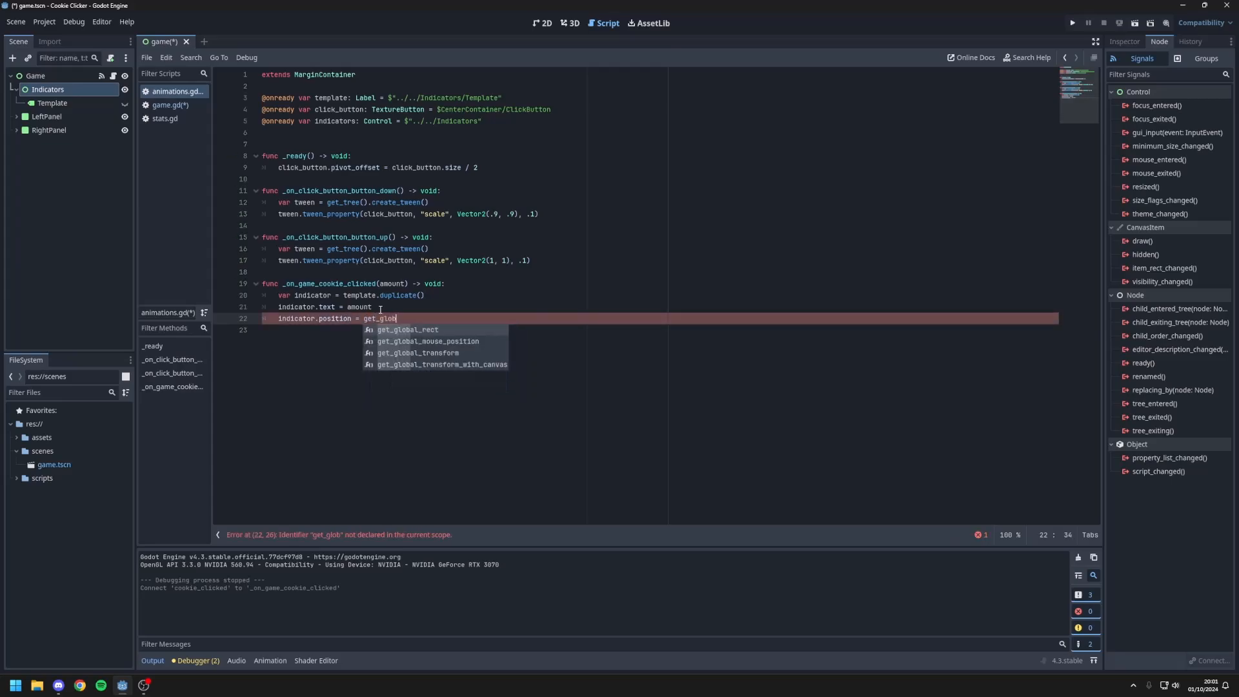
key("Down")
key("Return")
key("Return")
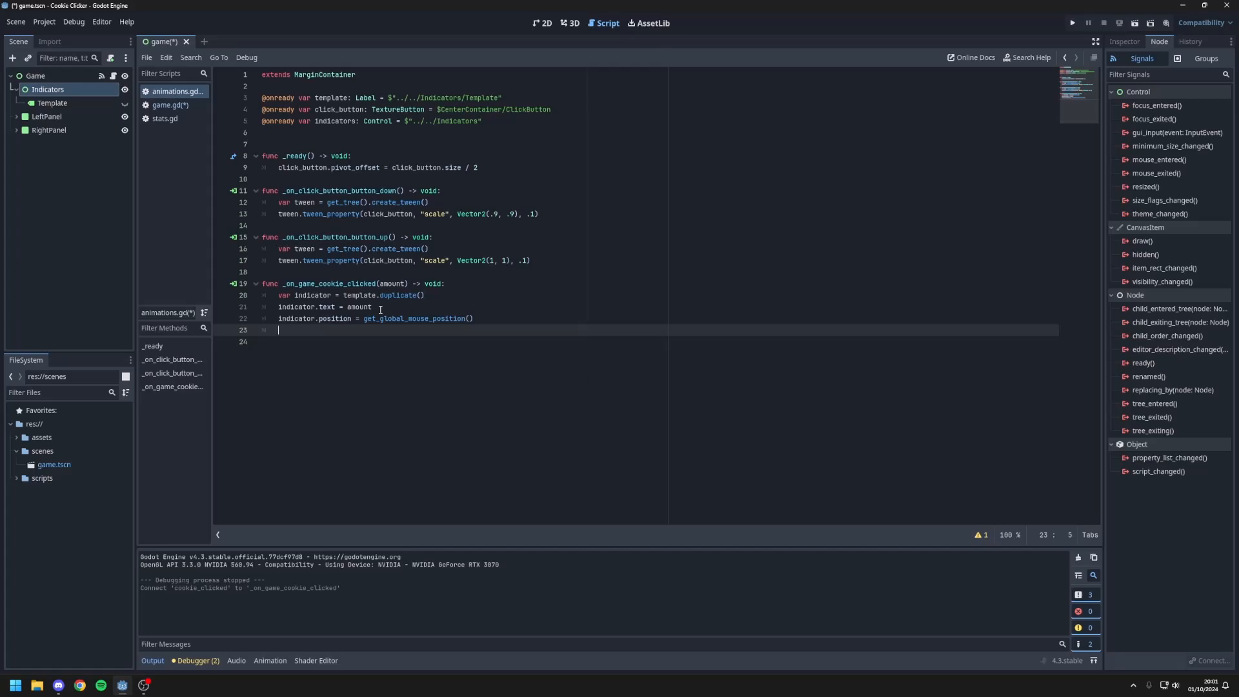
Step: Make the duplicated indicator visible by setting indicator.visible = true
type("indicator")
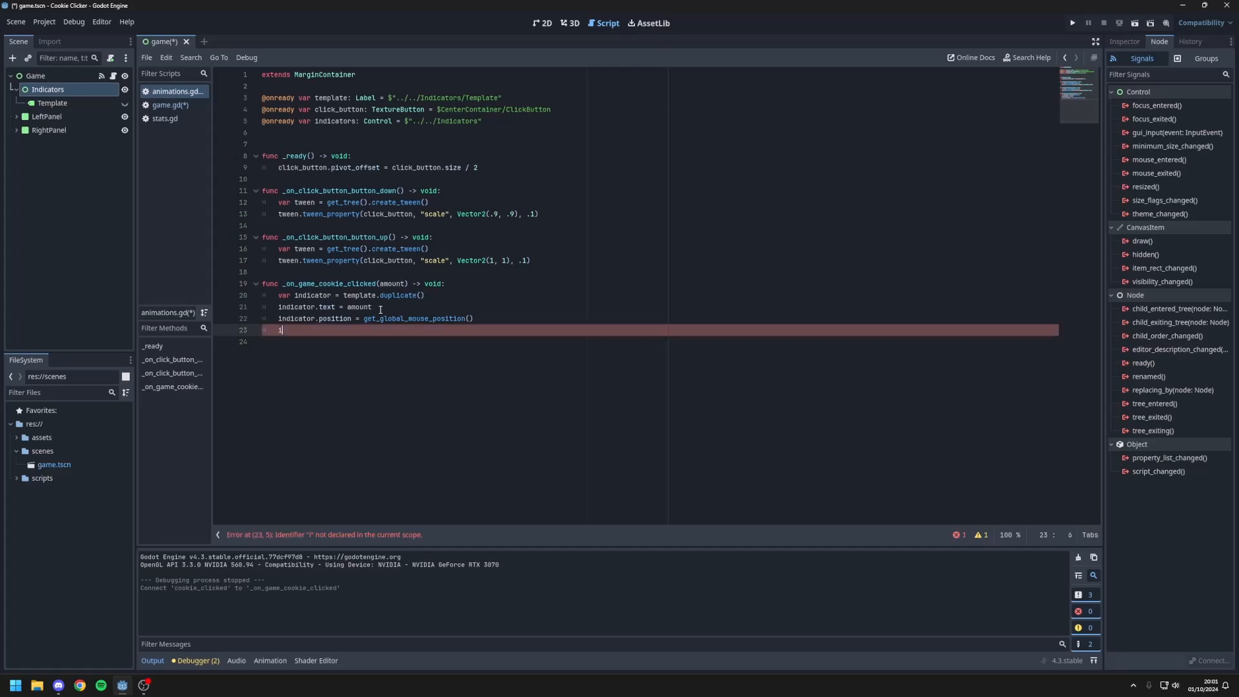
key("Return")
type(".visible = true")
key("Return")
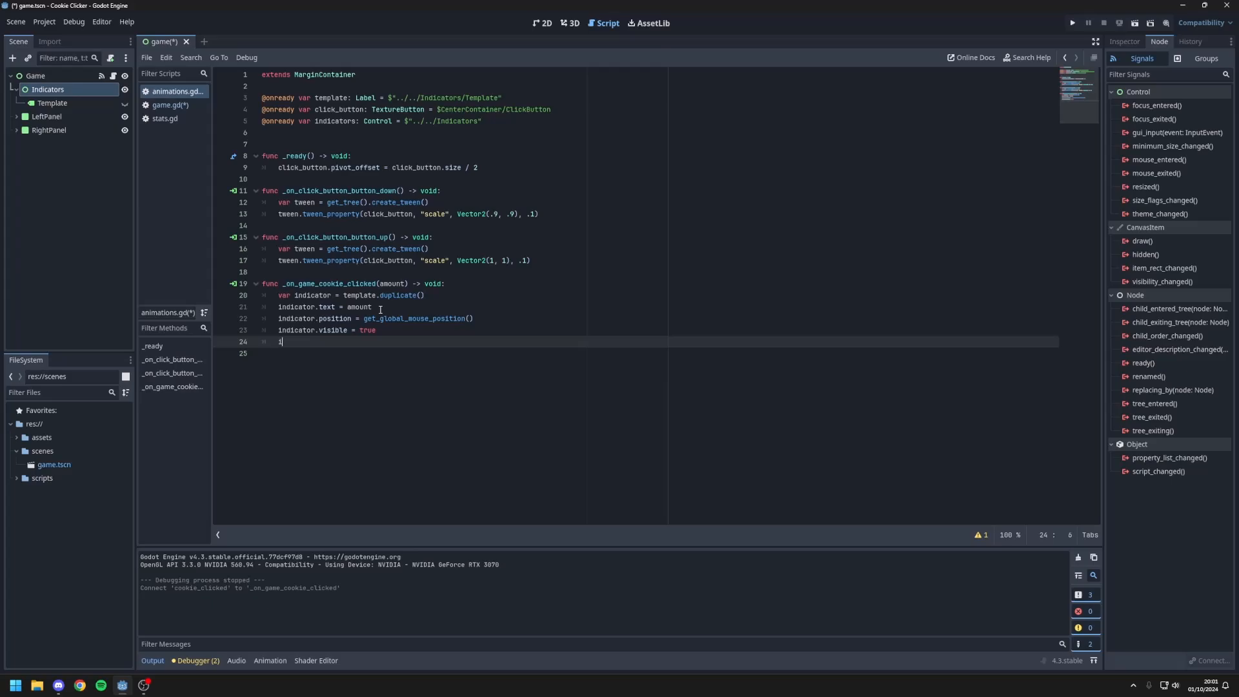
Step: Add the duplicated label to the Indicators node with indicators.add_child(indicator)
type("indicators")
double_click(334, 122)
left_click(350, 342)
type(".add_chil")
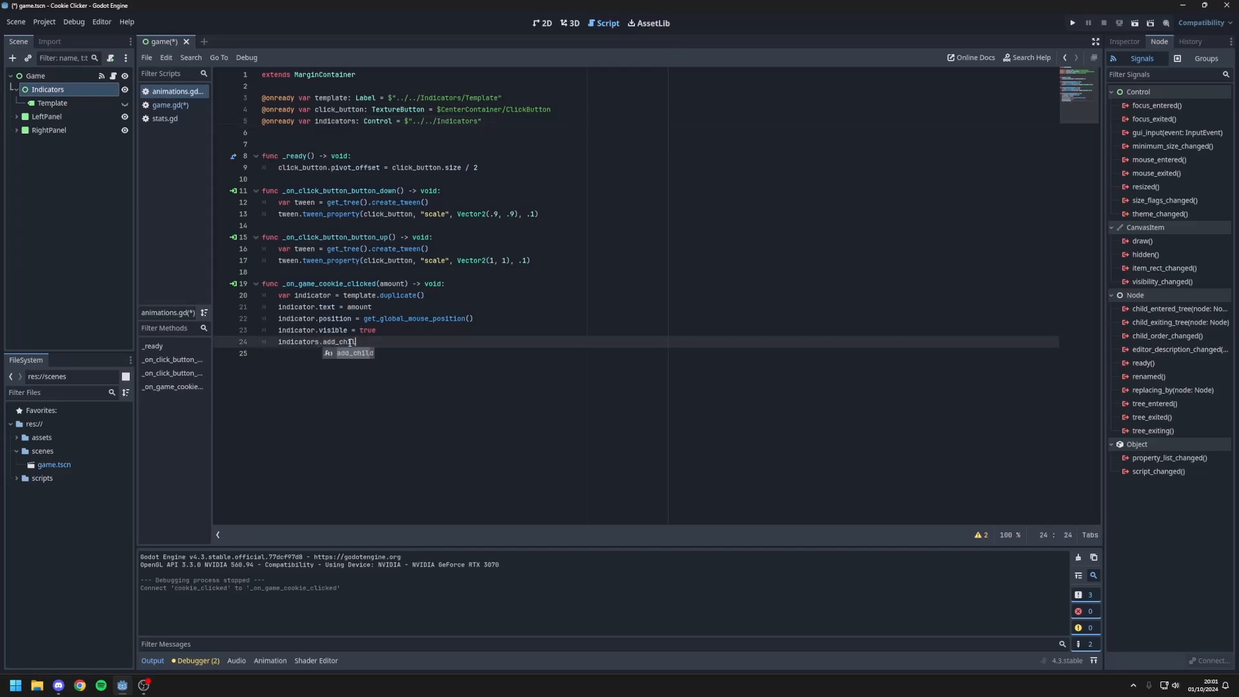
type("d()indicator")
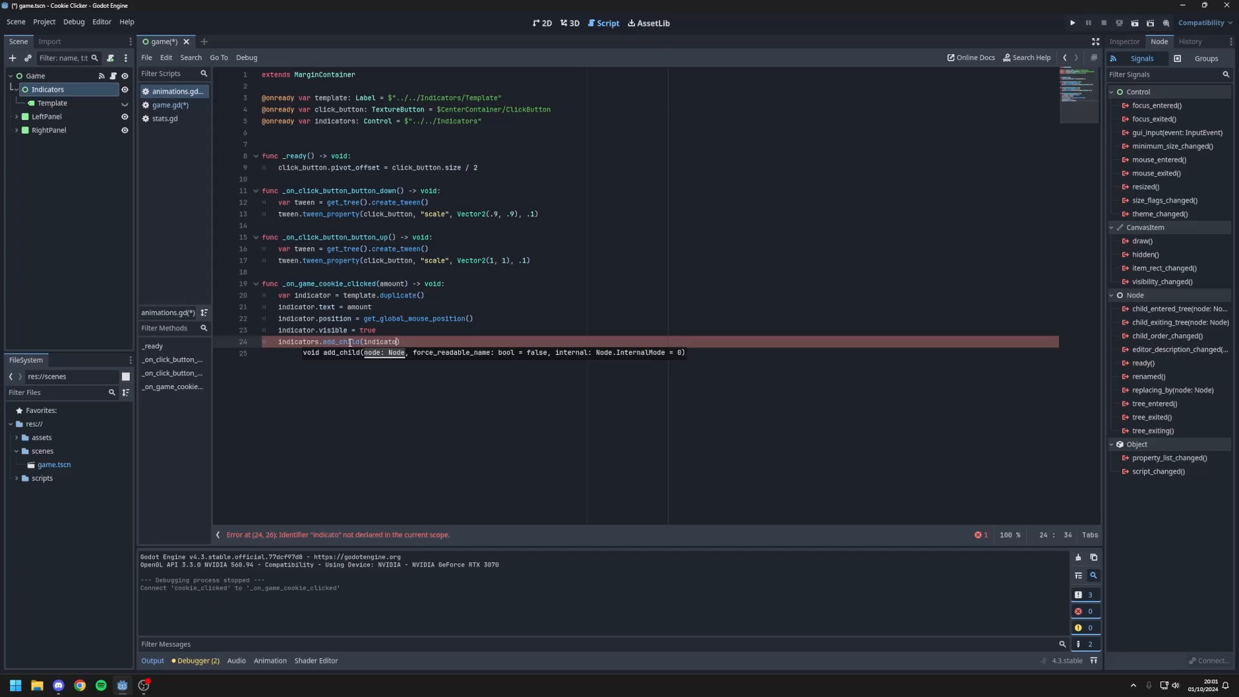
Step: Run the project and test the cookie button to check the new click indicator
left_click(405, 320)
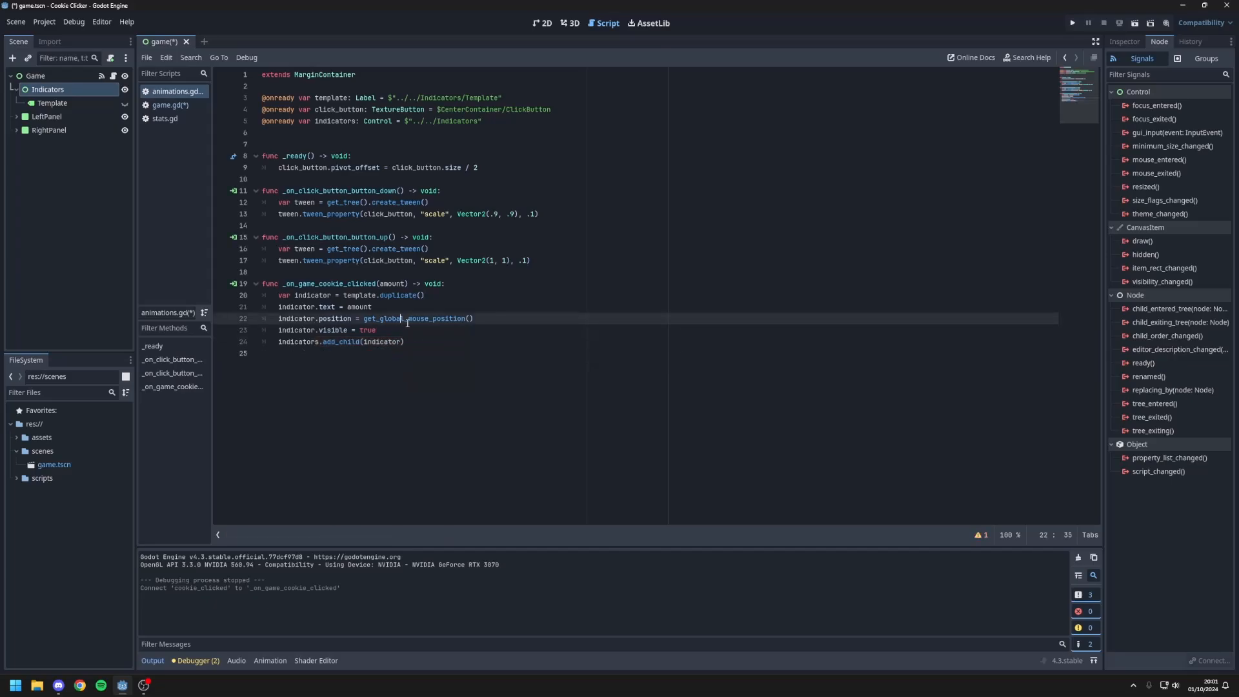
left_click(1069, 24)
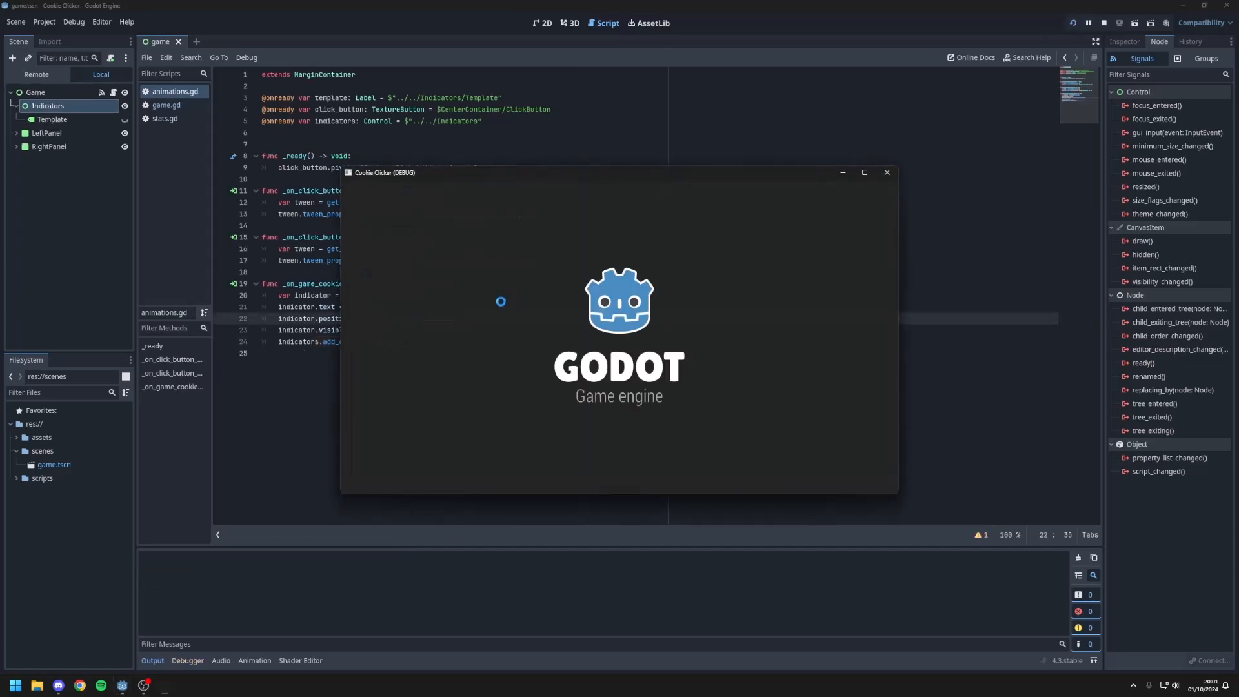
left_click(533, 340)
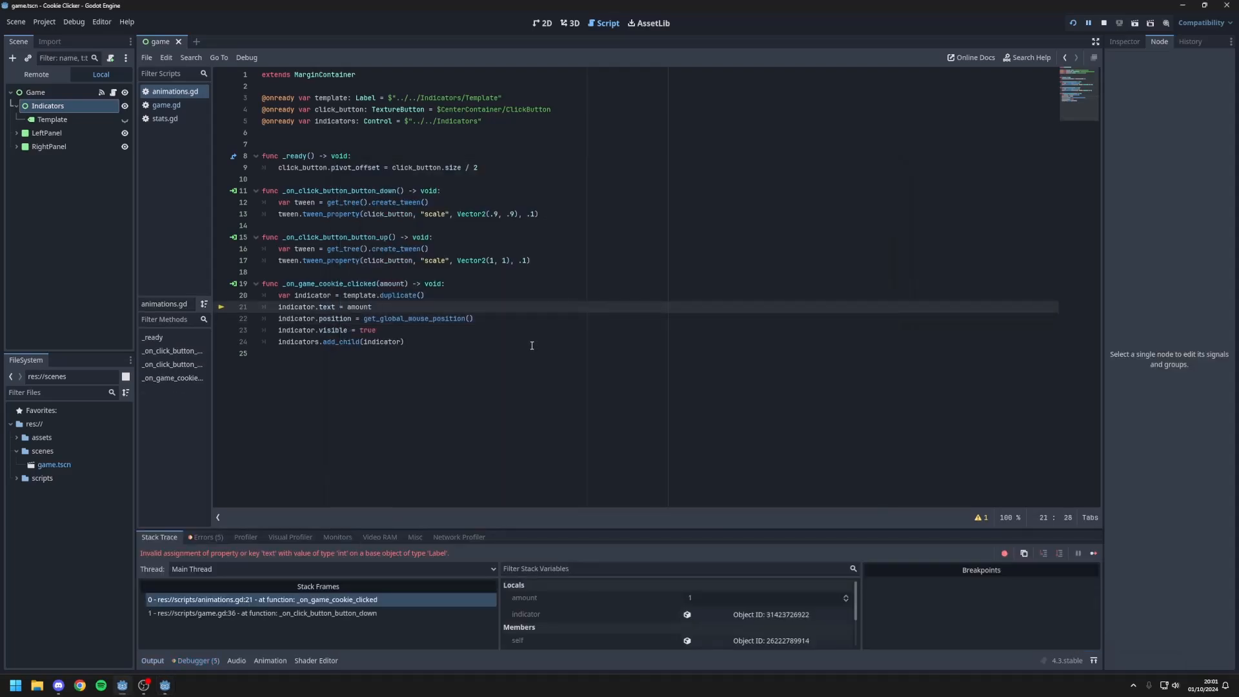
left_click(514, 346)
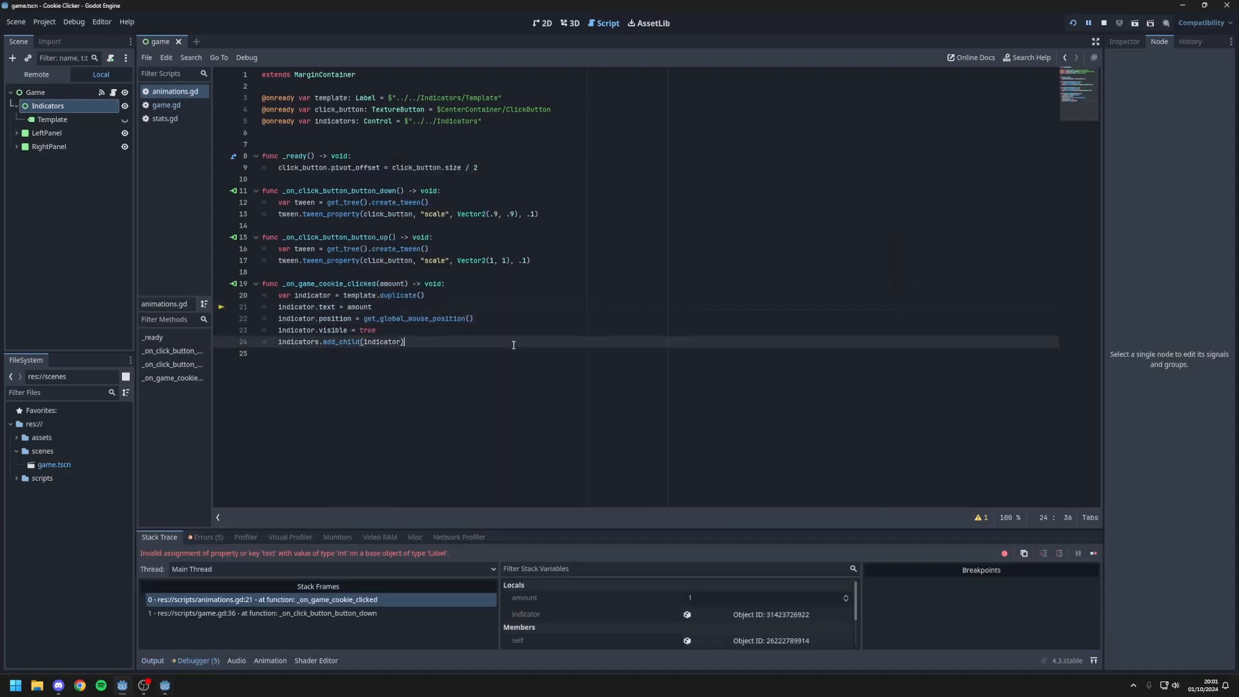
Step: Convert the indicator text to a string by wrapping amount in str() on line 21
left_click(347, 306)
type("str(")
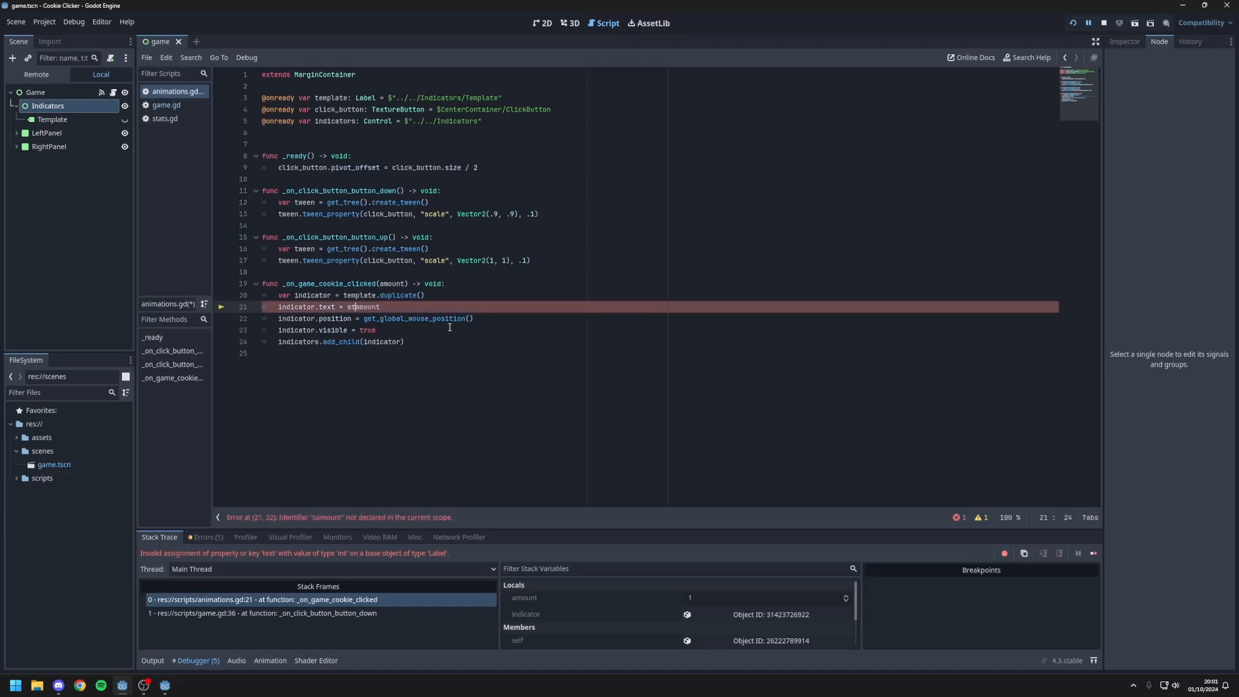
left_click(445, 310)
type(")")
Step: Rerun the project, test indicators at several spots on the cookie, and close the game window
left_click(1073, 26)
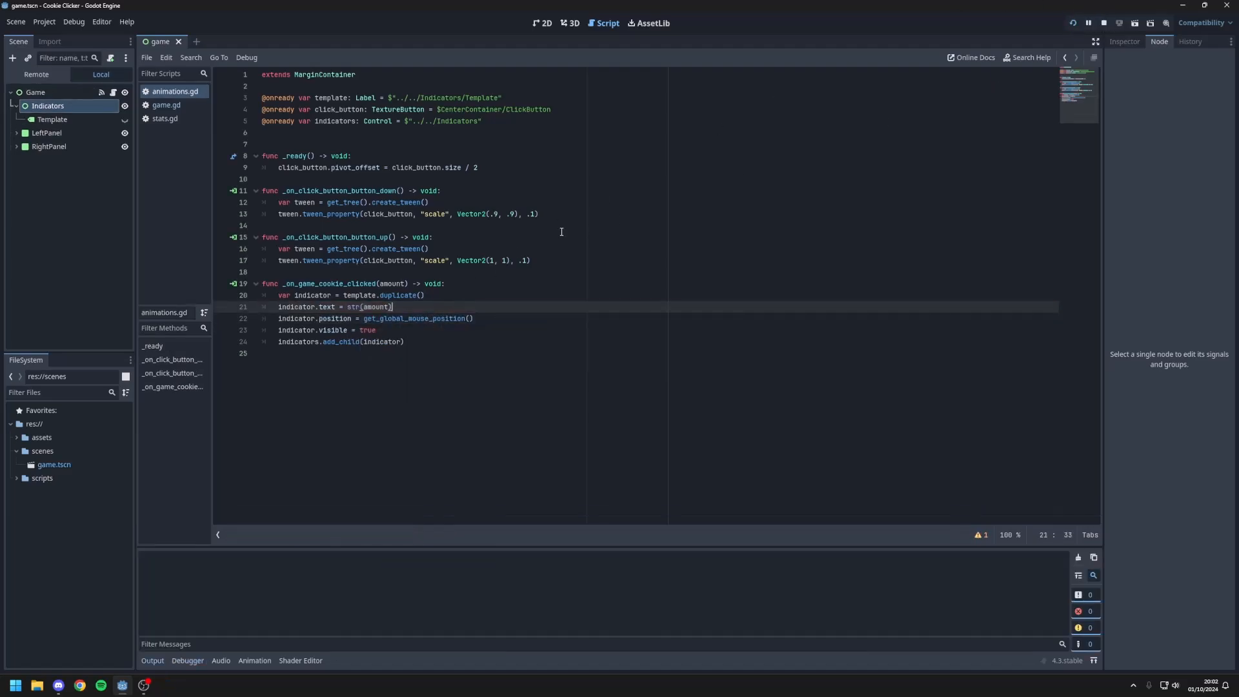
left_click(569, 343)
left_click(552, 332)
left_click(536, 328)
left_click(540, 349)
left_click(542, 347)
left_click(548, 335)
left_click(563, 329)
left_click(560, 317)
left_click(570, 317)
left_click(541, 311)
left_click(531, 304)
left_click(529, 327)
left_click(887, 172)
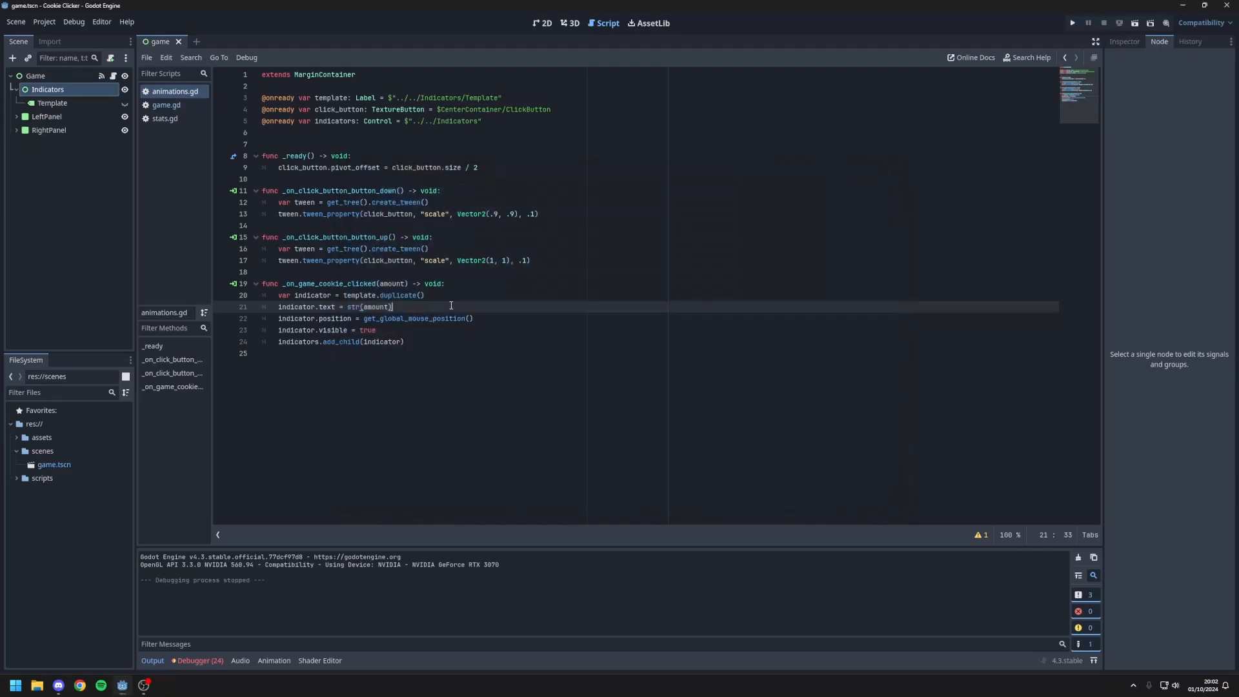
Step: Prefix the indicator text on line 21 with a plus sign so it reads "+" + str(amount)
type("\"")
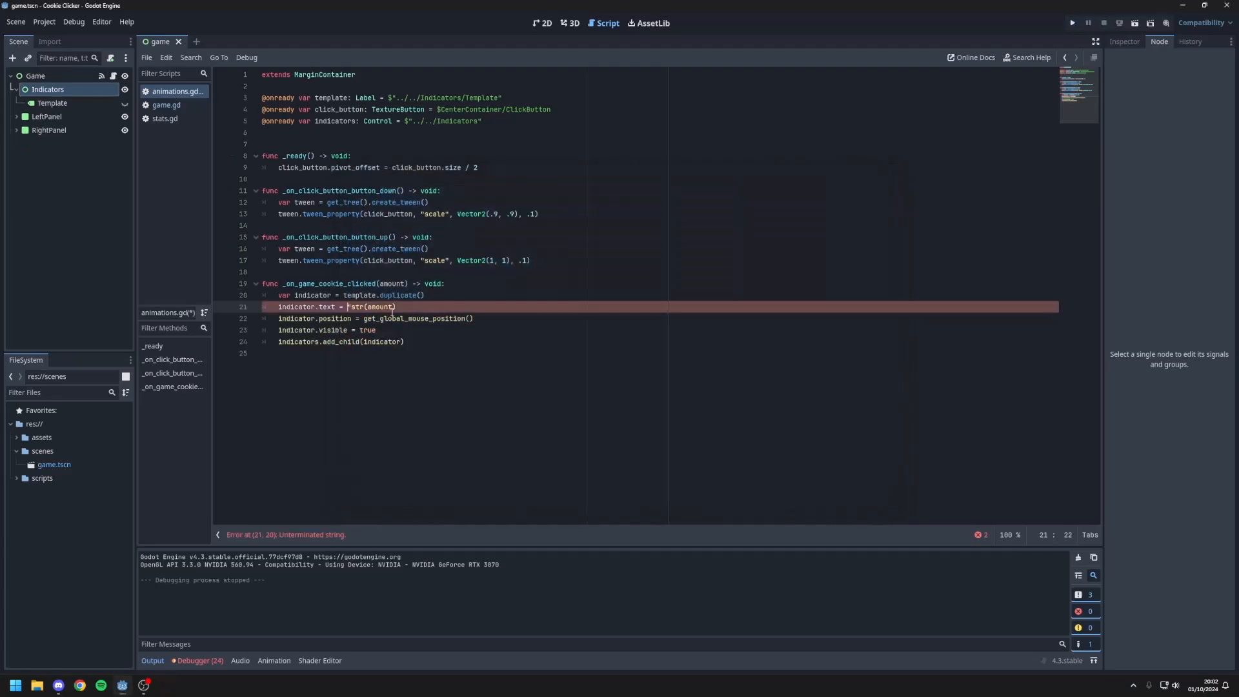
type("+")
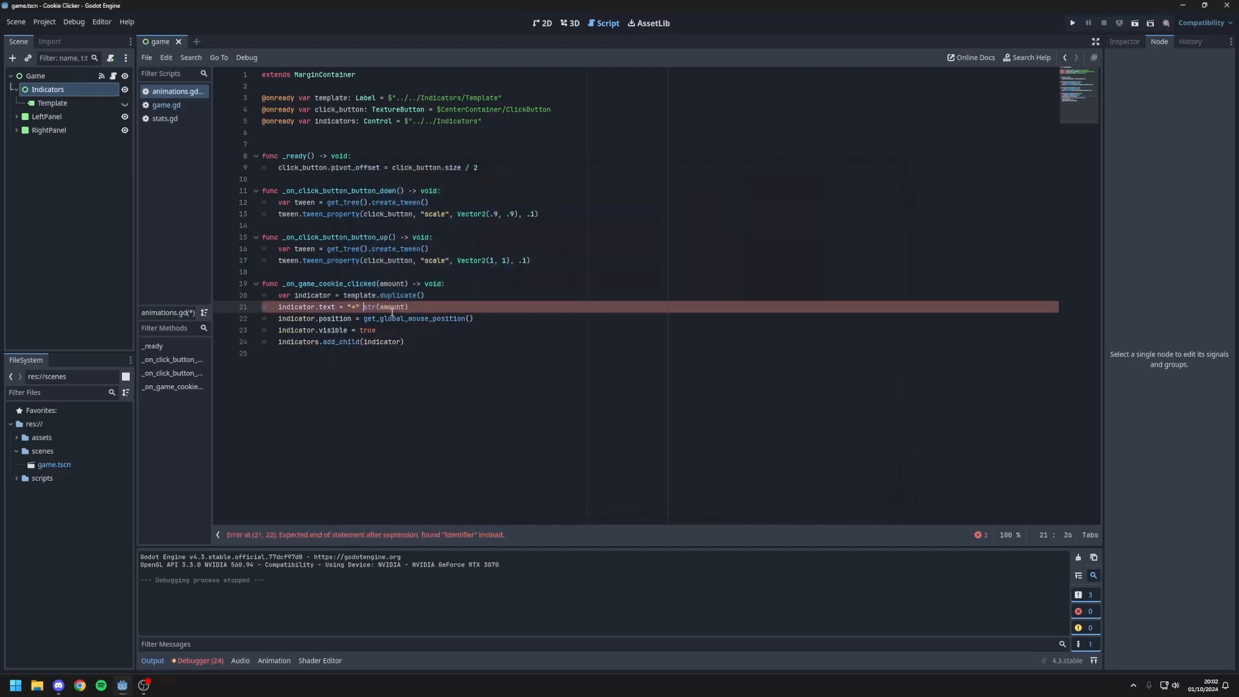
type("\" +")
left_click(462, 334)
left_click_drag(360, 306, 347, 307)
left_click(389, 320)
Step: Run the project, test the plus-prefixed indicators at many spots on the cookie, and close the game window
left_click(1072, 23)
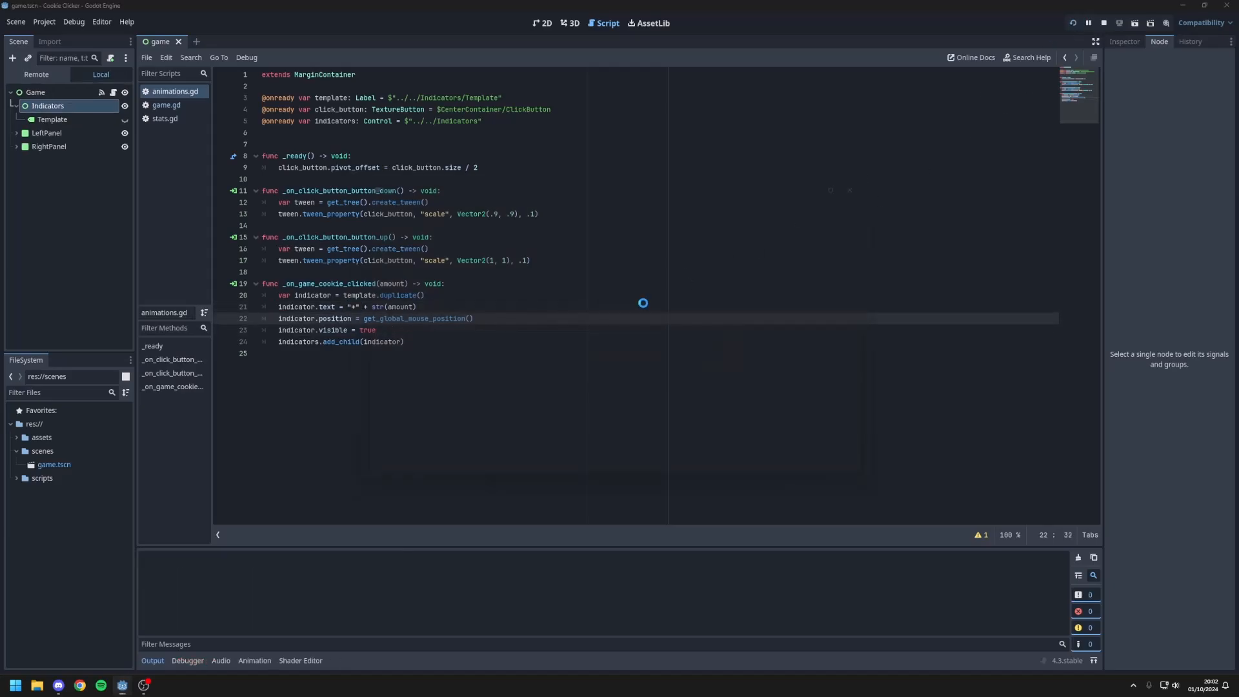
left_click(540, 340)
left_click(537, 348)
left_click(548, 340)
left_click(546, 324)
left_click(559, 315)
left_click(538, 311)
left_click(537, 295)
left_click(519, 323)
left_click(556, 321)
left_click(546, 333)
left_click(571, 326)
left_click(555, 349)
left_click(534, 358)
left_click(552, 367)
left_click(574, 332)
left_click(528, 331)
left_click(546, 330)
left_click(547, 317)
left_click(545, 347)
left_click(547, 367)
left_click(522, 355)
left_click(502, 327)
left_click(530, 327)
left_click(525, 328)
left_click(533, 319)
left_click(546, 318)
left_click(539, 332)
left_click(520, 338)
left_click(524, 350)
left_click(536, 350)
left_click(551, 332)
left_click(565, 349)
left_click(568, 351)
left_click(570, 354)
left_click(572, 355)
left_click(574, 357)
left_click(573, 359)
left_click(575, 360)
left_click(575, 361)
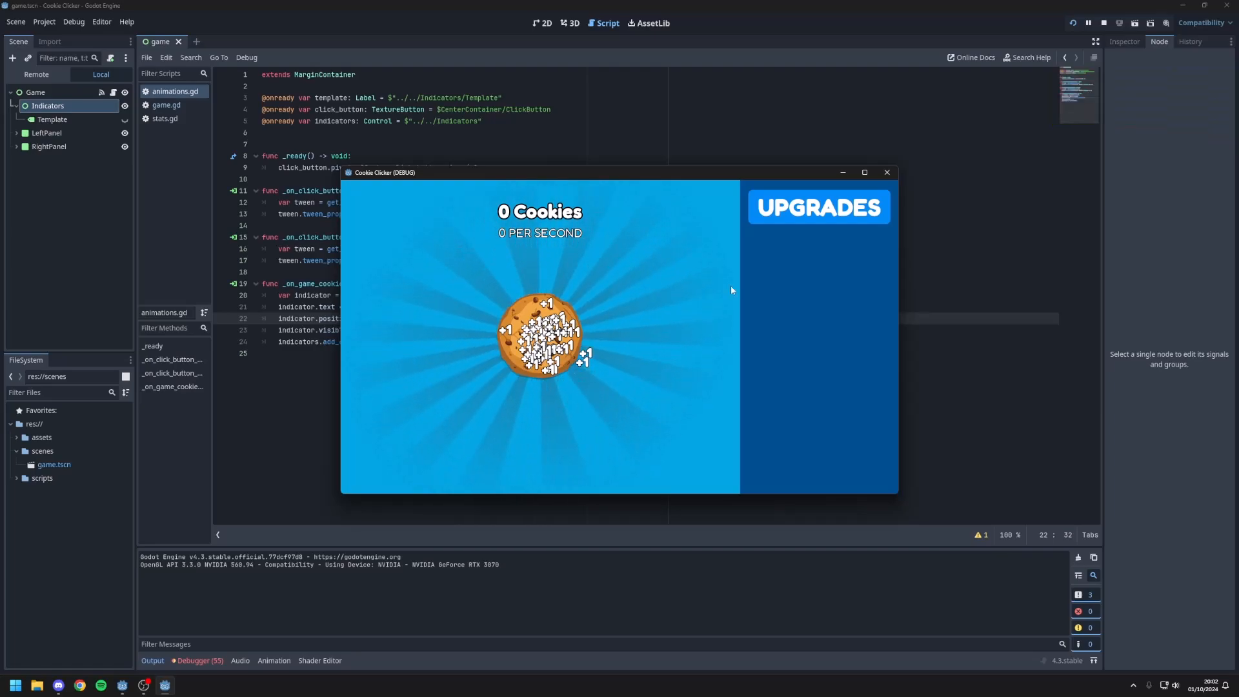
left_click(887, 173)
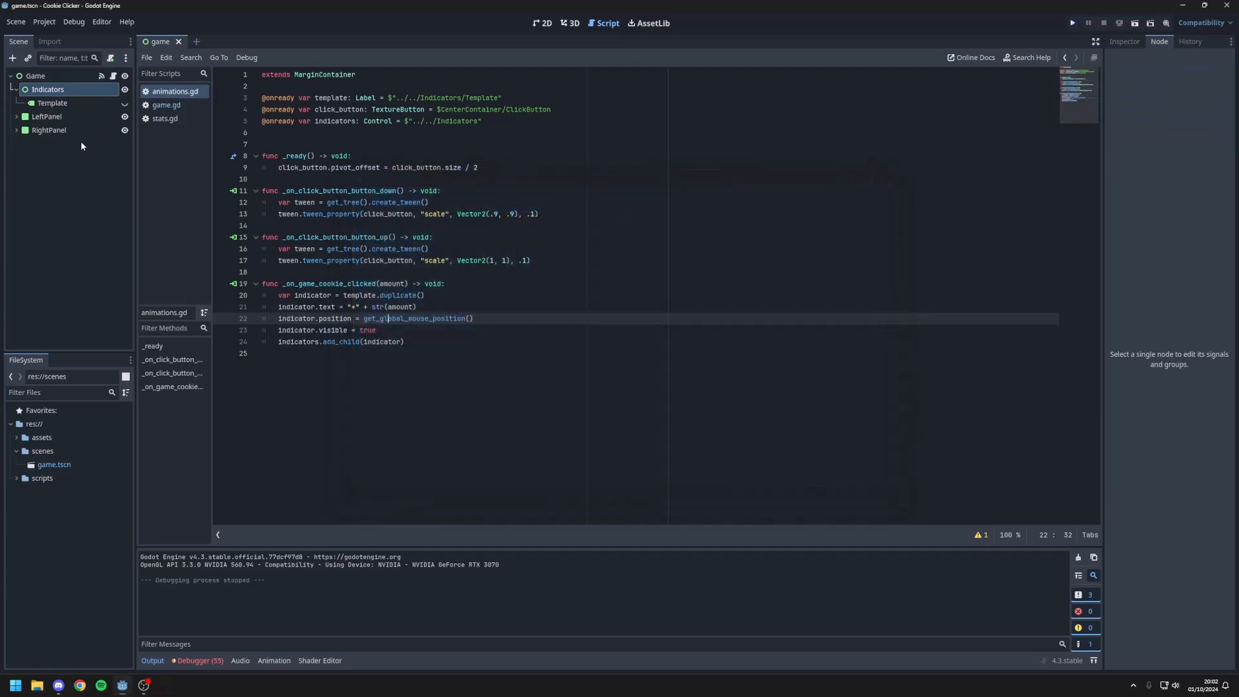
Step: Add a Timer node as a child of the Template label
left_click(53, 103)
right_click(88, 106)
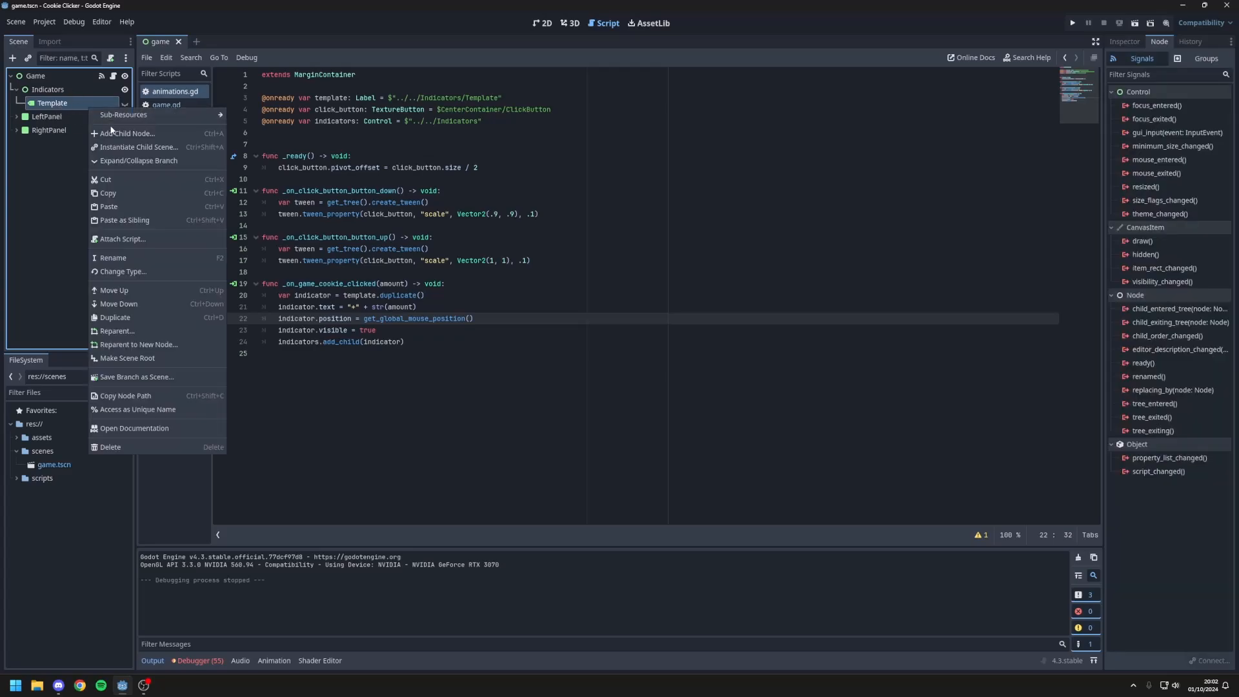
left_click(123, 133)
type("timer")
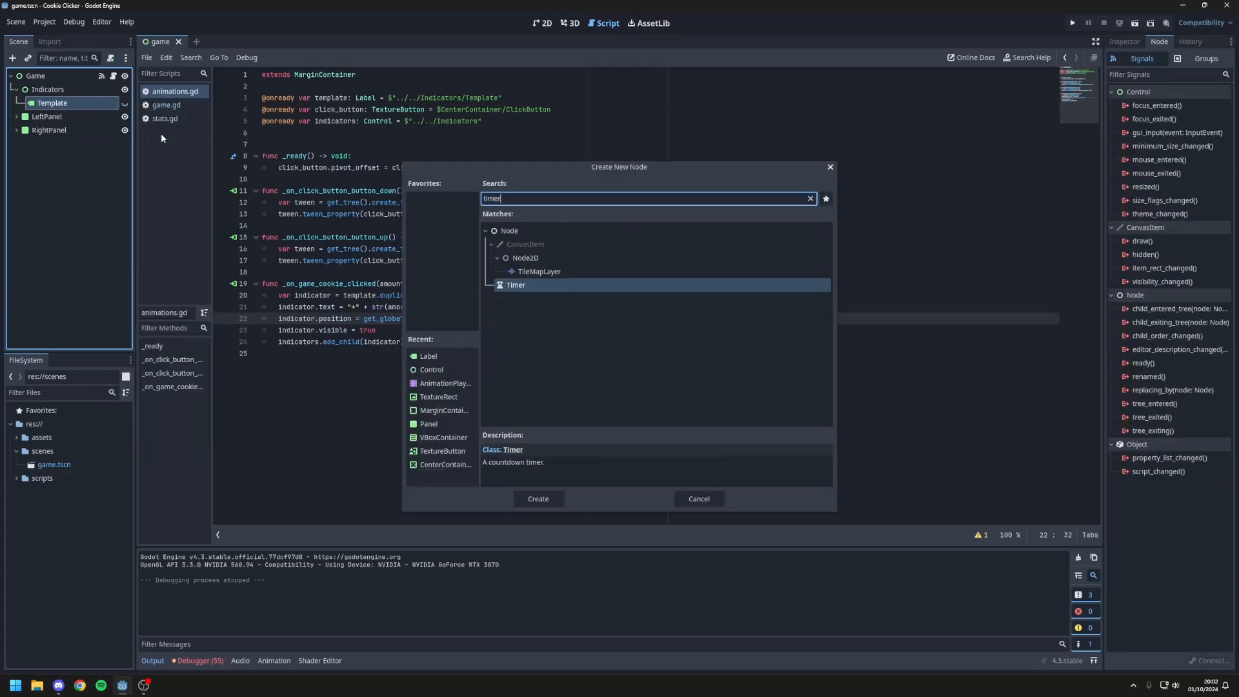
key("Return")
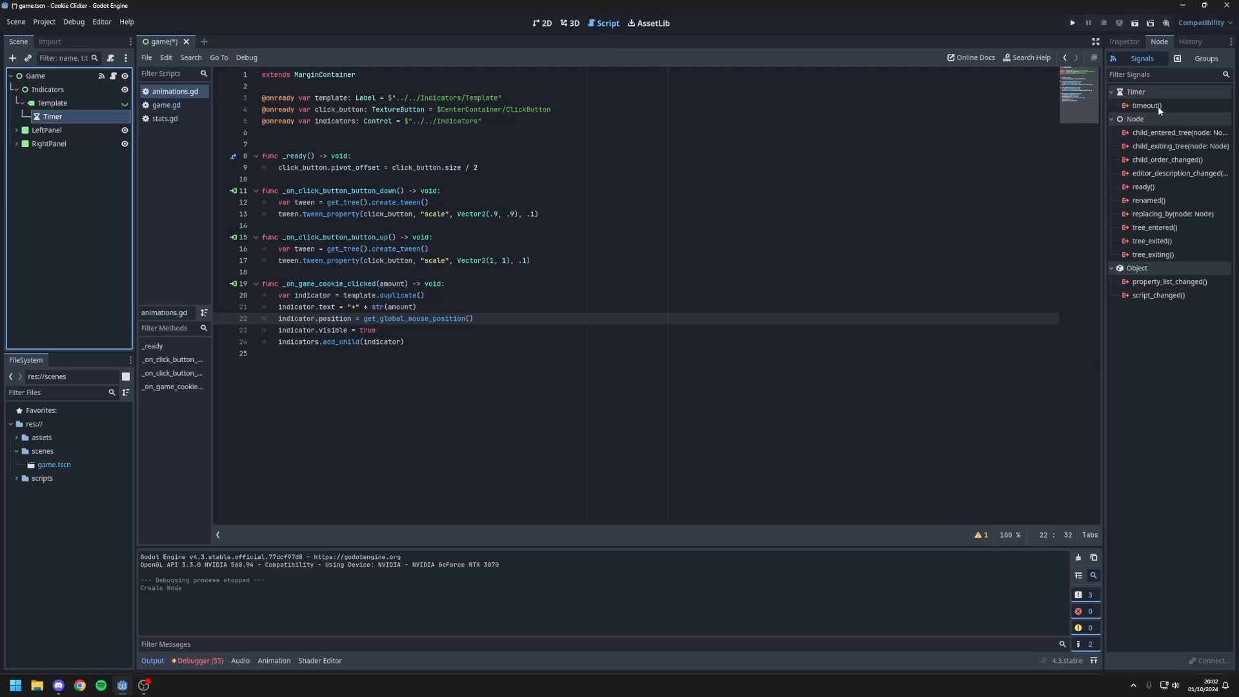
Step: Start attaching a new script to the Template label and browse to the res://scripts folder as its location
left_click(52, 104)
left_click(110, 58)
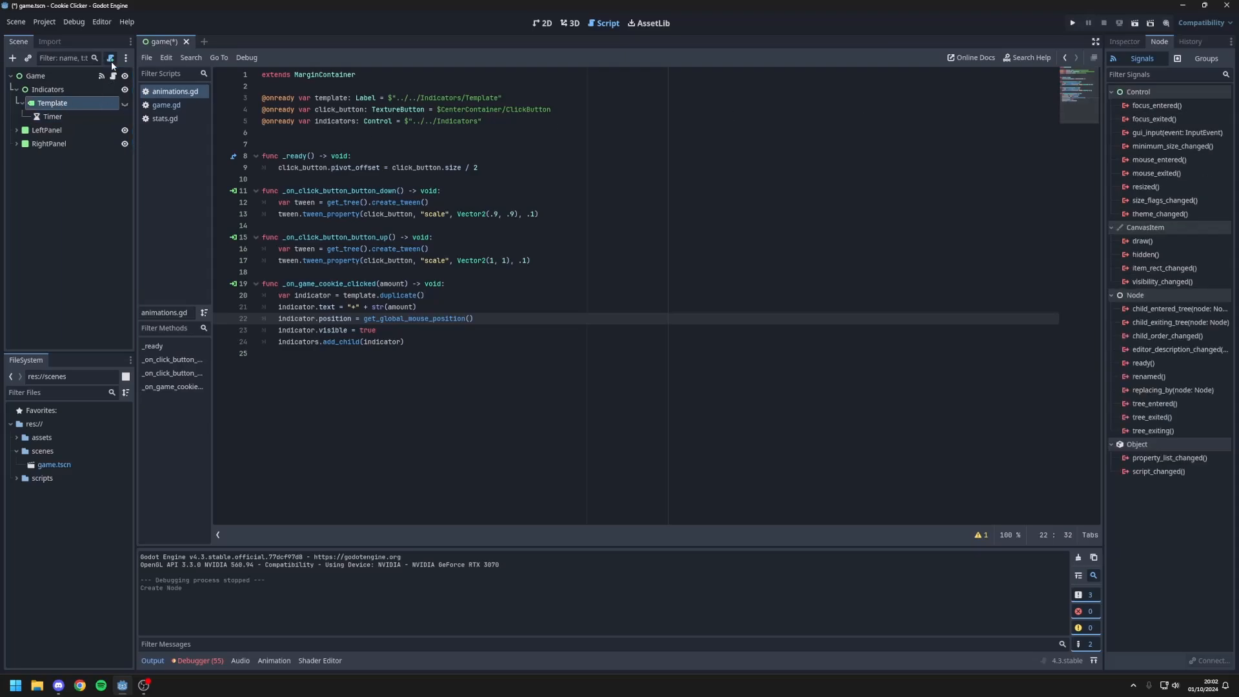
double_click(592, 326)
type("scripts")
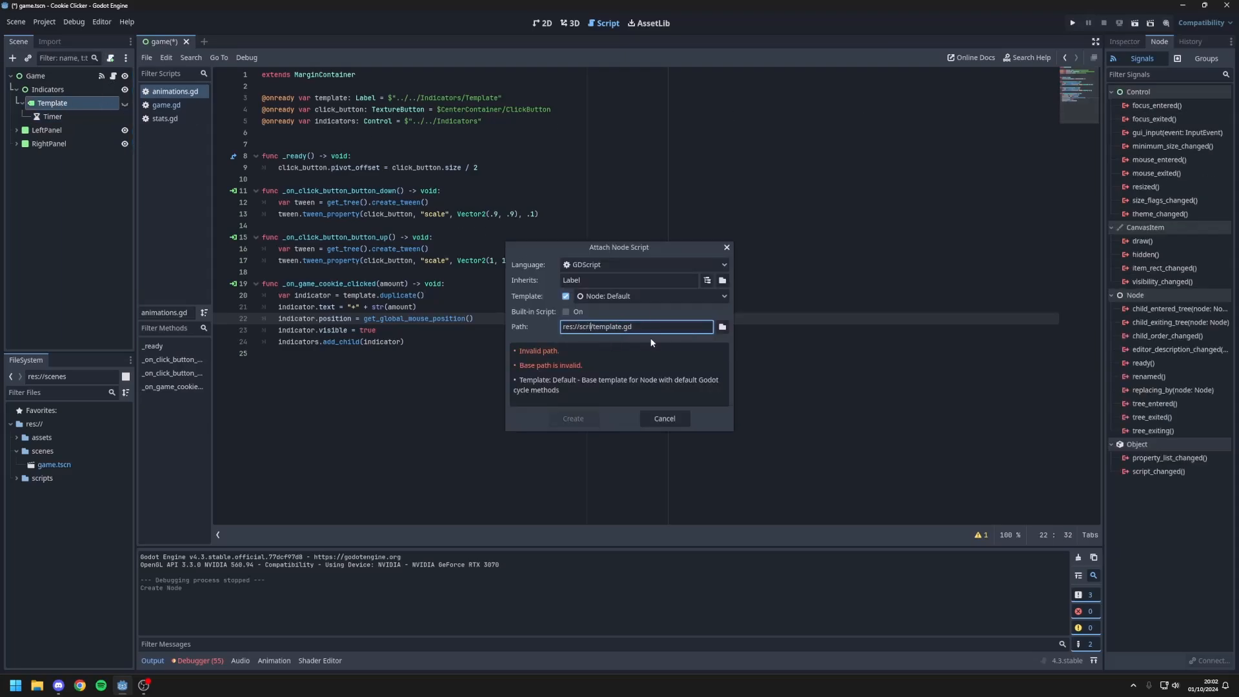
left_click(722, 327)
right_click(608, 283)
left_click(572, 305)
Step: Name the Template label's script destroy_1sec.gd and create it
double_click(484, 475)
type("destro")
key("BackSpace")
type("y")
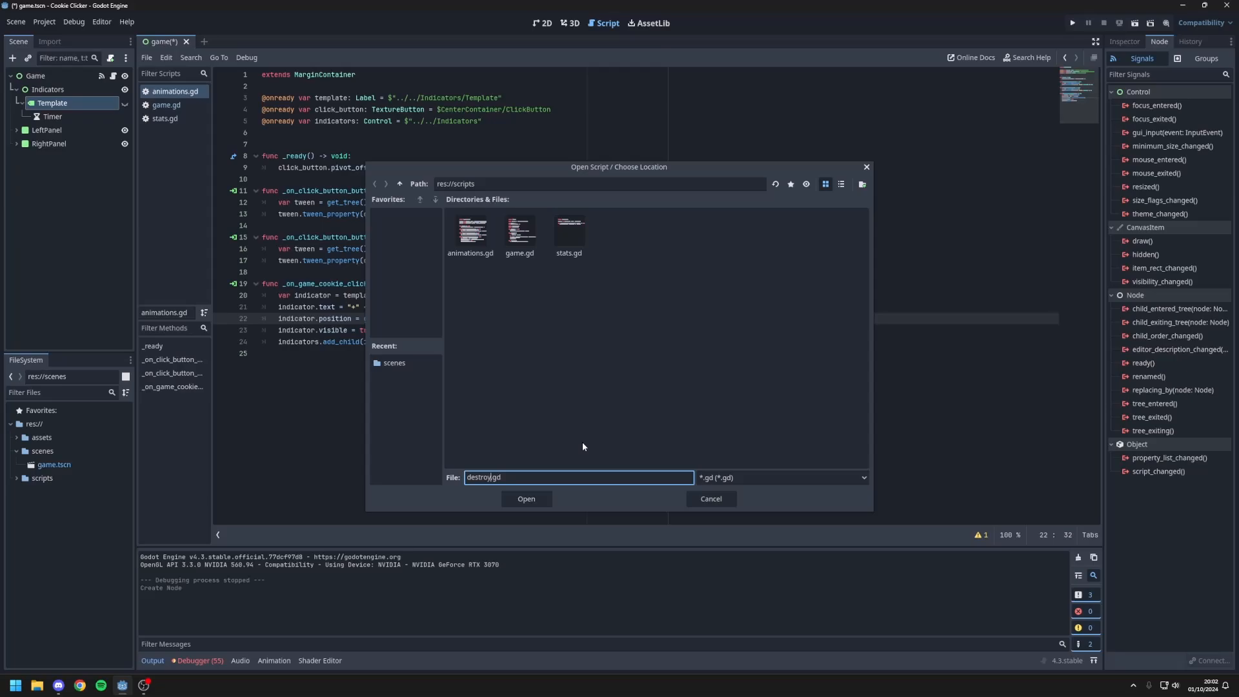
type("_1se")
key("BackSpace")
key("BackSpace")
type("sec")
left_click(526, 498)
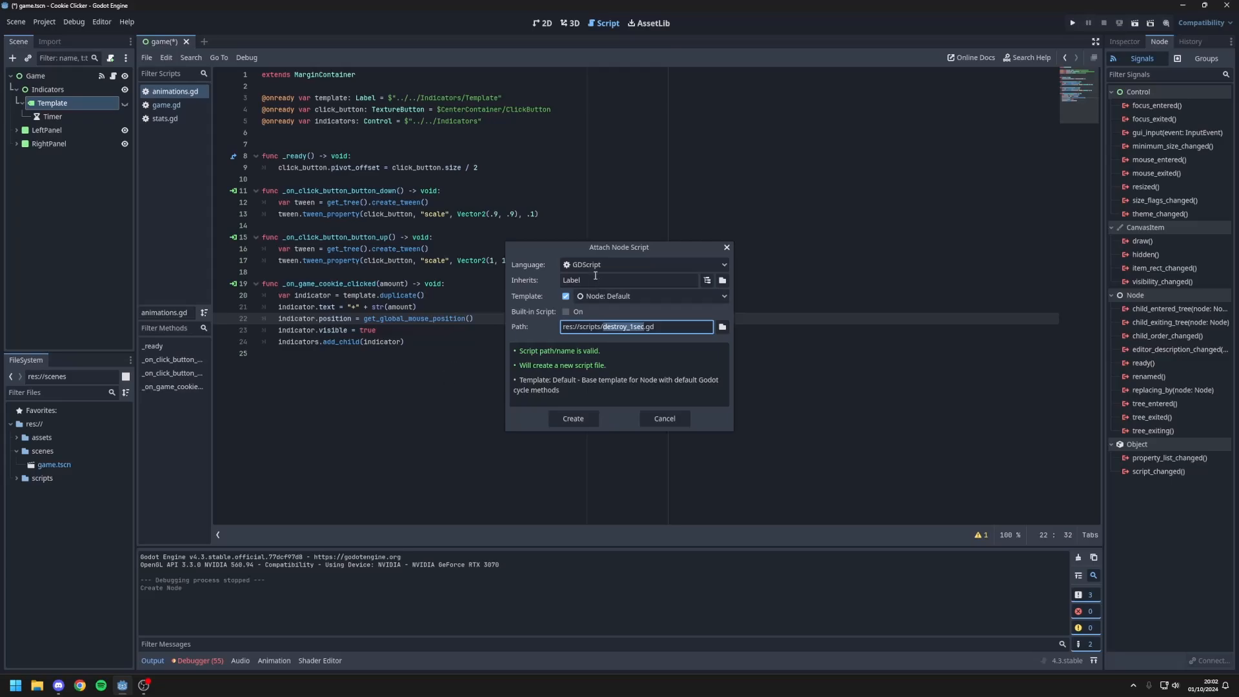
left_click(590, 419)
Step: Remove the default functions from destroy_1sec.gd, leaving only the extends Label line, and run the project
left_click_drag(321, 210, 262, 97)
key("BackSpace")
key("F5")
Step: Rename the Timer node under Template to DestroyTimer
left_click(51, 134)
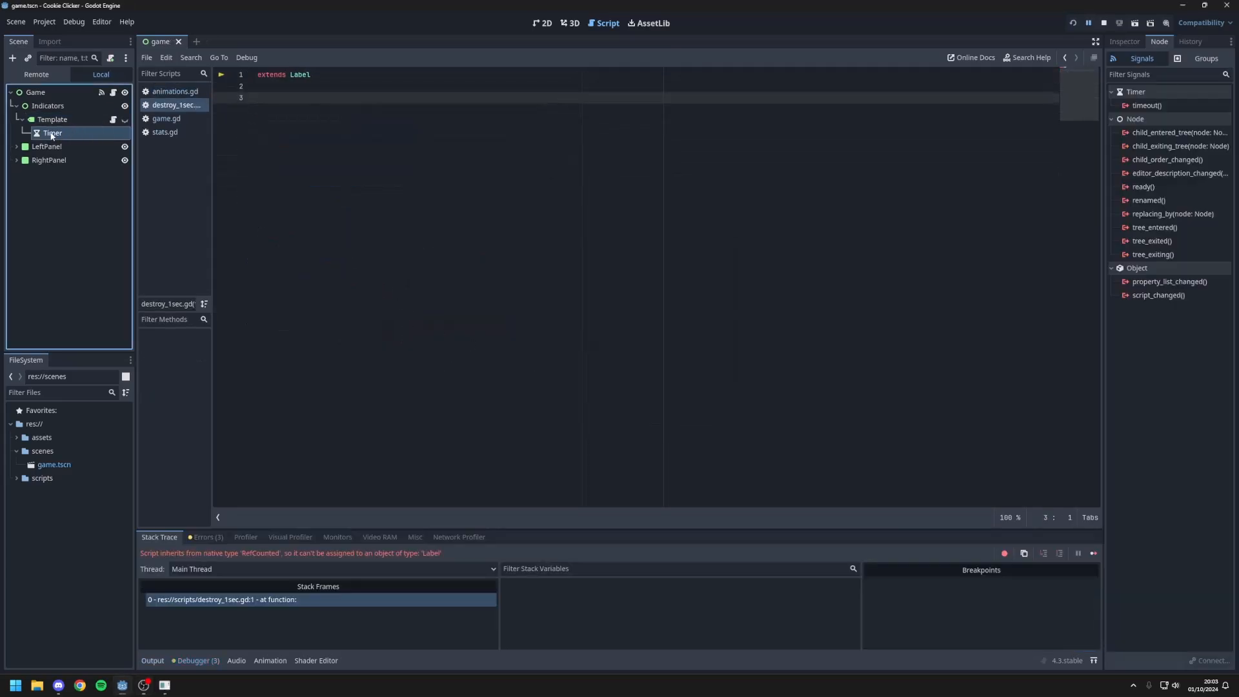
double_click(52, 134)
type("DestroyTImer")
key("Return")
double_click(77, 136)
left_click(75, 135)
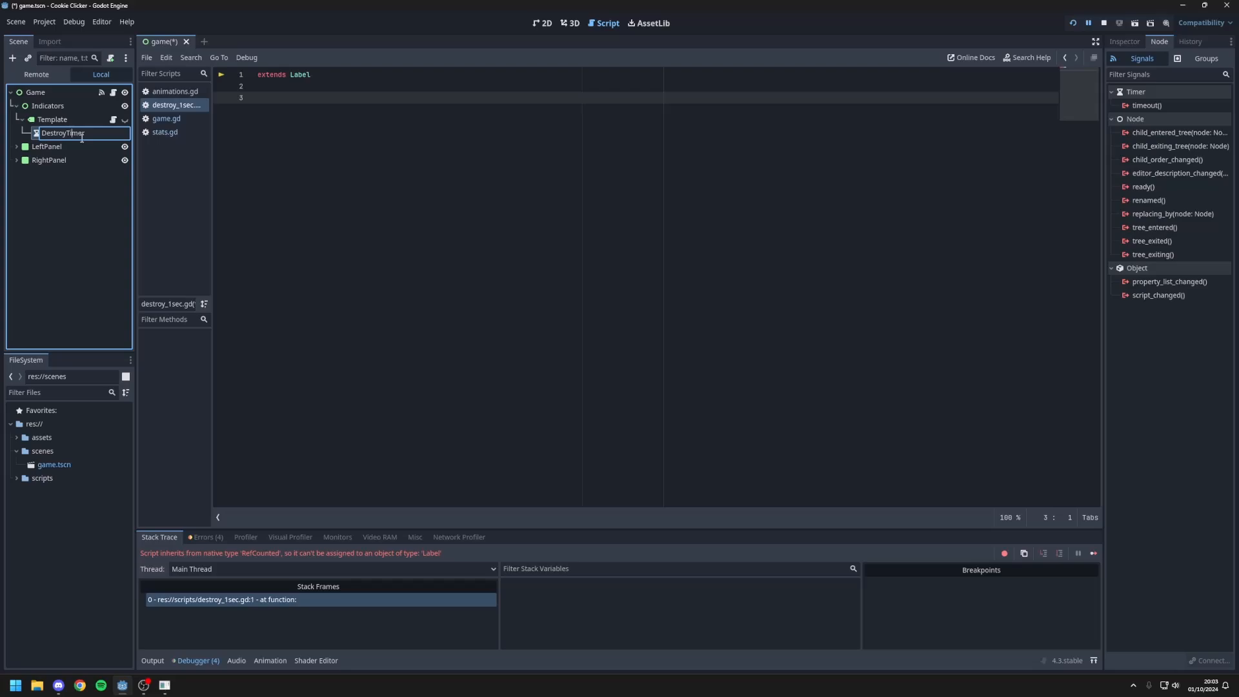
Step: Connect DestroyTimer's timeout() signal to the _on_destroy_timer_timeout method in the Template script and trim the extra blank lines above it
double_click(1162, 108)
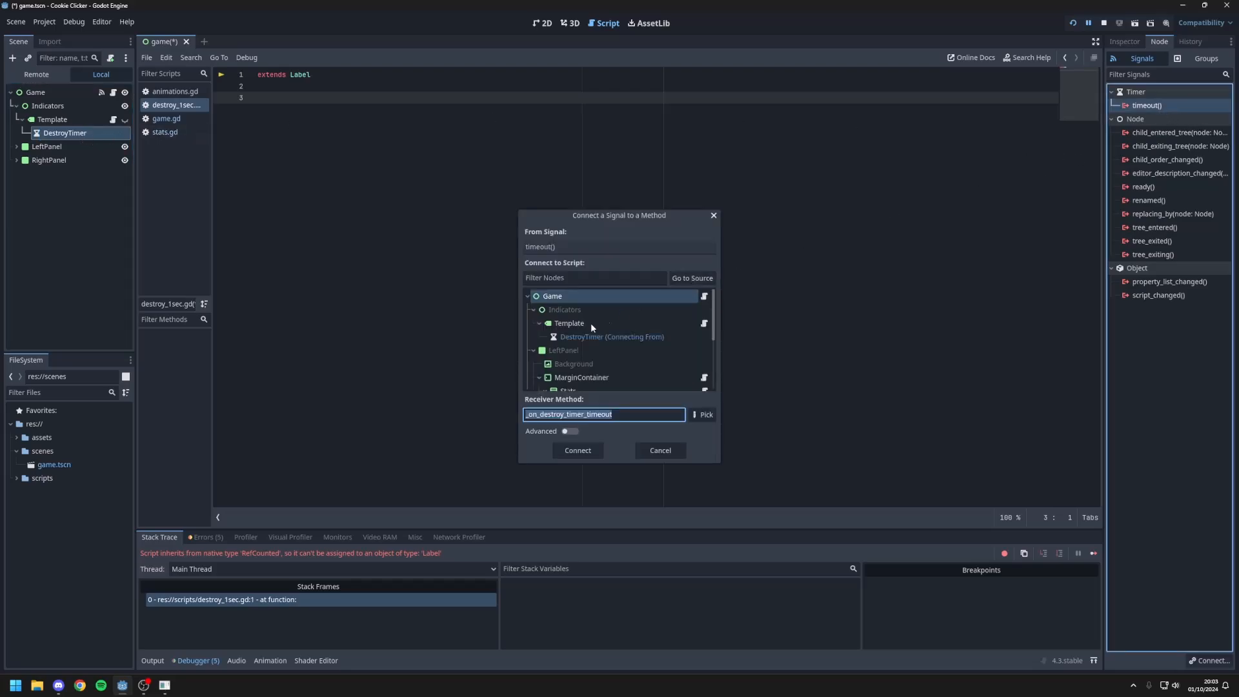
key("Return")
left_click(317, 108)
key("BackSpace")
key("BackSpace")
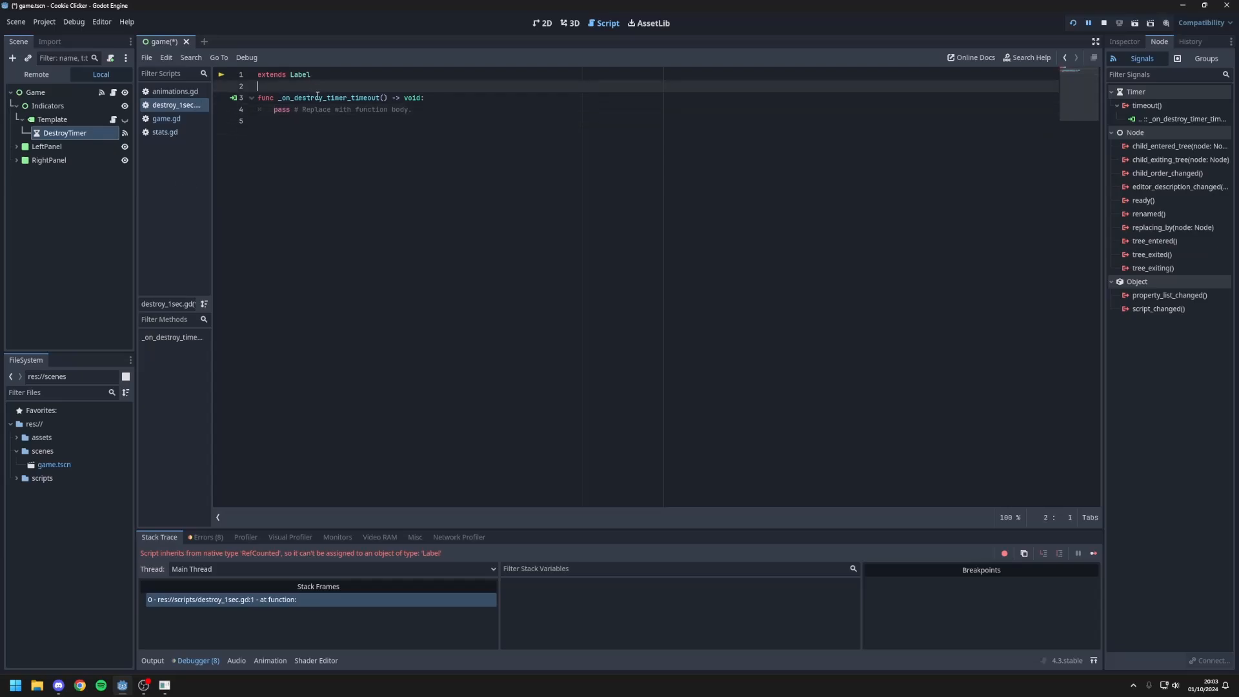
Step: Replace the placeholder in the timeout handler with queue_free() and show the Inspector
left_click_drag(416, 115, 300, 111)
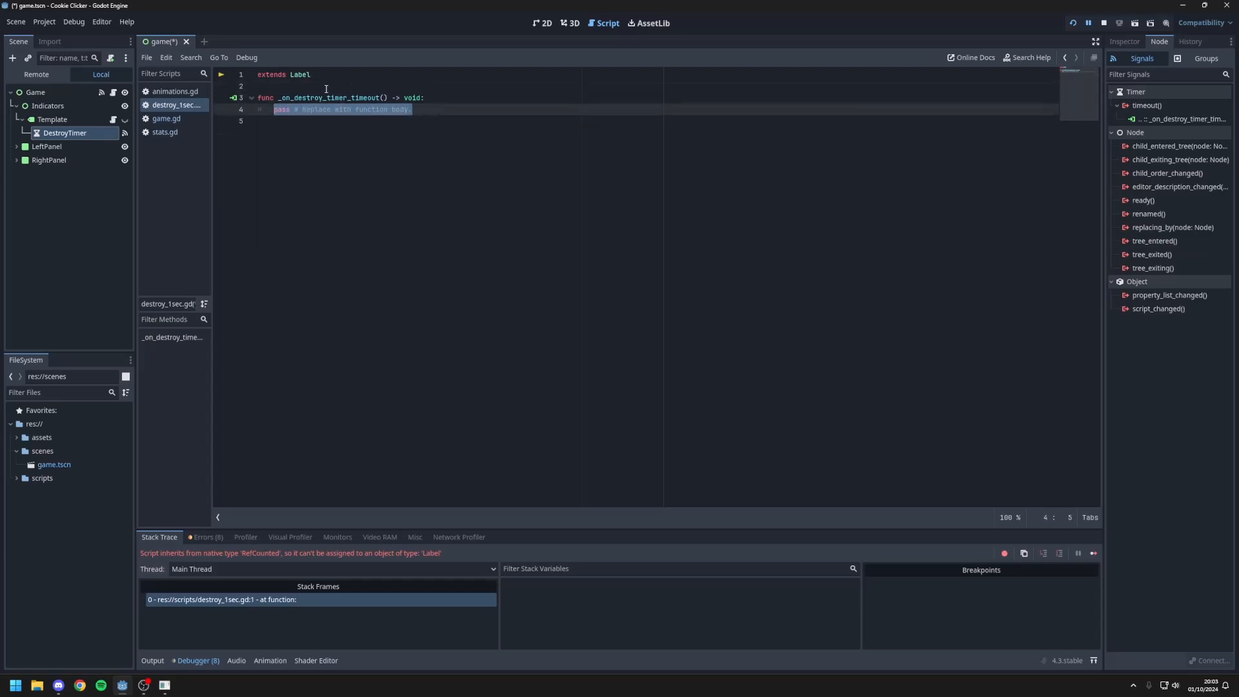
type("qu")
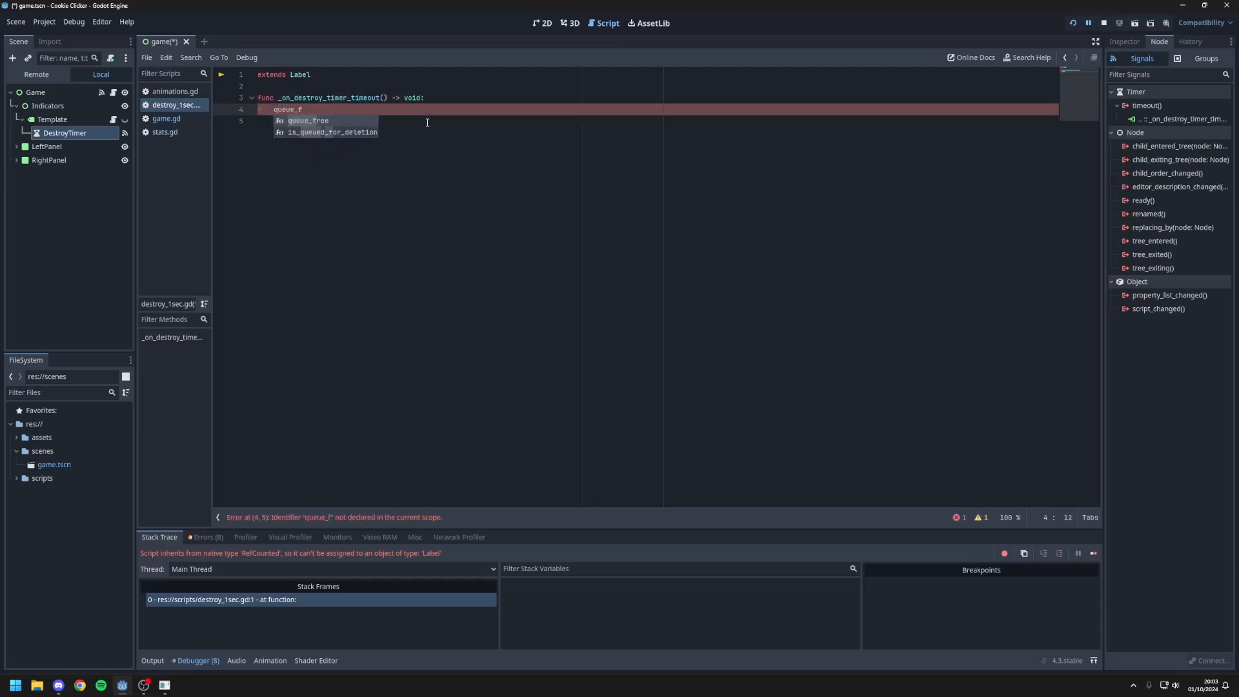
type("eue_f")
key("Return")
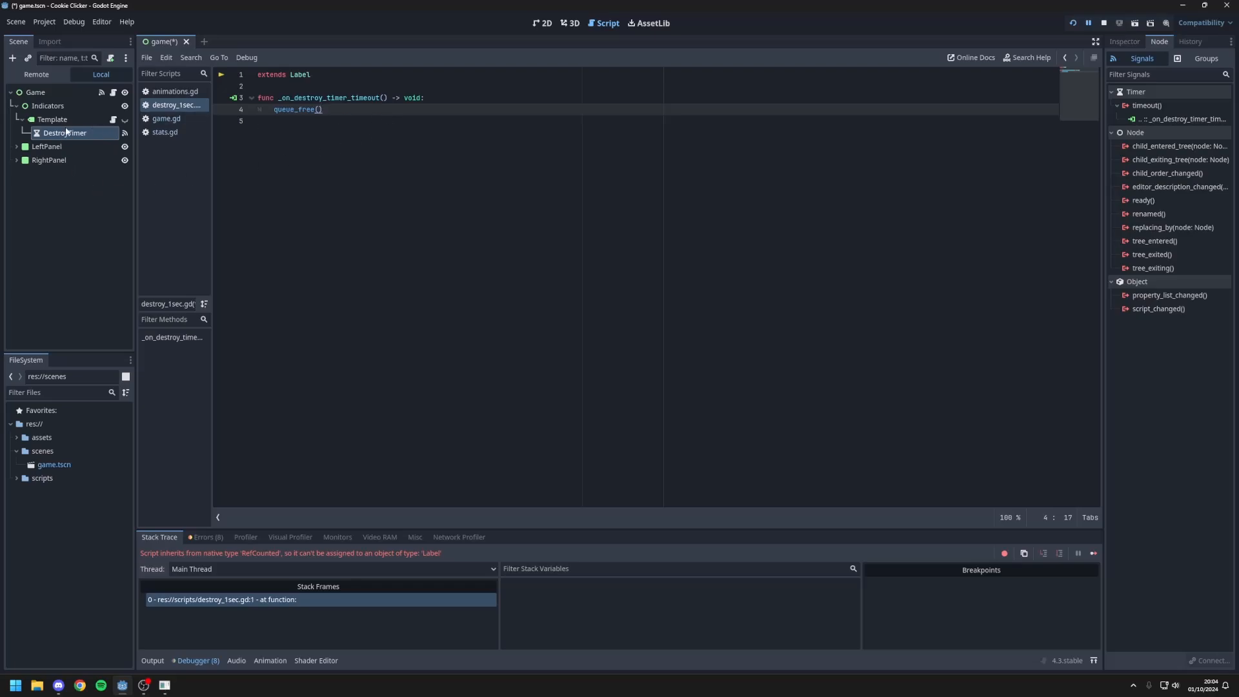
left_click(1125, 41)
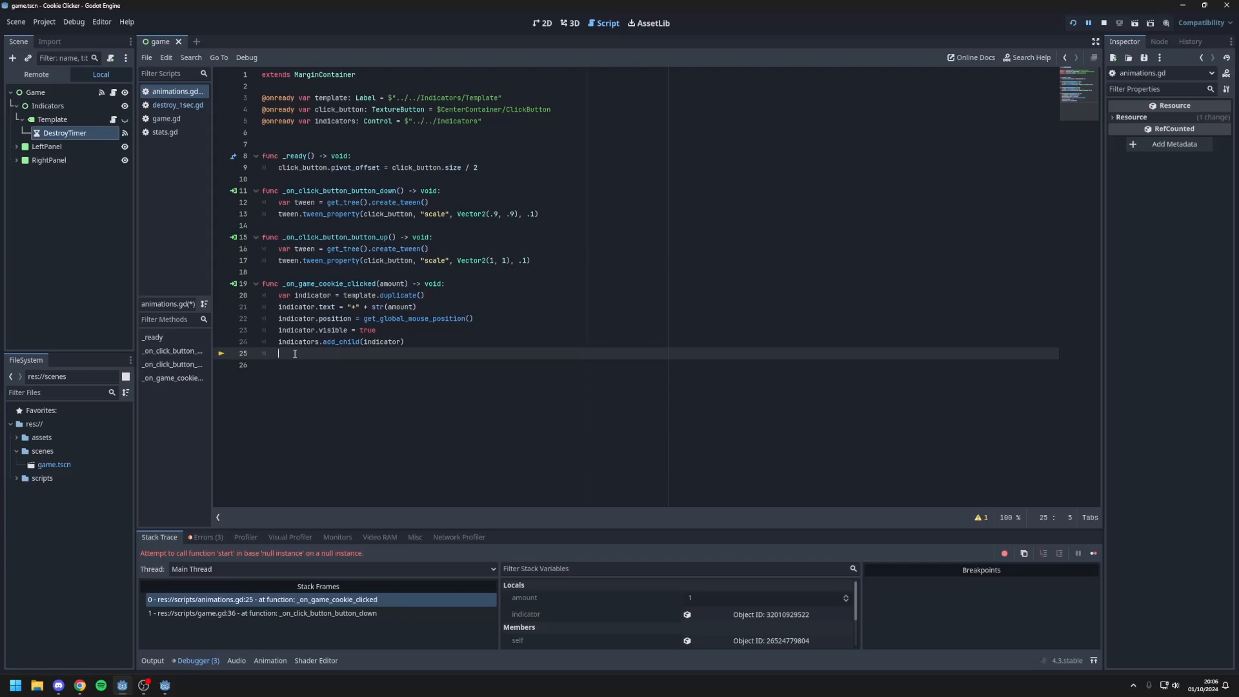
Step: Start the duplicated label's timer on line 25 of animations.gd with indicator.get_child(0).start()
type("ind")
key("BackSpace")
key("BackSpace")
key("BackSpace")
key("BackSpace")
type("icator.get")
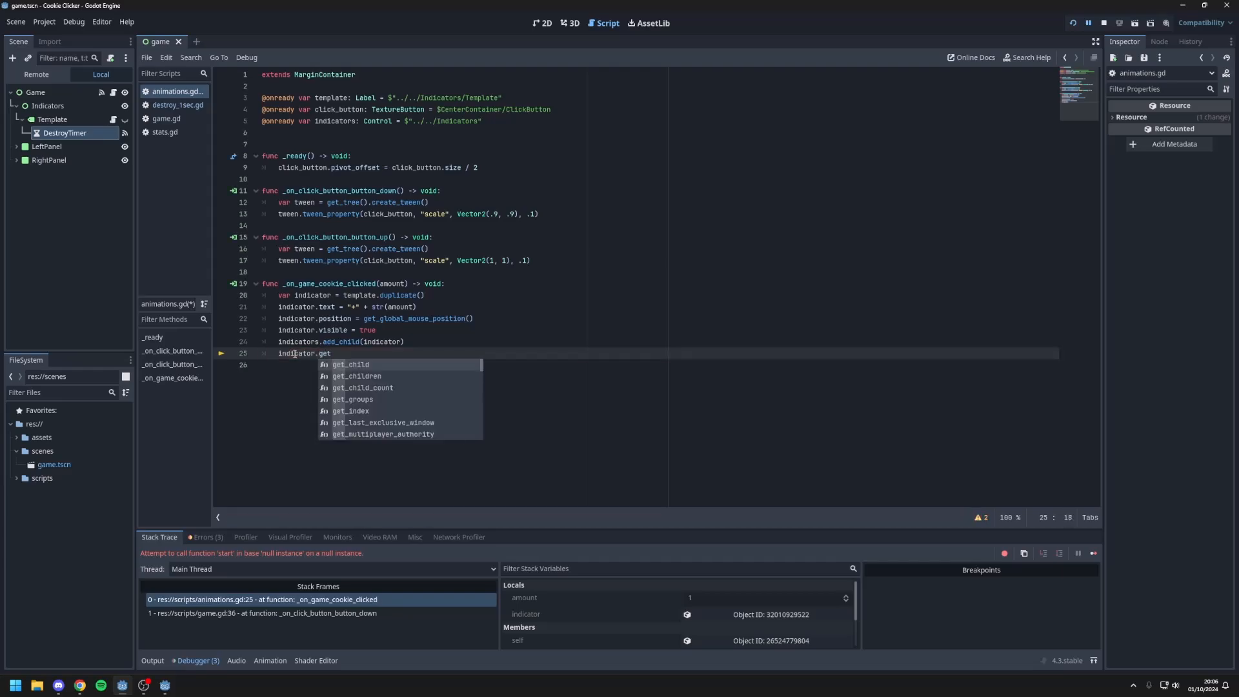
type("_child()")
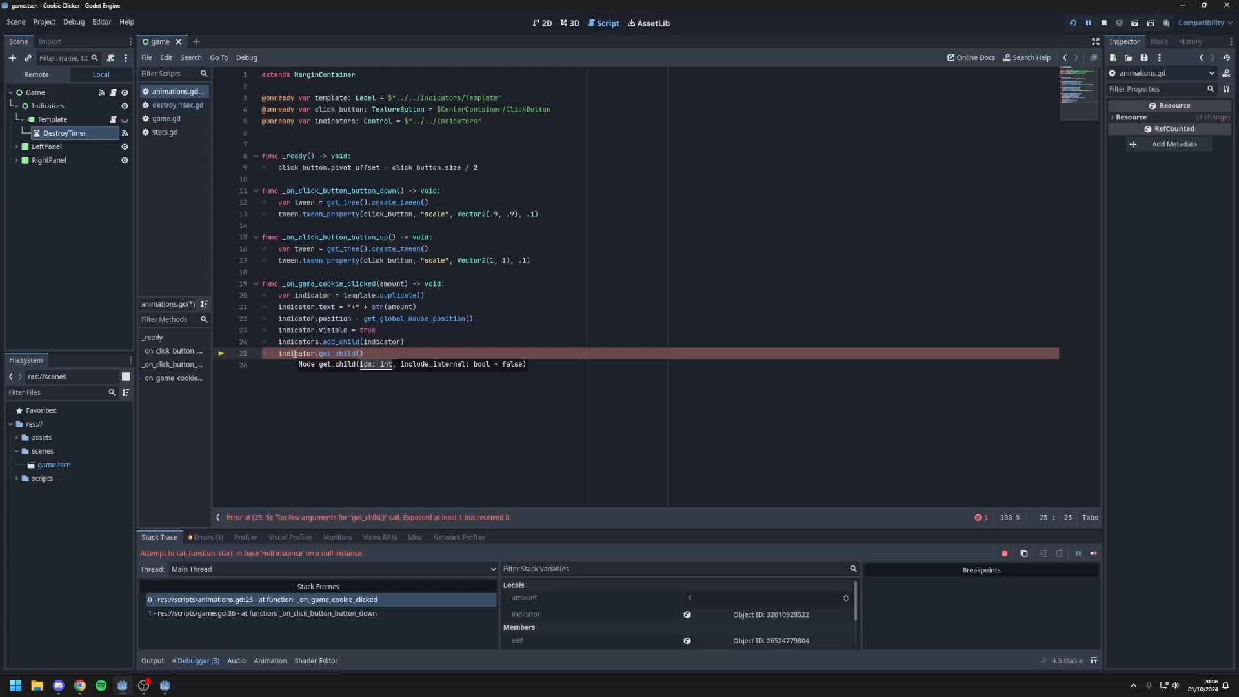
type("0")
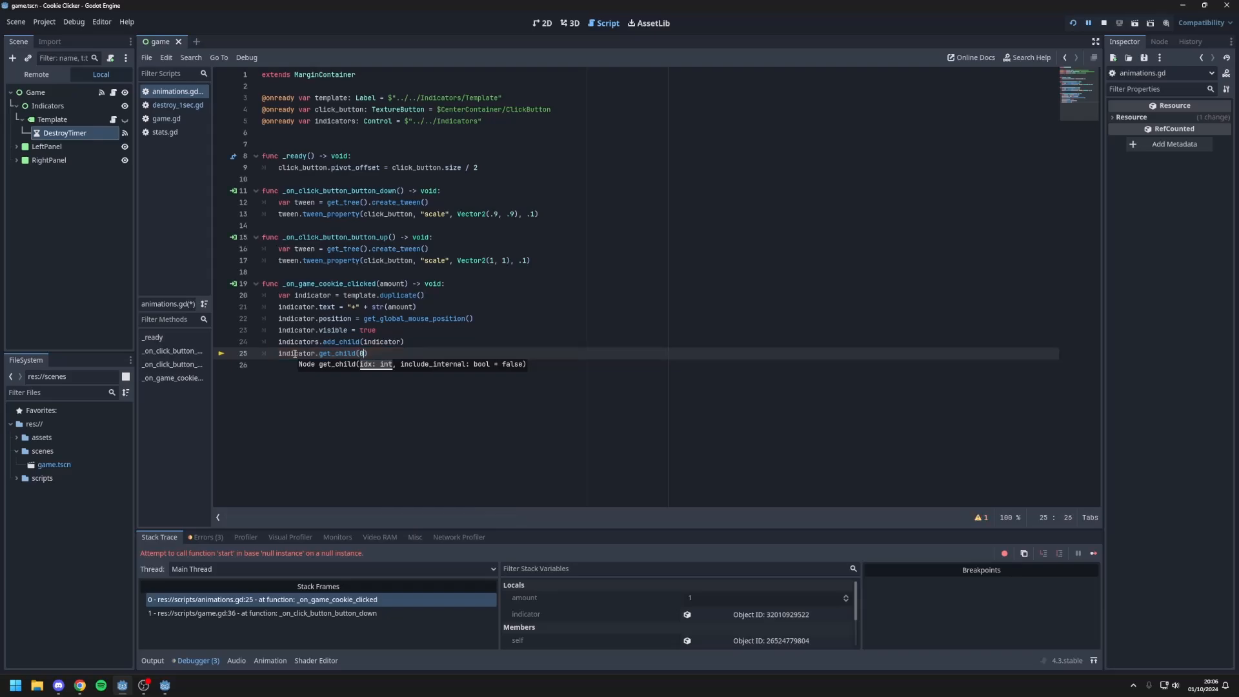
type(".start")
key("Return")
key("Up")
key("Up")
Step: Rerun the project and test at several spots on the cookie whether each indicator disappears after its timer ends
left_click(1074, 26)
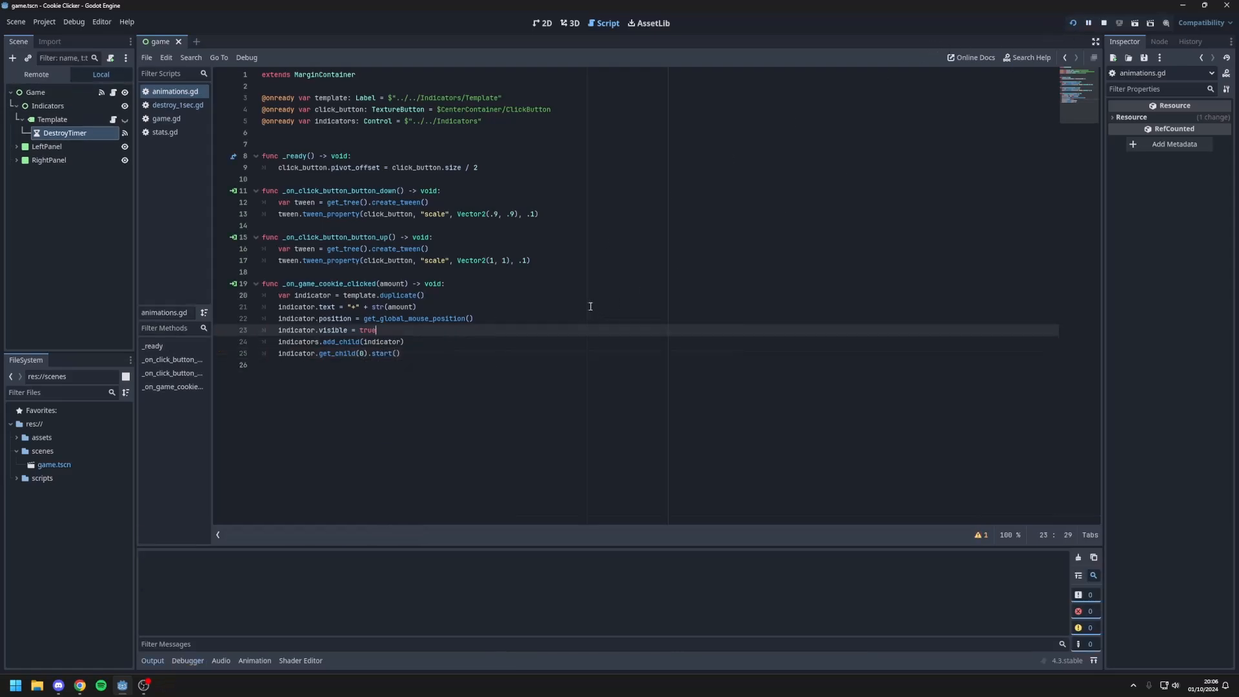
left_click(556, 326)
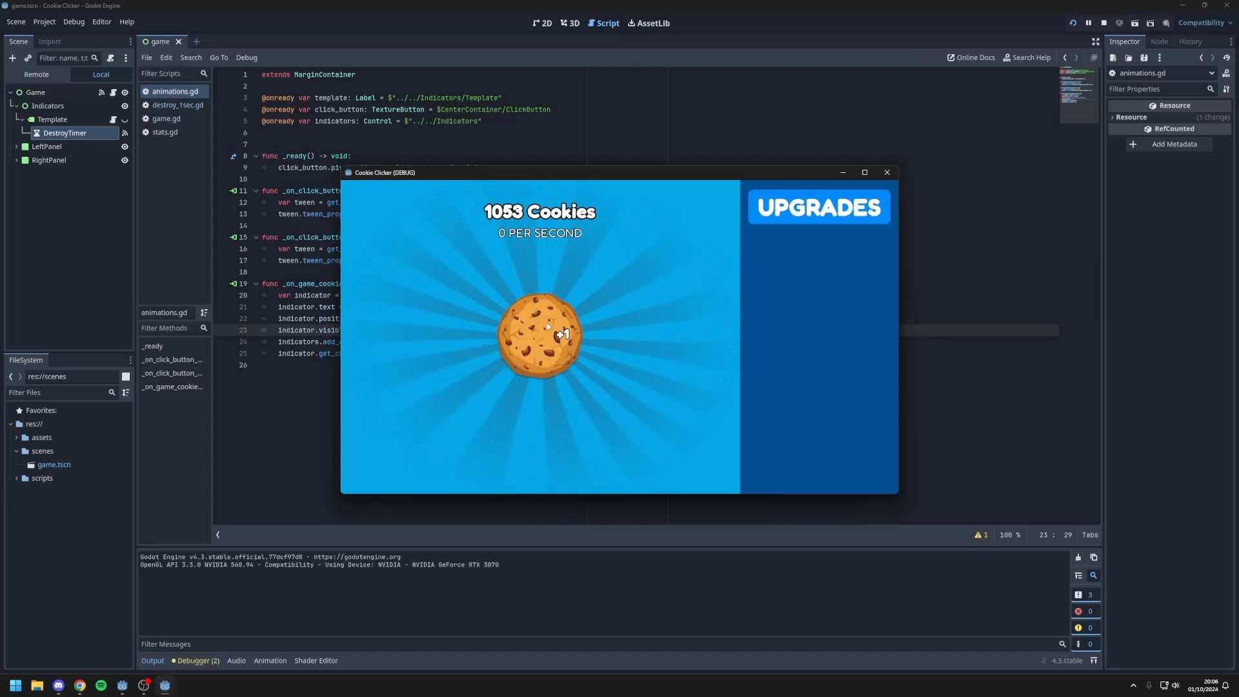
left_click(533, 313)
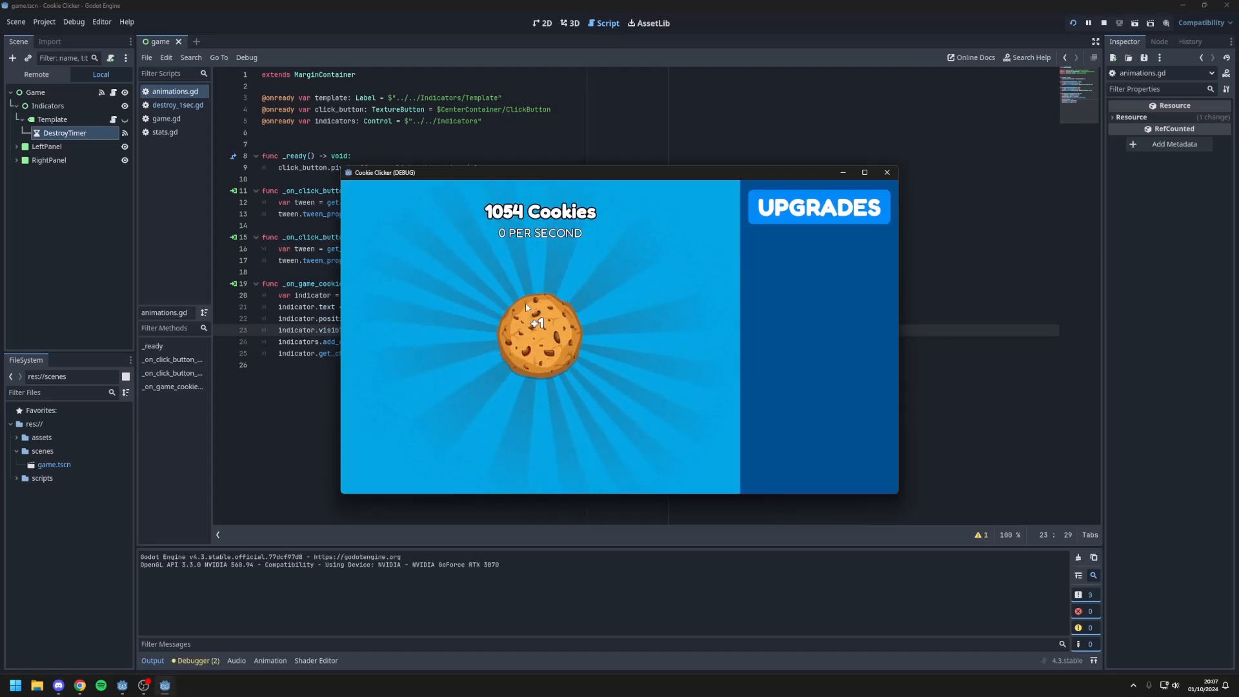
left_click(555, 342)
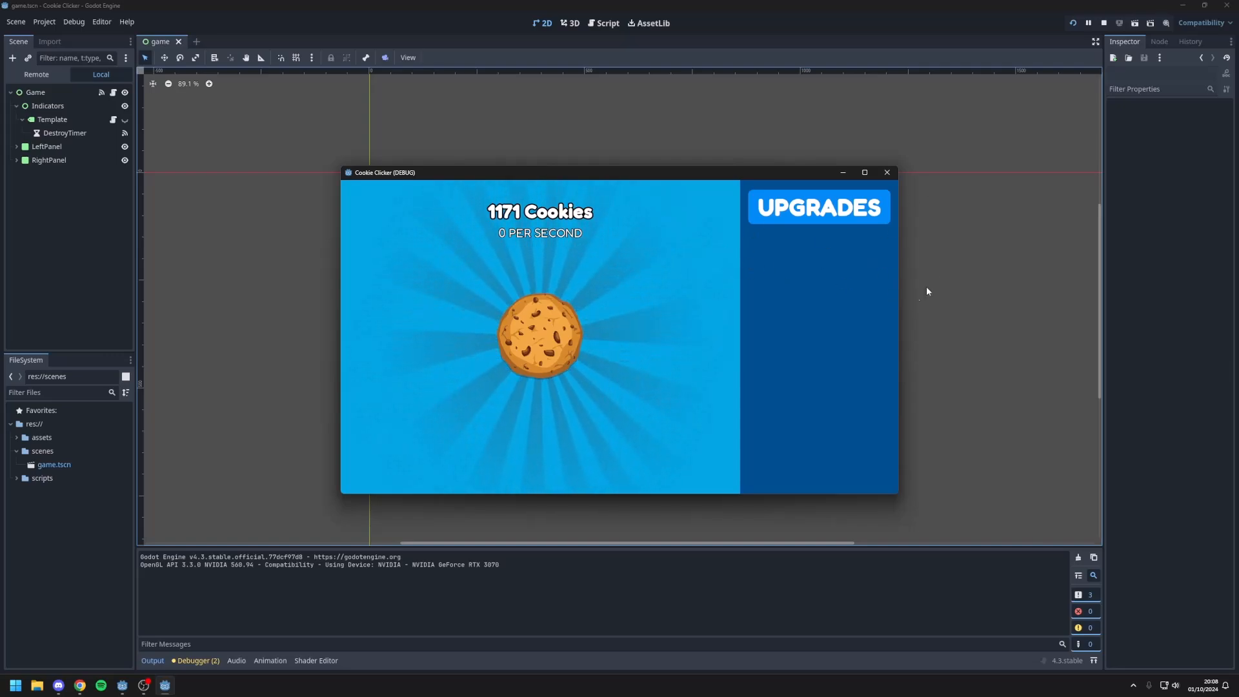
Step: Test rapid repeated cookie clicks in the running game to check the counter and the timed indicators
left_click(536, 329)
left_click(533, 328)
left_click(530, 326)
left_click(531, 329)
left_click(531, 330)
left_click(530, 332)
left_click(529, 342)
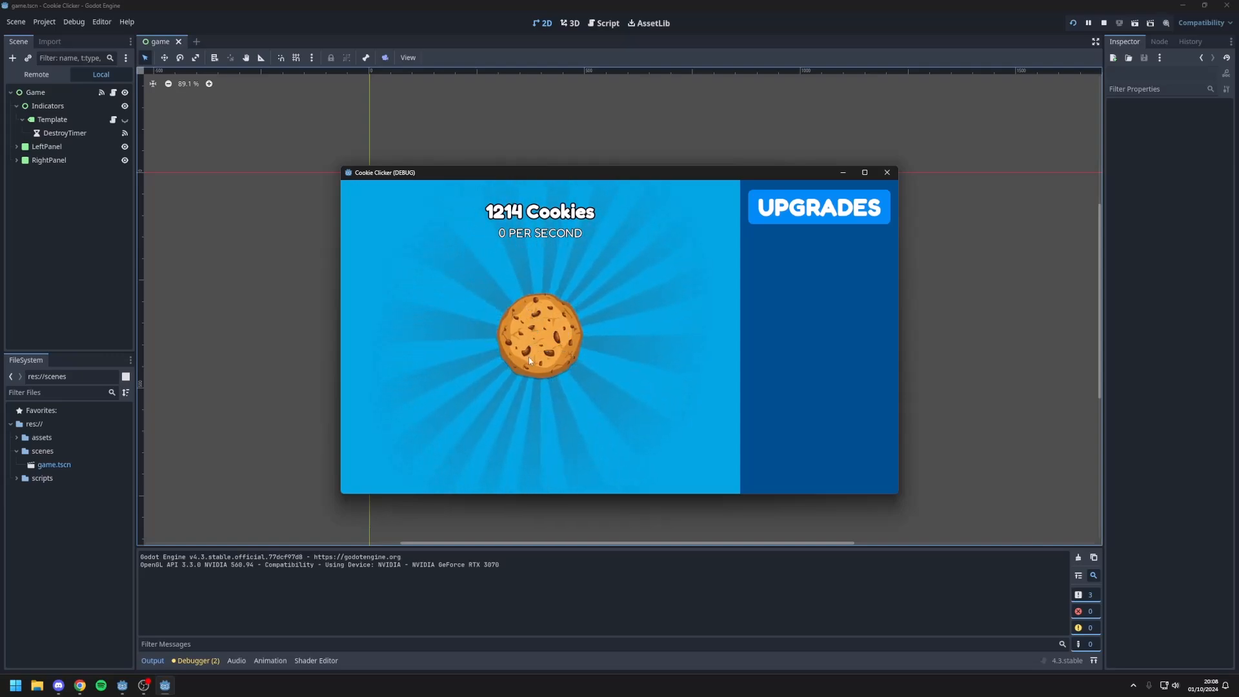